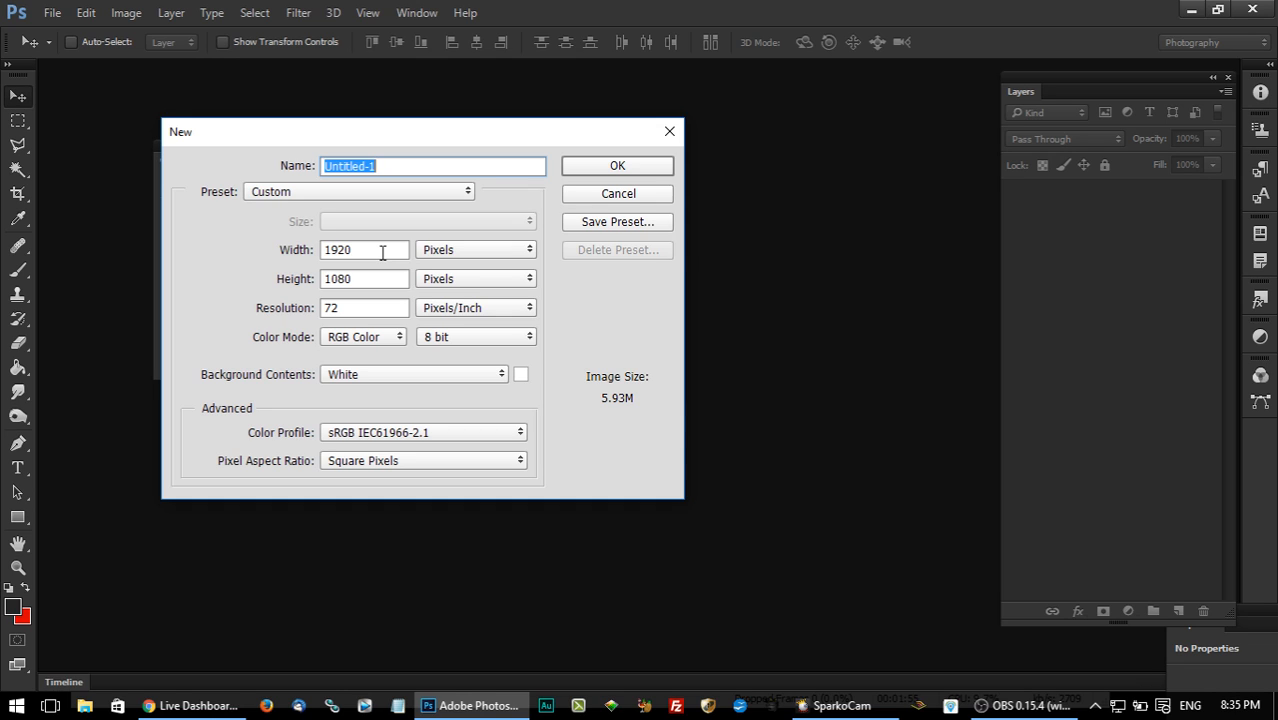
Create a 1920 x 1080 pixel RGB document at 72 pixels/inch with a white background, and move the Character panel off the canvas.
click(382, 253)
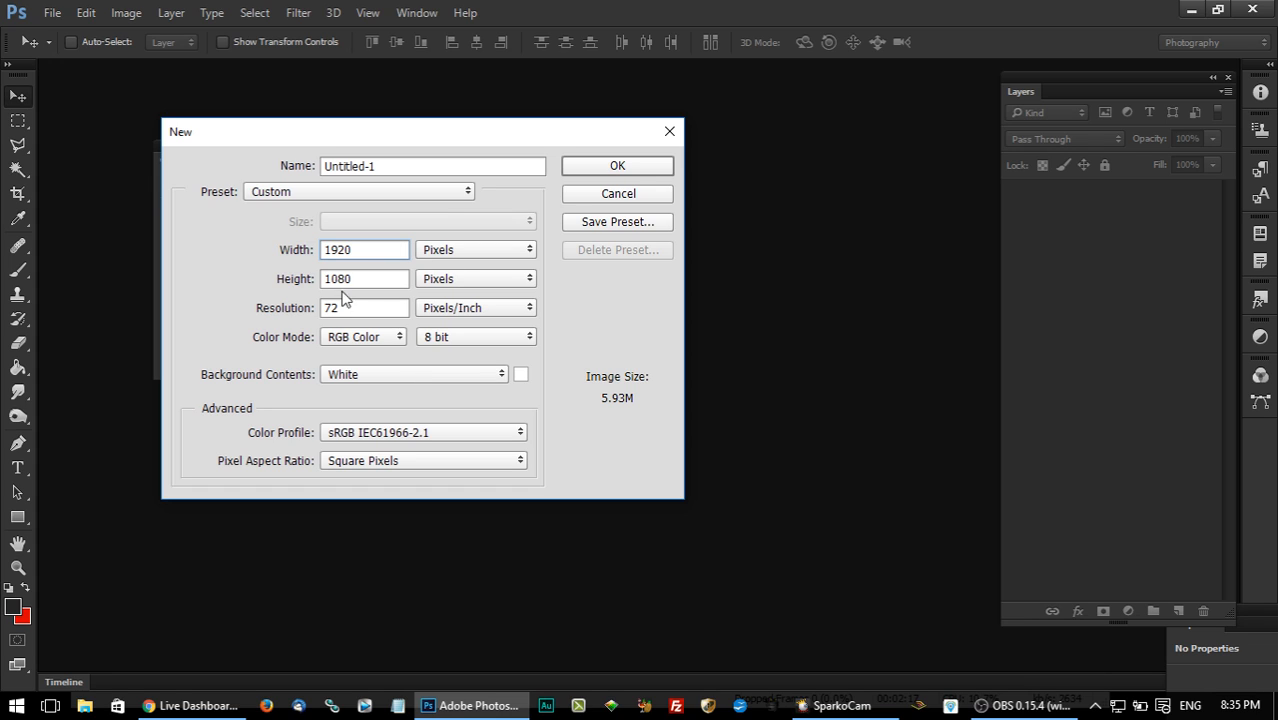
click(364, 250)
click(595, 168)
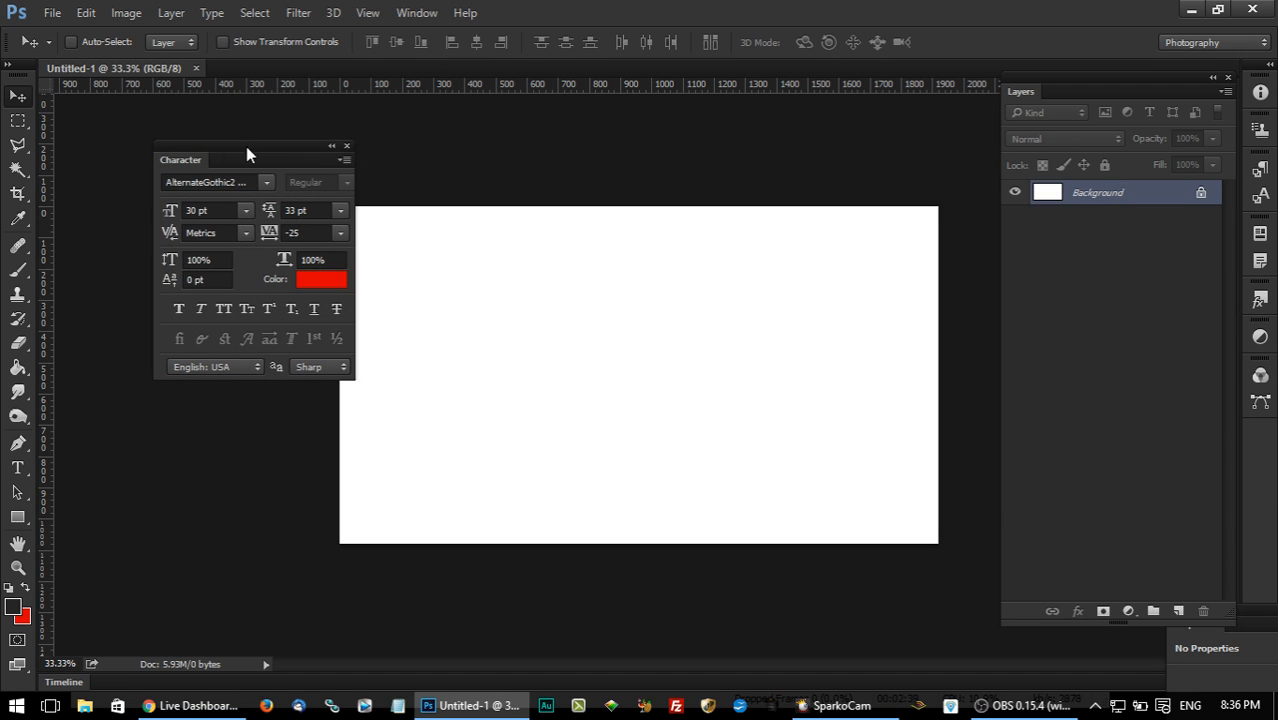
drag(176, 160, 102, 106)
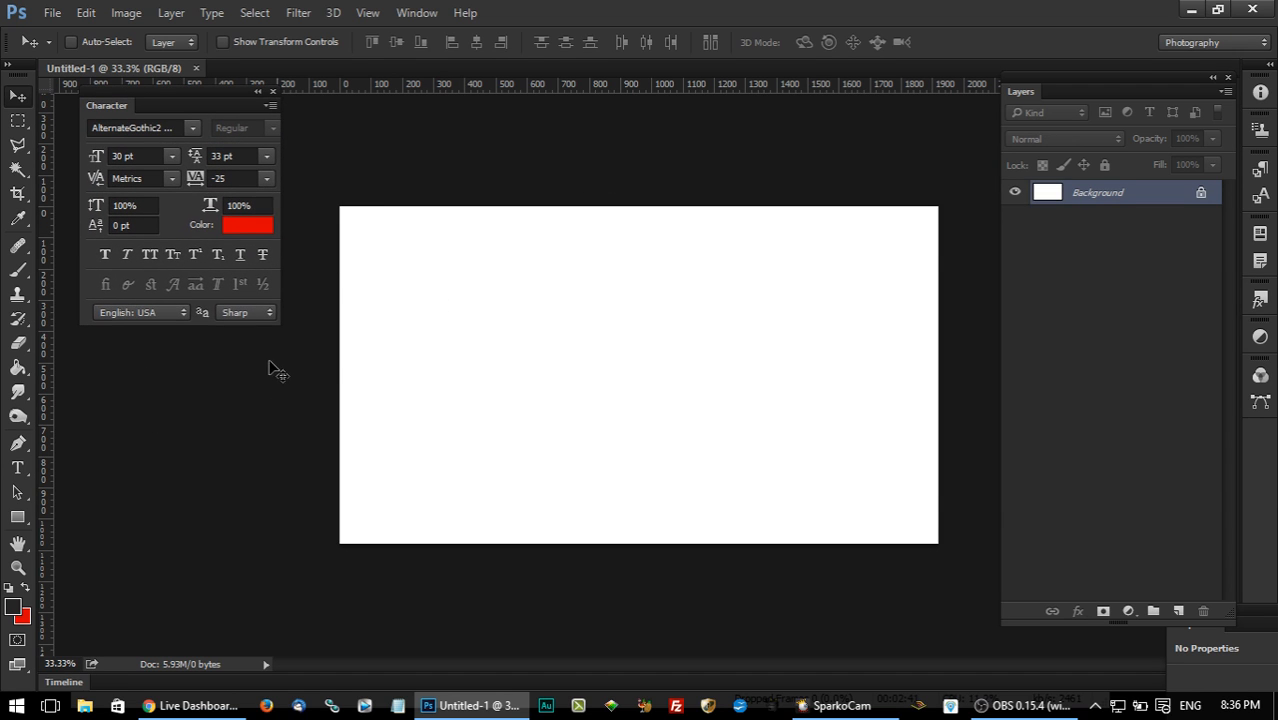
Add a new layer above the background and name it Border.
click(17, 120)
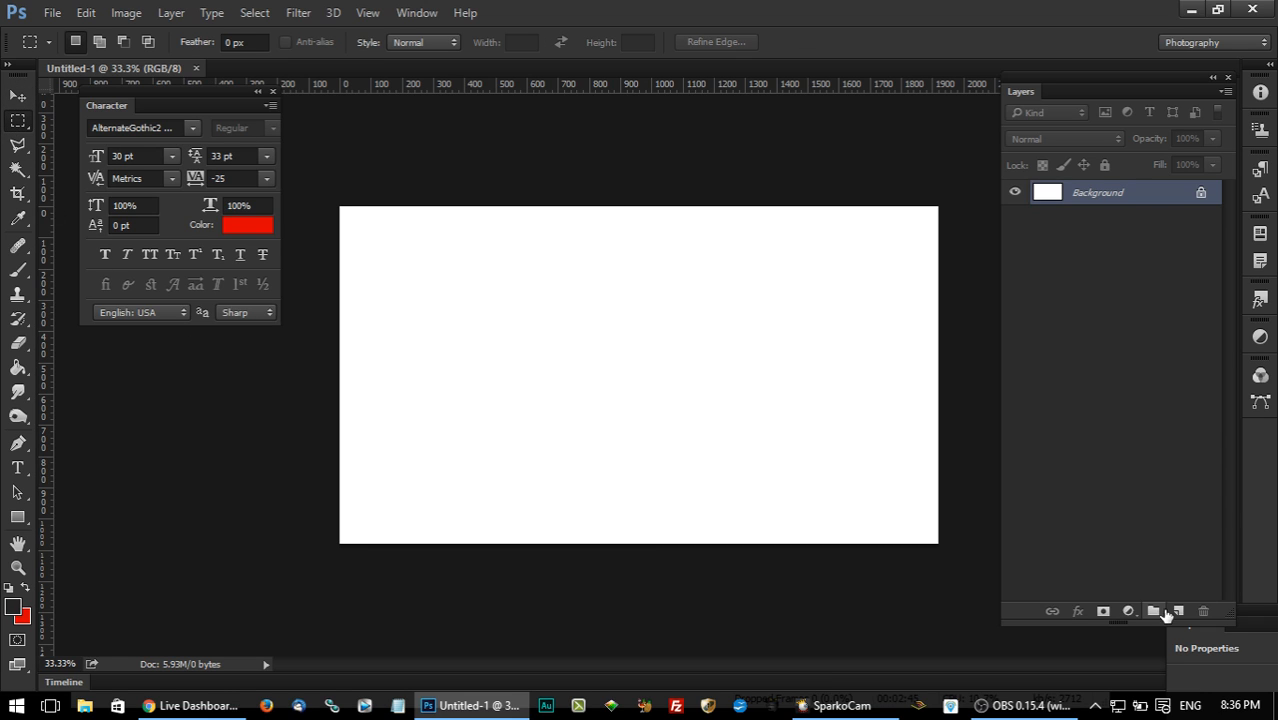
click(1176, 611)
double_click(1083, 191)
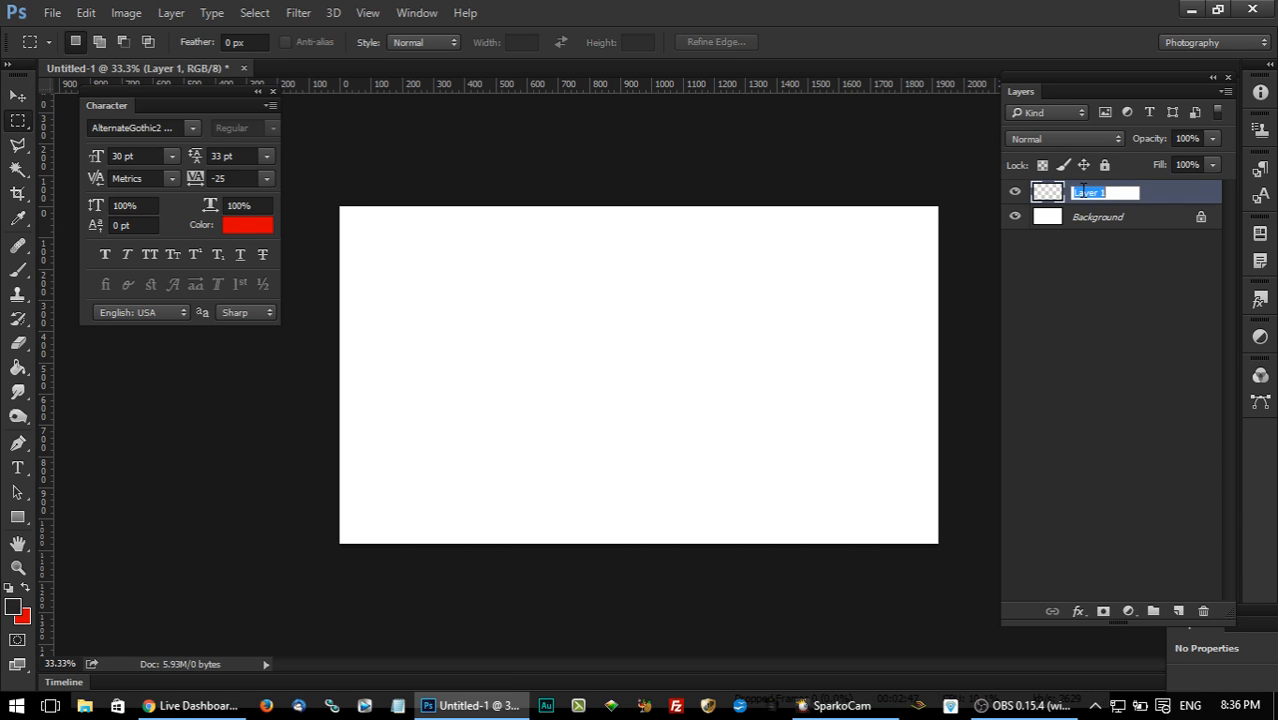
text(Border)
key(Return)
Select the whole canvas, add an 8 px dark grey inside stroke on the Border layer, and deselect.
drag(340, 205, 1021, 652)
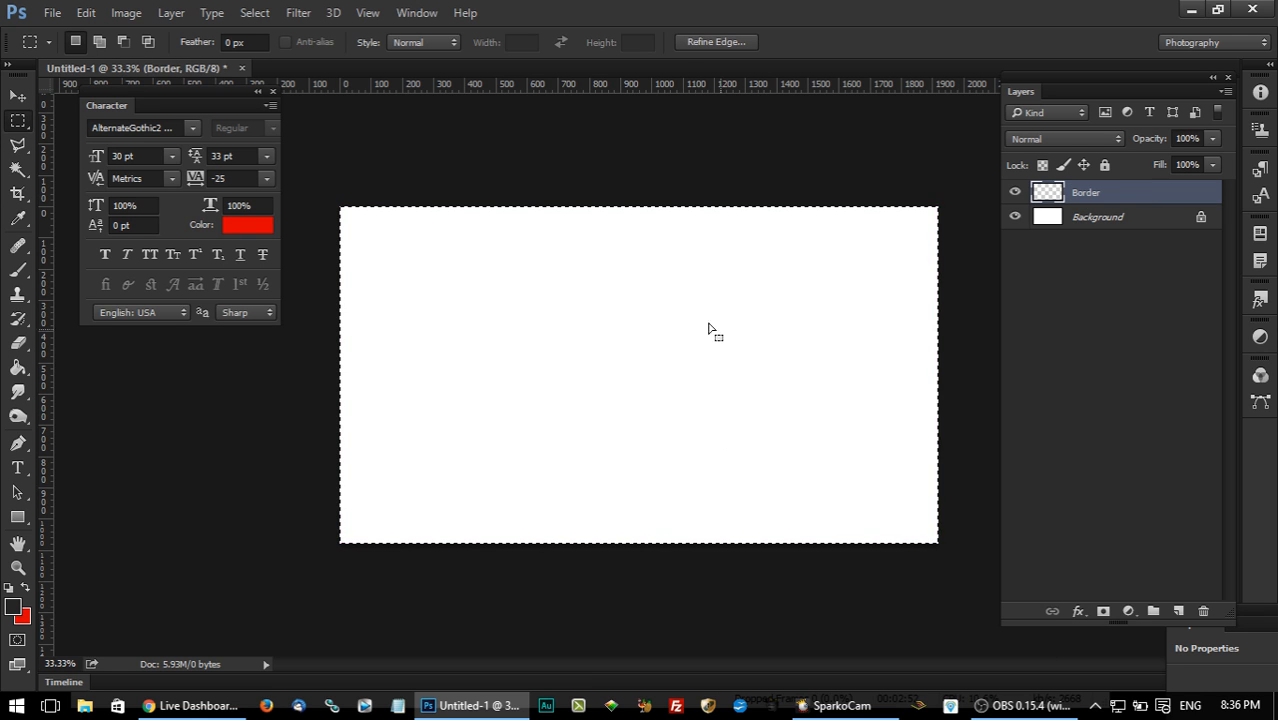
click(95, 13)
click(165, 277)
click(868, 226)
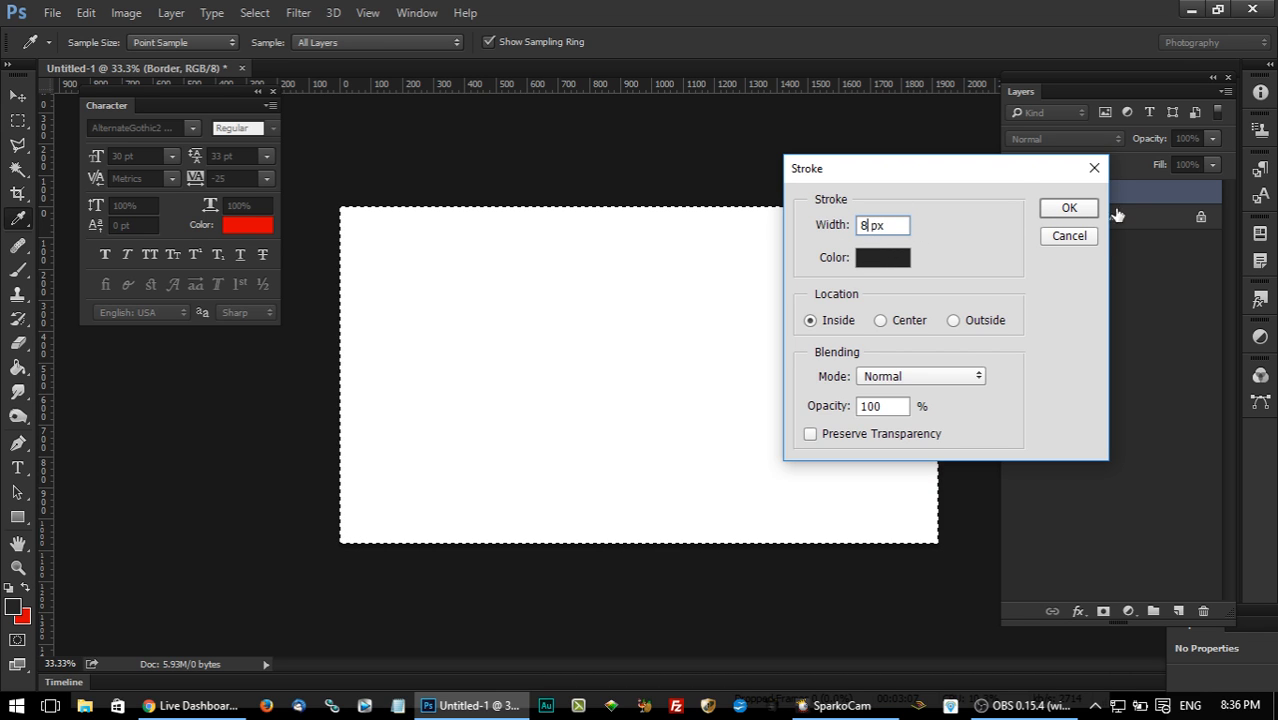
key(Return)
key(m)
key(ctrl+d)
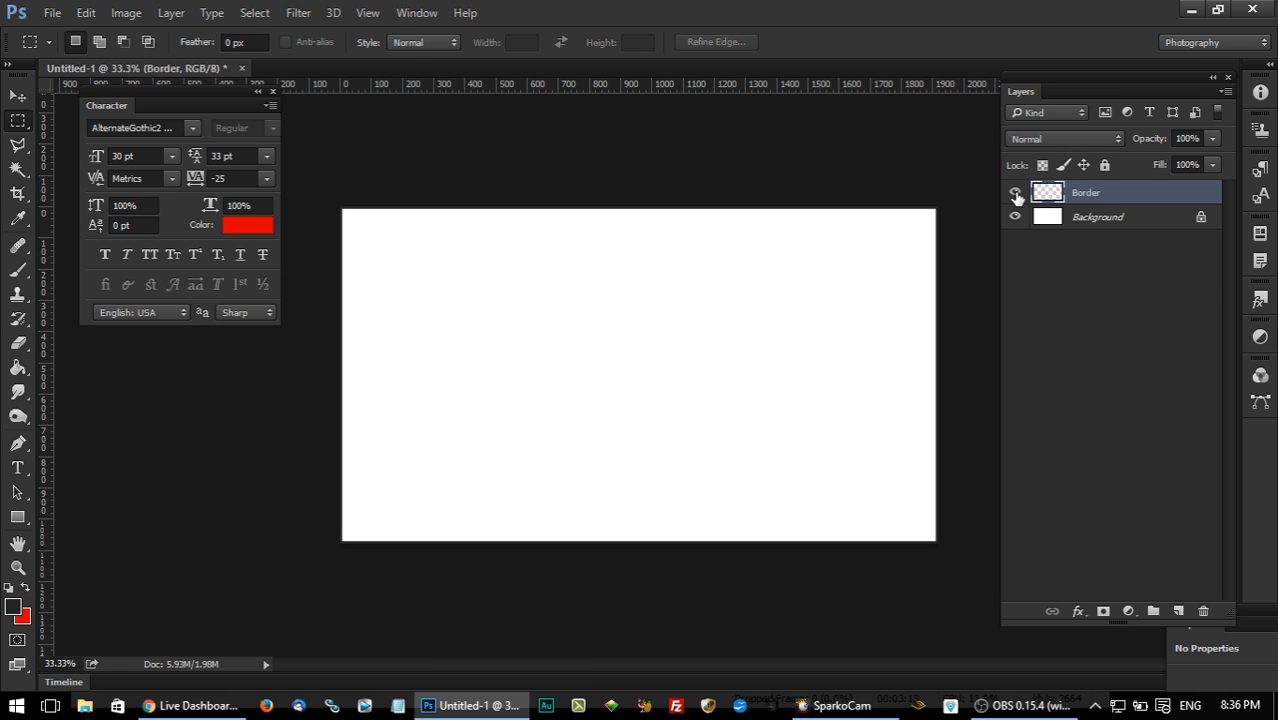
Fill the Background layer with the dark grey foreground colour using the Paint Bucket tool.
click(1120, 229)
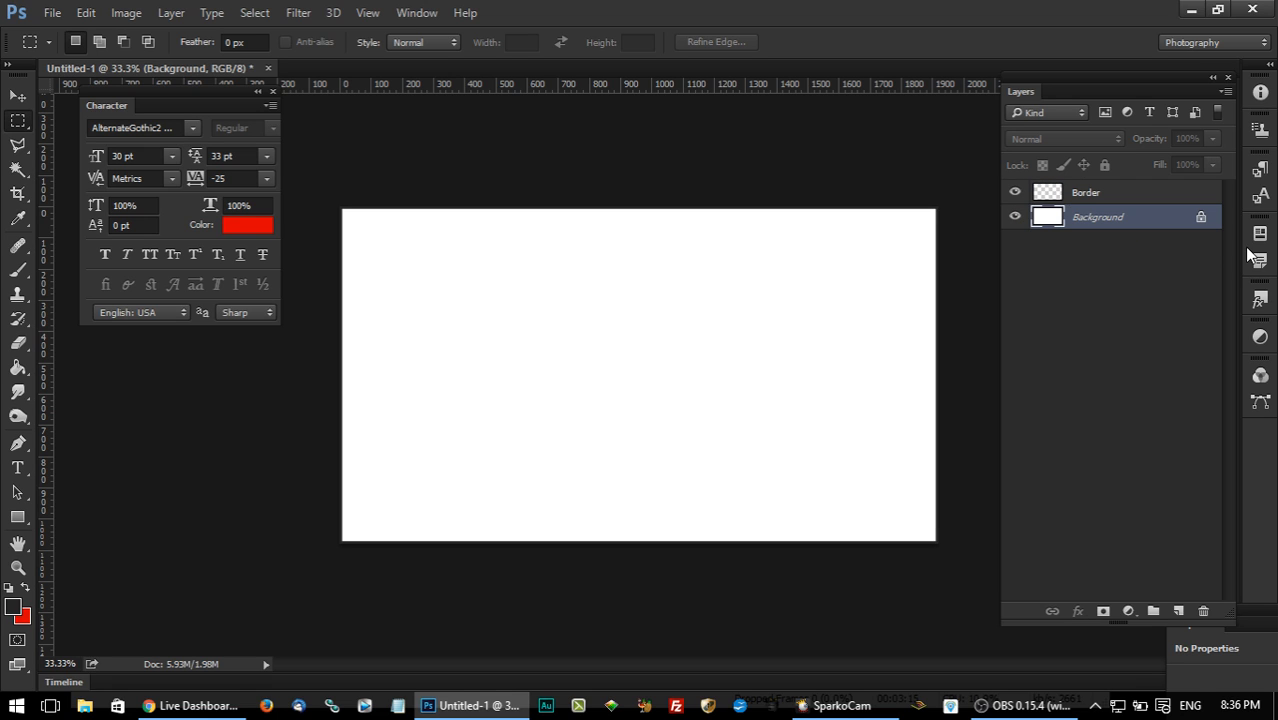
click(18, 367)
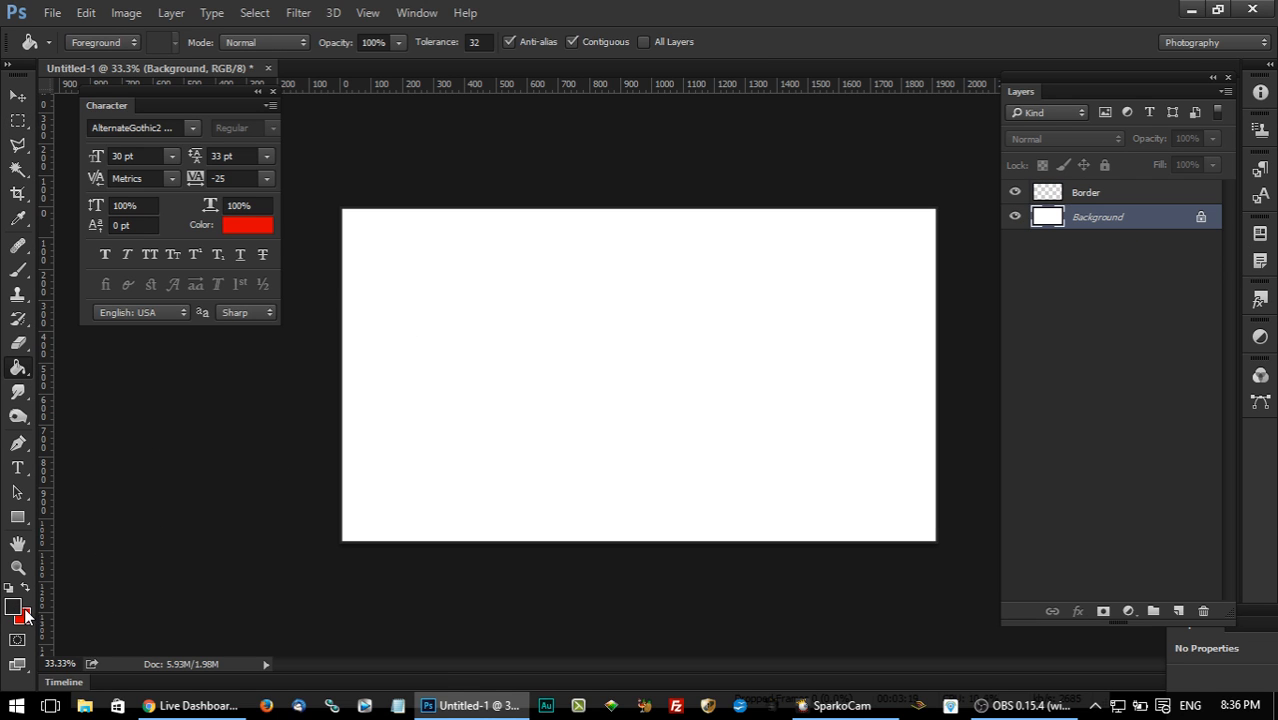
click(890, 440)
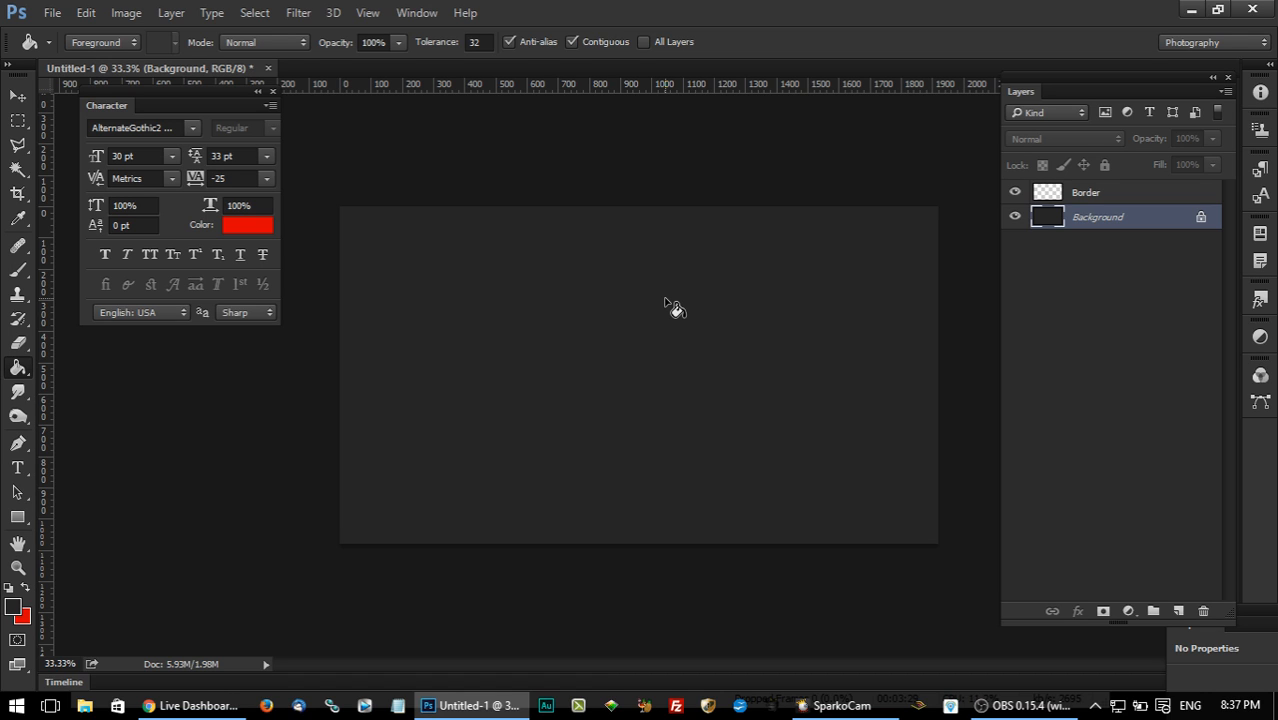
Set the foreground colour to white (ffffff) and add the text HOW TO in the canvas's upper-left area.
click(22, 470)
click(13, 606)
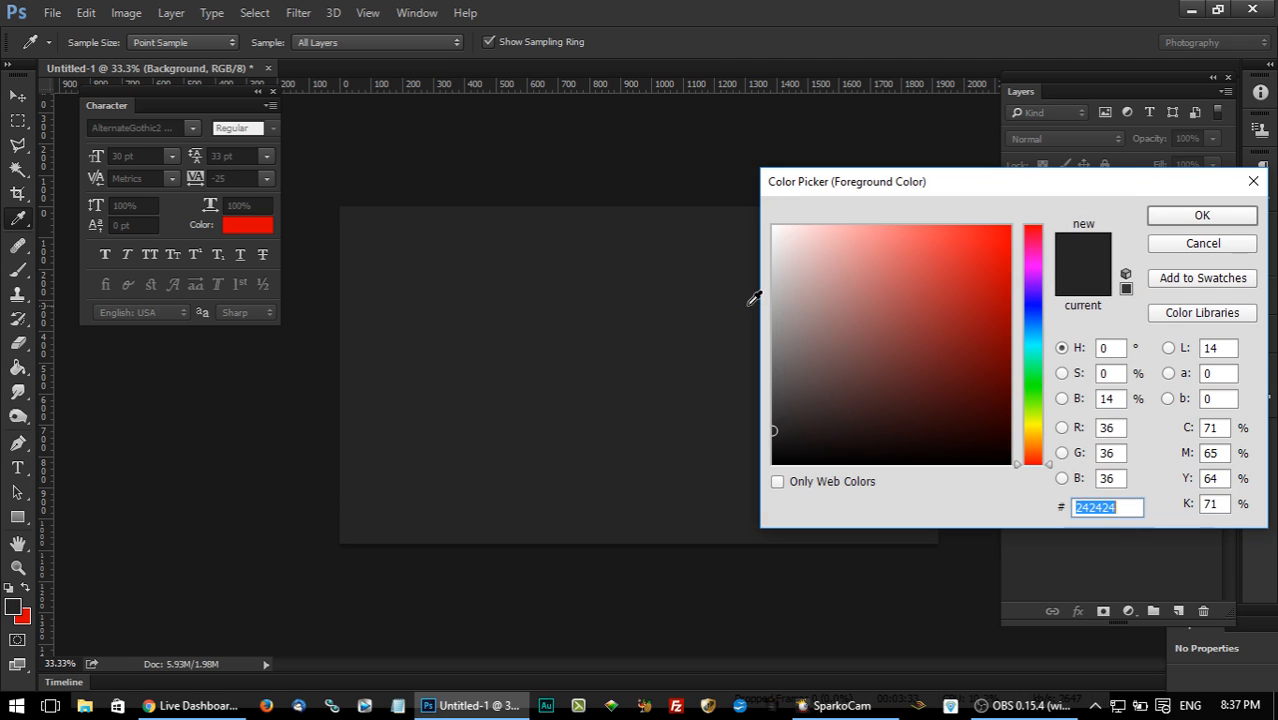
text(ffffff)
click(1202, 215)
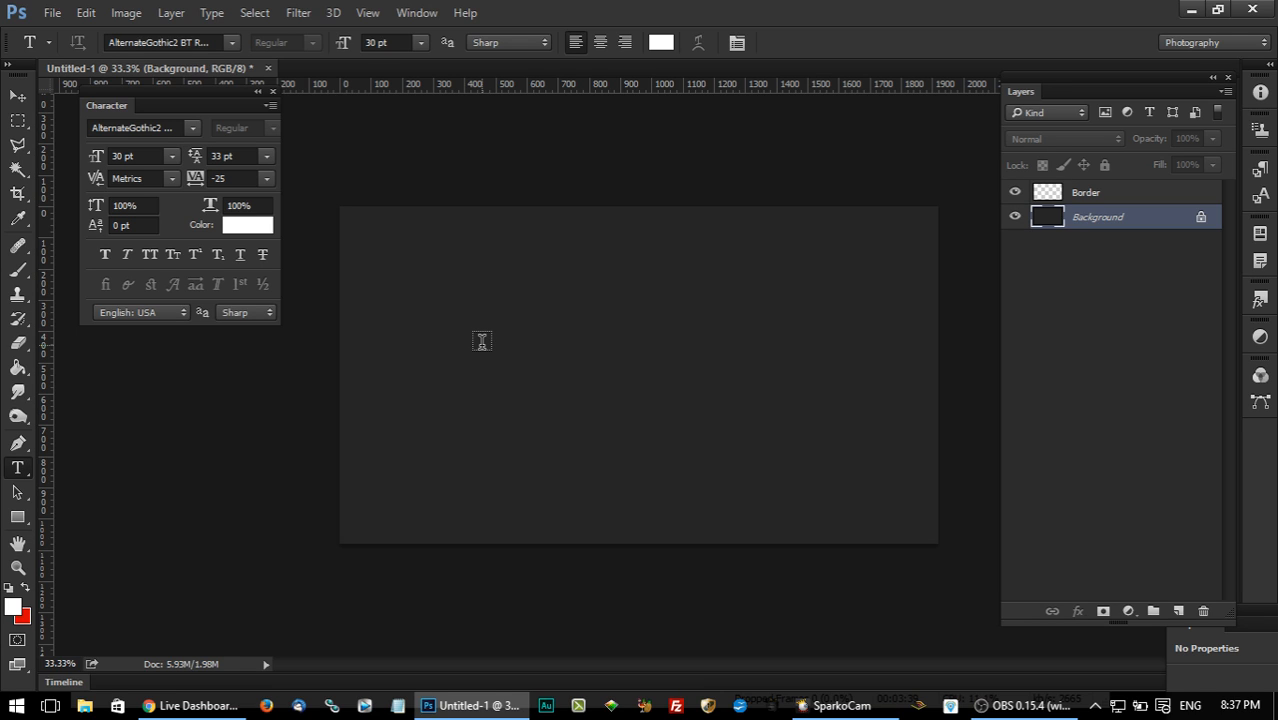
click(451, 267)
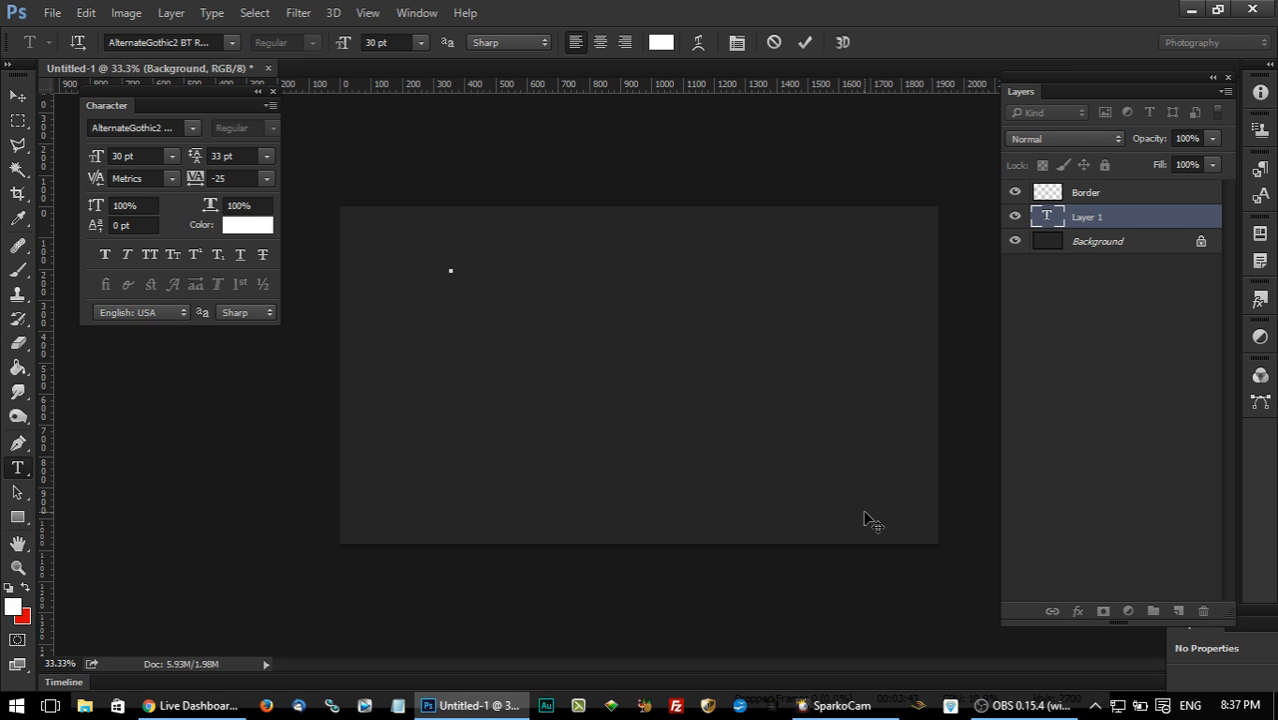
text(a)
Scale the HOW TO text to about 768% (230.29 pt) and position it near the canvas's upper-left corner.
click(17, 95)
click(462, 267)
key(ctrl+t)
drag(482, 259, 610, 196)
click(17, 95)
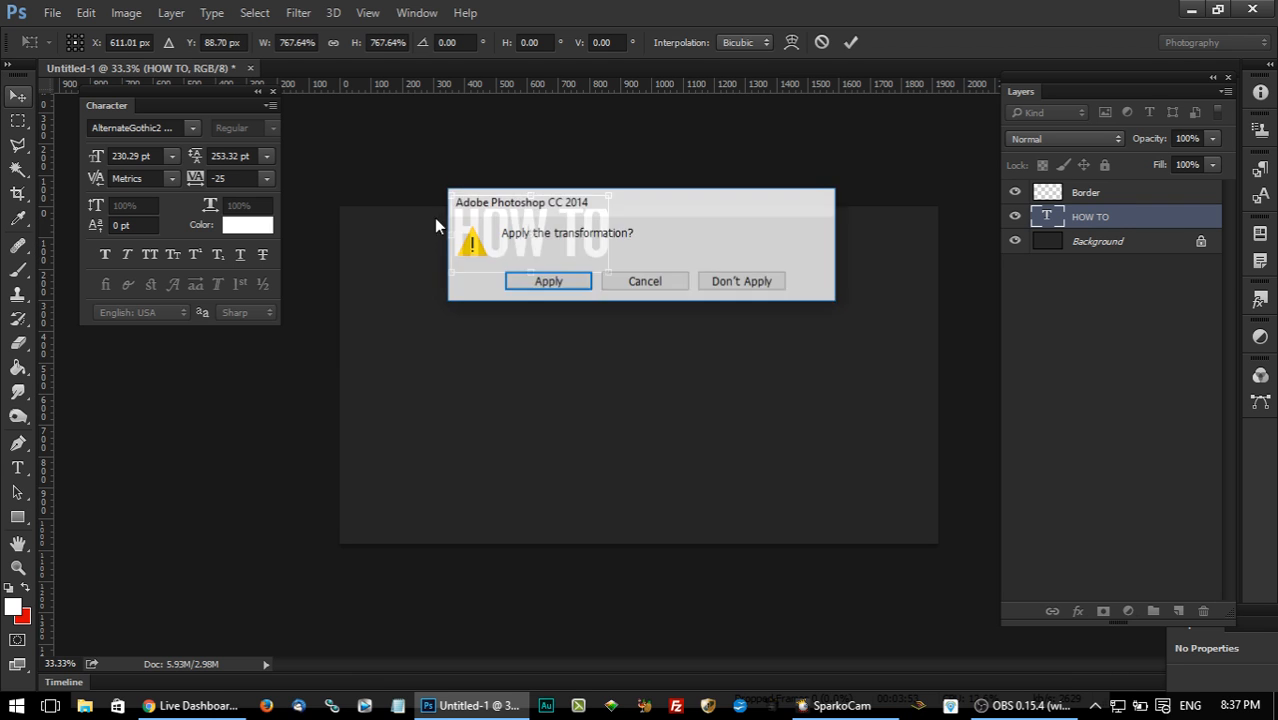
click(542, 280)
drag(676, 288, 644, 308)
Duplicate the HOW TO text layer and place the copy directly below the original.
right_click(1096, 224)
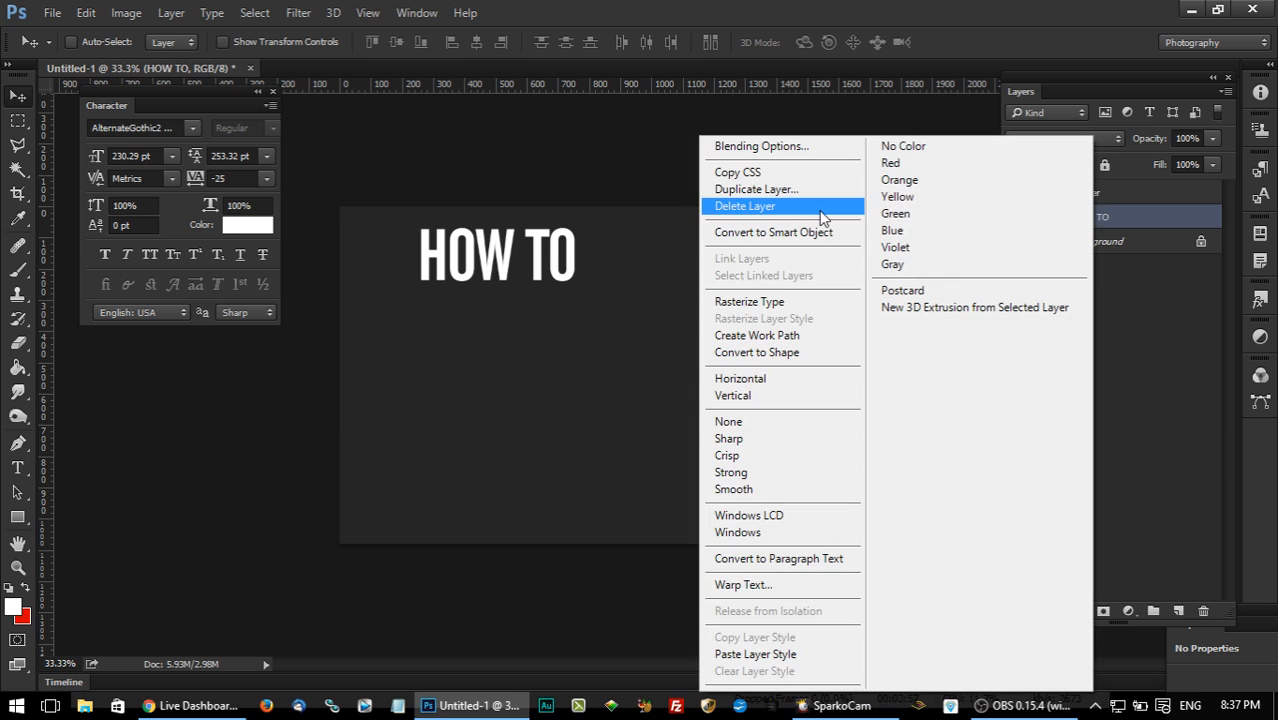
click(815, 192)
click(818, 287)
drag(571, 228, 576, 322)
Change the text of the lower HOW TO copy to LIVE.
click(17, 467)
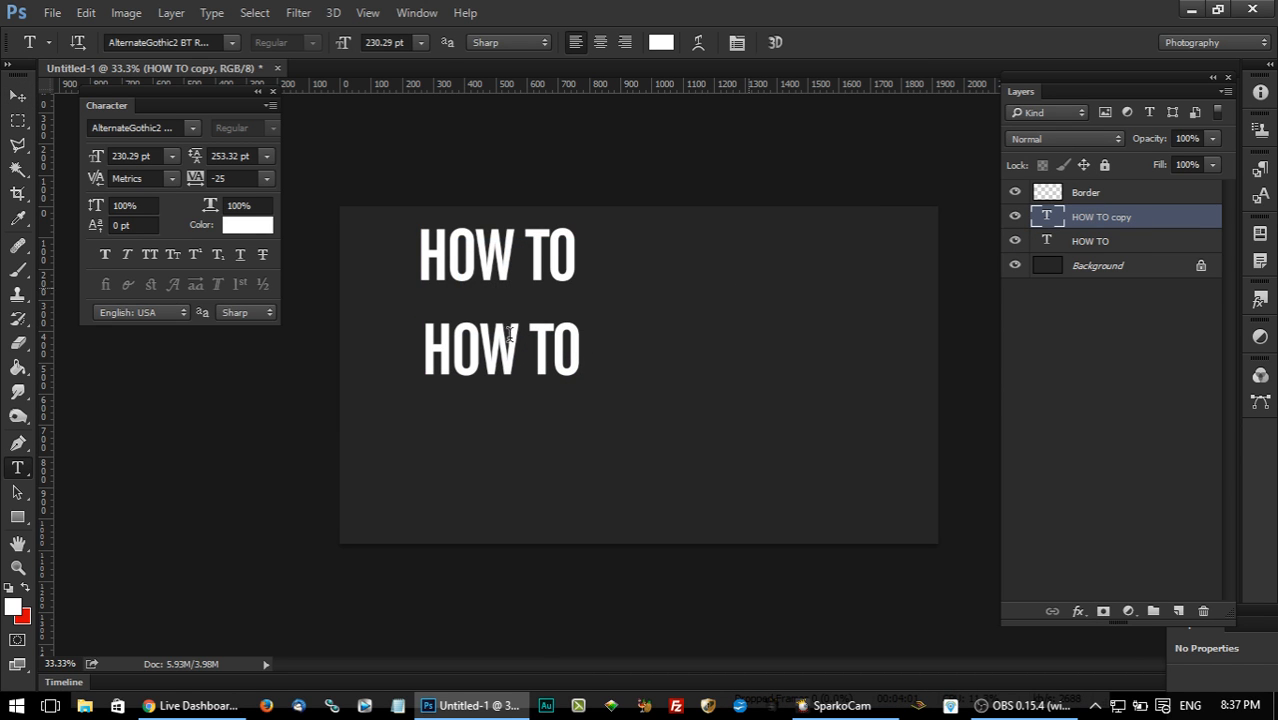
drag(428, 360, 768, 362)
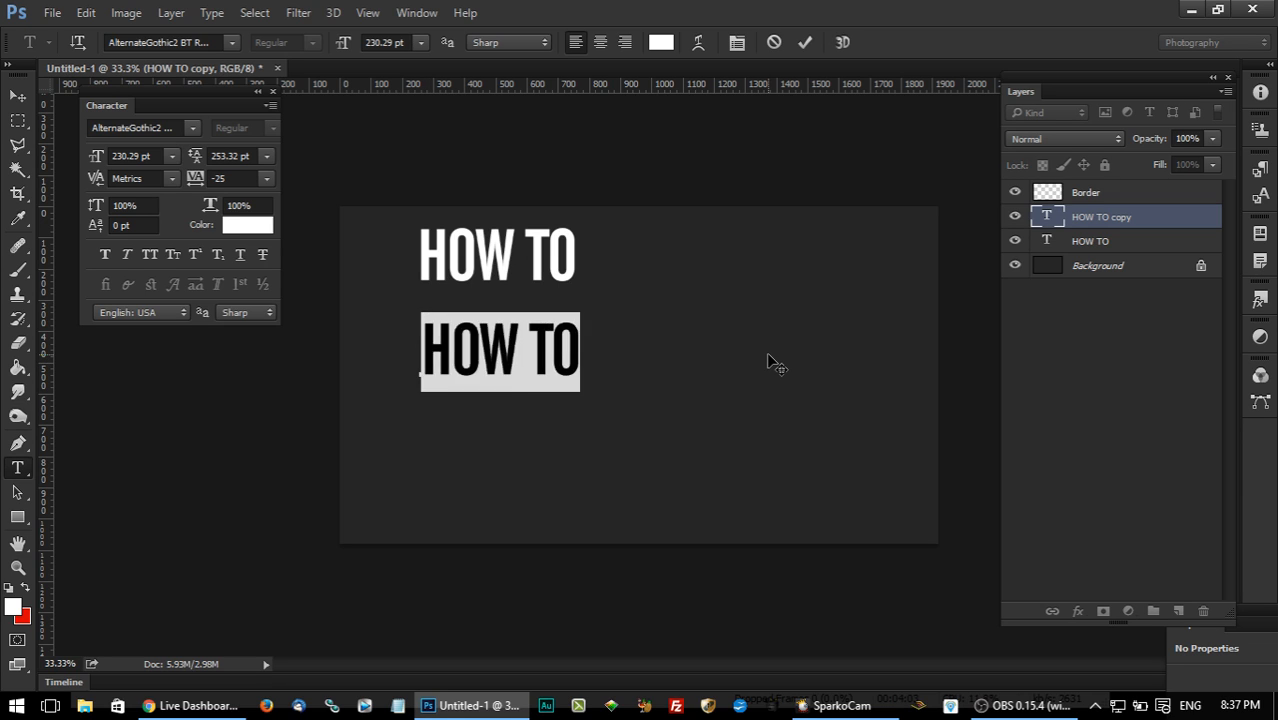
text(LIVW)
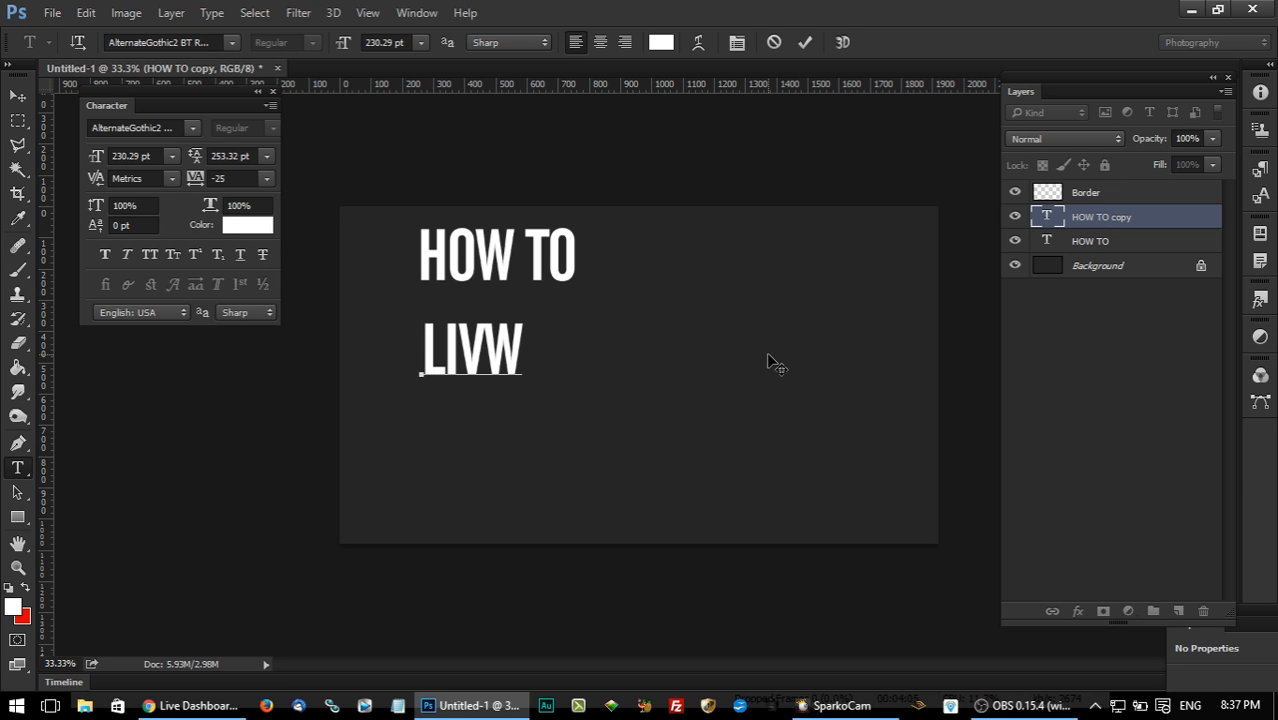
key(BackSpace)
text(E)
click(17, 96)
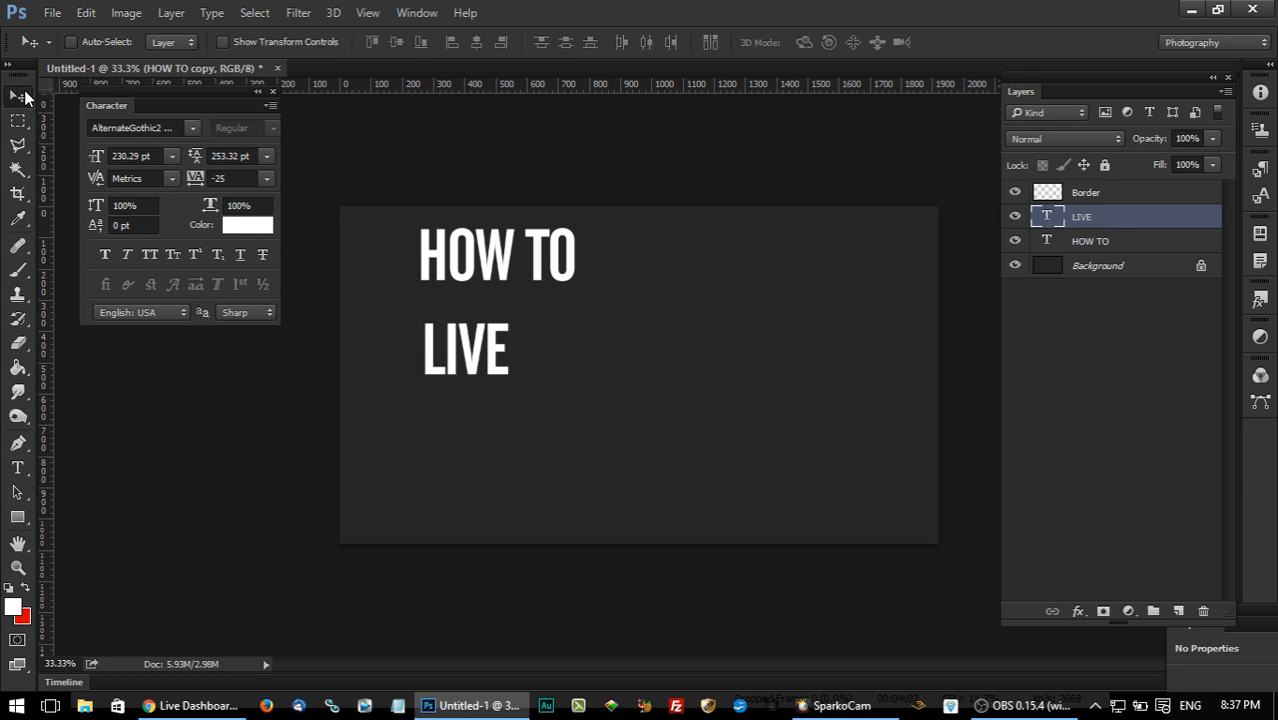
Enlarge the LIVE text to about 585 pt and position it just below HOW TO.
key(ctrl+t)
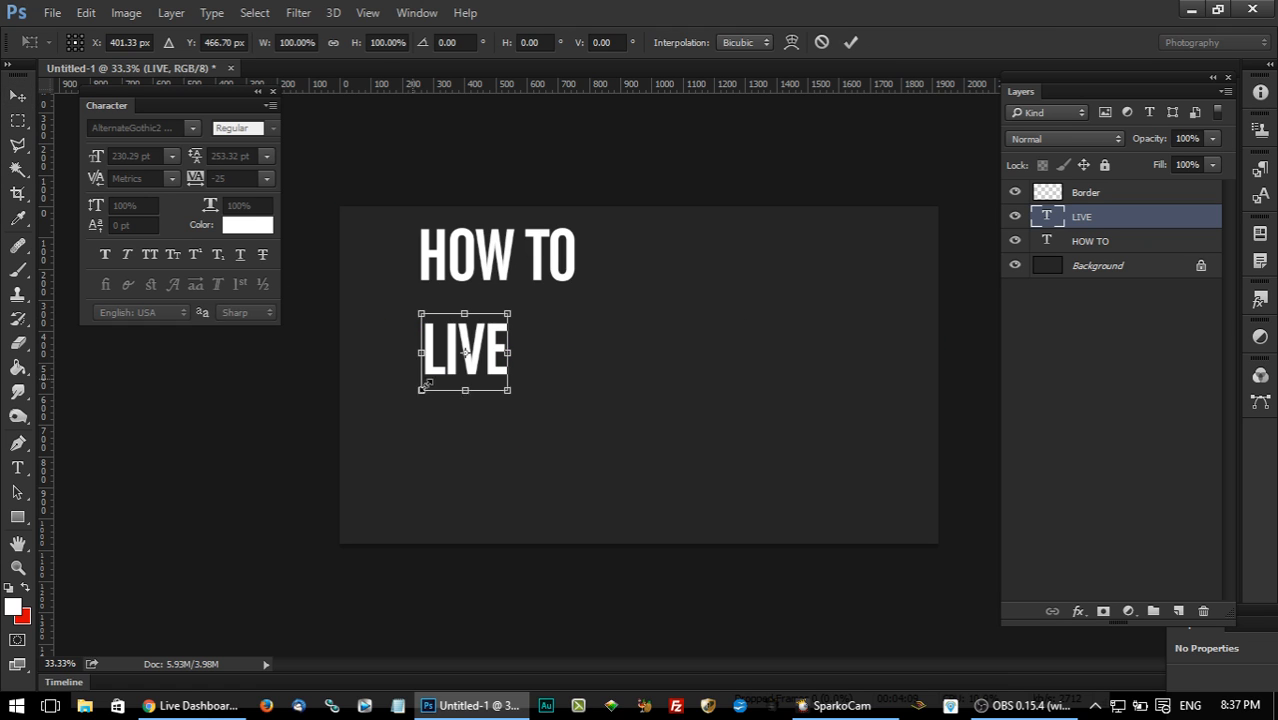
drag(511, 396, 667, 461)
key(v)
click(540, 283)
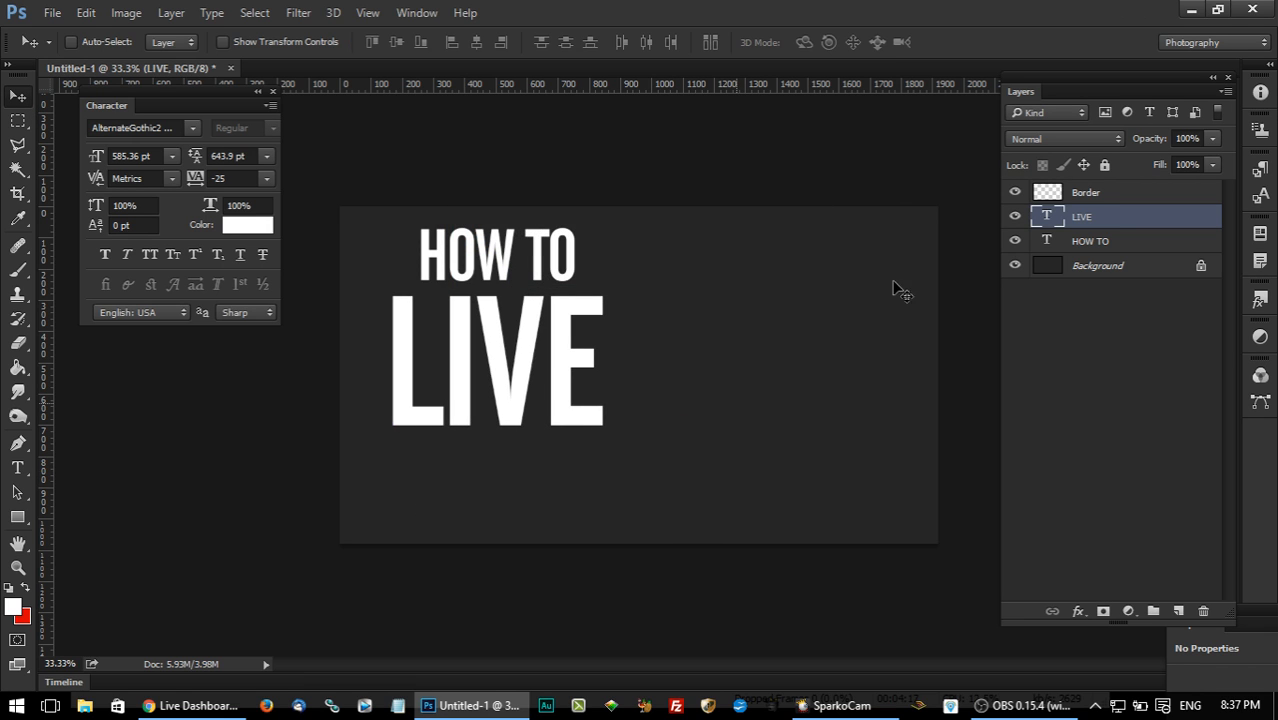
Duplicate the LIVE text layer and move the copy down to the canvas's lower edge.
right_click(1107, 229)
click(760, 194)
key(Return)
drag(564, 305, 564, 418)
Change the text of the lower LIVE copy to STREAM.
click(18, 468)
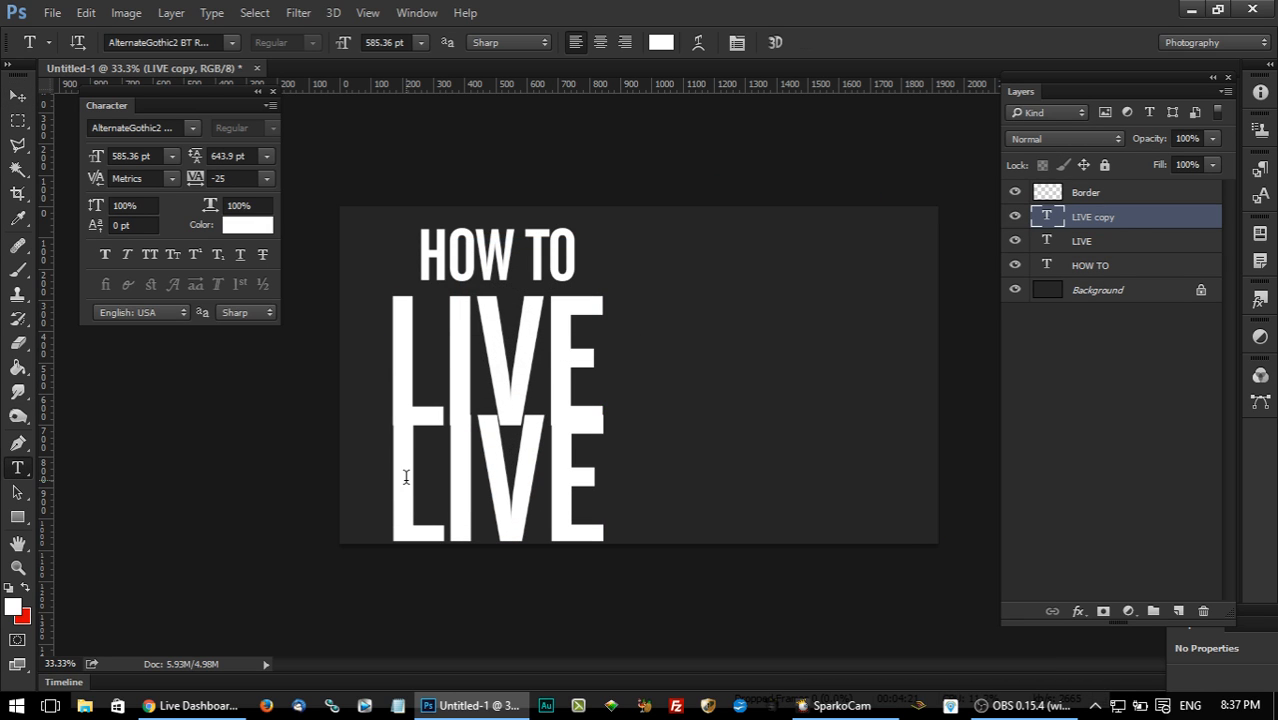
double_click(406, 477)
text(STREAM)
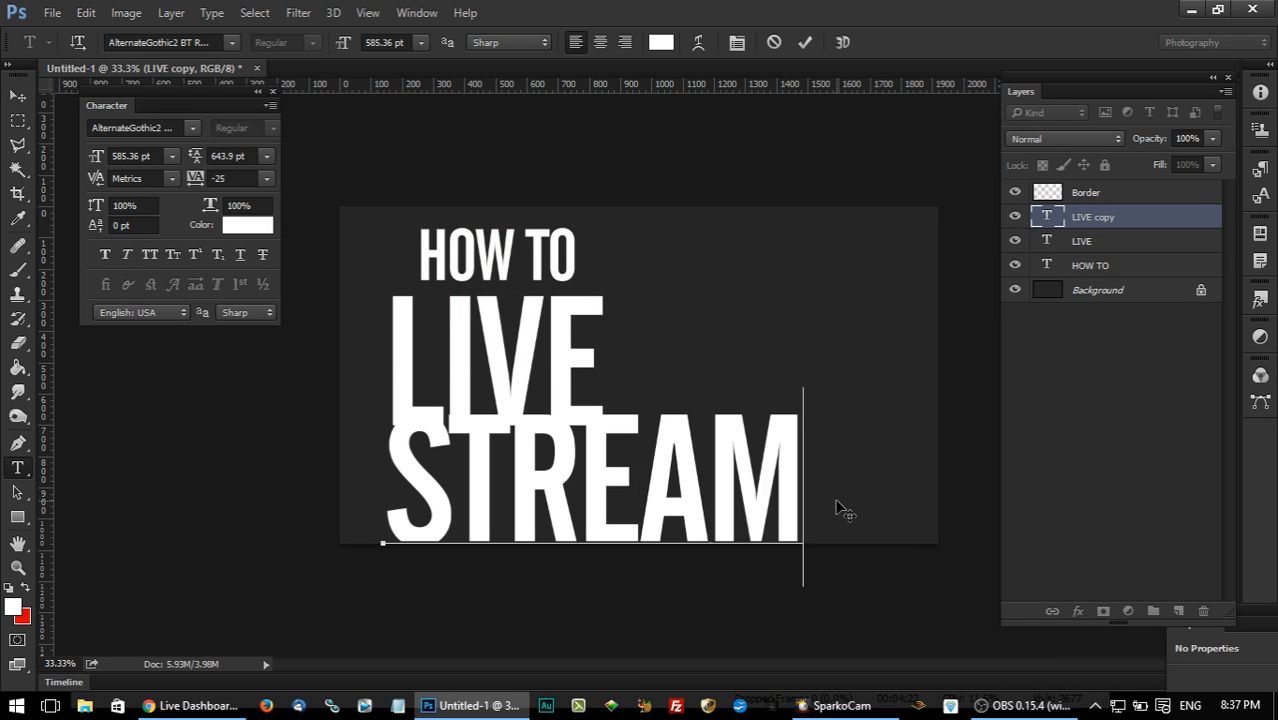
click(18, 96)
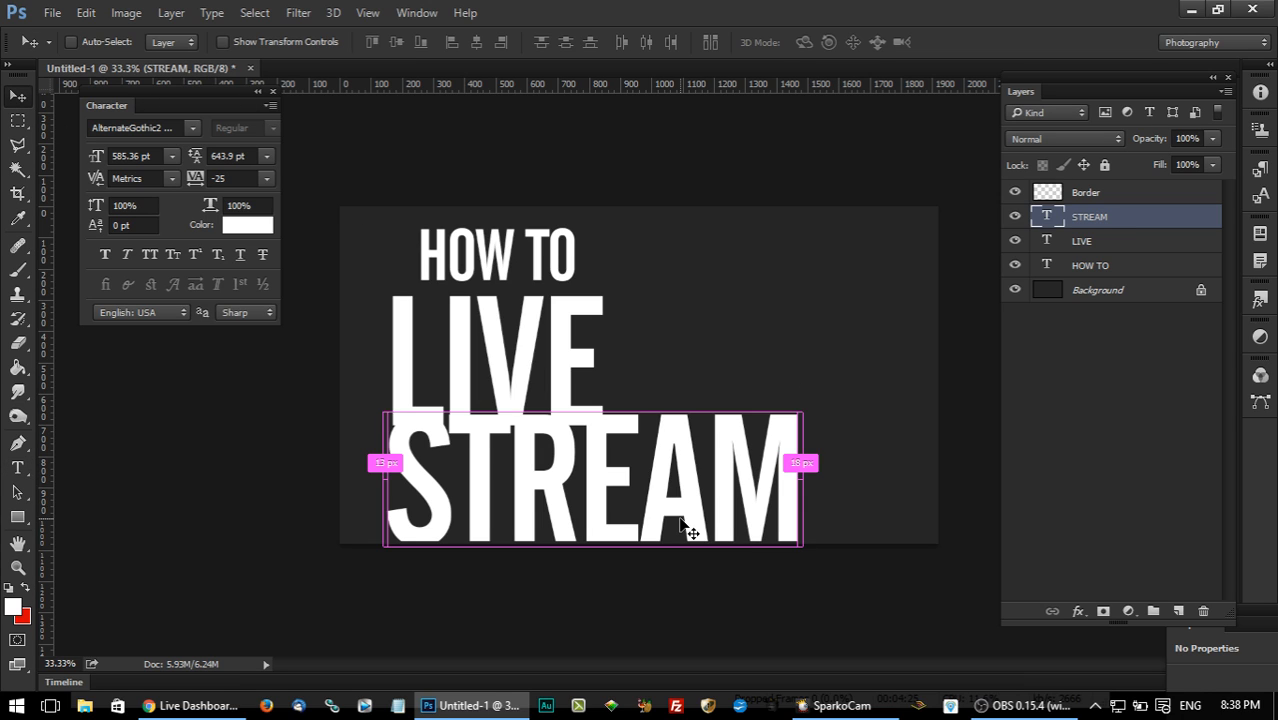
Scale the STREAM text down to 56% so that its width roughly matches LIVE.
key(ctrl+t)
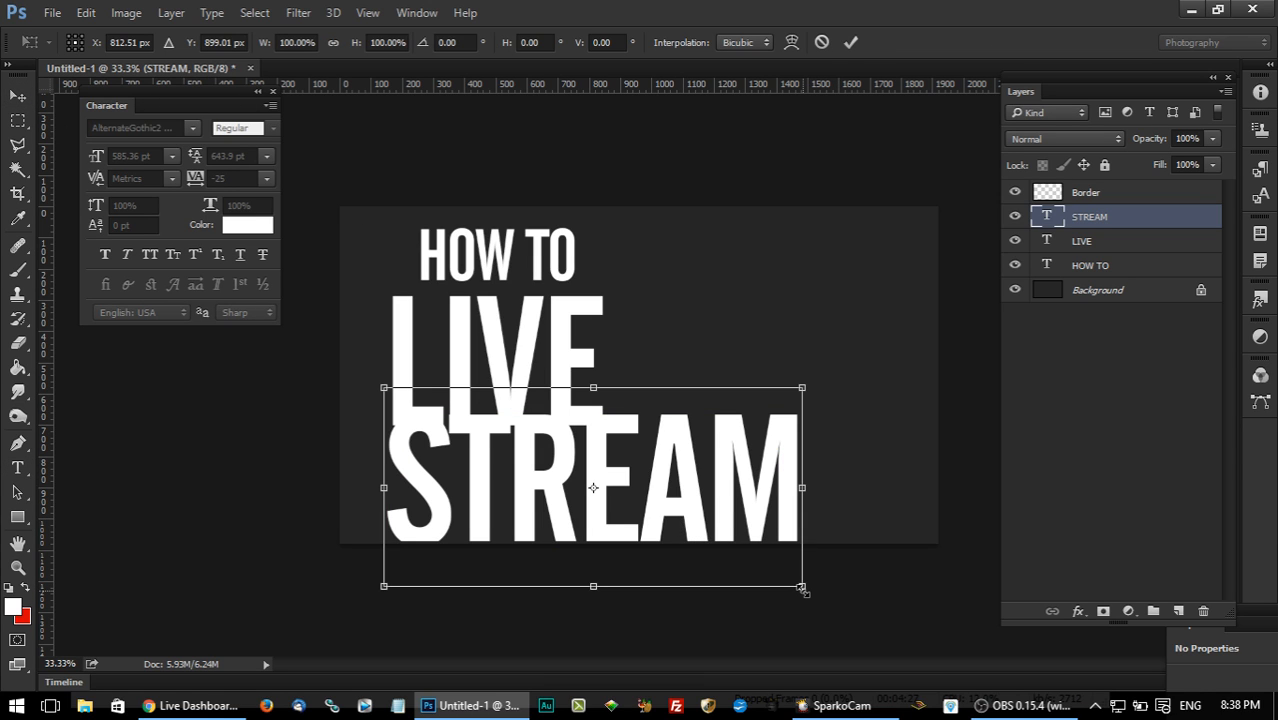
drag(804, 586, 628, 493)
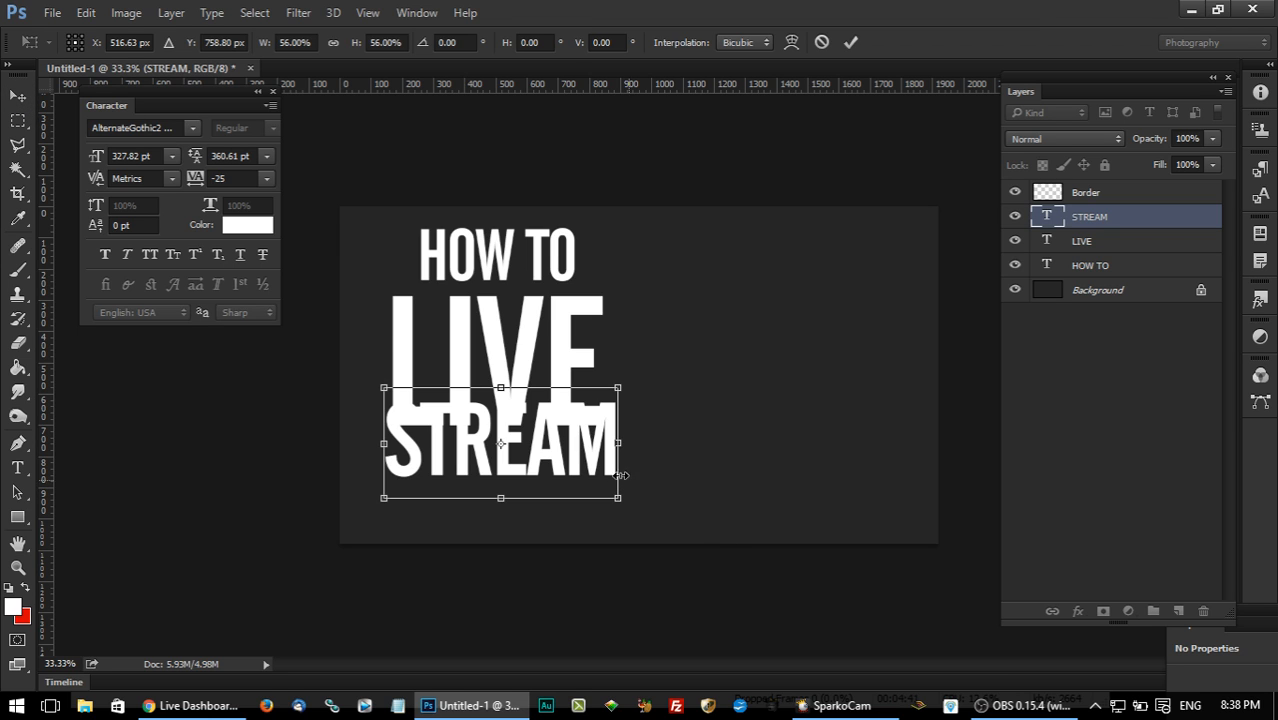
click(18, 95)
key(Return)
Move the STREAM text down so that it sits just below LIVE without overlapping it.
mouse_move(637, 387)
mouse_down()
mouse_move(628, 411)
mouse_move(642, 414)
mouse_move(634, 407)
mouse_up()
key(Down)
key(Down)
key(Down)
key(Down)
key(Down)
key(Down)
key(Left)
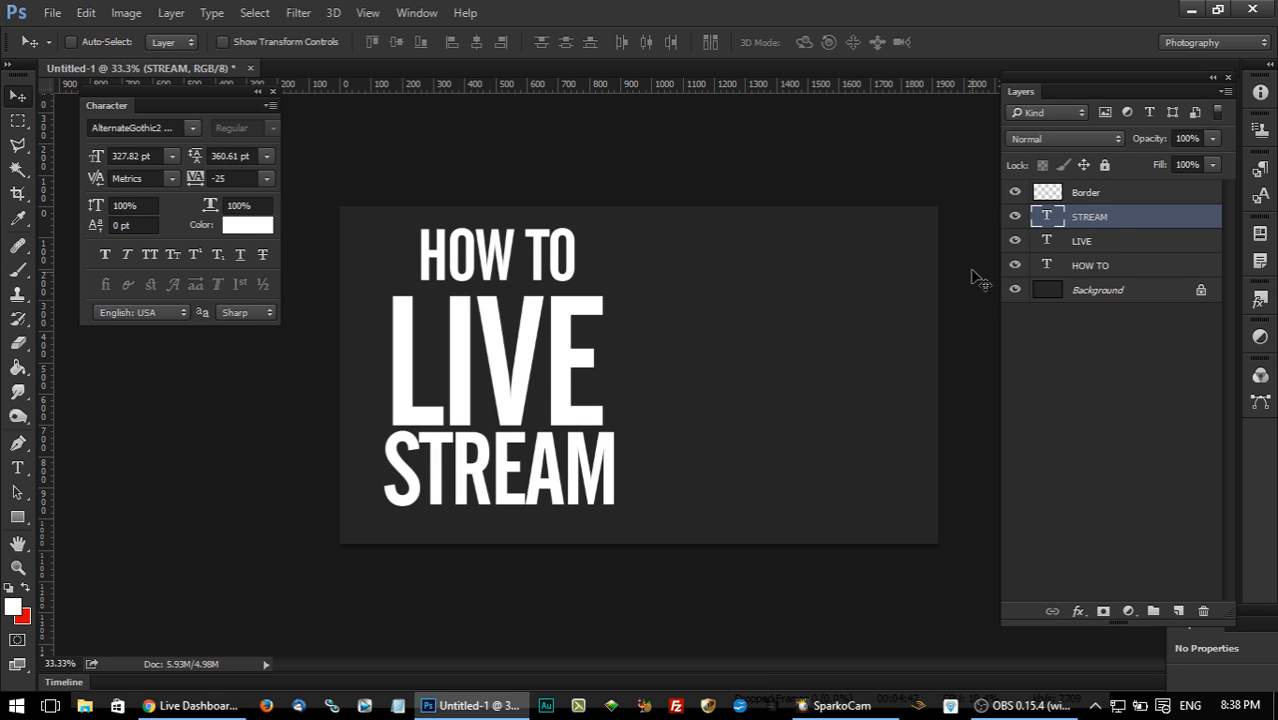
Align the STREAM, LIVE and HOW TO text layers by their horizontal centers.
ctrl+click(1098, 244)
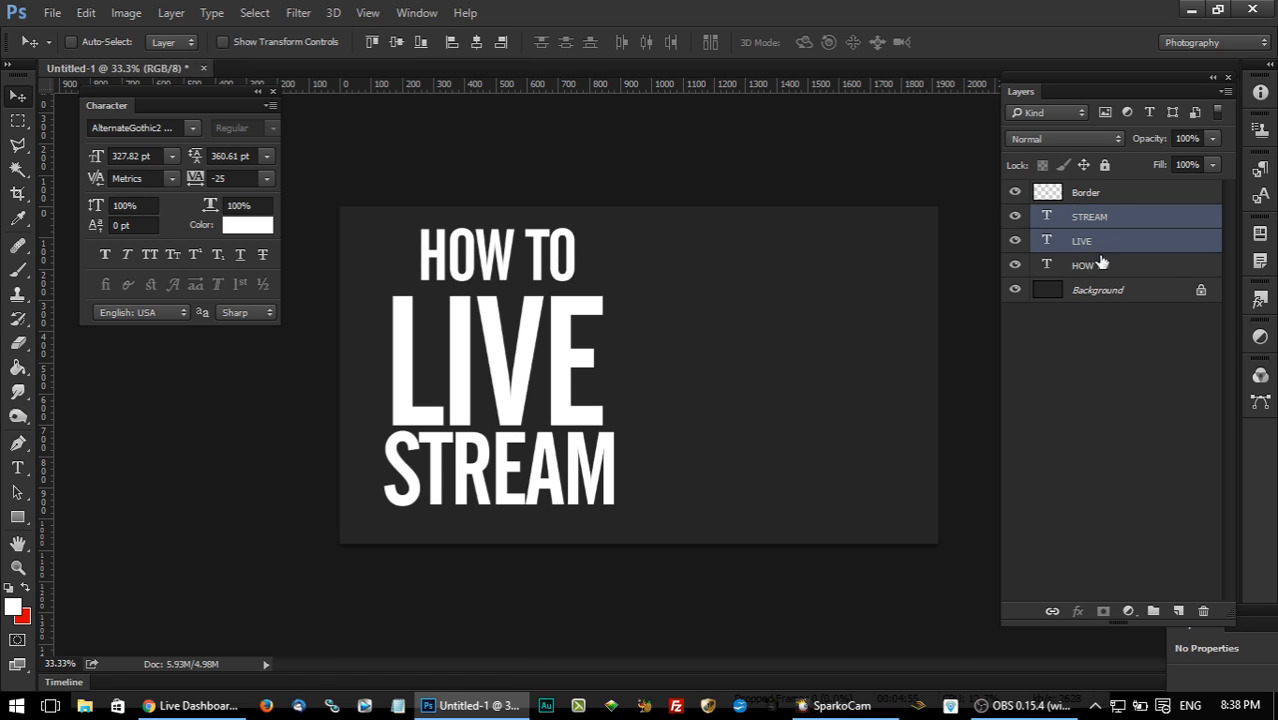
ctrl+click(1100, 272)
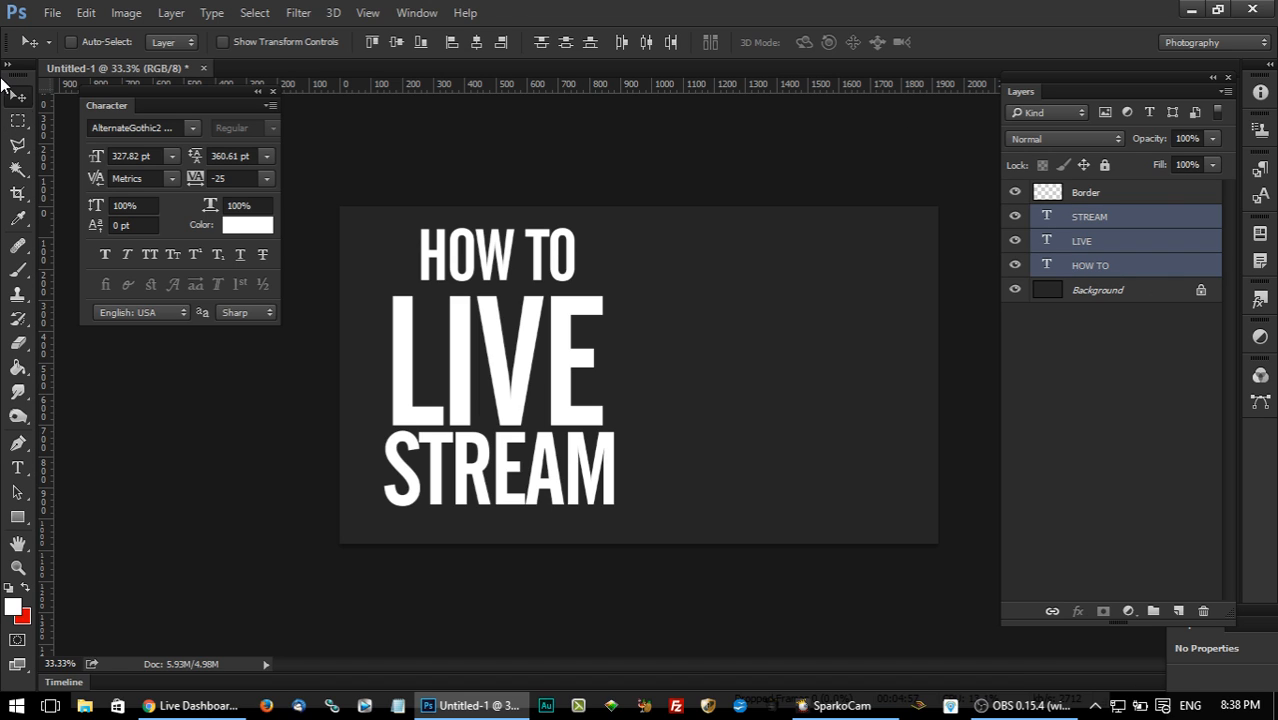
click(476, 45)
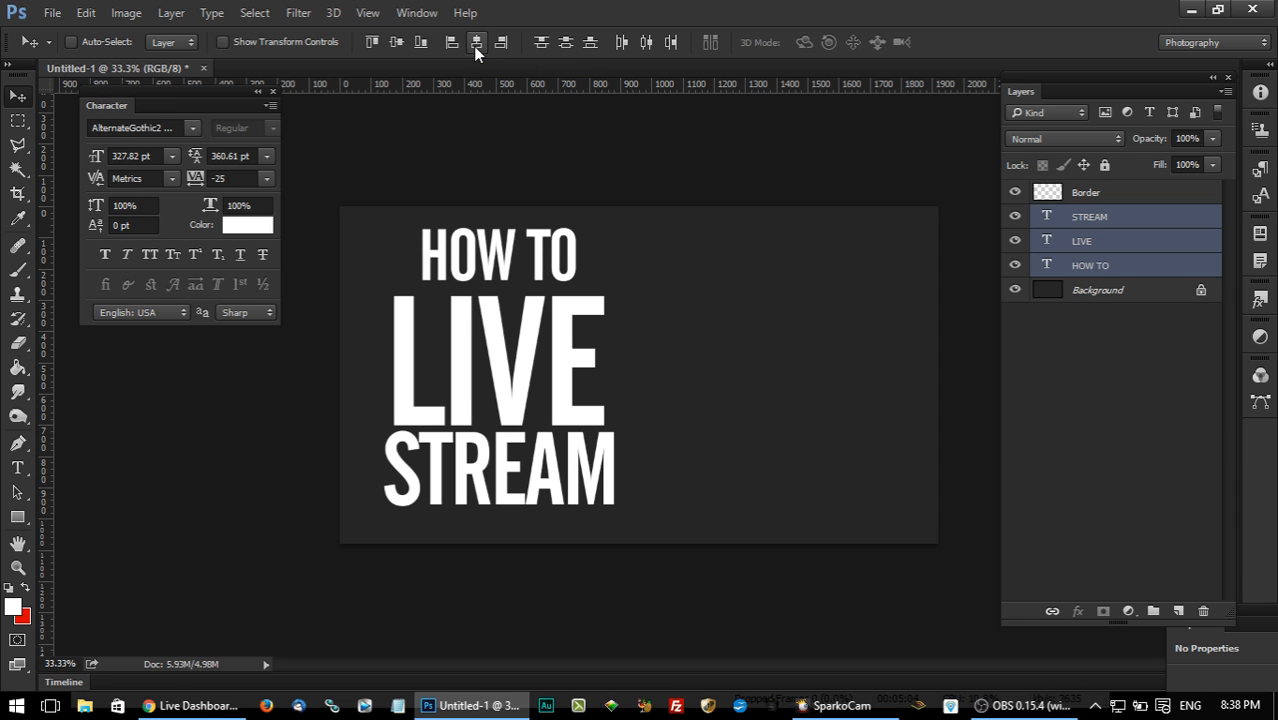
Nudge the HOW TO text down closer to the top of LIVE.
click(1112, 268)
key(Down)
key(Down)
key(Down)
key(Down)
key(Down)
key(Down)
key(Down)
key(Down)
key(Down)
key(Down)
key(Down)
key(Down)
key(Down)
key(Down)
key(Down)
key(Down)
key(Down)
key(Down)
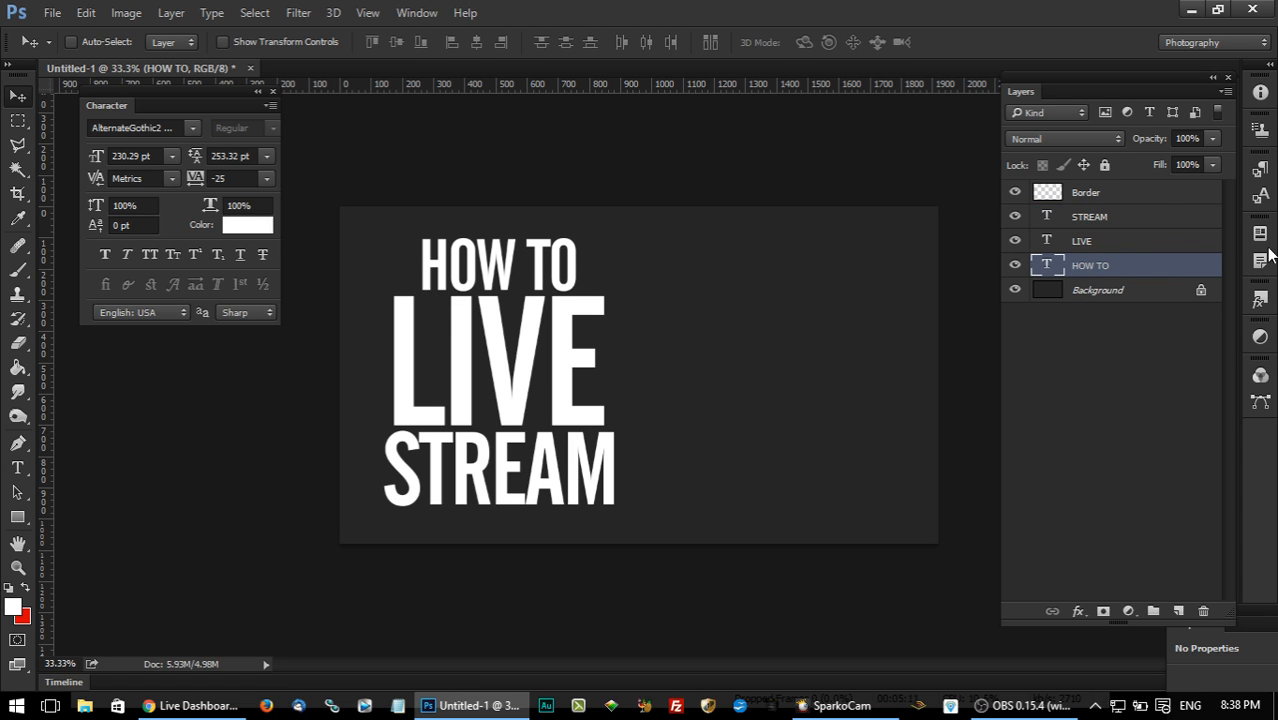
Shift the STREAM, LIVE and HOW TO layers down slightly as a group, and select the Background layer.
click(1158, 219)
shift+click(1127, 268)
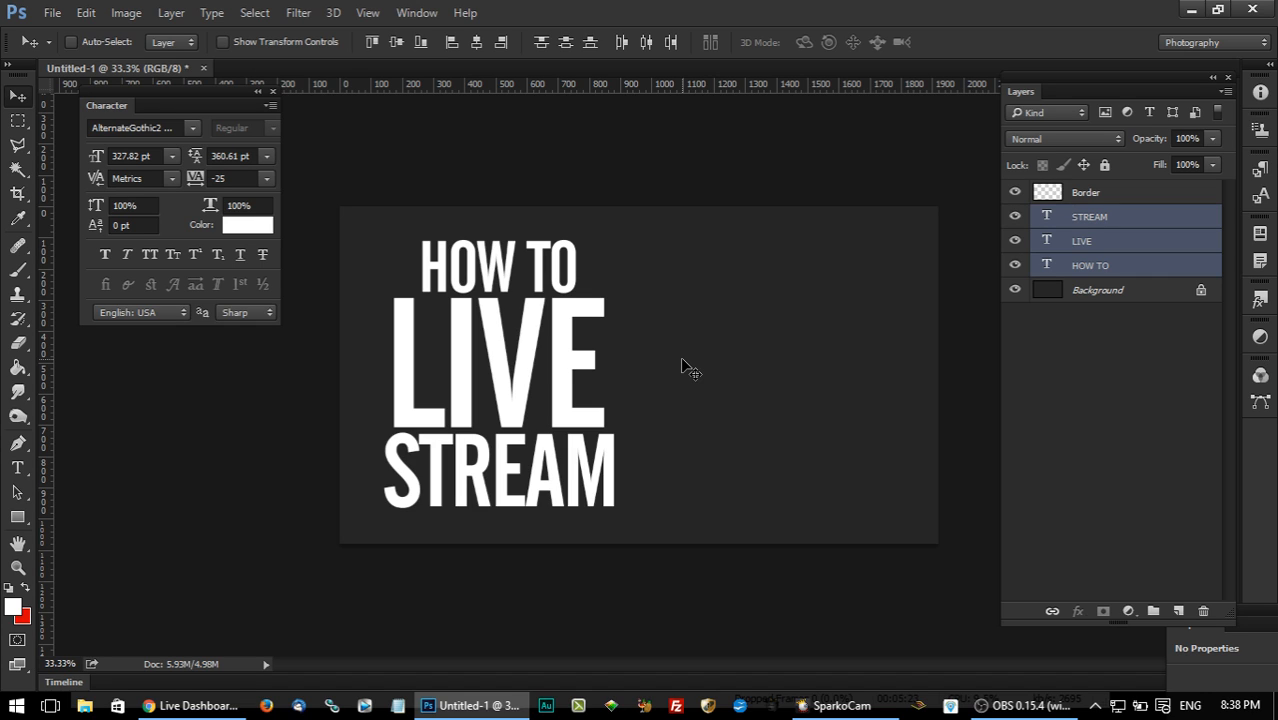
click(1141, 290)
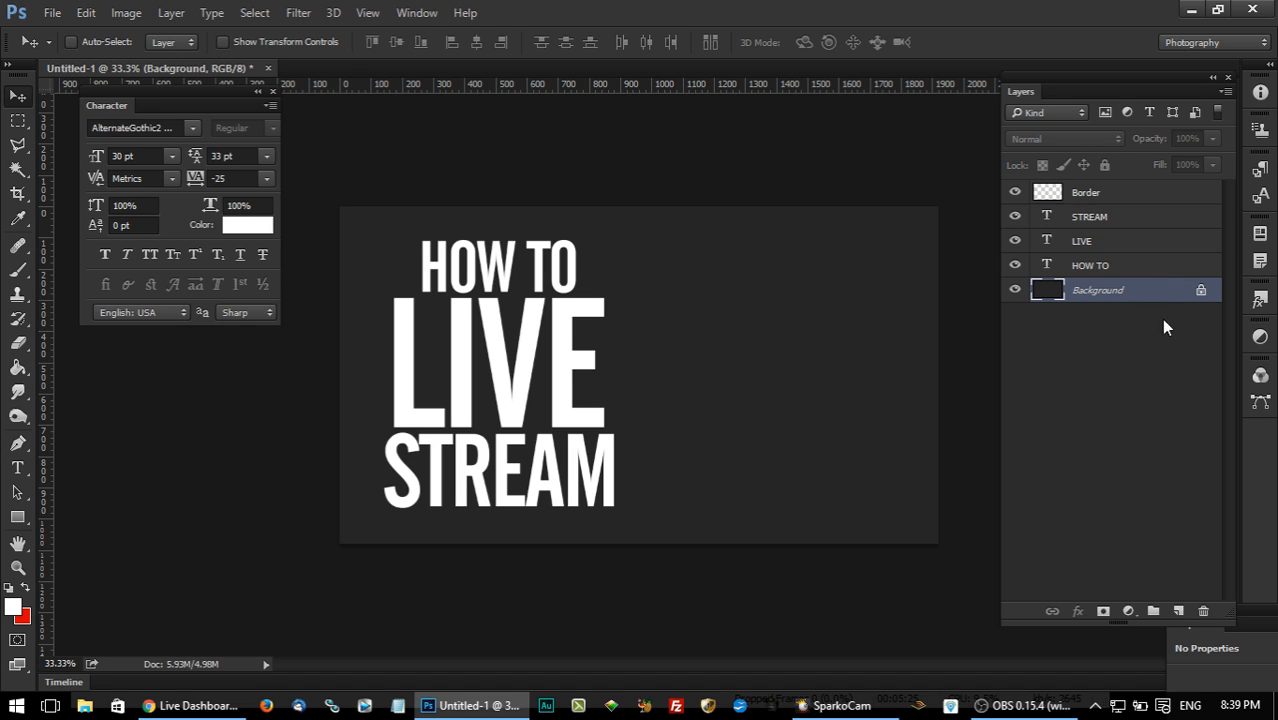
Draw a red rectangle about 798 px wide behind the STREAM text on a new layer above the Background.
click(1179, 612)
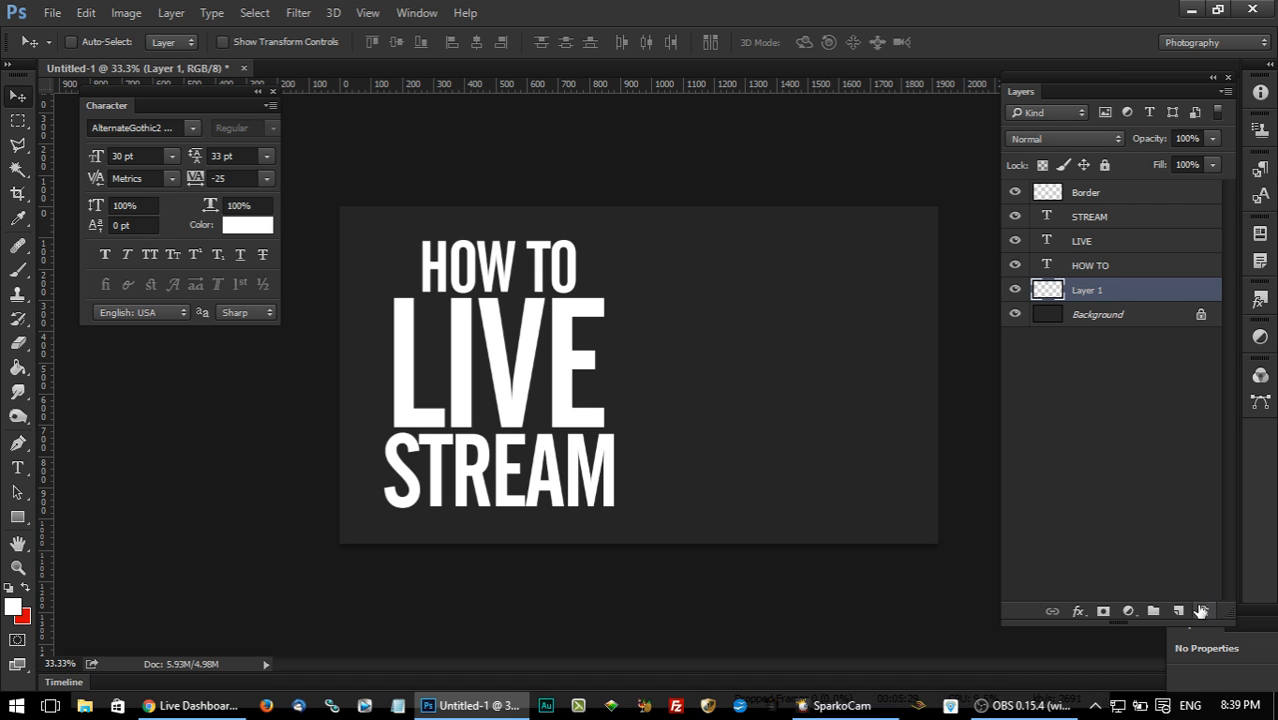
click(16, 518)
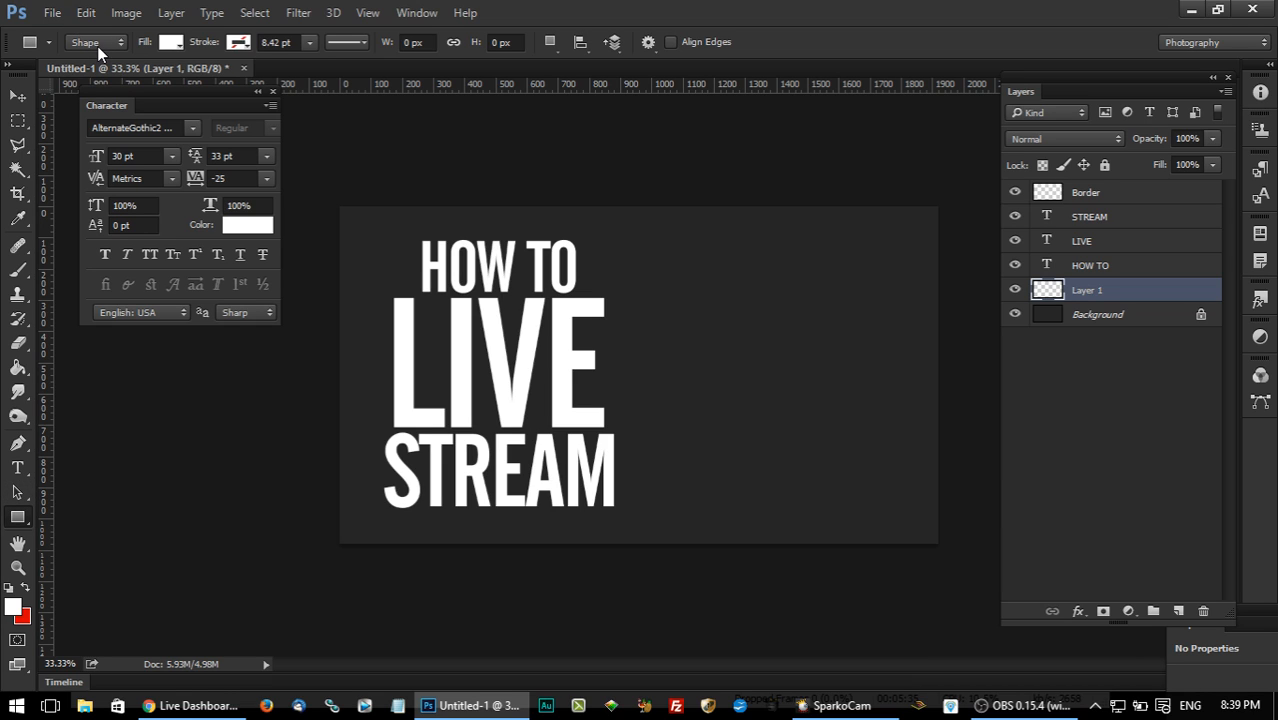
click(25, 588)
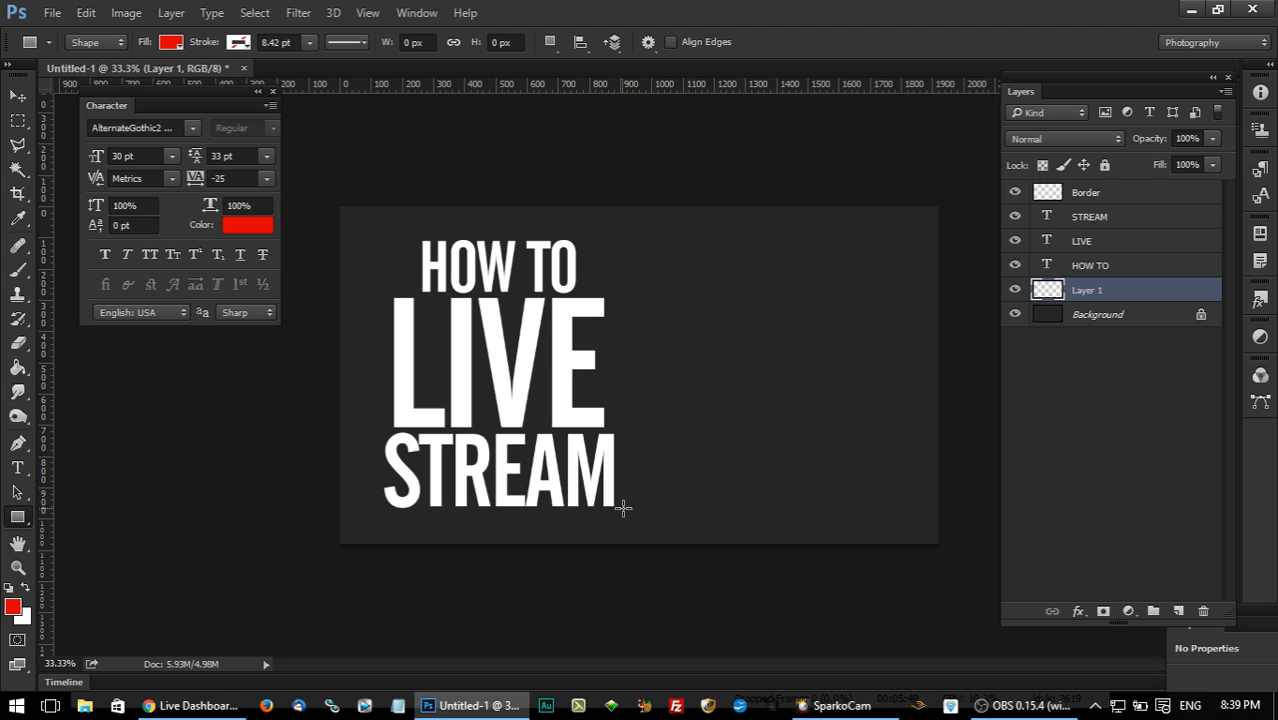
drag(622, 515, 374, 426)
click(17, 95)
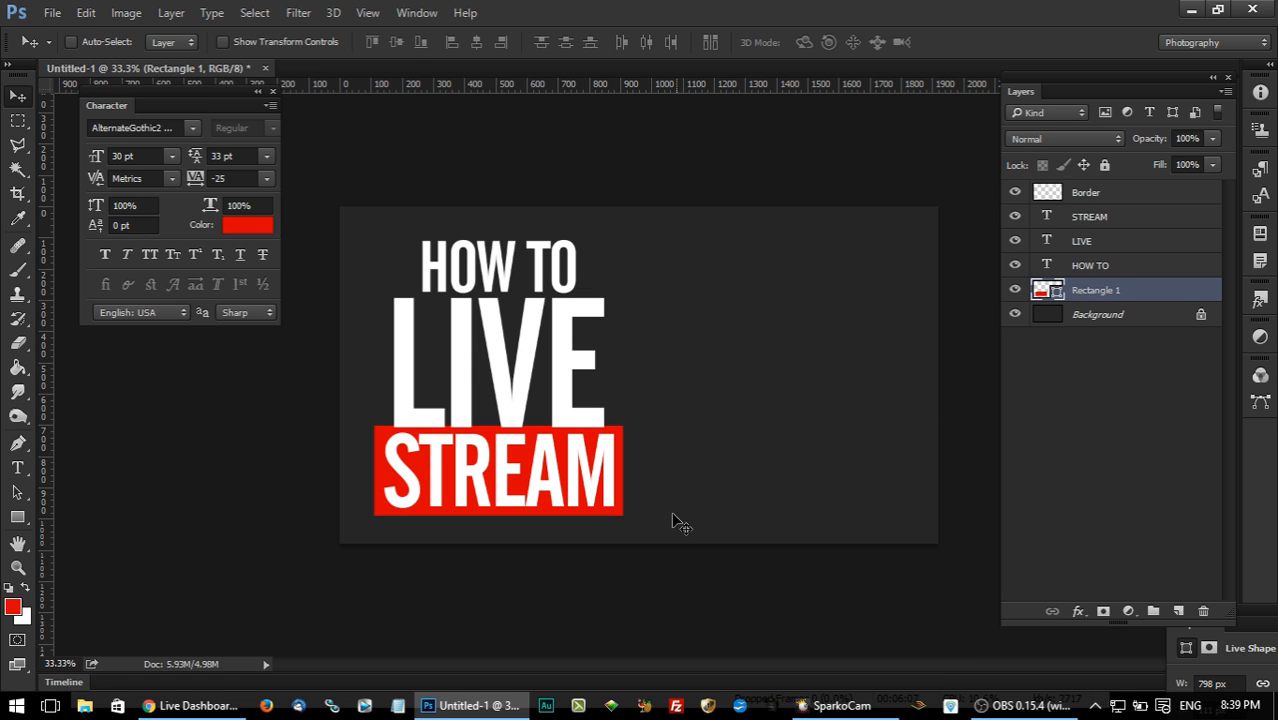
Move the STREAM text and its red rectangle down together, leaving a small gap below LIVE.
ctrl+click(1088, 217)
key(shift+Down)
key(shift+Down)
key(shift+Down)
key(shift+Down)
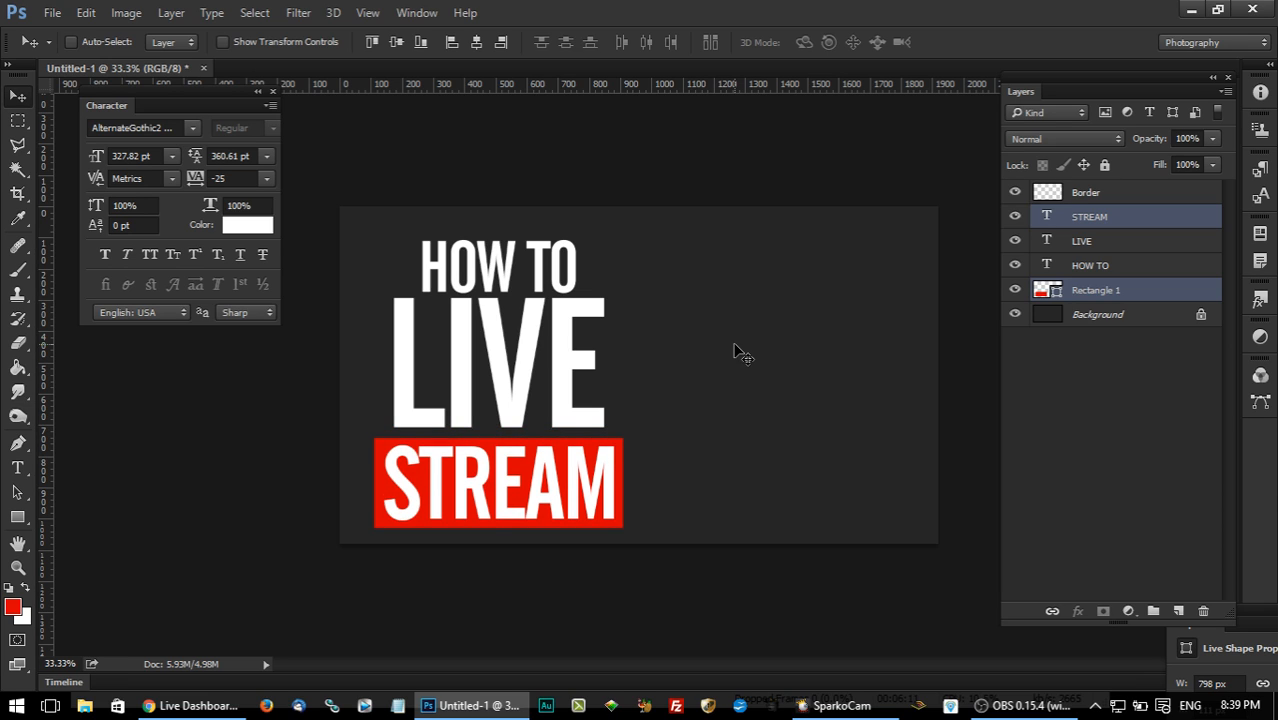
Nudge the HOW TO text up slightly, away from the top of LIVE.
click(1088, 268)
key(shift+Up)
key(shift+Up)
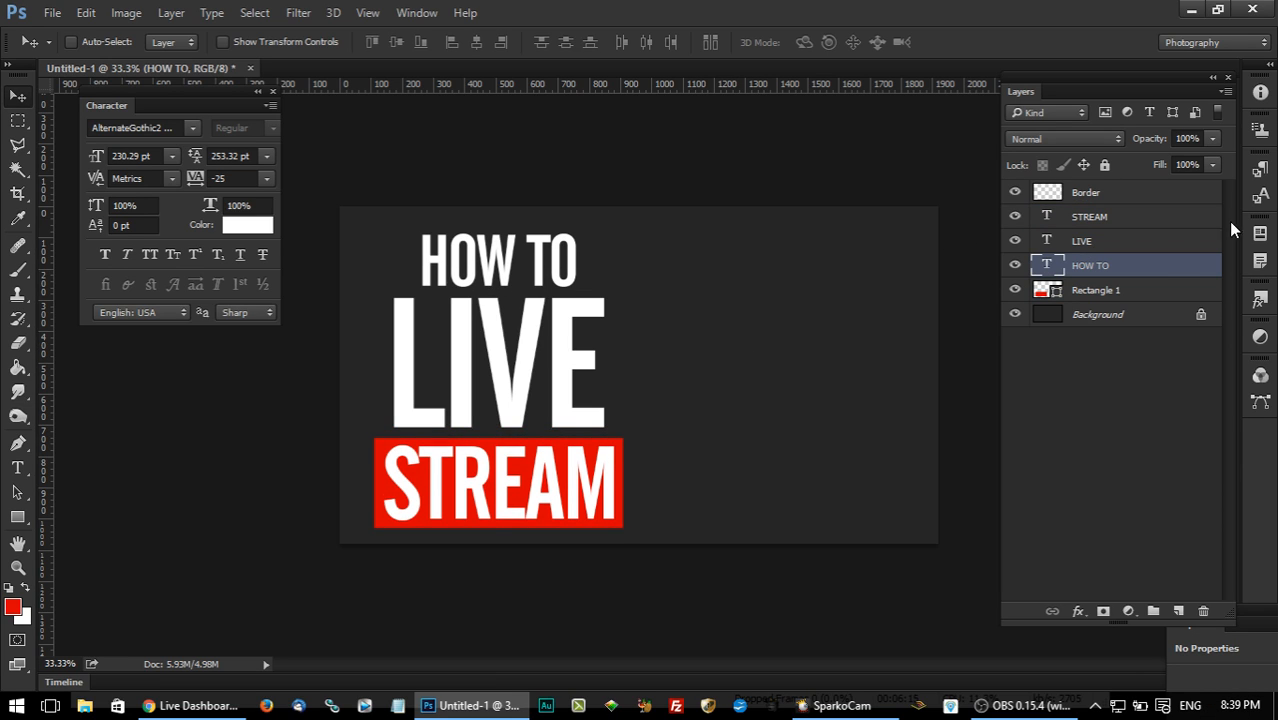
Draw a red rectangle about 735 x 468 px behind the LIVE text on a new layer above the Background.
click(1130, 290)
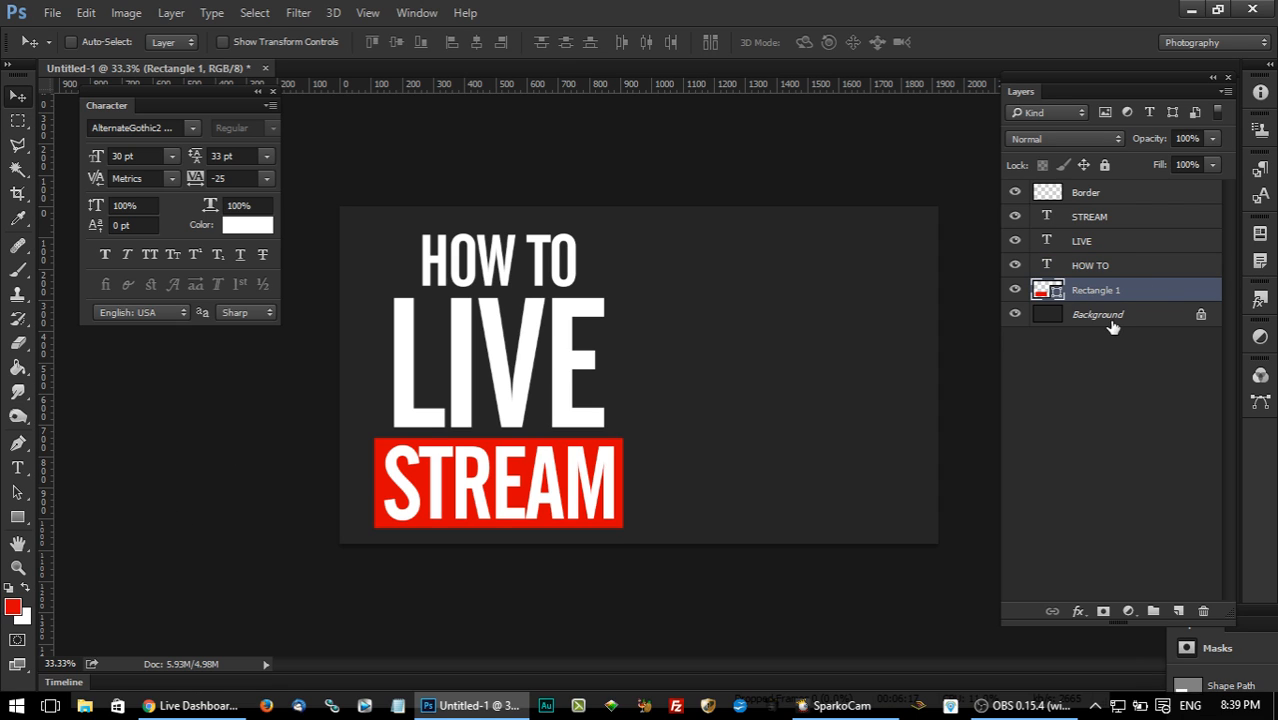
click(1112, 316)
click(1178, 611)
click(17, 517)
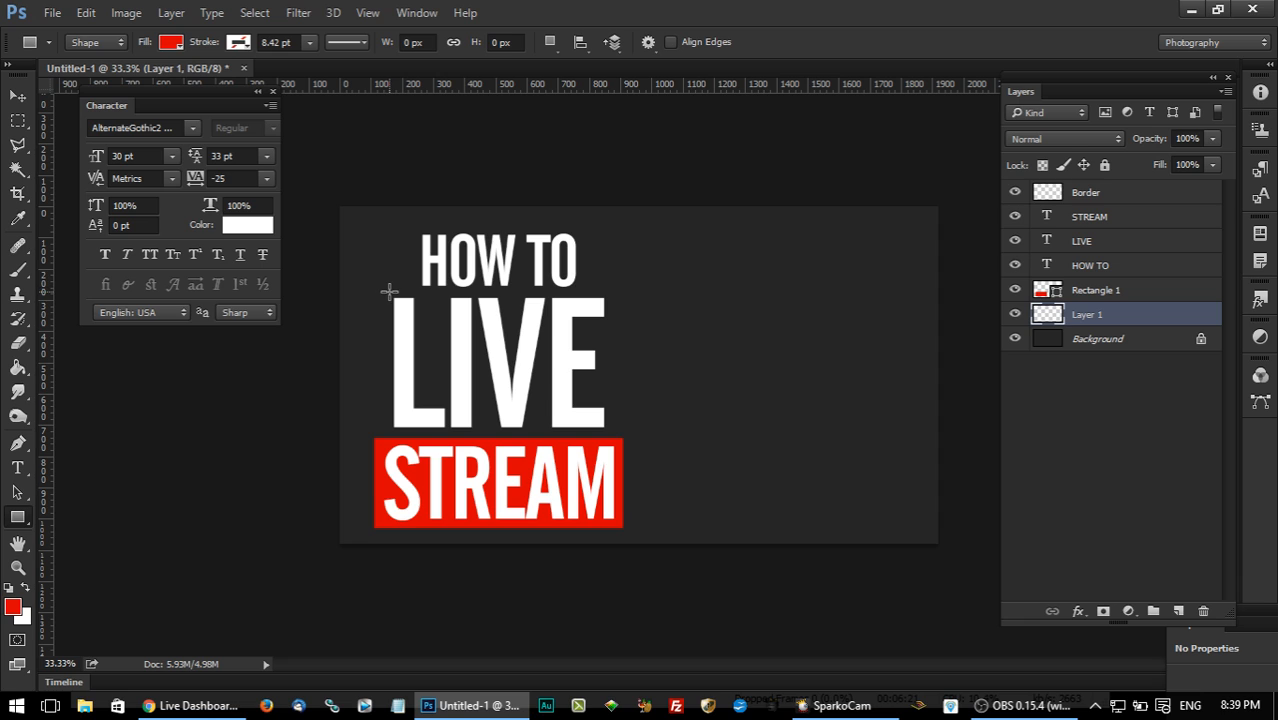
drag(384, 288, 613, 434)
click(18, 97)
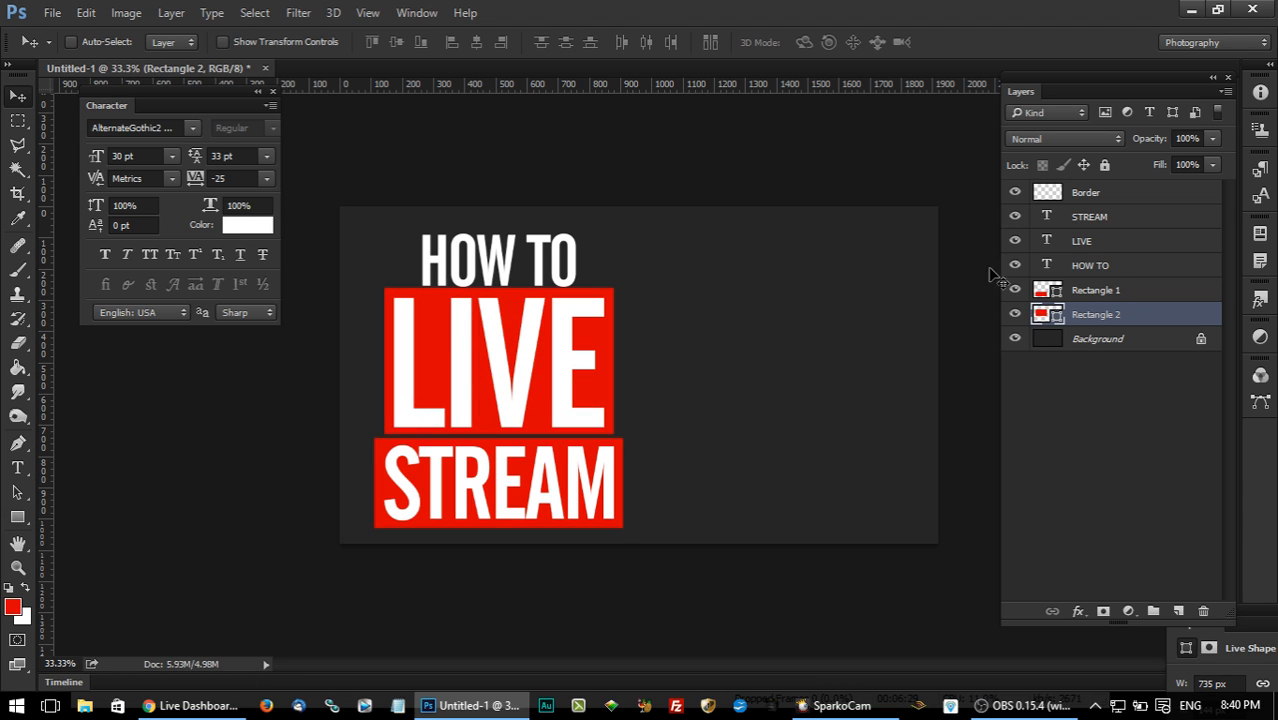
Place the LIVE rectangle directly beneath the LIVE text layer, group the two layers, and toggle the group's visibility to check it.
drag(1100, 312, 1126, 252)
shift+click(1092, 247)
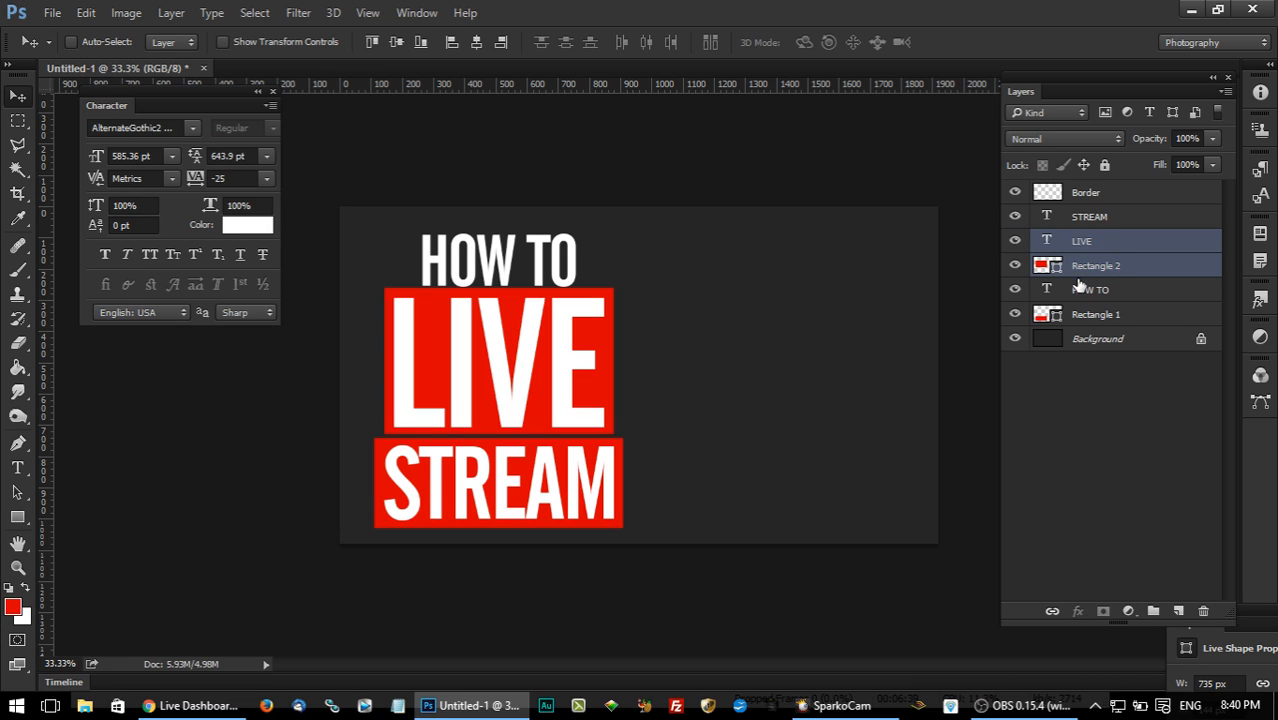
key(ctrl+g)
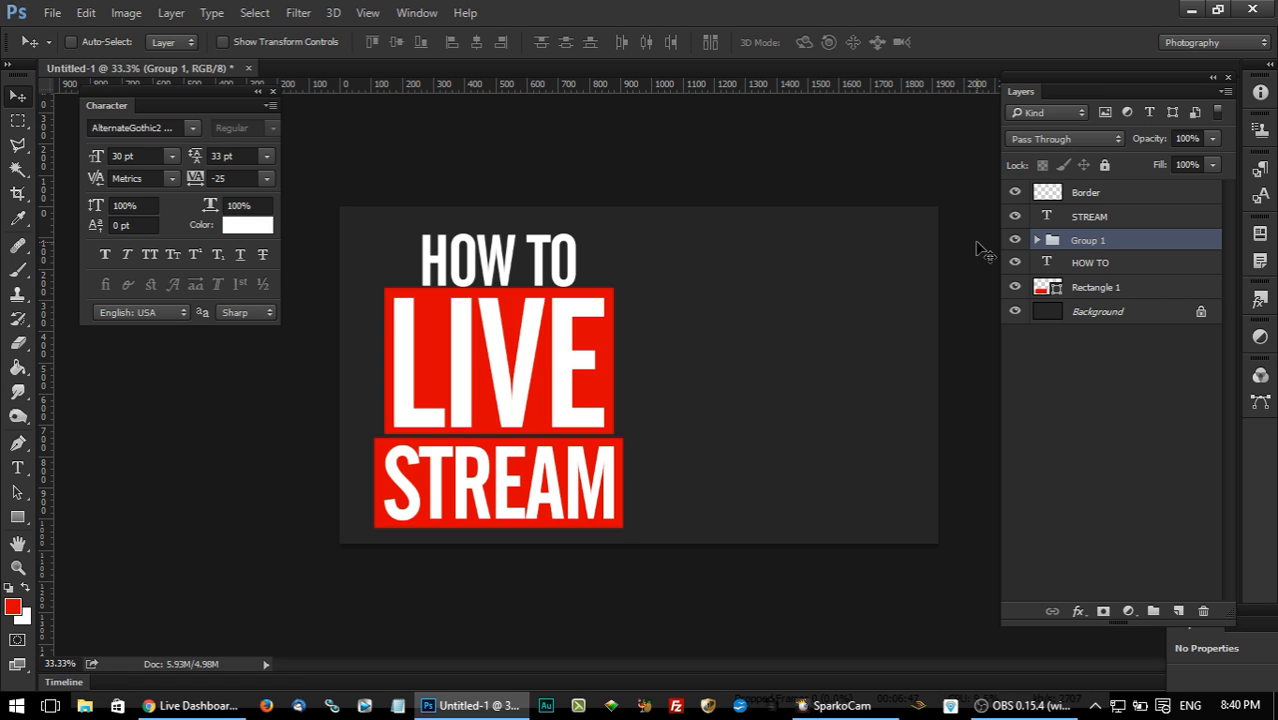
click(1015, 241)
click(1015, 241)
Group the STREAM text layer with its red rectangle, Rectangle 1.
click(1082, 268)
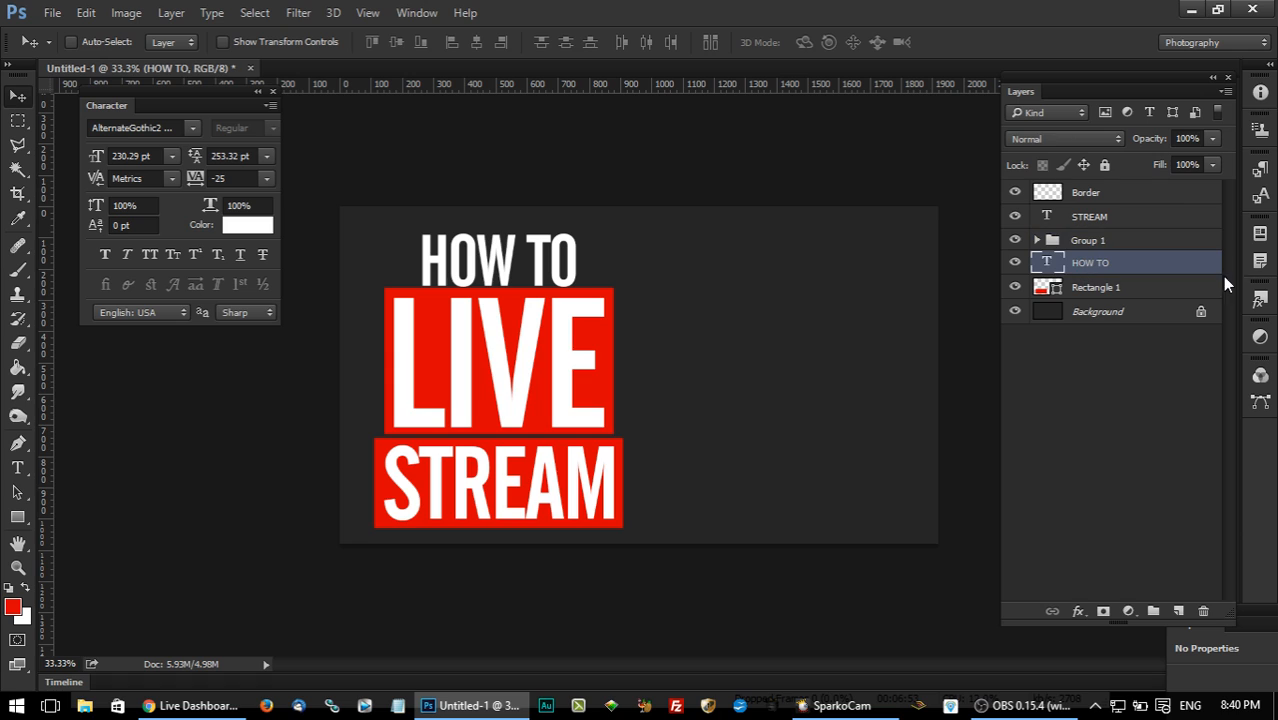
click(1111, 222)
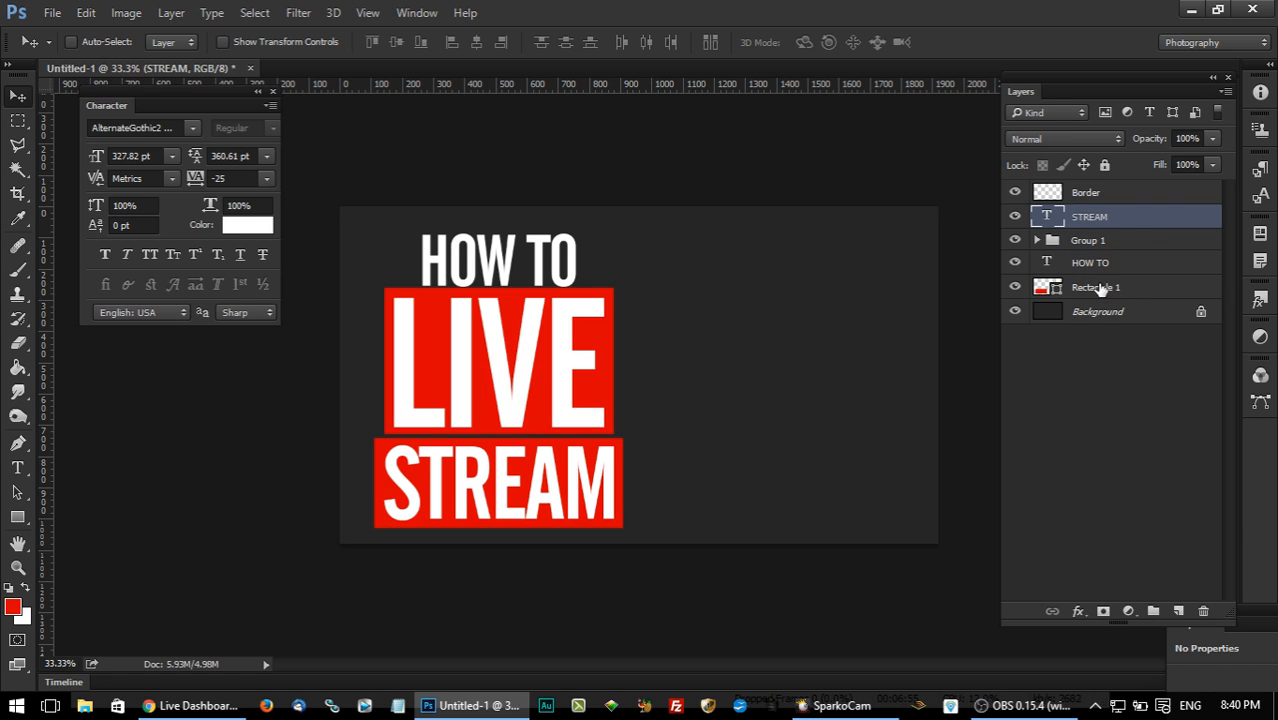
click(1098, 293)
ctrl+click(1094, 220)
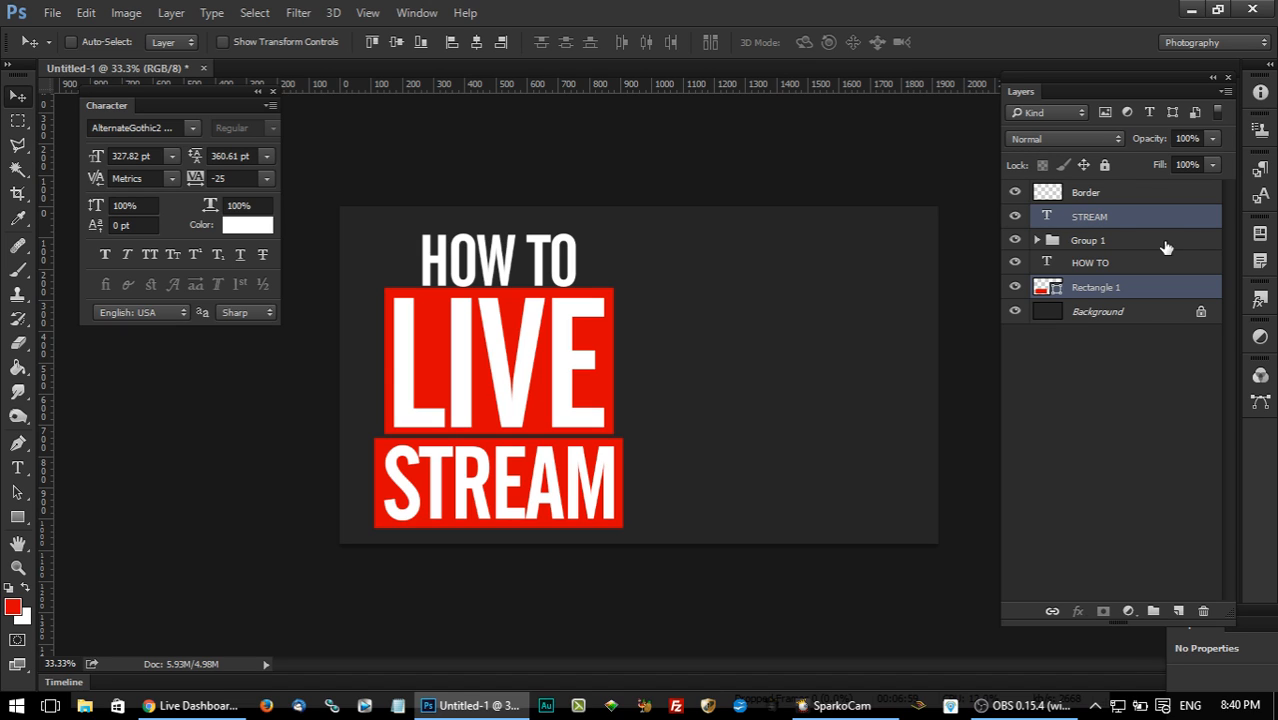
key(ctrl+g)
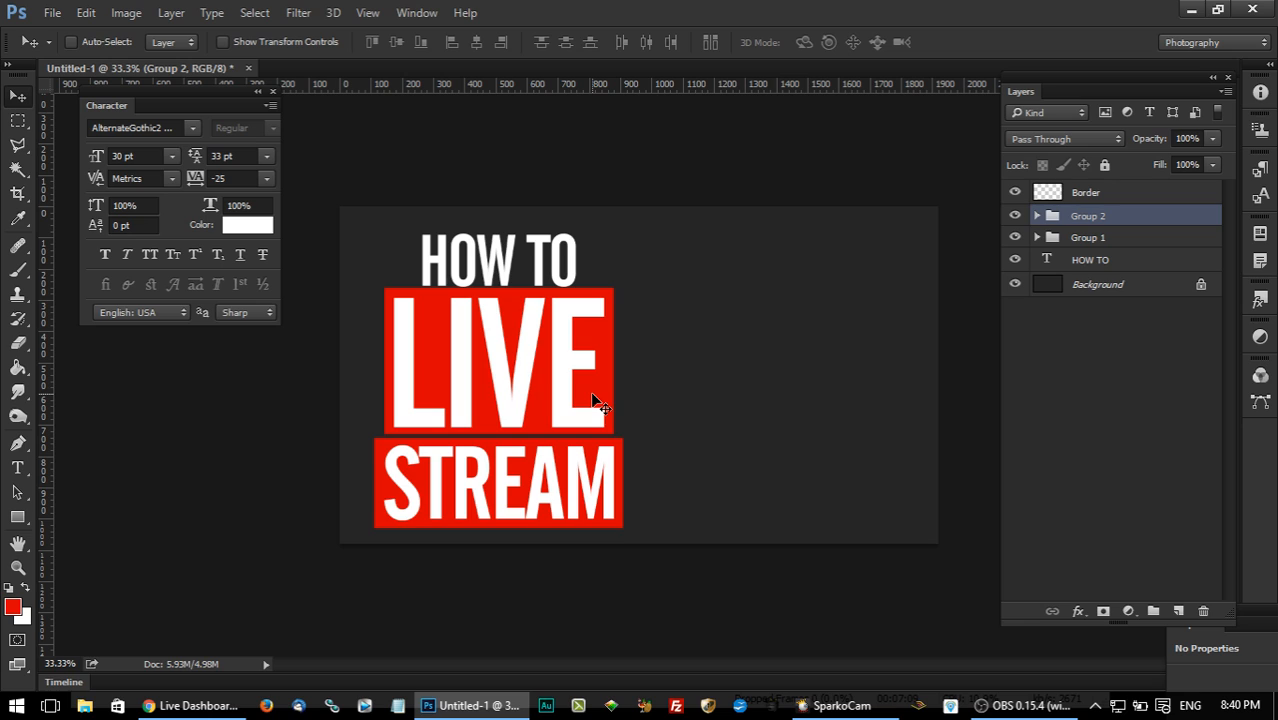
Rename Group 2 as STREAM and place it directly above the Background layer.
double_click(1089, 215)
text(STREA)
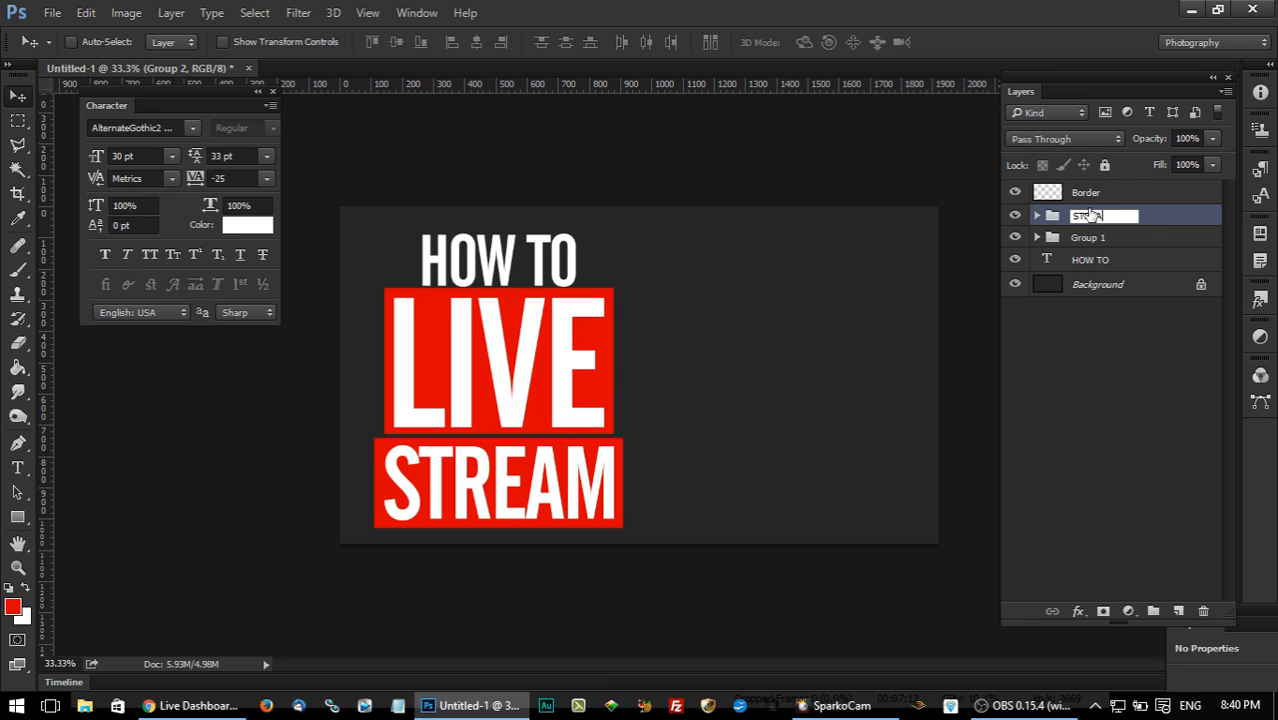
text(M)
key(Return)
drag(1138, 215, 1138, 272)
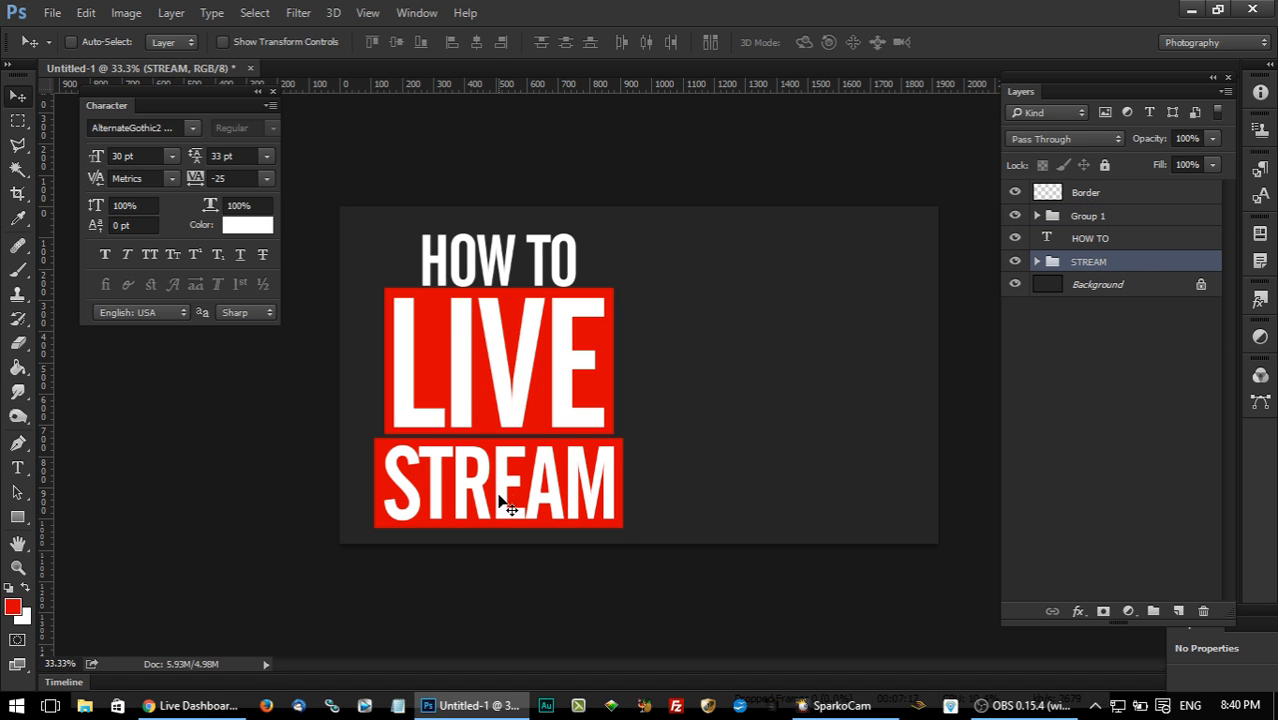
Rename Group 1 as LIVE and place it between the HOW TO layer and the STREAM group.
double_click(1086, 216)
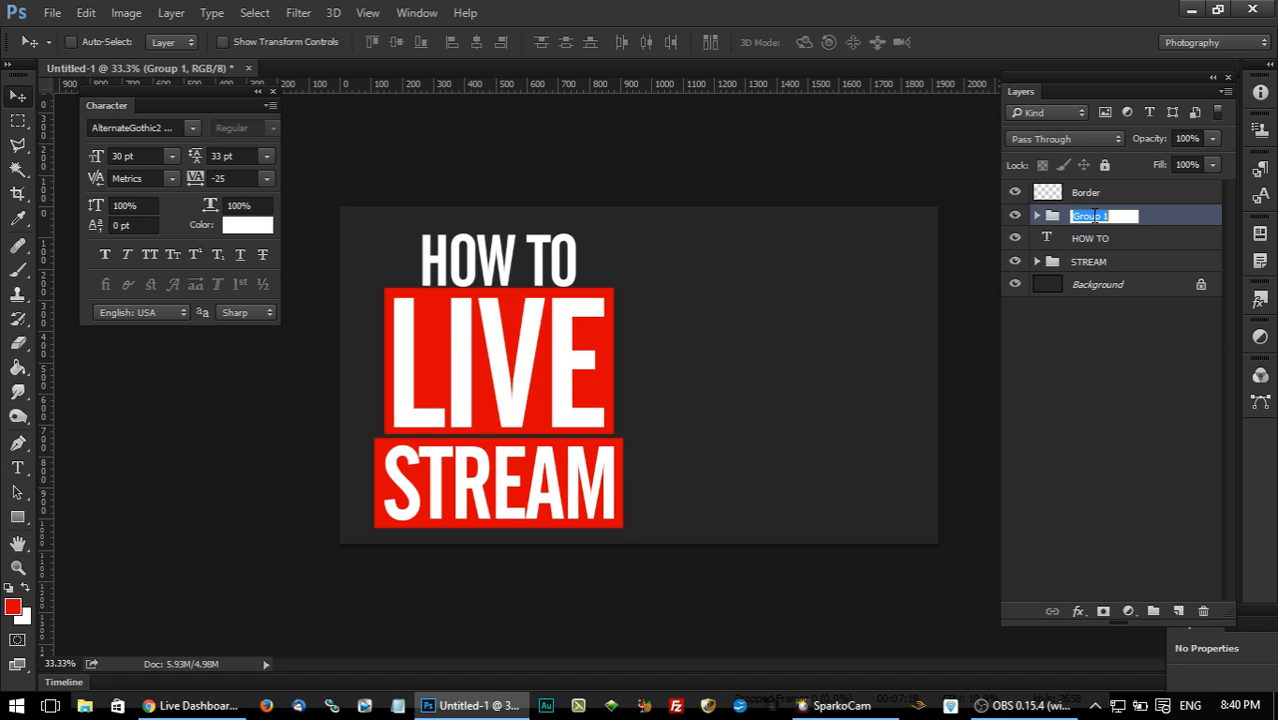
text(Li)
click(1113, 246)
drag(1121, 216, 1112, 240)
Add an empty layer above the LIVE group and nudge the HOW TO text up slightly.
click(1113, 220)
click(1178, 611)
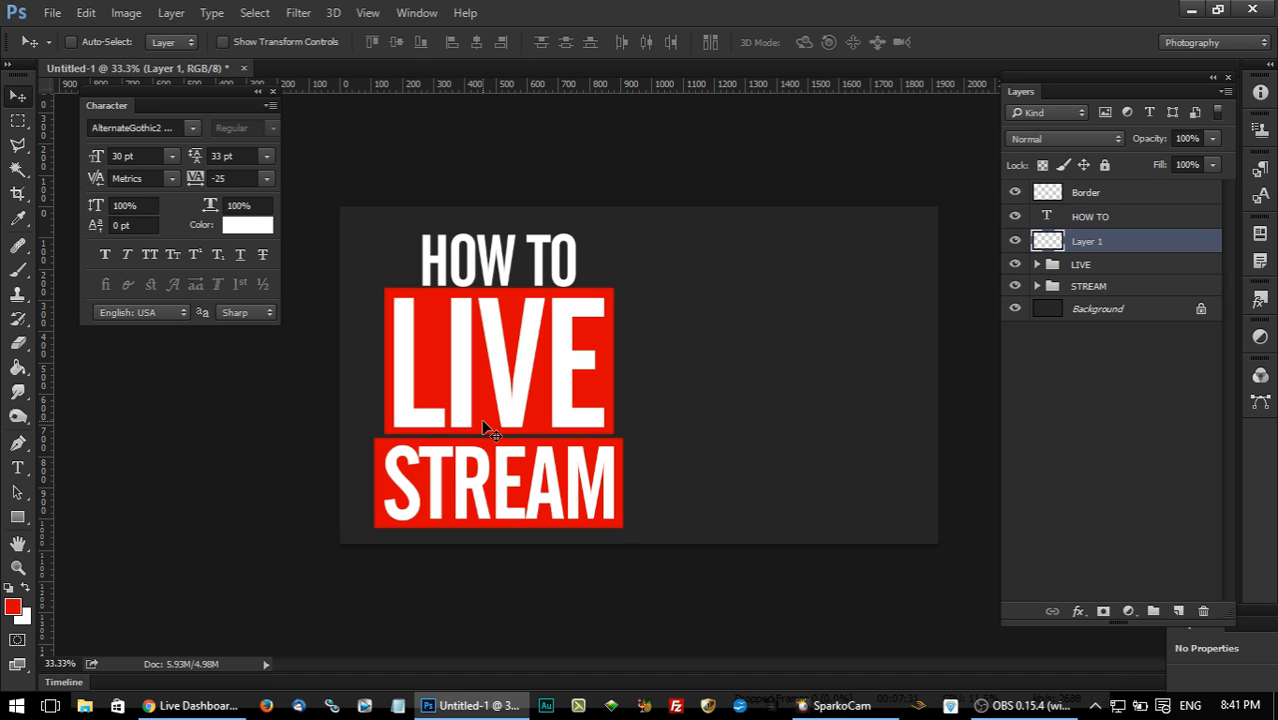
click(18, 517)
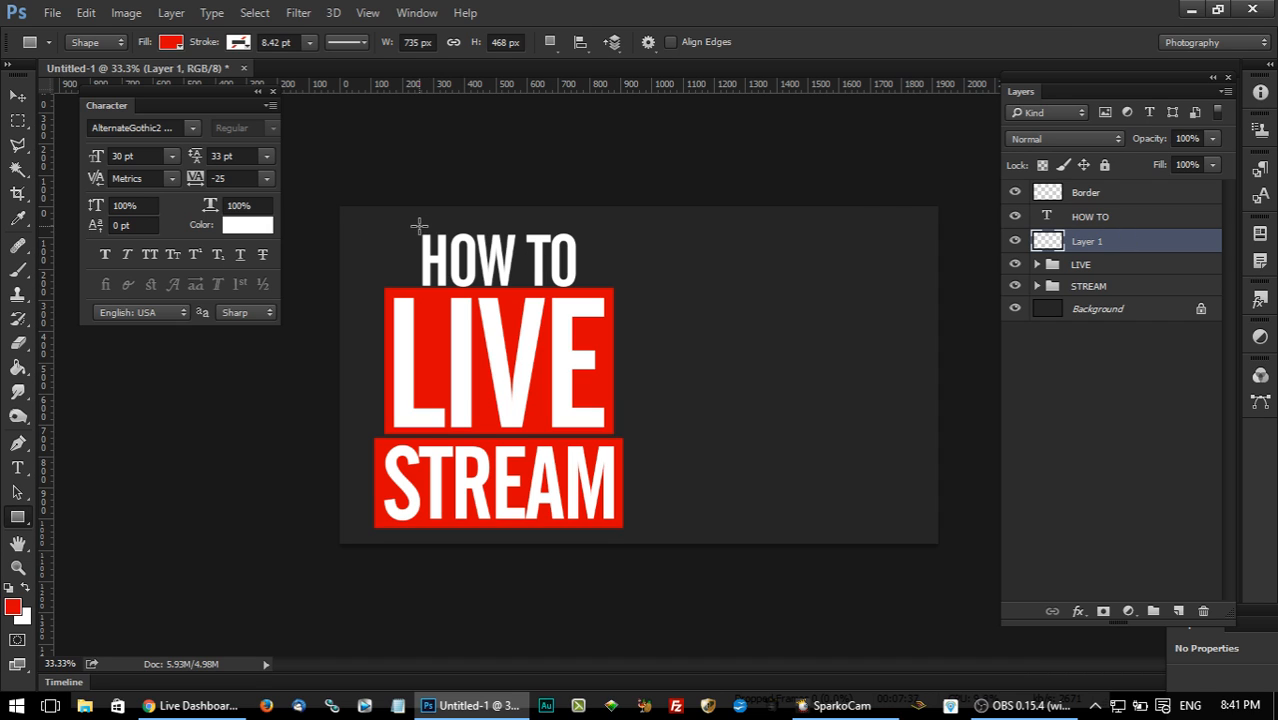
click(18, 95)
ctrl+click(1075, 222)
click(1121, 218)
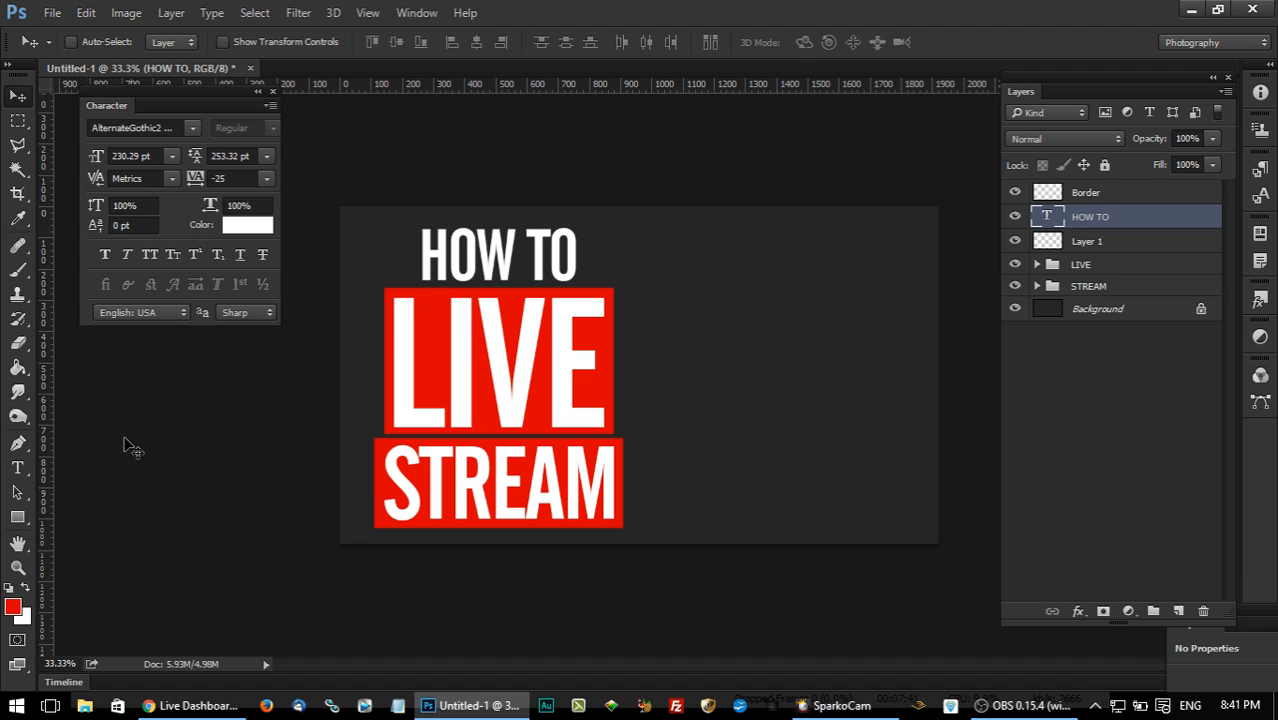
Draw a red rectangle about 531 x 204 px around HOW TO and place its layer beneath the HOW TO text.
click(20, 516)
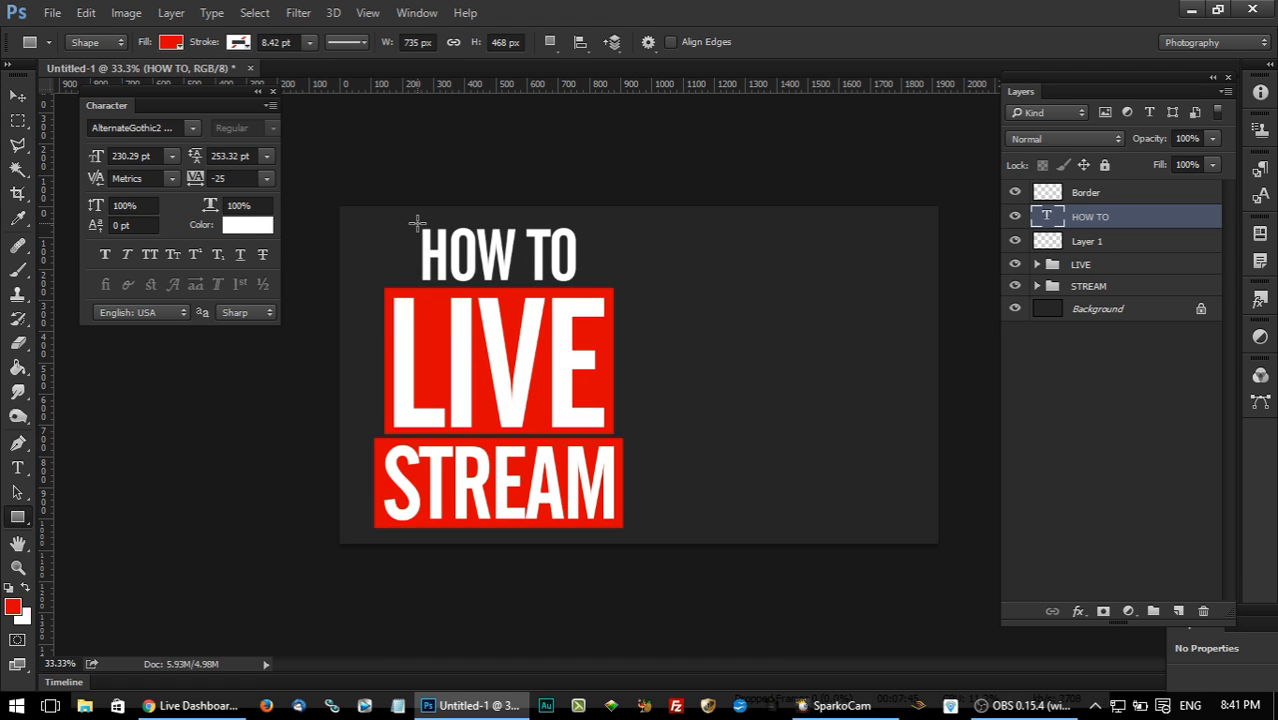
drag(416, 222, 582, 286)
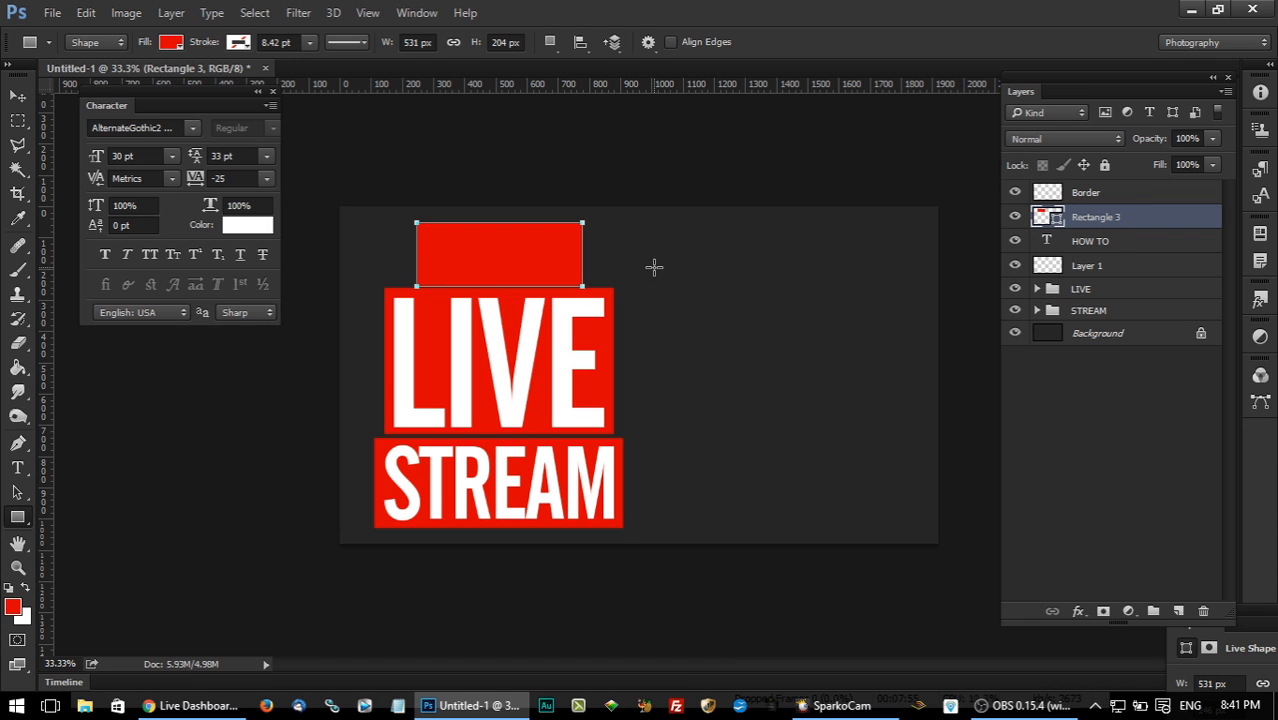
drag(1155, 222, 1155, 257)
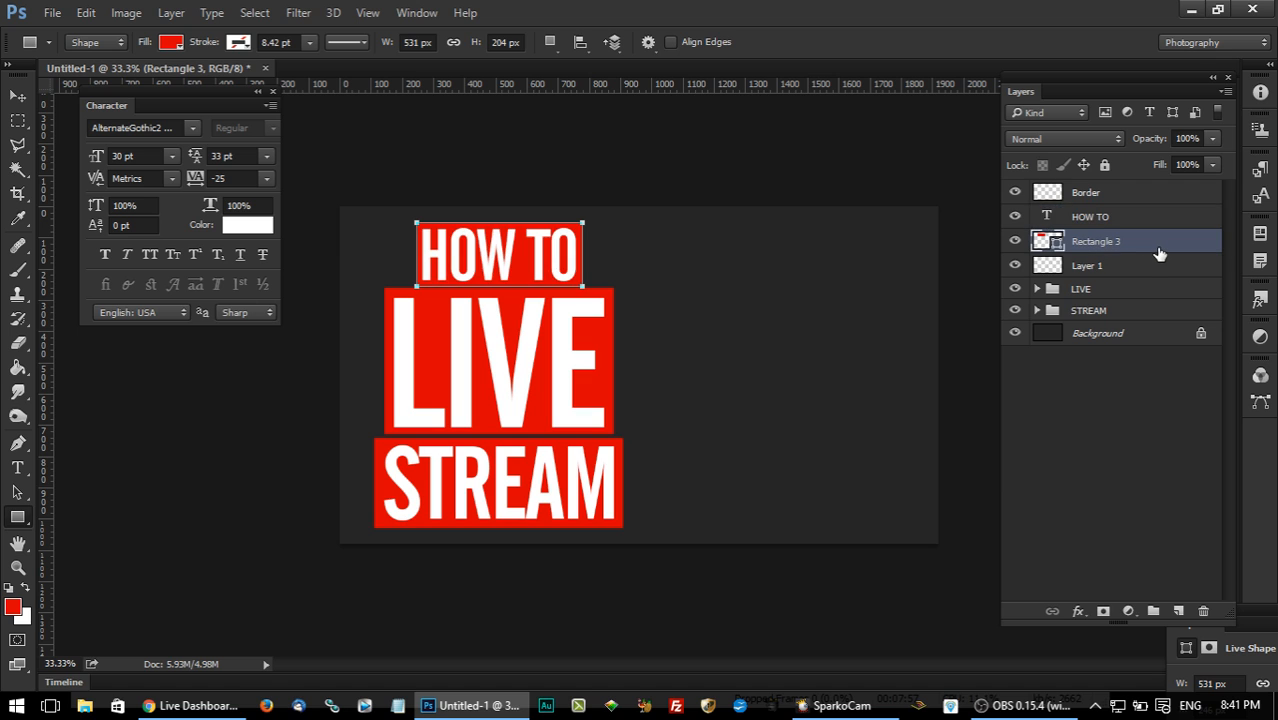
click(17, 95)
click(52, 13)
click(55, 15)
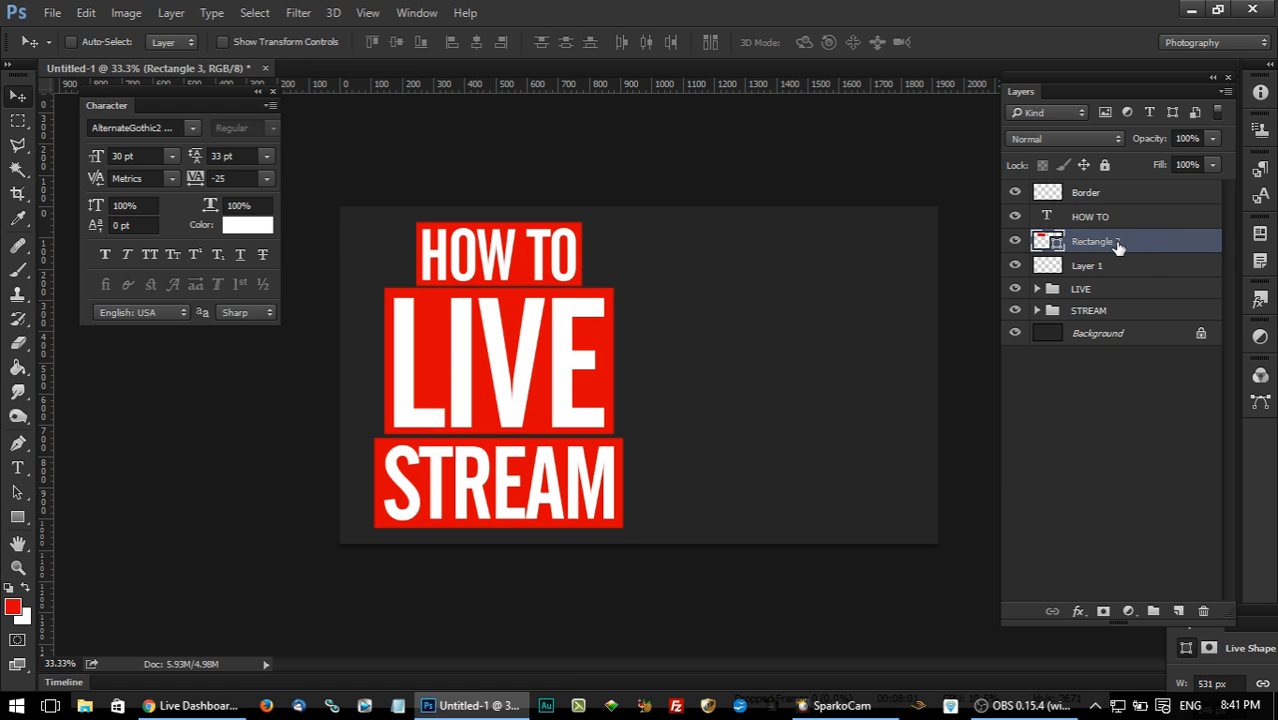
Delete the empty Layer 1 above the LIVE group.
click(1090, 266)
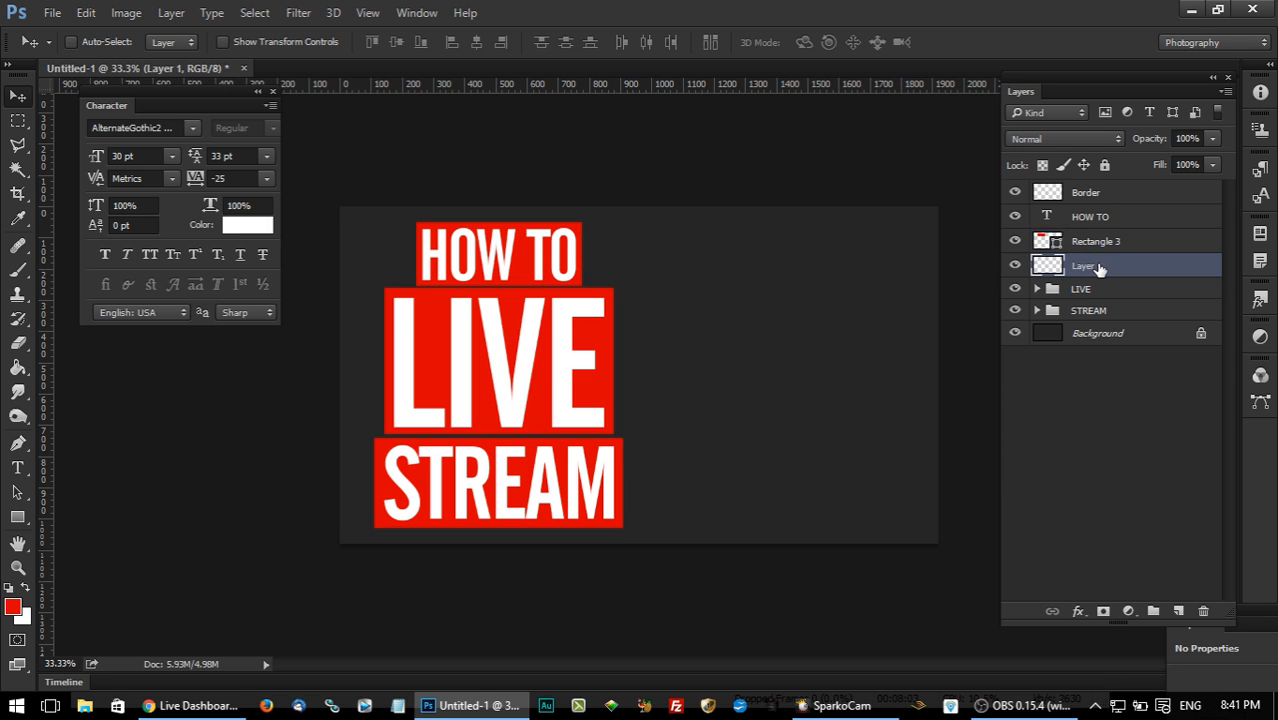
right_click(1100, 268)
click(760, 208)
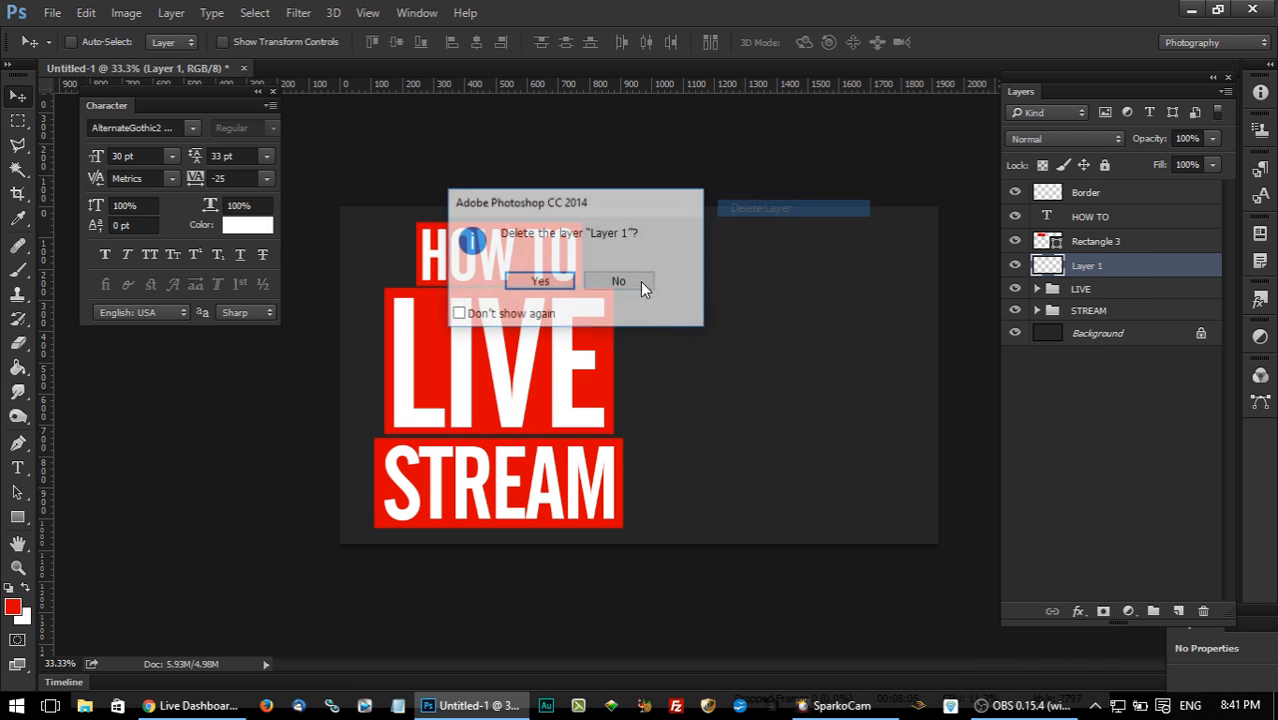
click(549, 280)
Group the HOW TO text with Rectangle 3 and name the group HOW TO.
click(1094, 249)
shift+click(1090, 219)
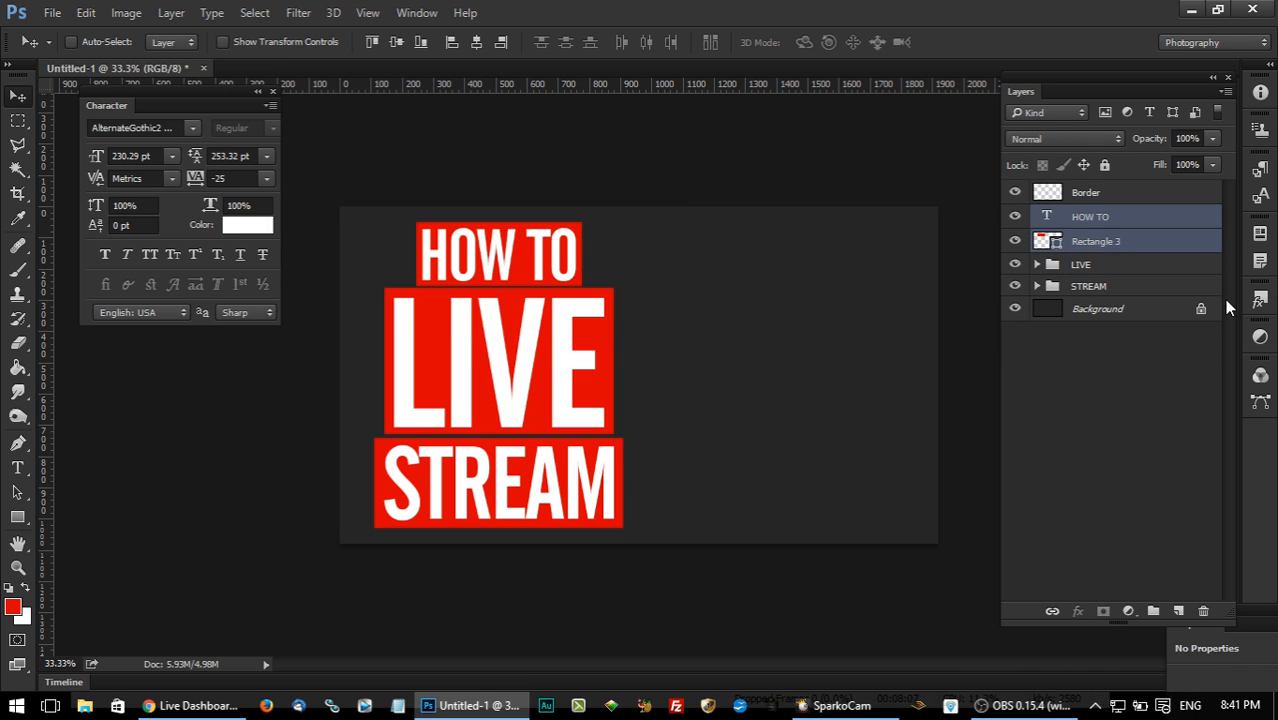
key(ctrl+g)
double_click(1076, 216)
text(HOW TO)
key(Return)
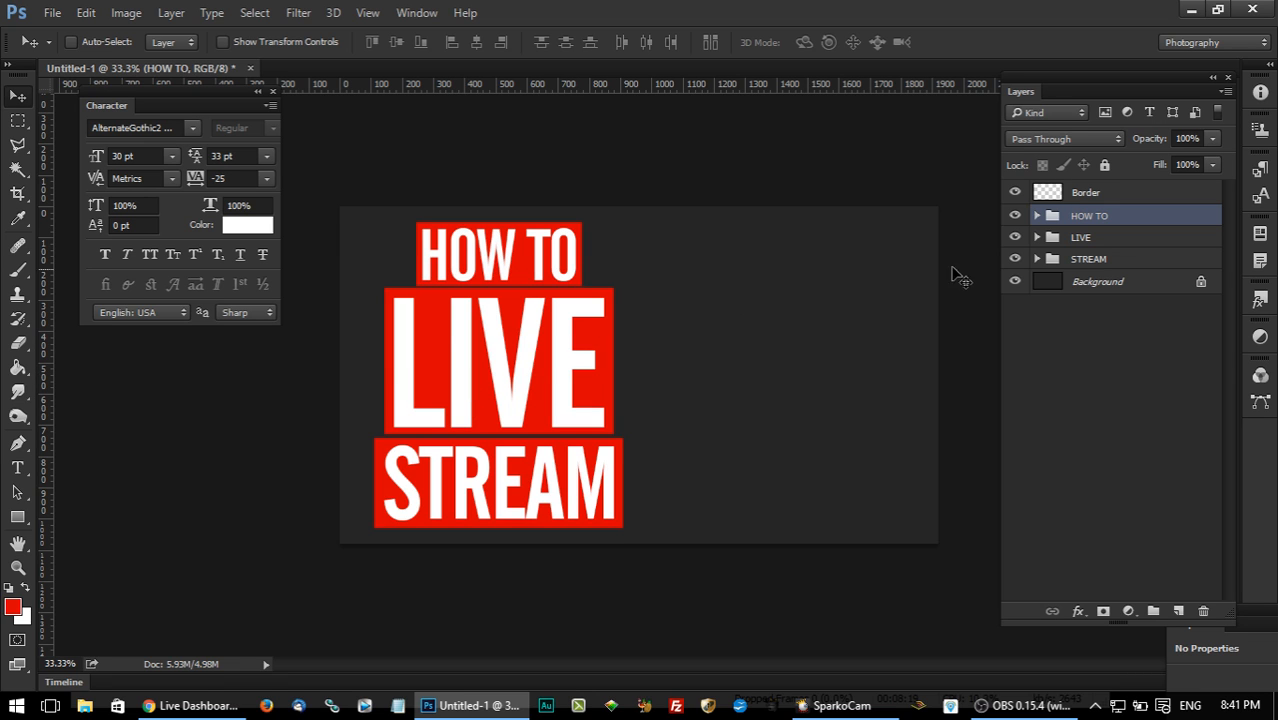
Apply a white Color Overlay to Rectangle 1 inside the STREAM group.
click(1038, 259)
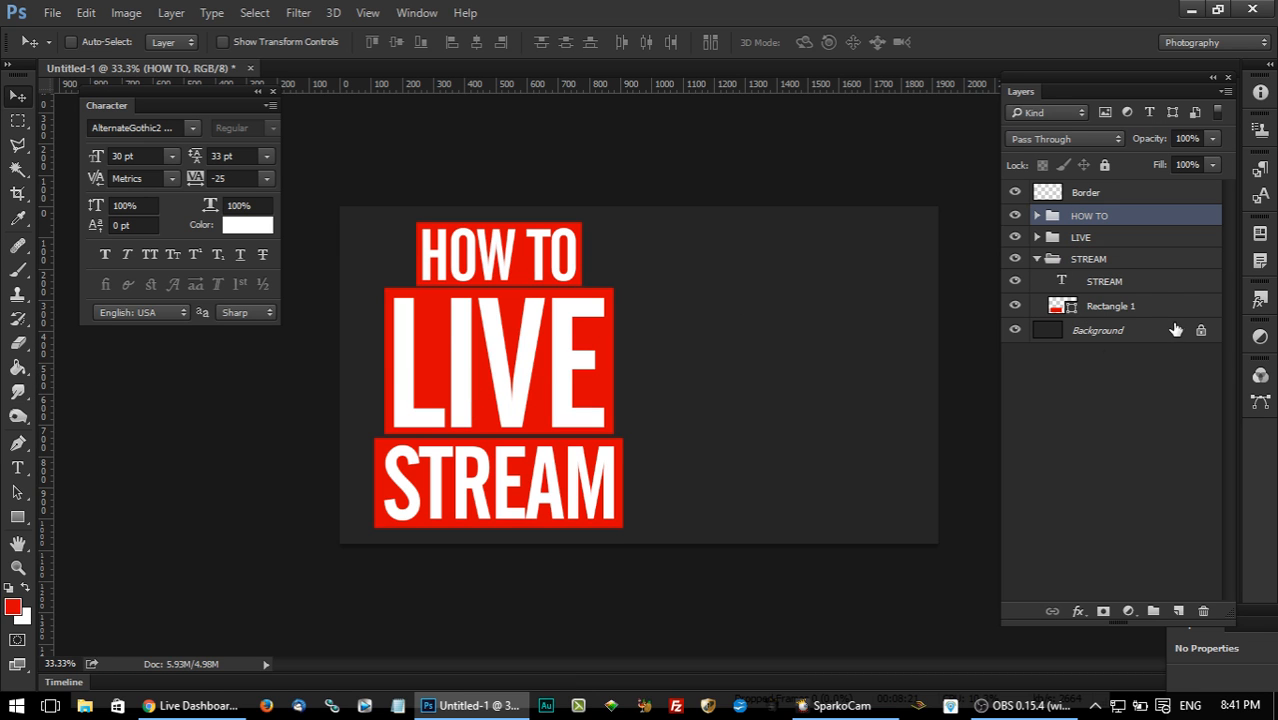
double_click(1168, 305)
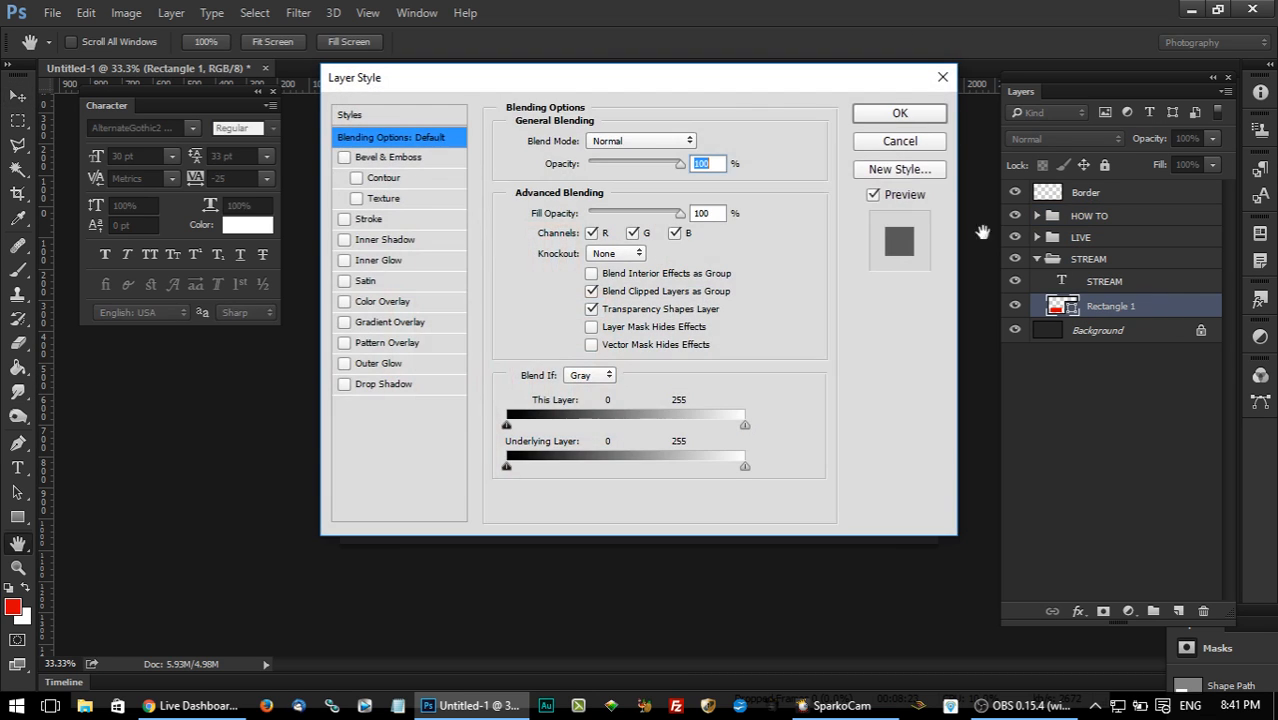
click(390, 302)
drag(609, 81, 989, 81)
click(1079, 140)
click(803, 246)
click(772, 226)
click(1202, 215)
click(1262, 113)
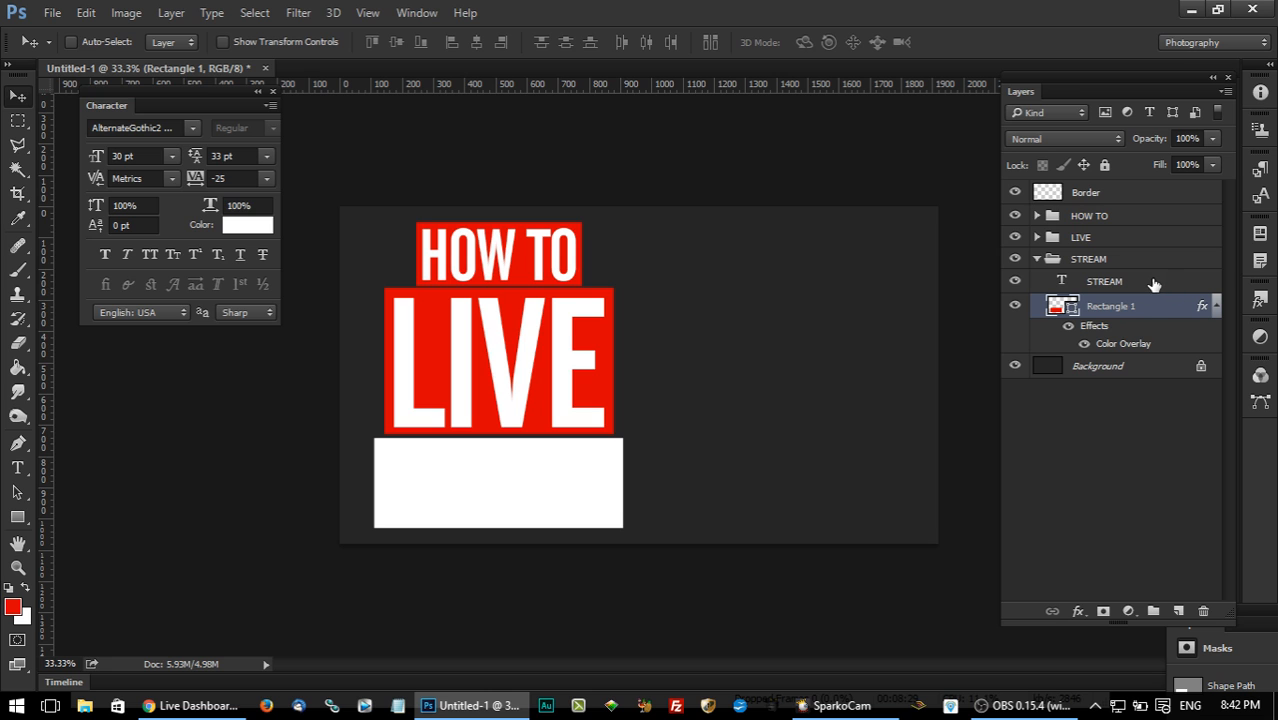
Apply a Color Overlay to the STREAM text using the red sampled from the LIVE block.
double_click(1154, 283)
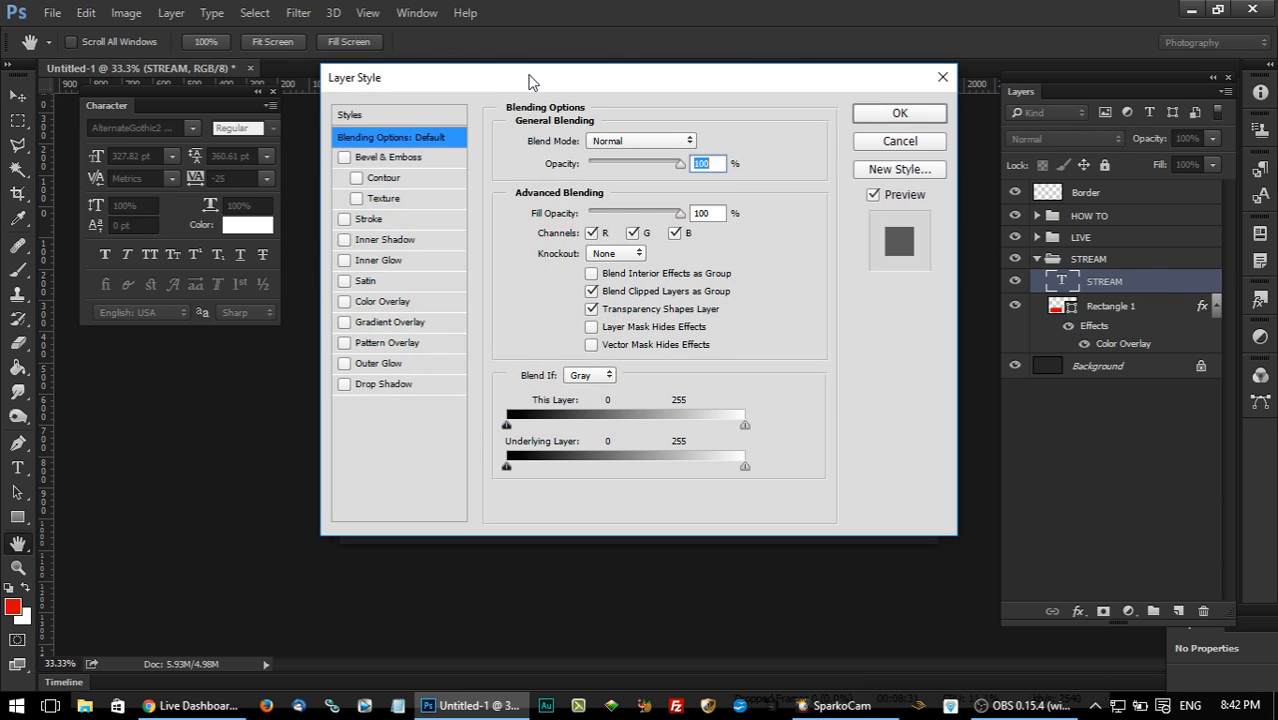
drag(528, 80, 880, 85)
click(741, 306)
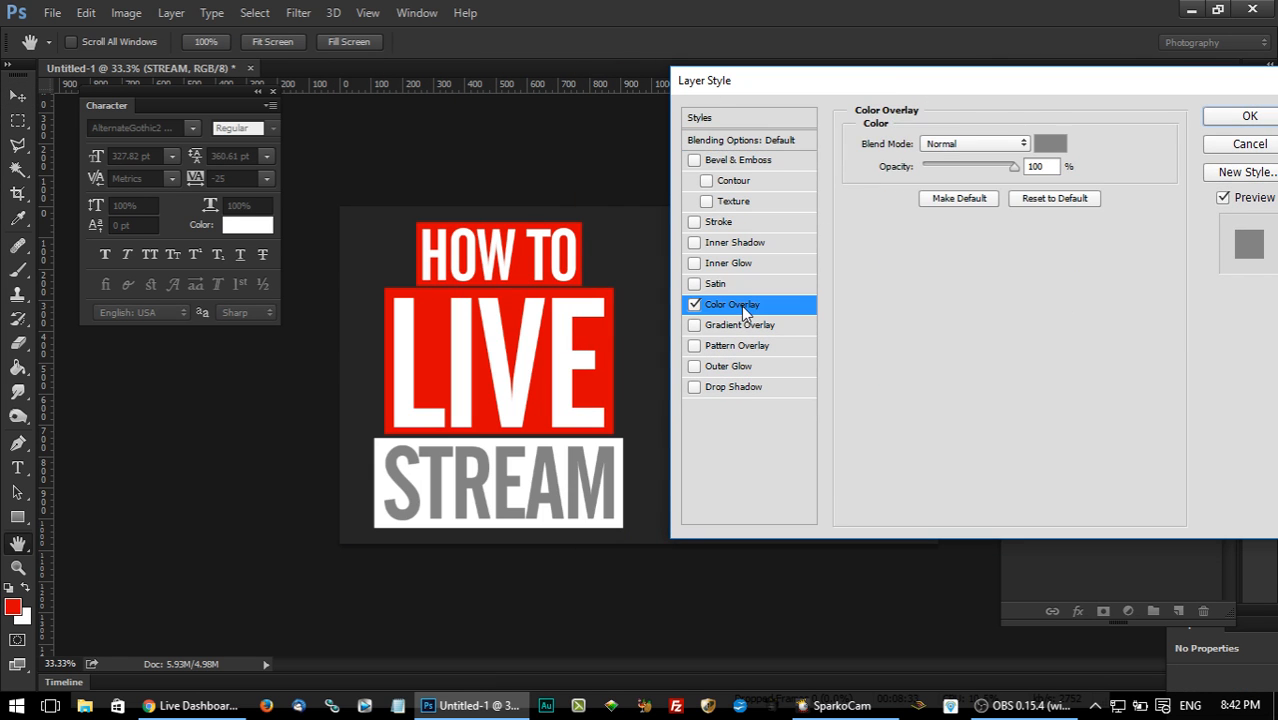
click(1048, 145)
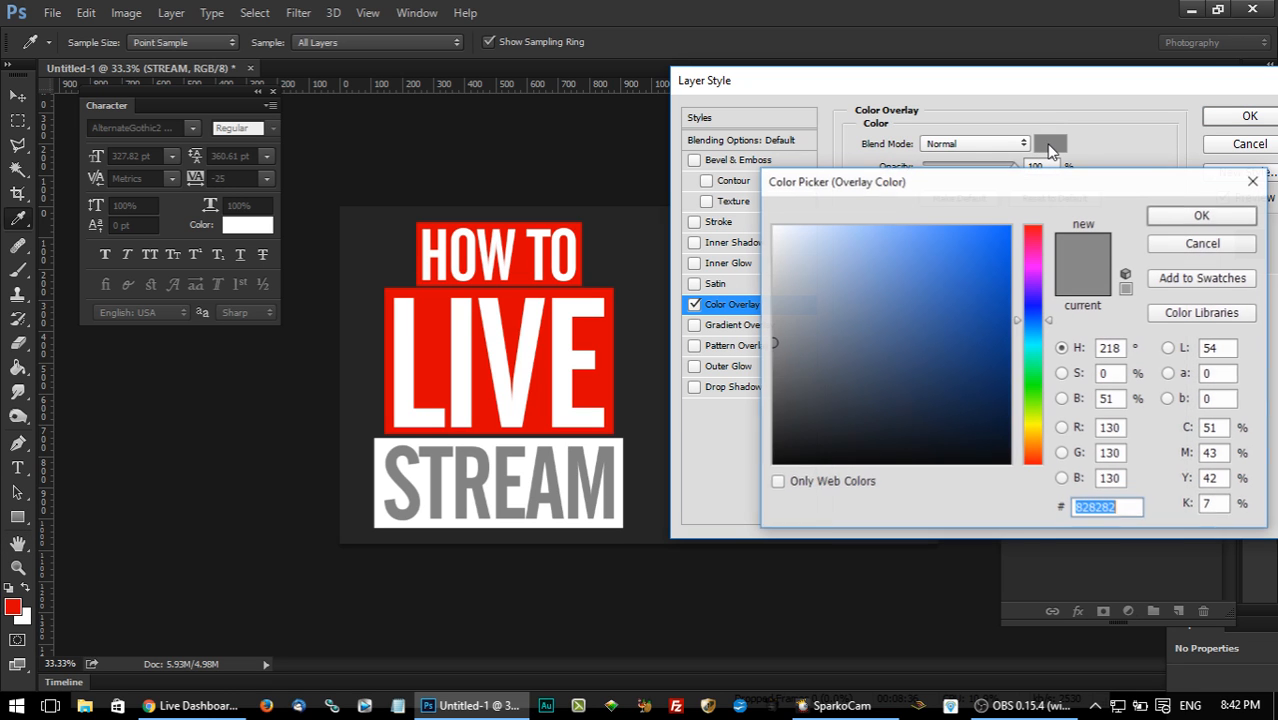
click(510, 303)
click(1230, 215)
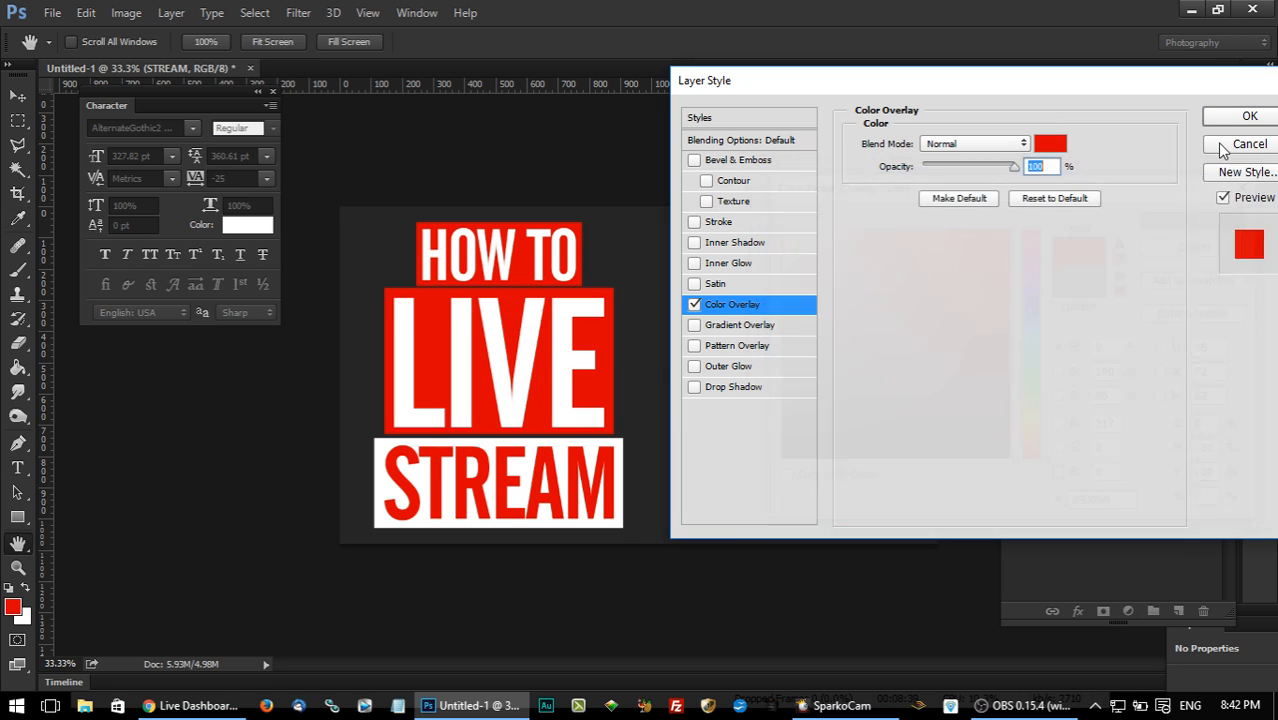
click(1247, 117)
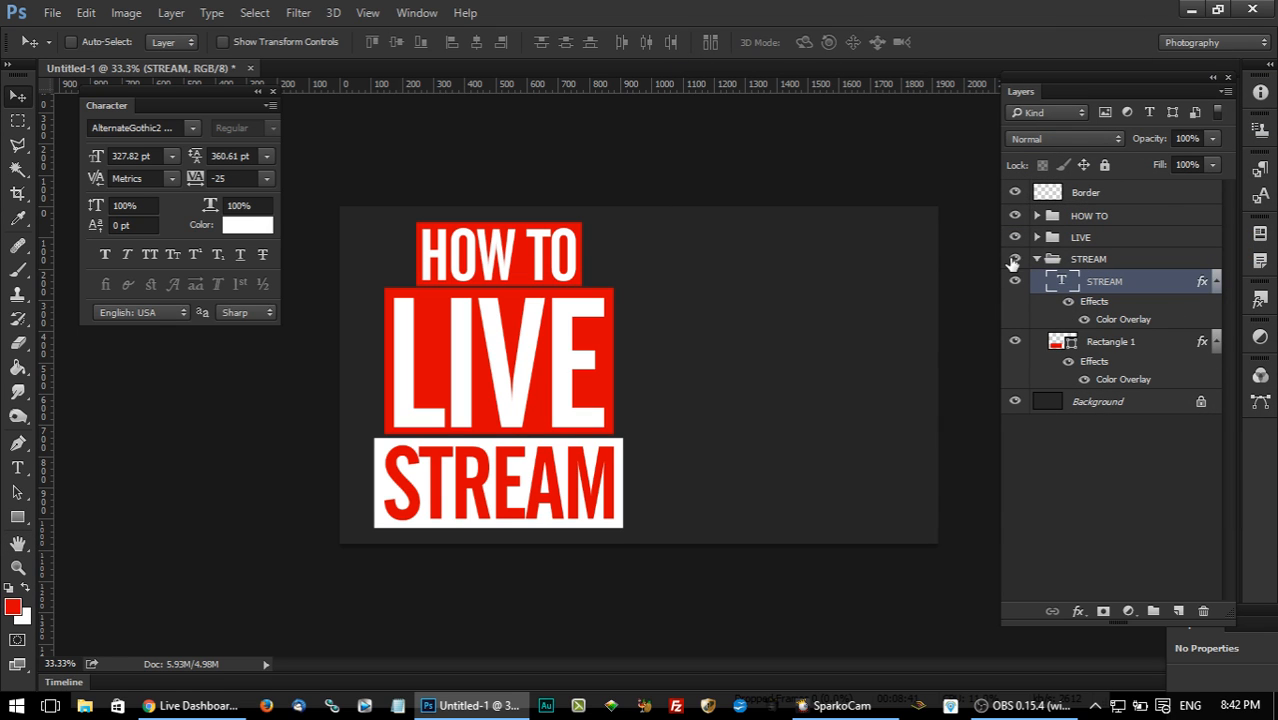
Apply a black (000000) Color Overlay to Rectangle 3 inside the HOW TO group.
click(1037, 259)
click(1037, 215)
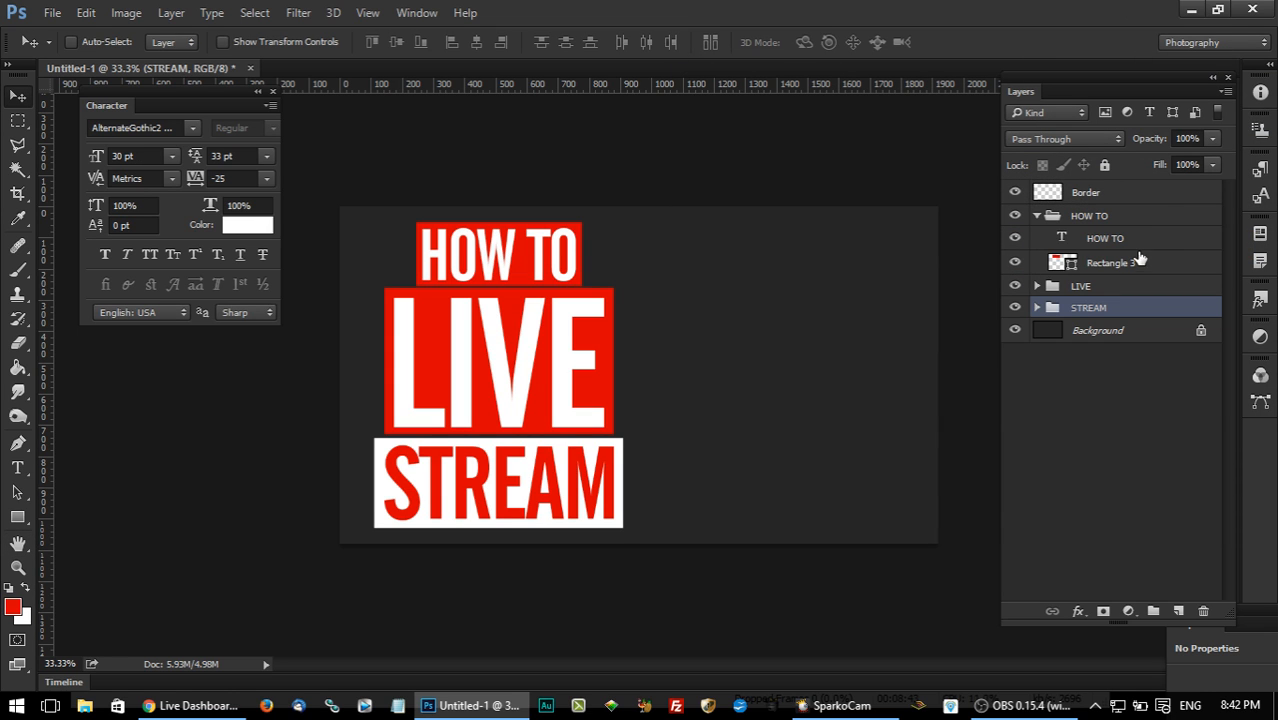
click(1158, 262)
double_click(1158, 262)
drag(515, 78, 860, 101)
click(758, 321)
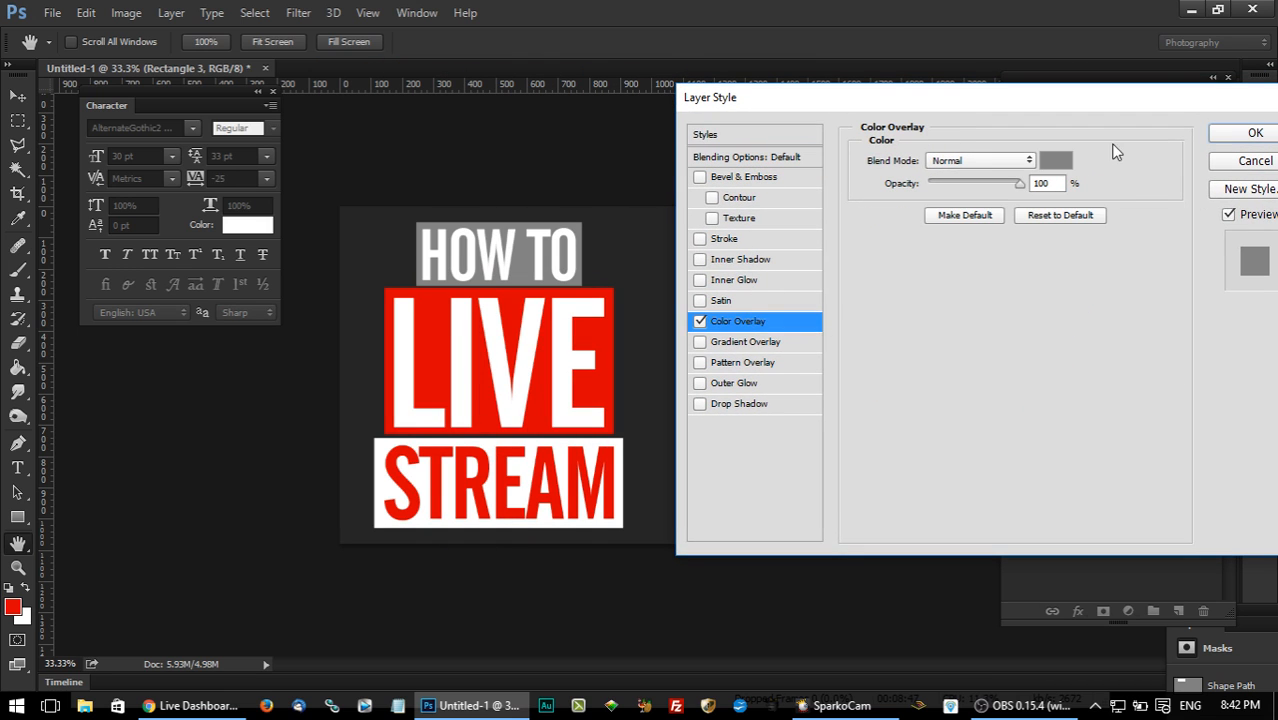
click(1056, 161)
drag(870, 388, 750, 472)
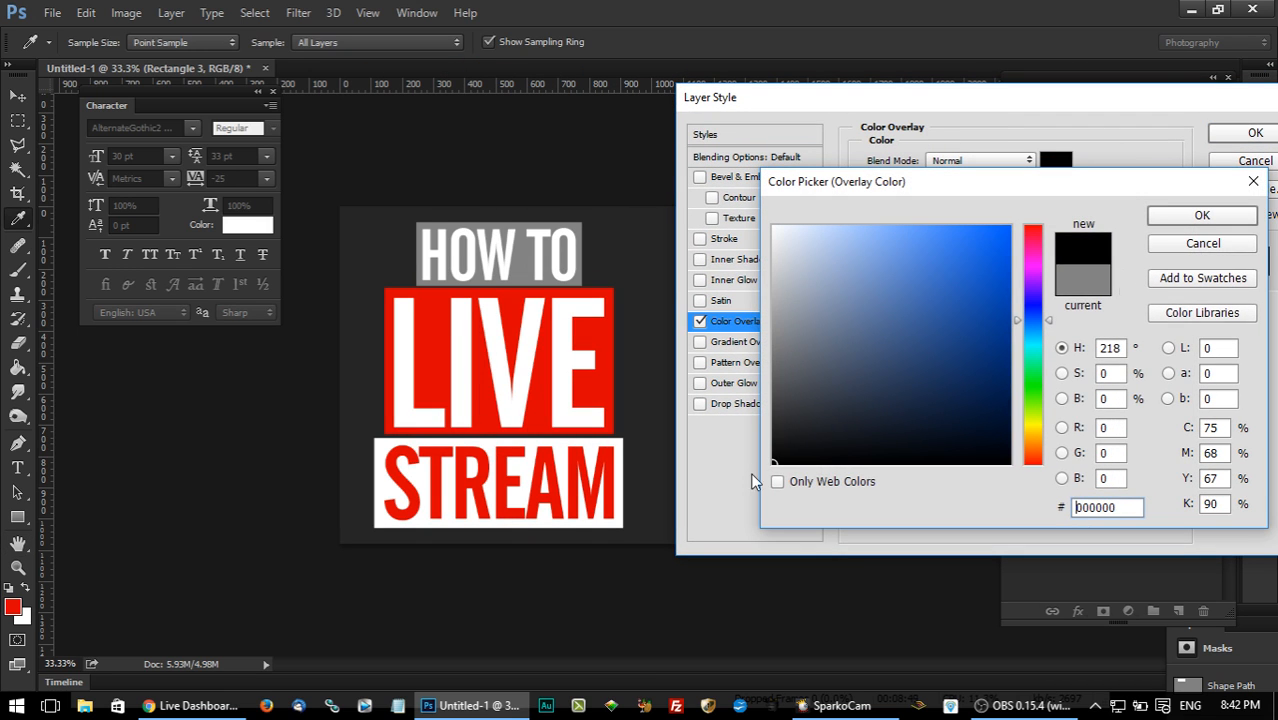
click(1202, 215)
click(1225, 139)
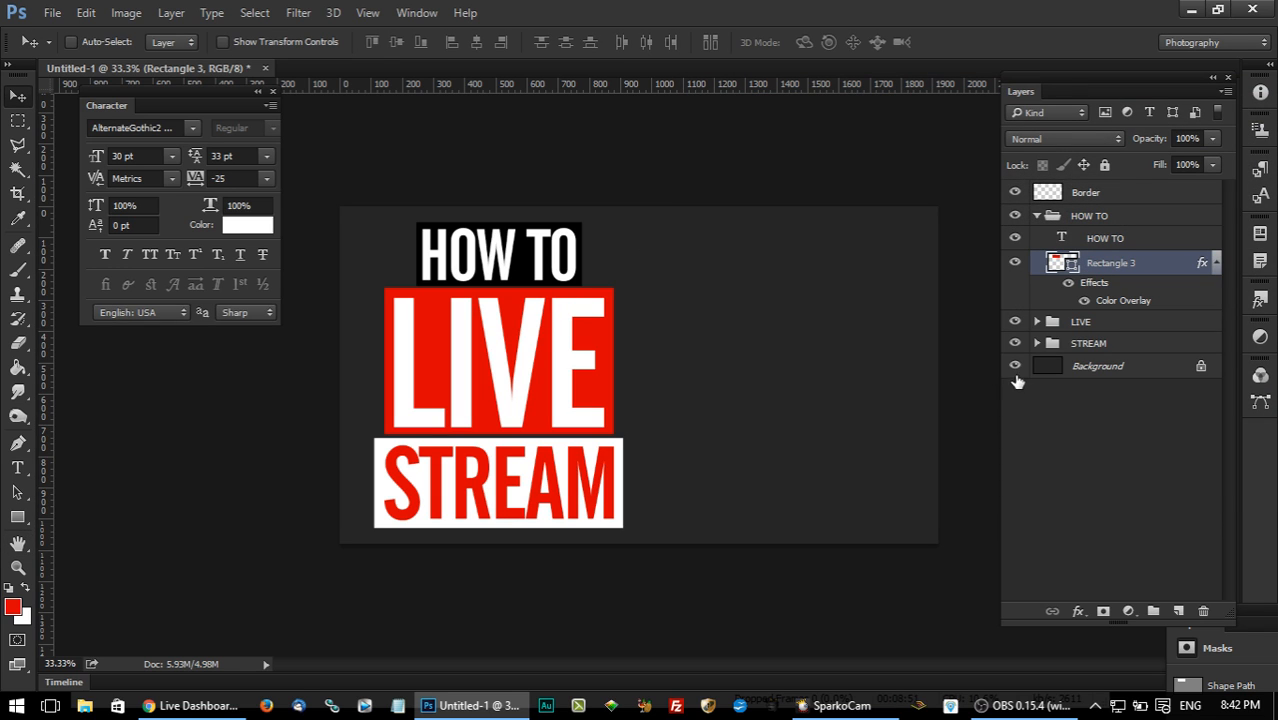
click(1015, 366)
click(1015, 366)
click(1015, 366)
click(1015, 366)
click(1015, 366)
click(1015, 366)
Fill the Background layer with a medium gray using the Paint Bucket.
click(1096, 372)
click(26, 588)
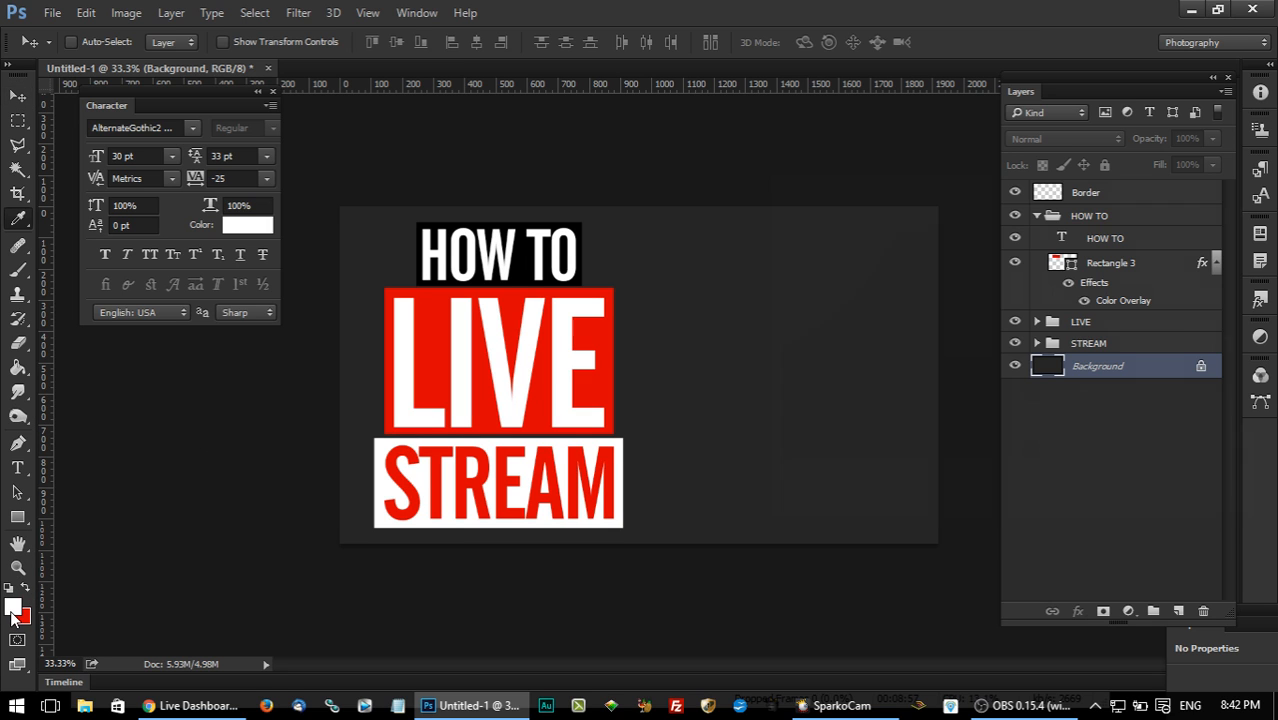
click(13, 610)
click(760, 330)
click(1201, 214)
click(17, 367)
click(733, 368)
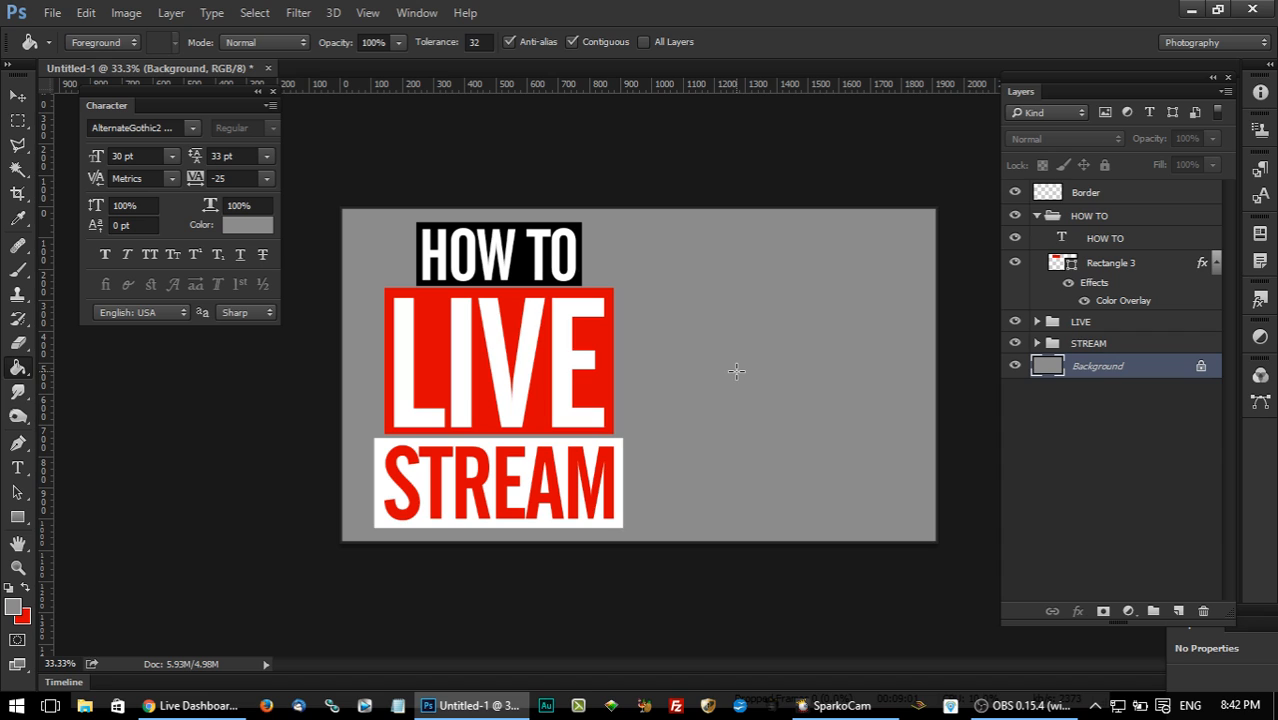
click(17, 95)
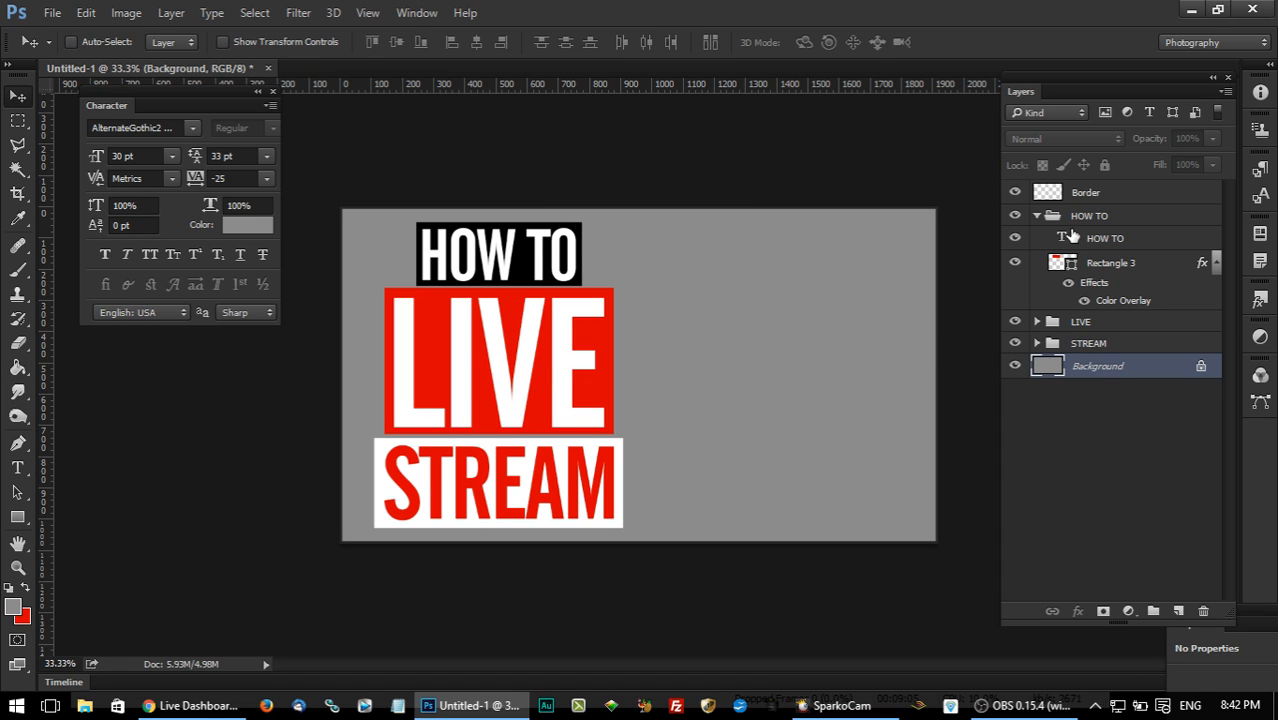
Nudge the LIVE text slightly upward inside its red rectangle.
click(1036, 216)
click(1106, 216)
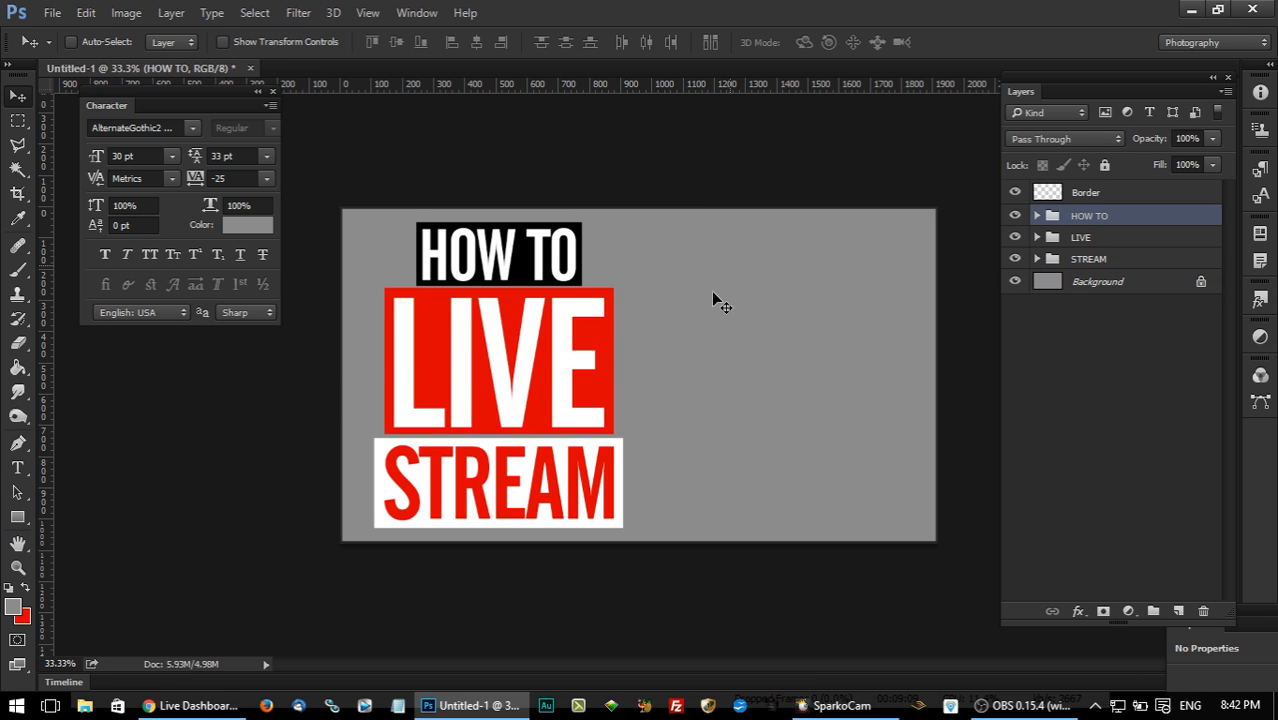
ctrl+click(530, 355)
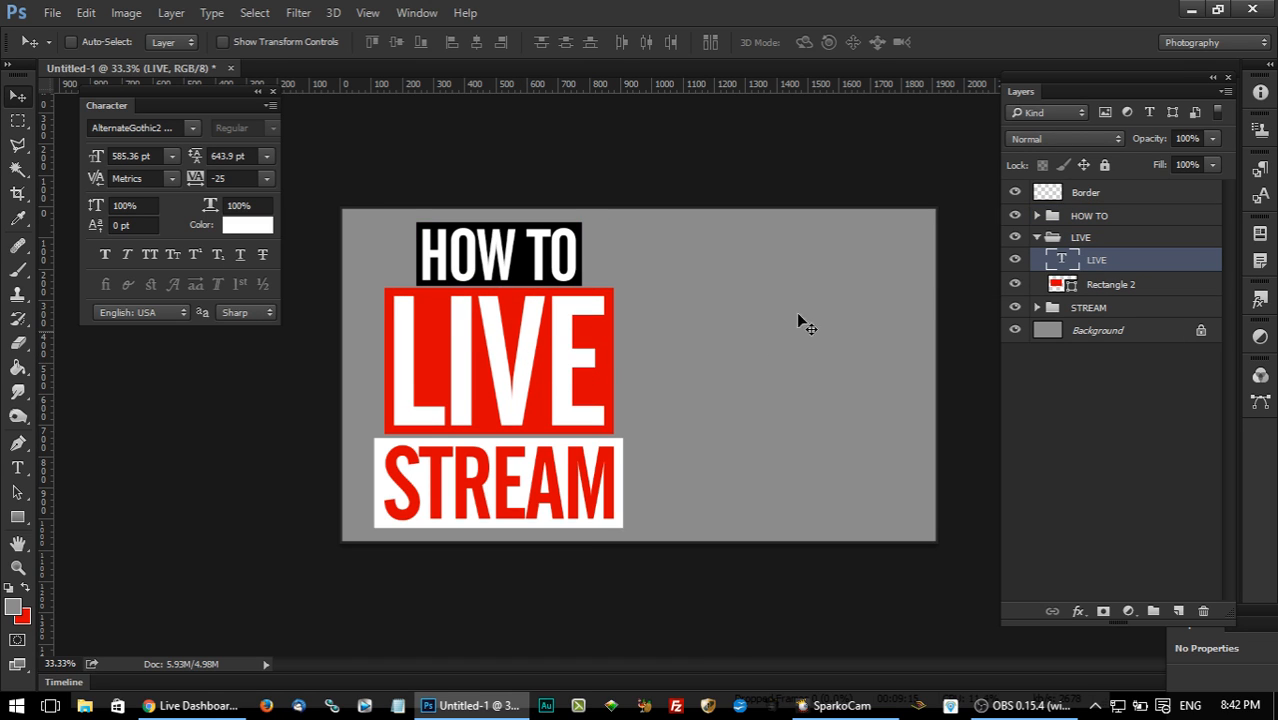
click(1037, 238)
Move the HOW TO group down and the STREAM group up so both blocks close the gaps to the LIVE block.
click(1090, 218)
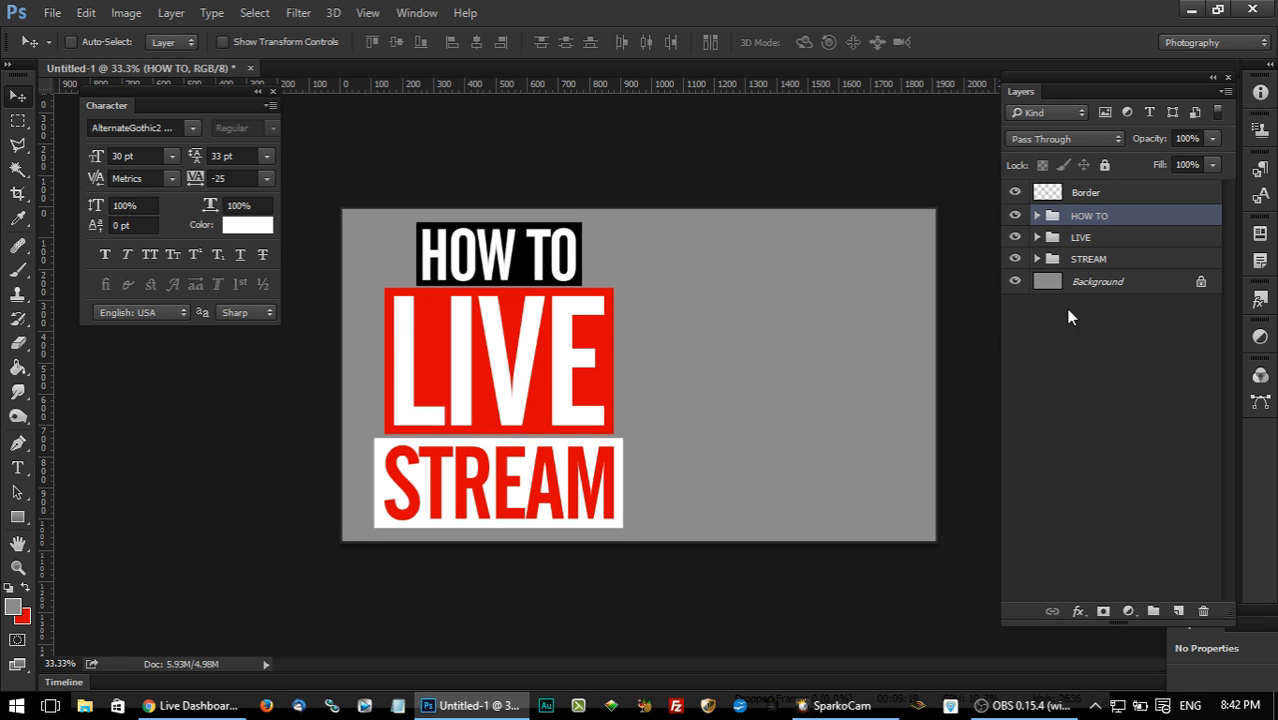
drag(549, 280, 549, 286)
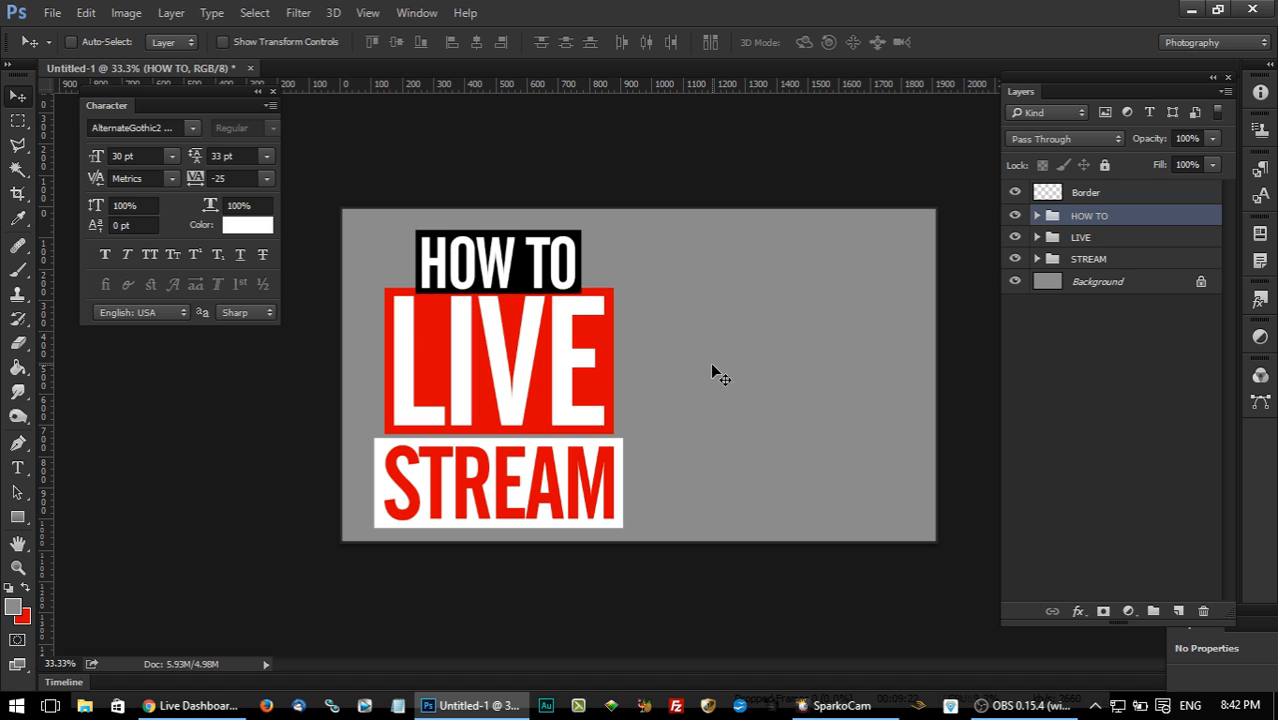
click(1117, 258)
key(Up)
key(Up)
key(Up)
key(Up)
key(Up)
key(Up)
key(Up)
key(Up)
key(Up)
key(Up)
key(Up)
key(Up)
key(Up)
key(Up)
key(Up)
key(Up)
key(Up)
key(Up)
key(Up)
key(Up)
key(Up)
key(Right)
key(Right)
key(Right)
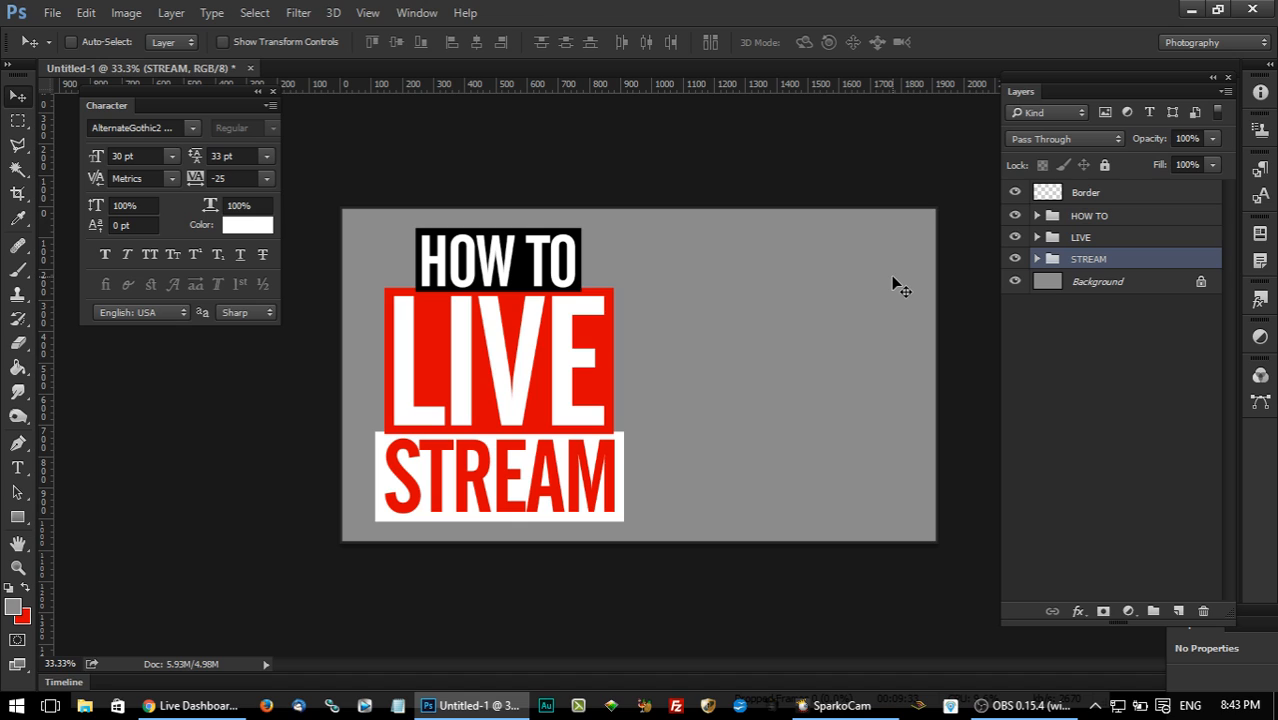
Rotate the HOW TO group about 2.65° counterclockwise.
click(1095, 219)
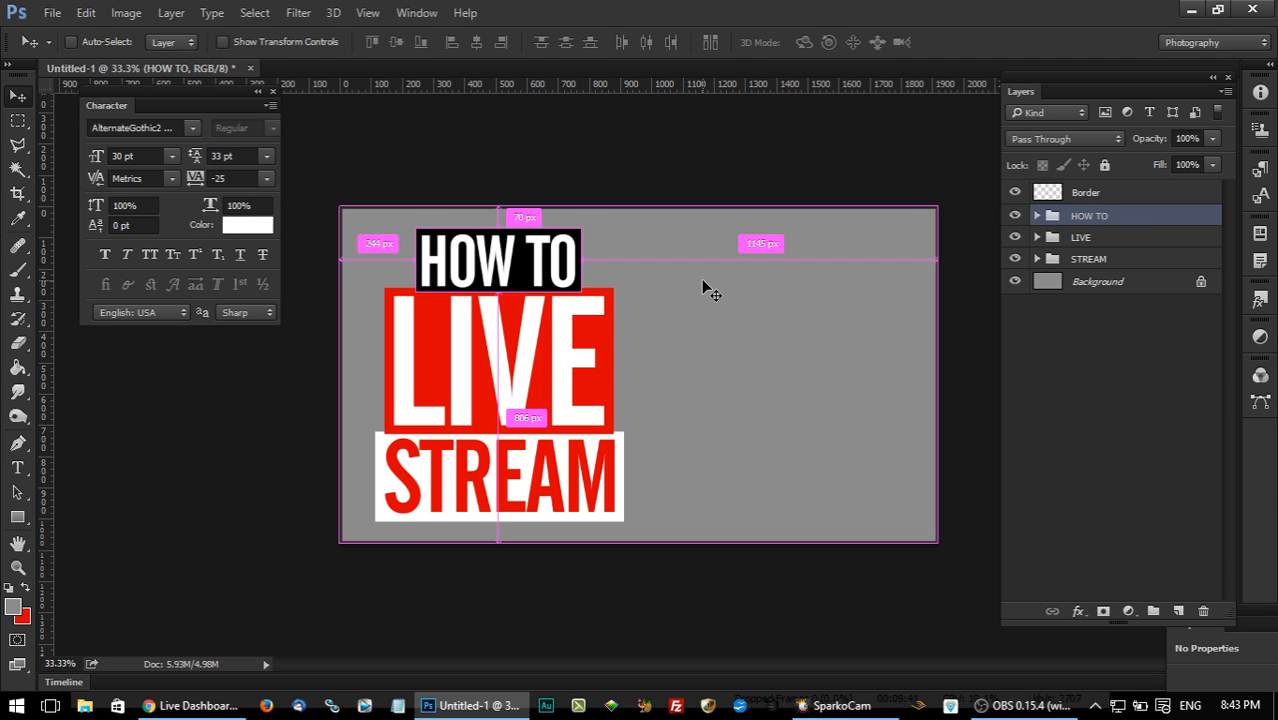
key(ctrl+t)
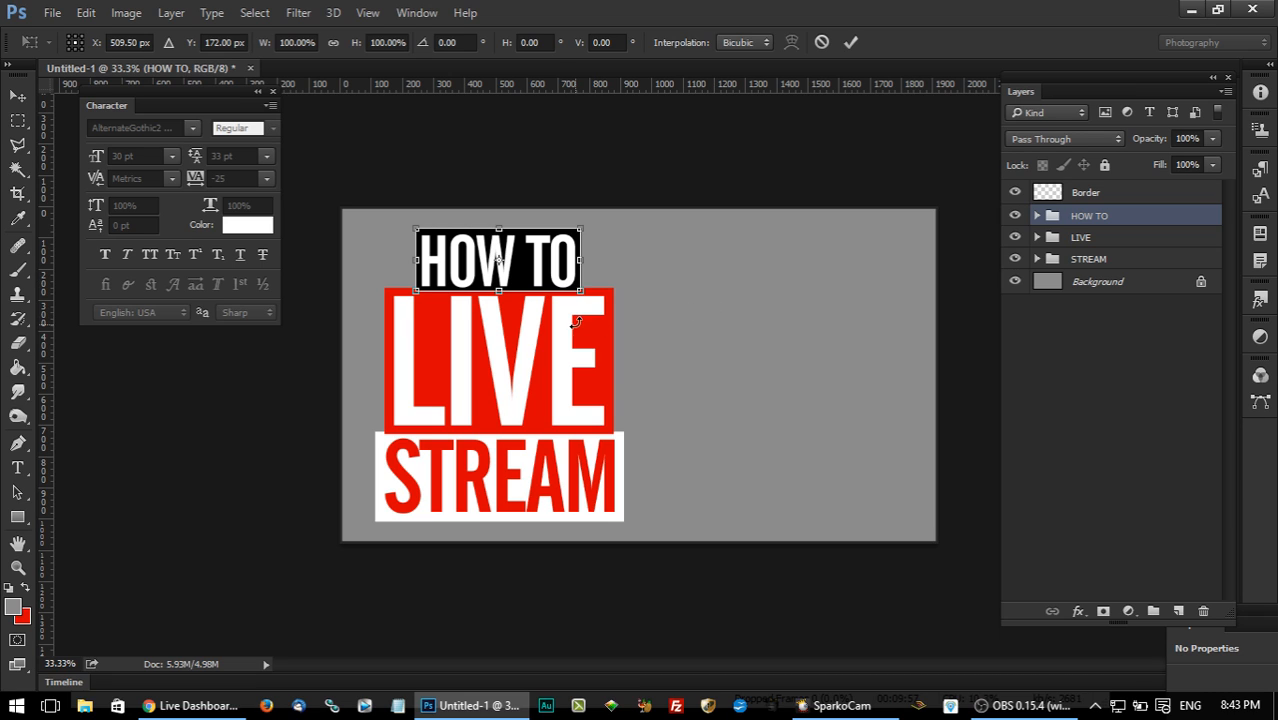
drag(587, 320, 597, 322)
click(18, 96)
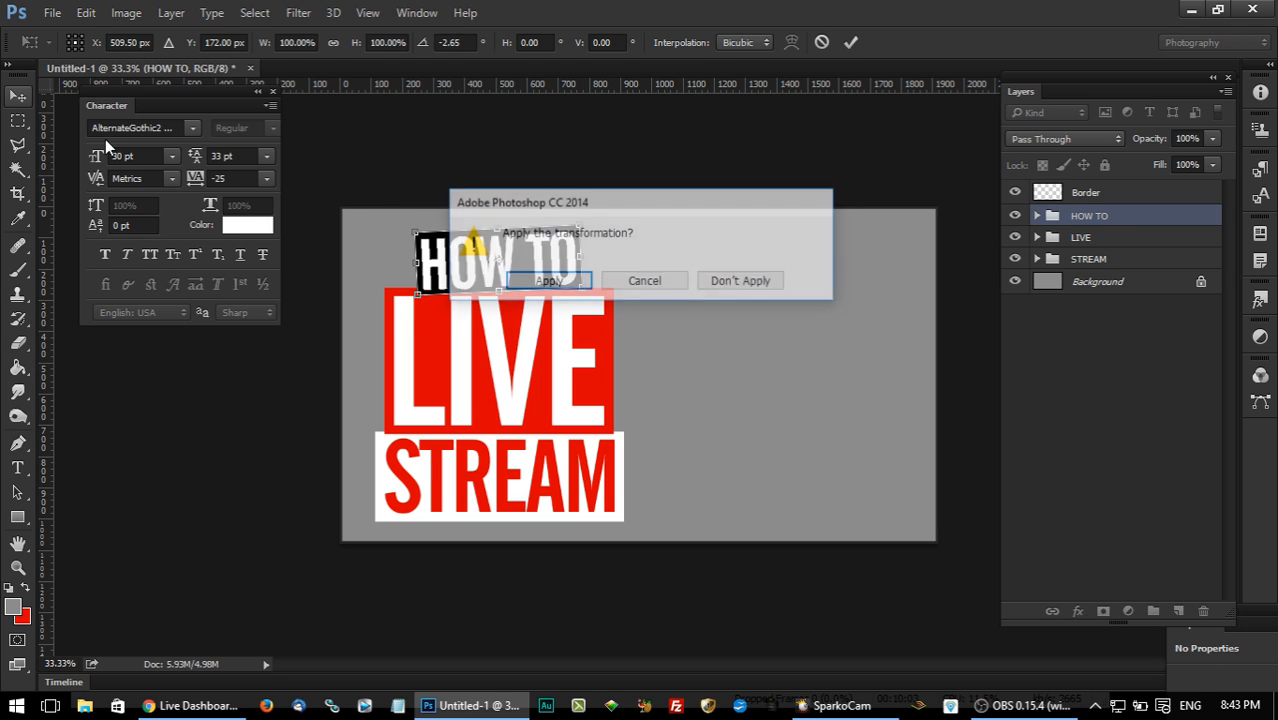
click(545, 281)
Rotate the LIVE group about 1.24° clockwise.
click(1150, 237)
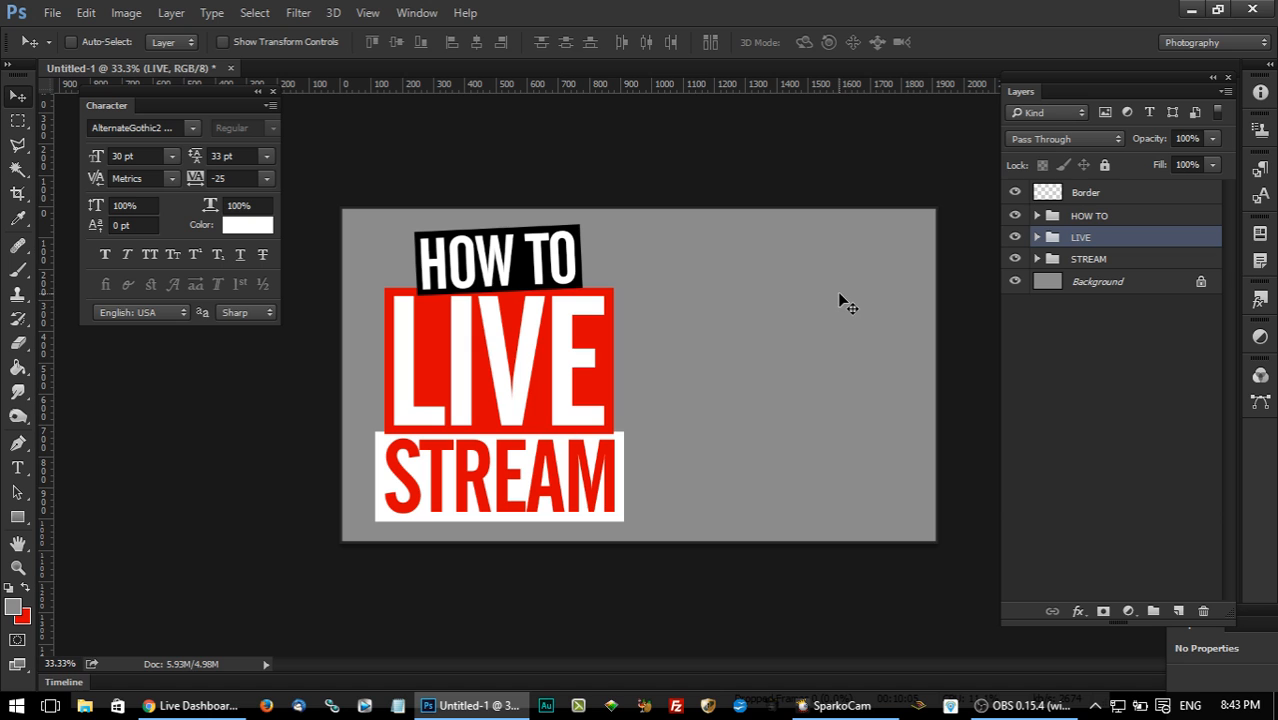
key(ctrl+t)
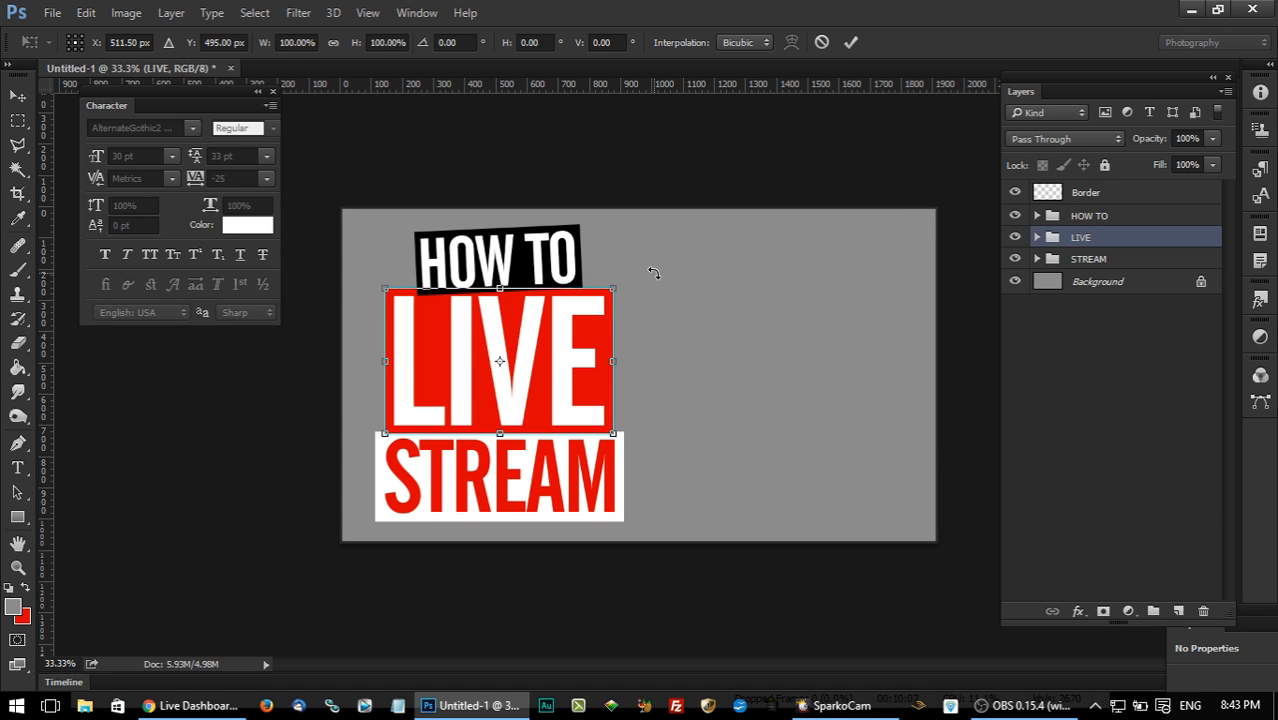
drag(655, 273, 633, 262)
click(18, 96)
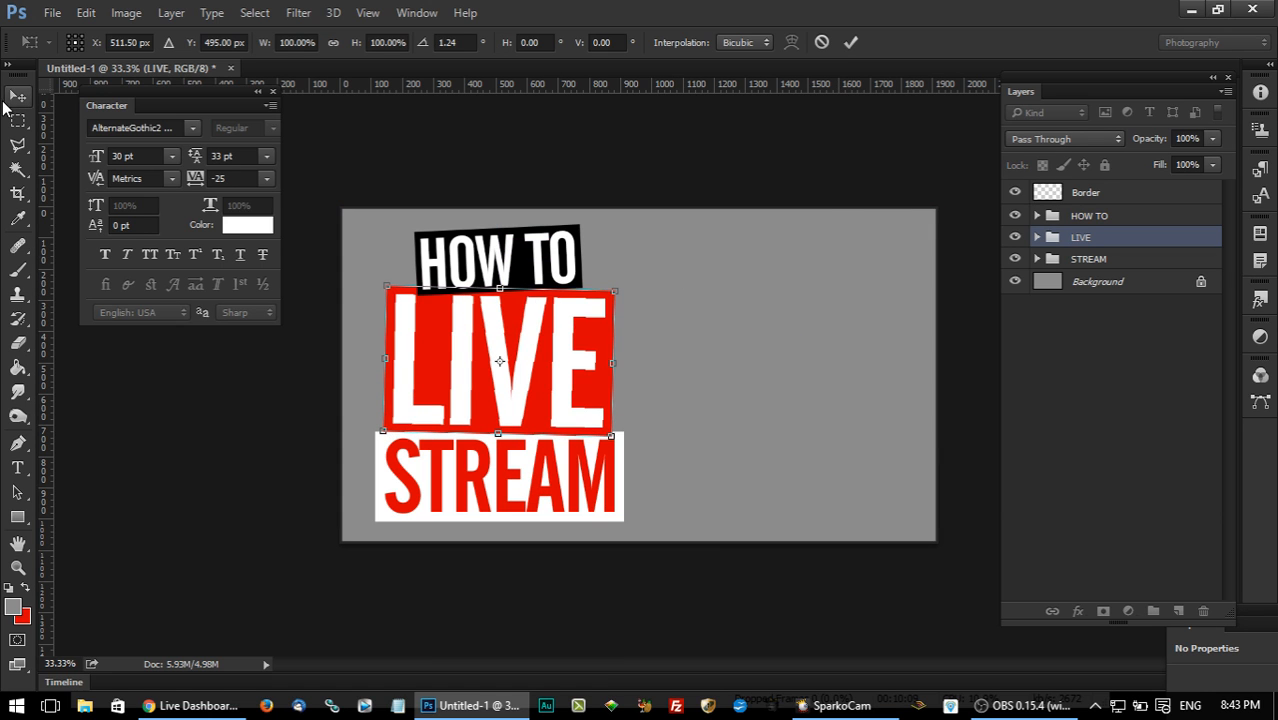
click(548, 281)
Rotate the STREAM group about 1.13° counterclockwise.
click(1160, 261)
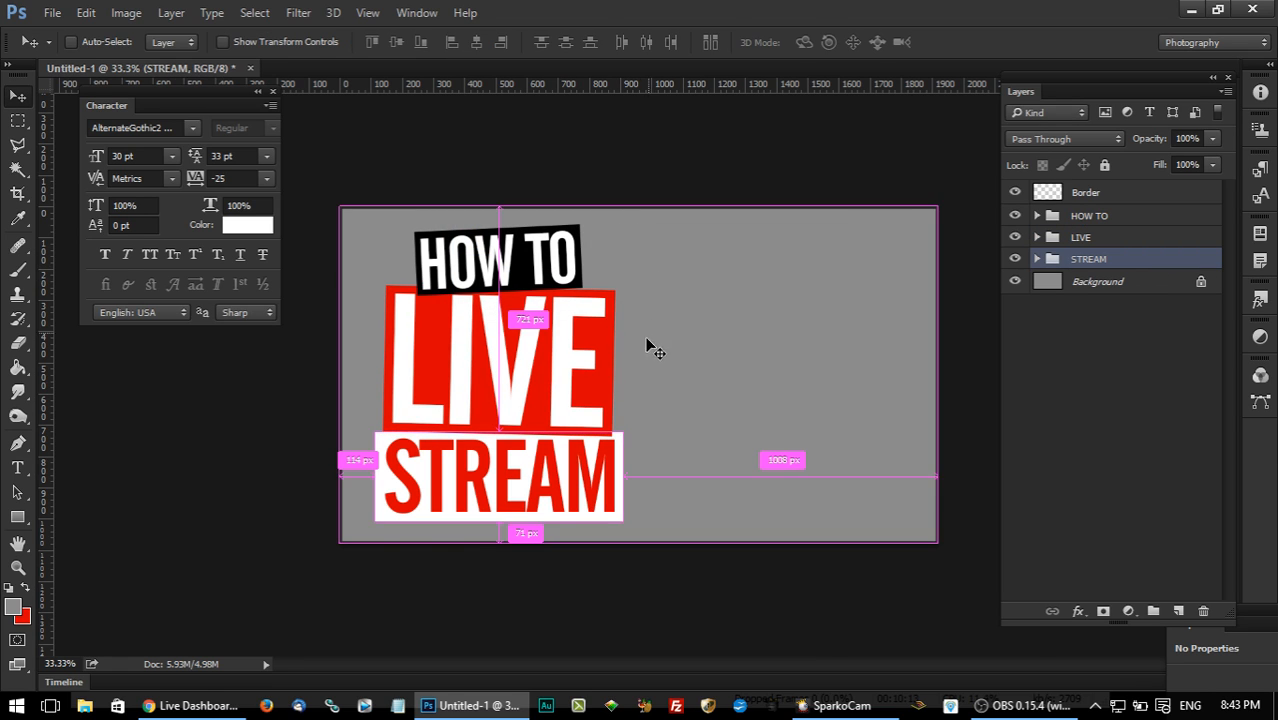
key(ctrl+t)
drag(776, 434, 781, 432)
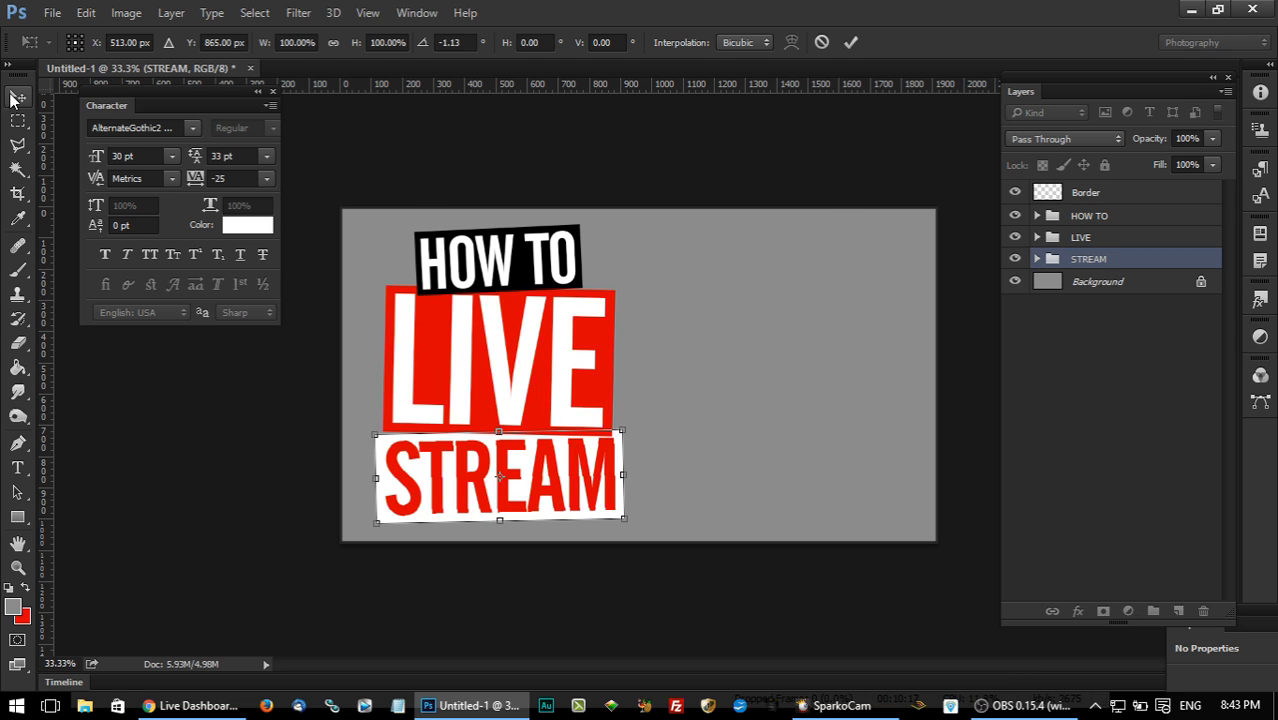
click(17, 96)
click(560, 283)
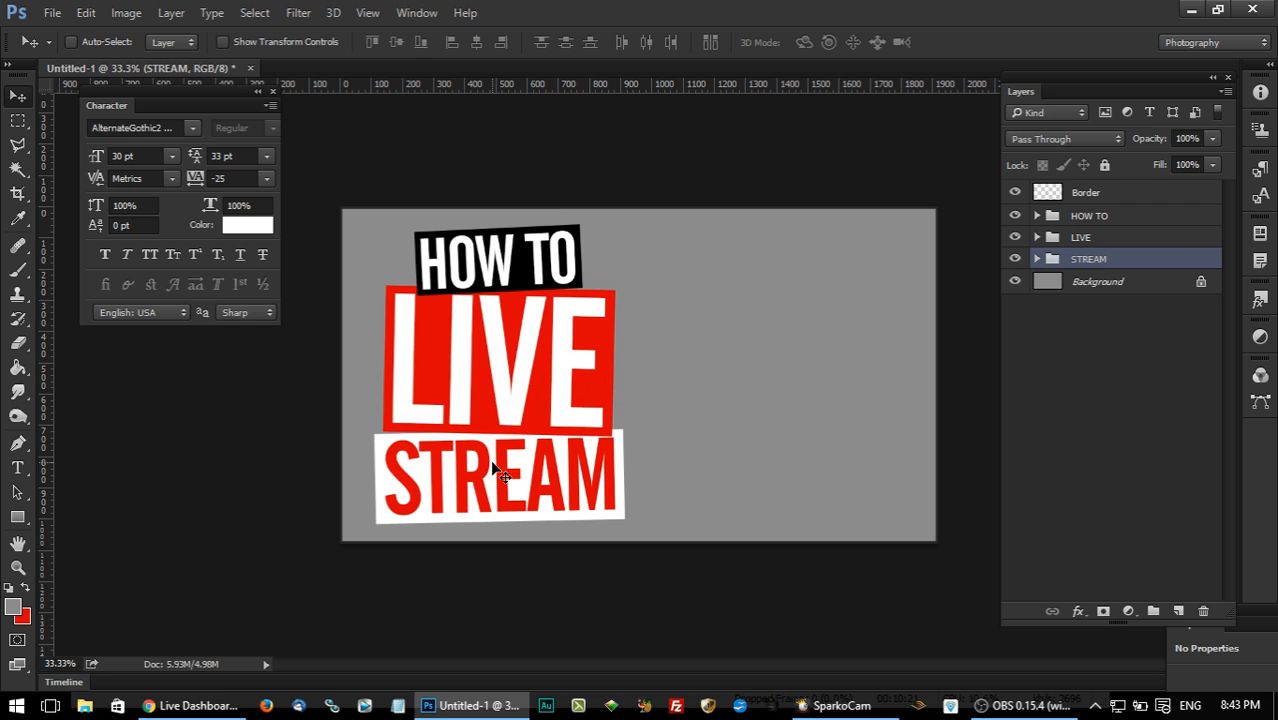
Shift the STREAM group to the right and nudge it up against the lower edge of the LIVE block.
drag(484, 478, 503, 485)
key(Up)
key(Up)
key(Up)
key(Up)
key(Up)
key(Up)
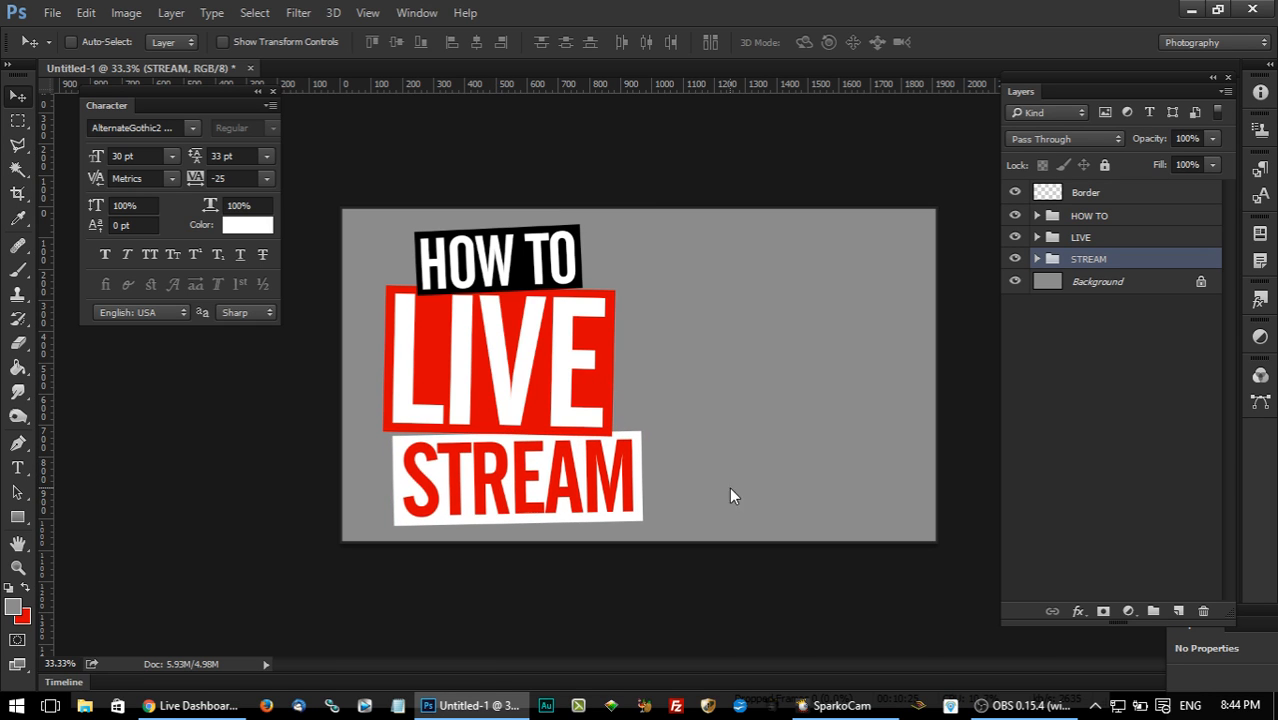
key(Up)
key(Up)
key(Up)
drag(605, 465, 607, 474)
key(Up)
key(Up)
key(Up)
key(Up)
key(Up)
key(Up)
key(Up)
key(Up)
key(Up)
key(Up)
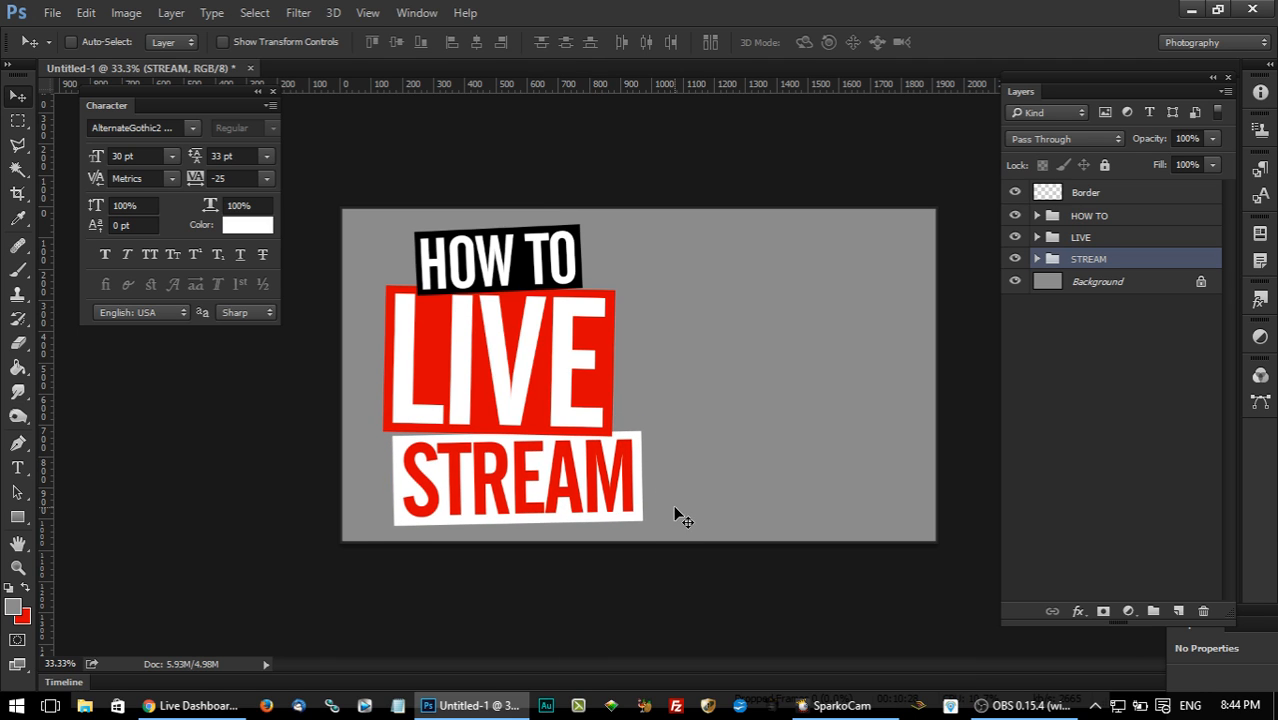
Move the HOW TO group left to about X 436.5, Y 162 px, resting on the upper edge of the LIVE block.
click(1088, 217)
mouse_move(581, 277)
mouse_down()
mouse_move(539, 276)
mouse_move(560, 273)
mouse_up()
key(Down)
key(Down)
key(Down)
key(Down)
key(Down)
key(Down)
key(Left)
key(Left)
key(Up)
key(Up)
key(Down)
Rotate the HOW TO group about 1.27° clockwise to reduce its tilt.
key(ctrl+t)
drag(652, 218, 656, 222)
click(17, 95)
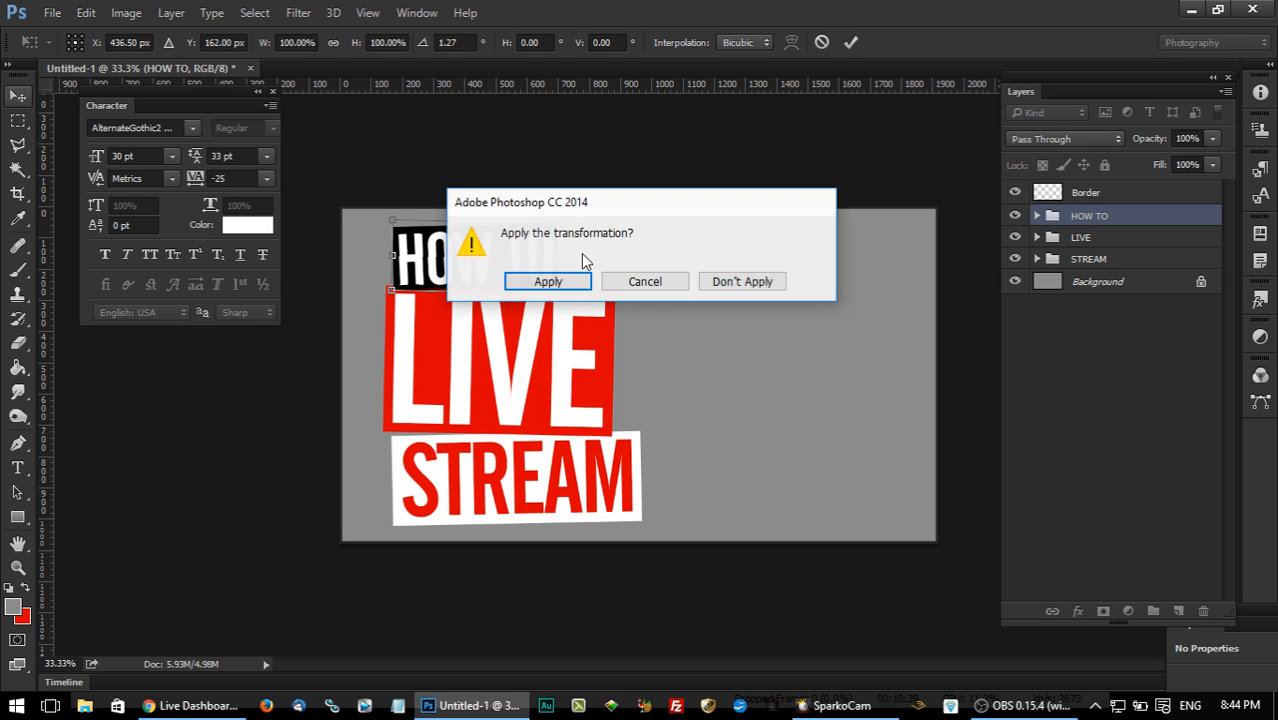
click(542, 283)
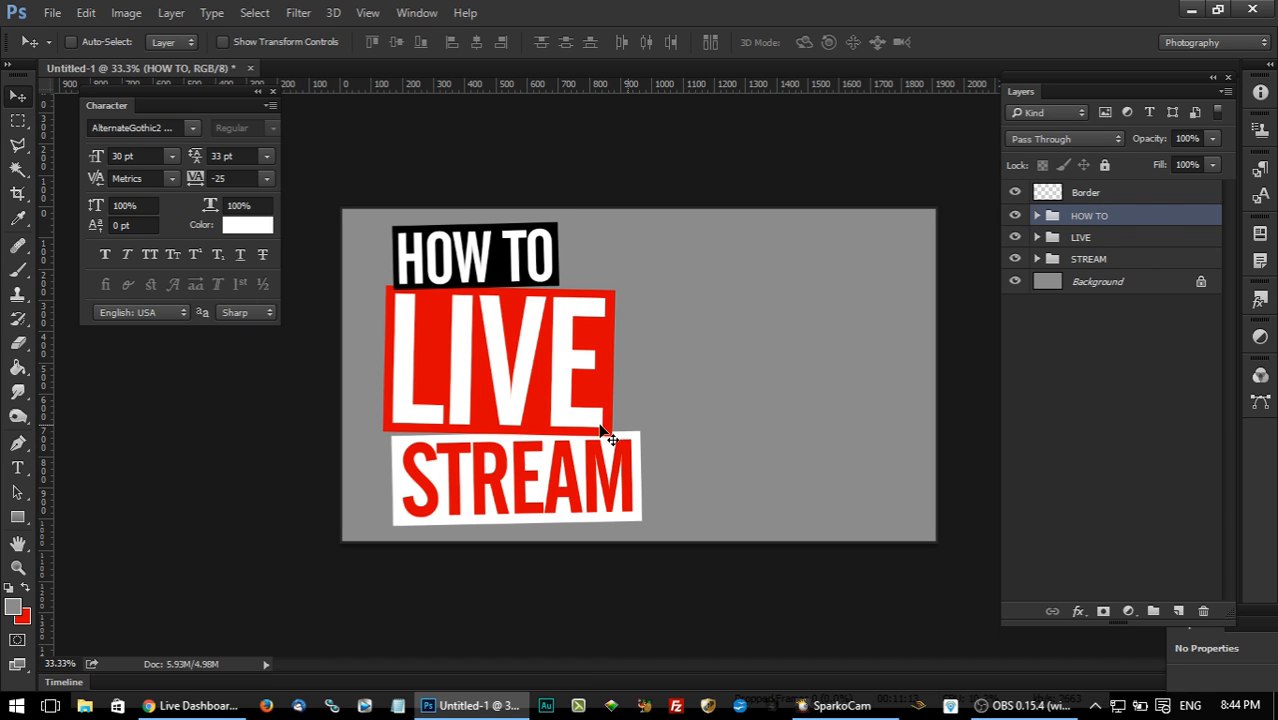
Add a Drop Shadow to the HOW TO group with angle 135°, distance 9 px and size 21 px.
double_click(1143, 217)
drag(658, 93, 929, 128)
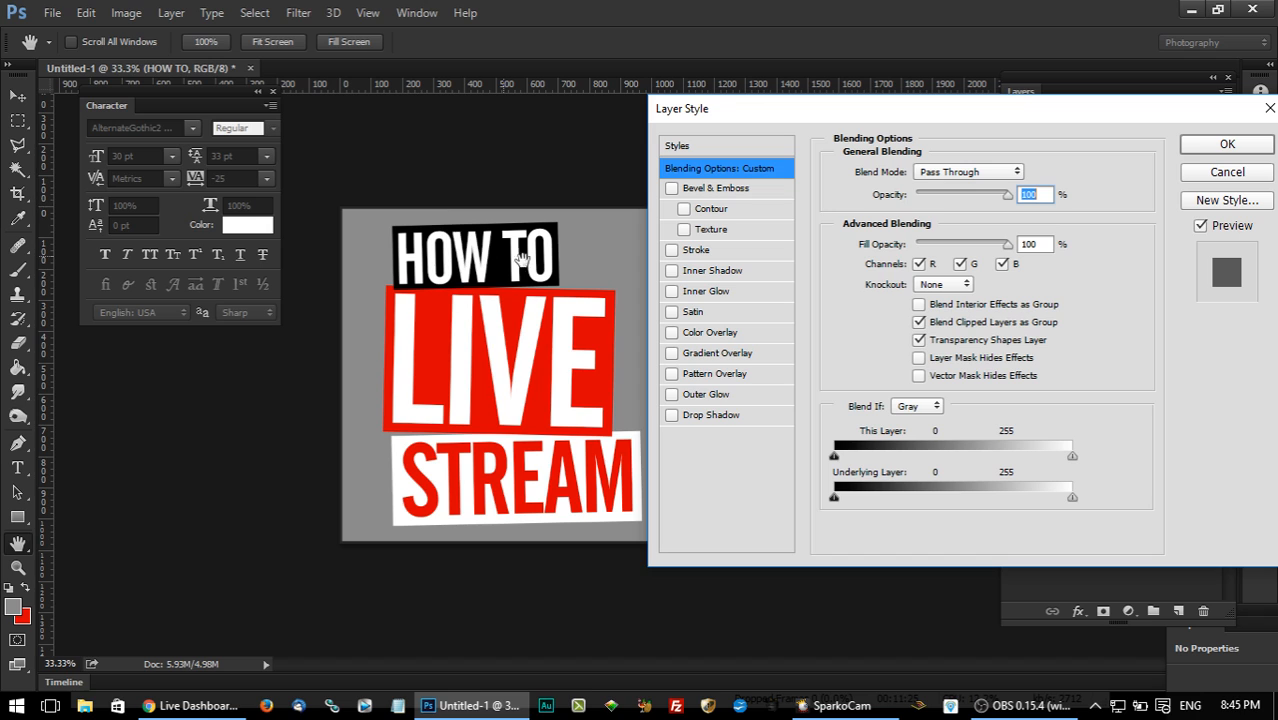
click(718, 415)
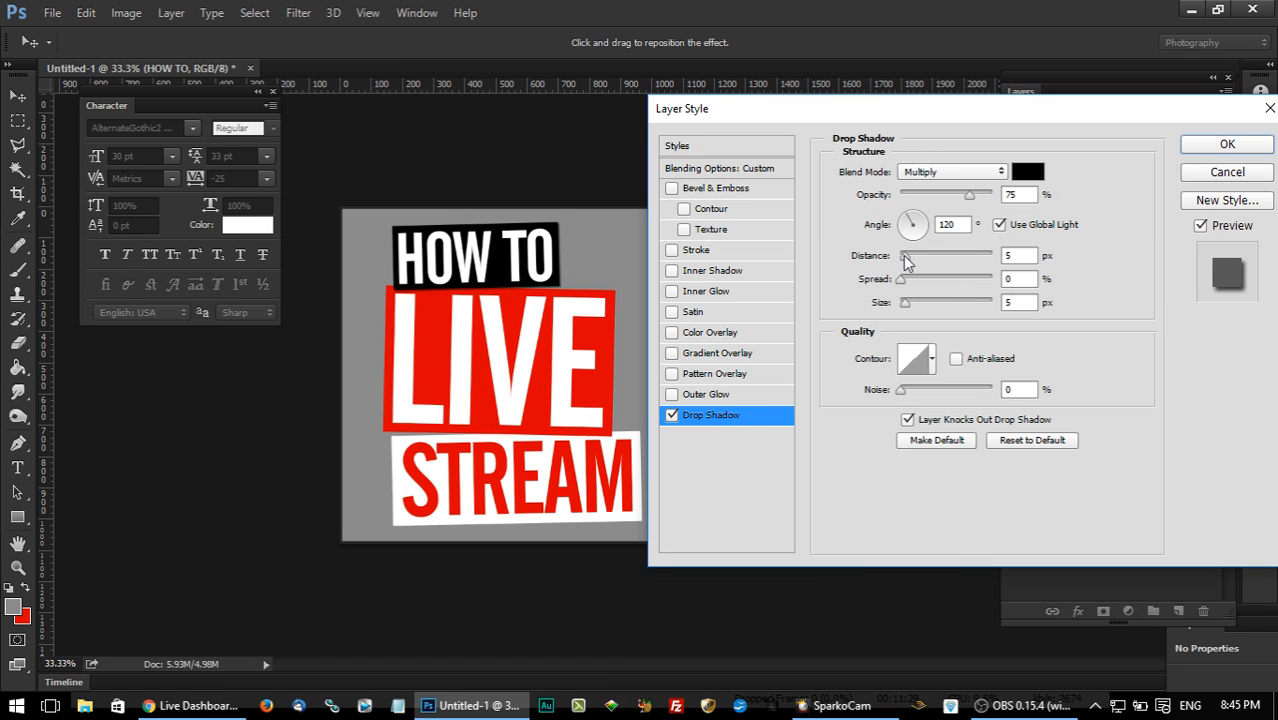
click(952, 224)
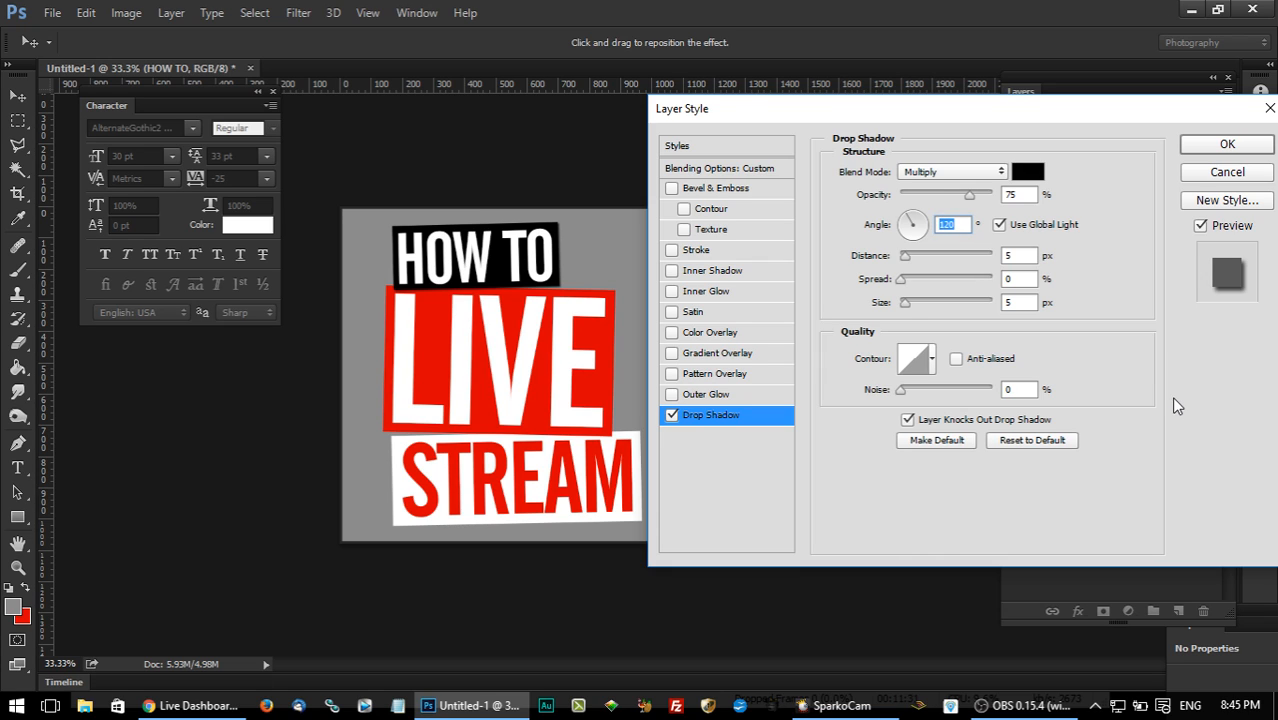
text(135)
drag(905, 260, 916, 307)
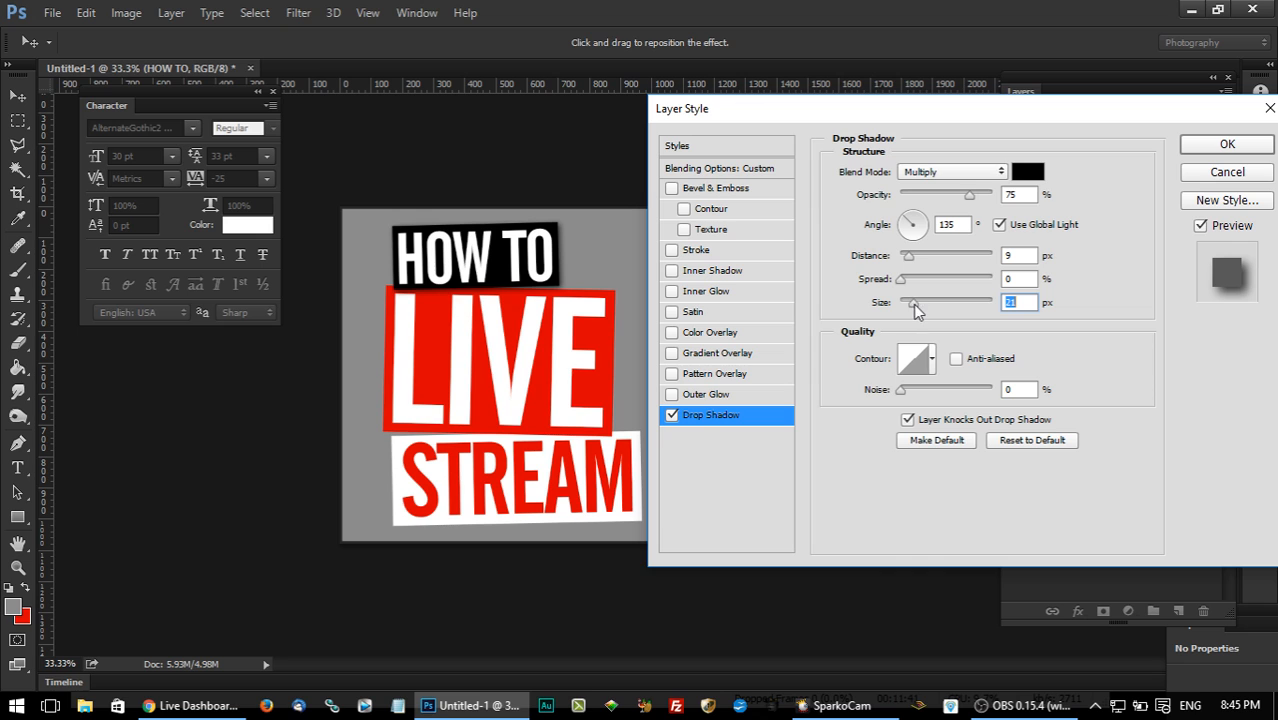
Compare the HOW TO block with and without its Drop Shadow, leaving the effect enabled.
click(671, 415)
click(671, 415)
click(671, 415)
click(671, 415)
click(671, 415)
click(671, 415)
click(671, 415)
click(671, 415)
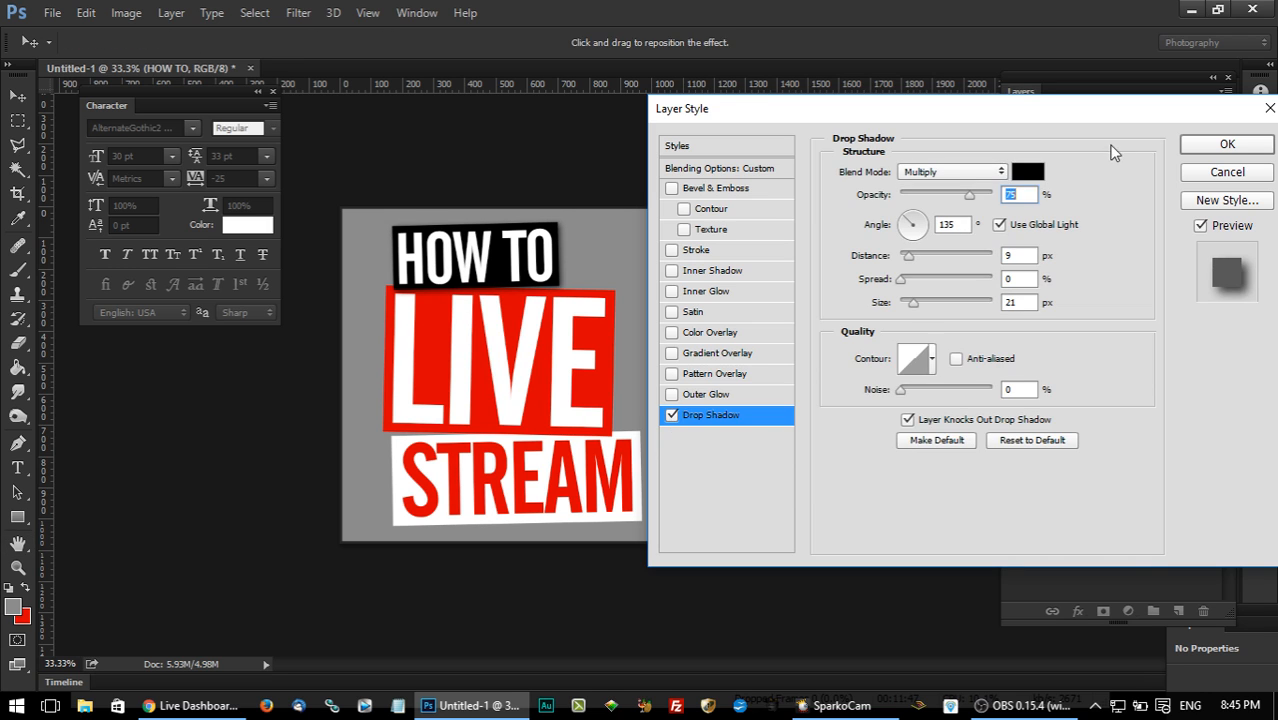
Apply the HOW TO group's Drop Shadow, copy its layer style and collapse its effects list.
key(Return)
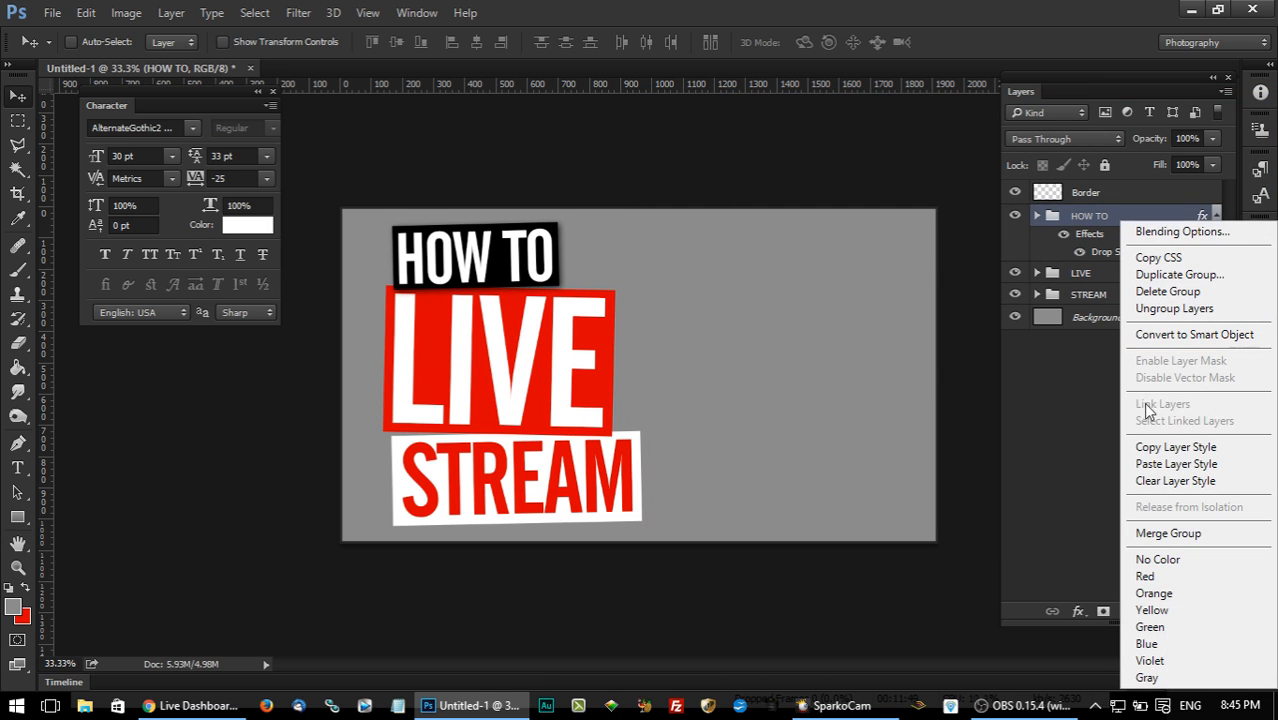
click(1175, 447)
click(1217, 216)
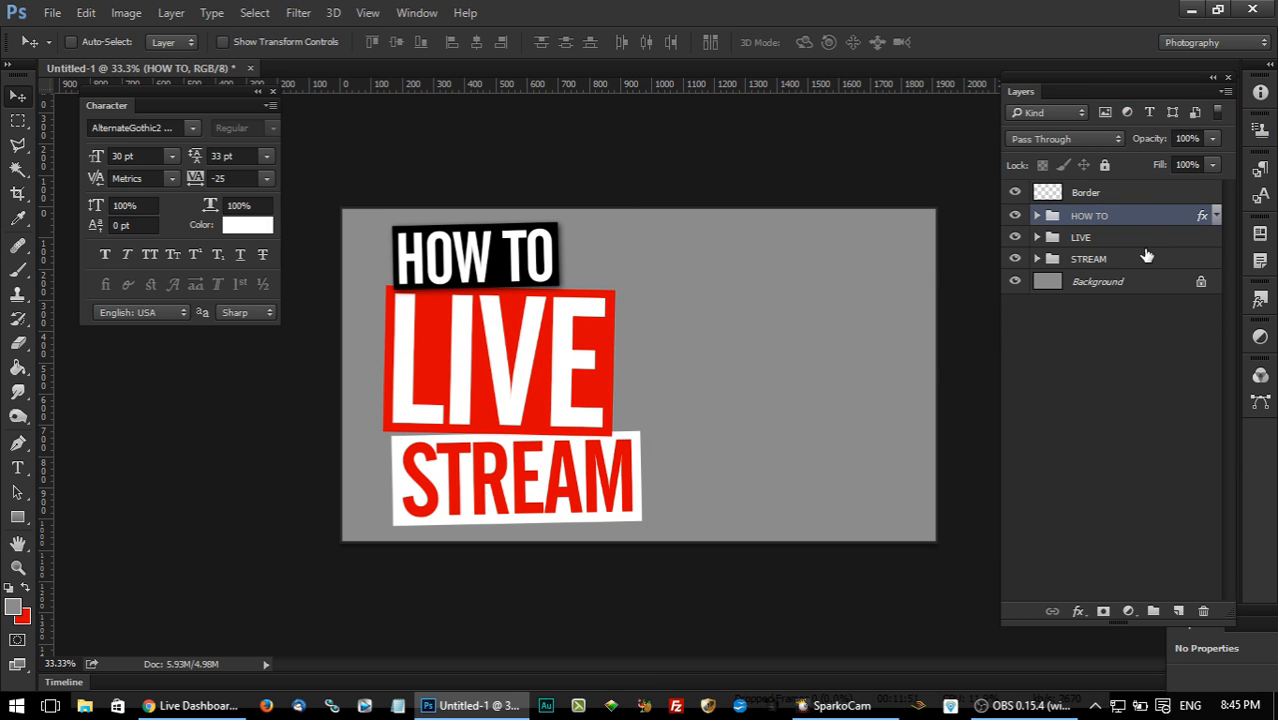
click(1130, 240)
shift+click(1121, 259)
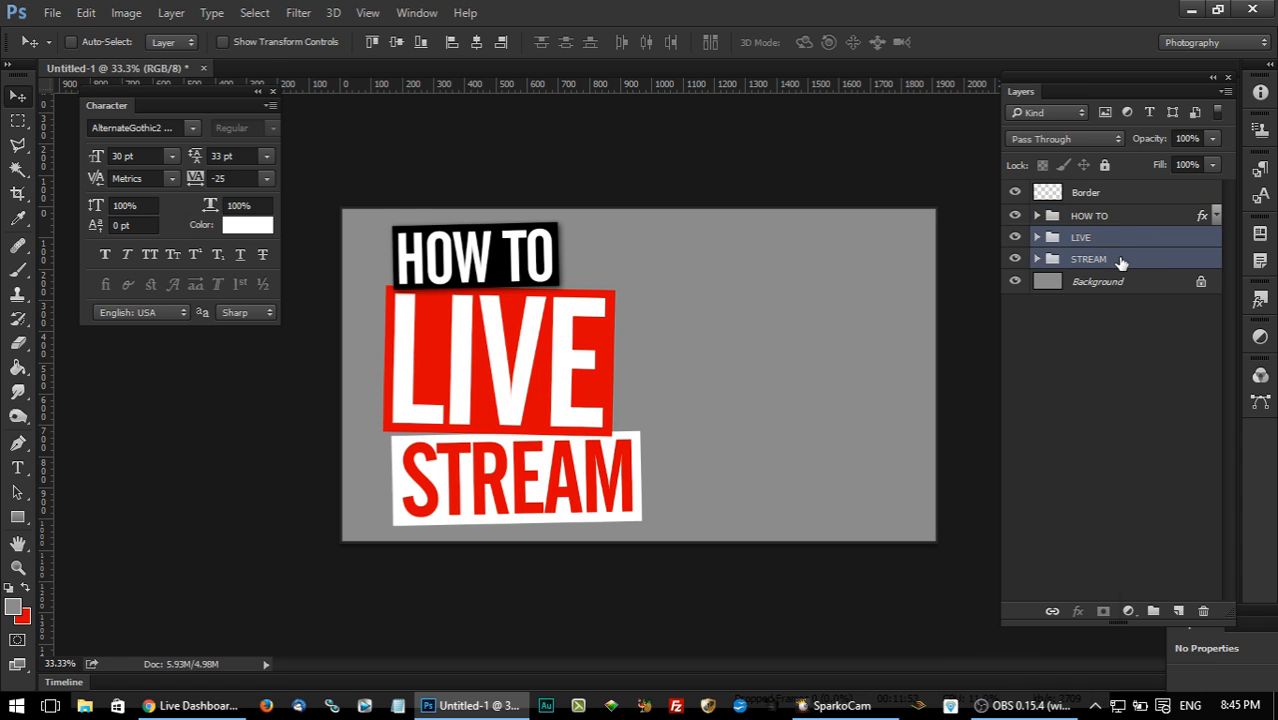
right_click(1120, 259)
click(1150, 241)
click(1115, 245)
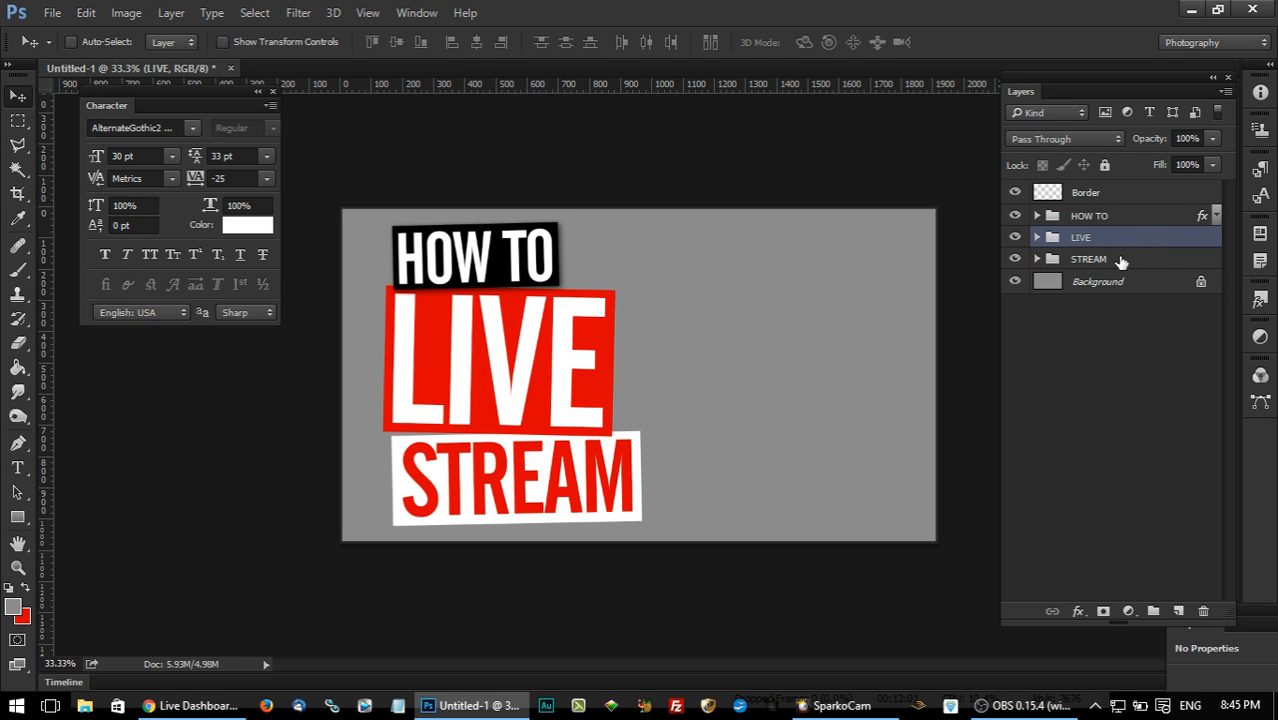
shift+click(1122, 261)
right_click(1121, 254)
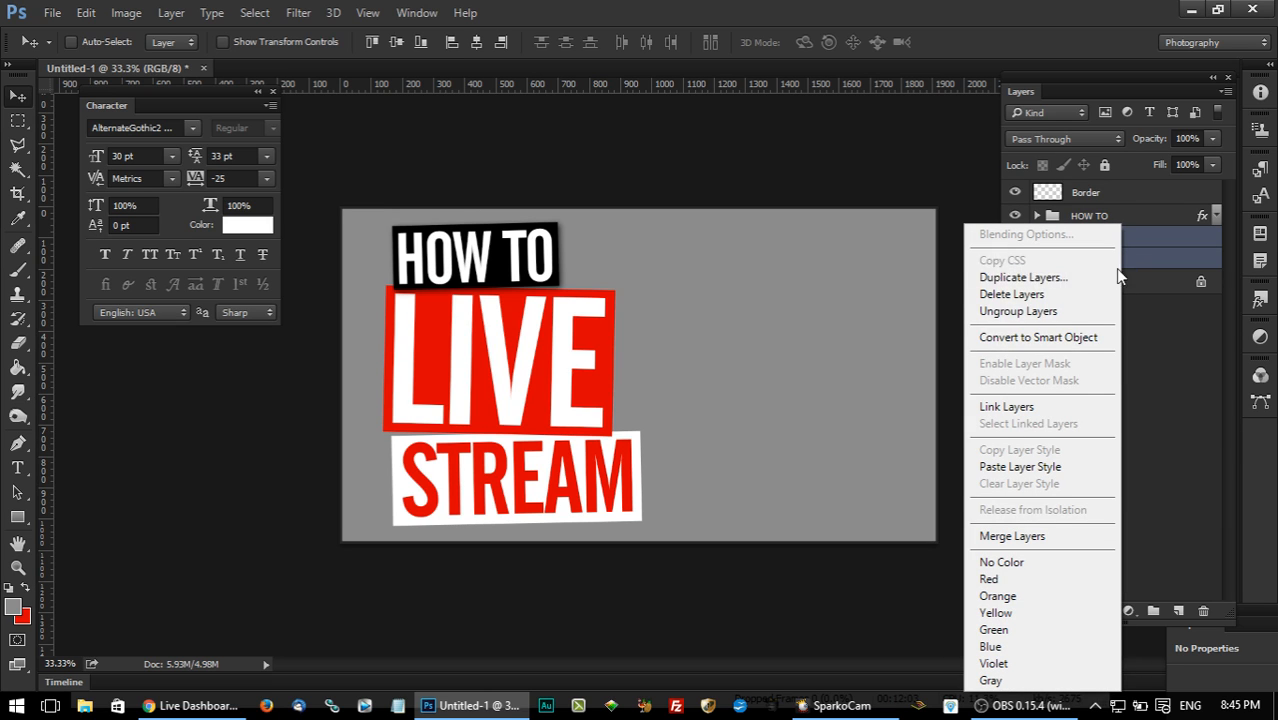
click(1170, 228)
click(1133, 218)
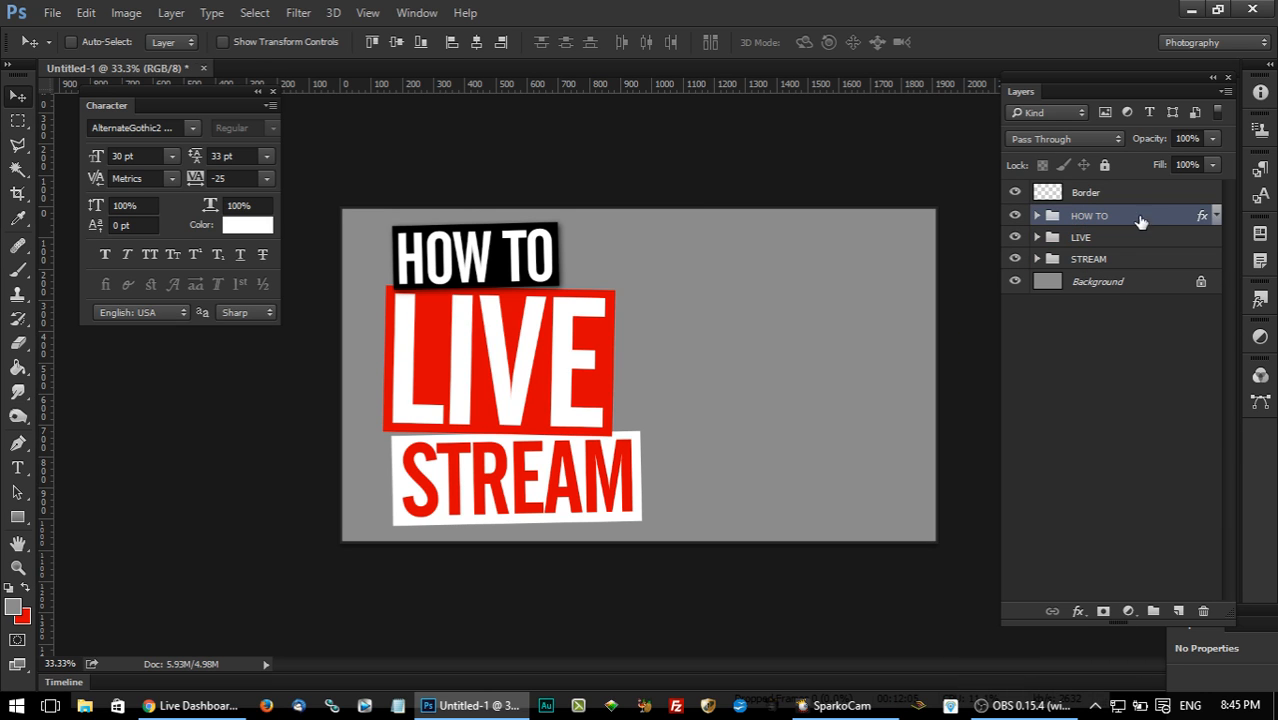
Copy the HOW TO group's layer style and paste it onto both the LIVE and STREAM groups.
right_click(1136, 222)
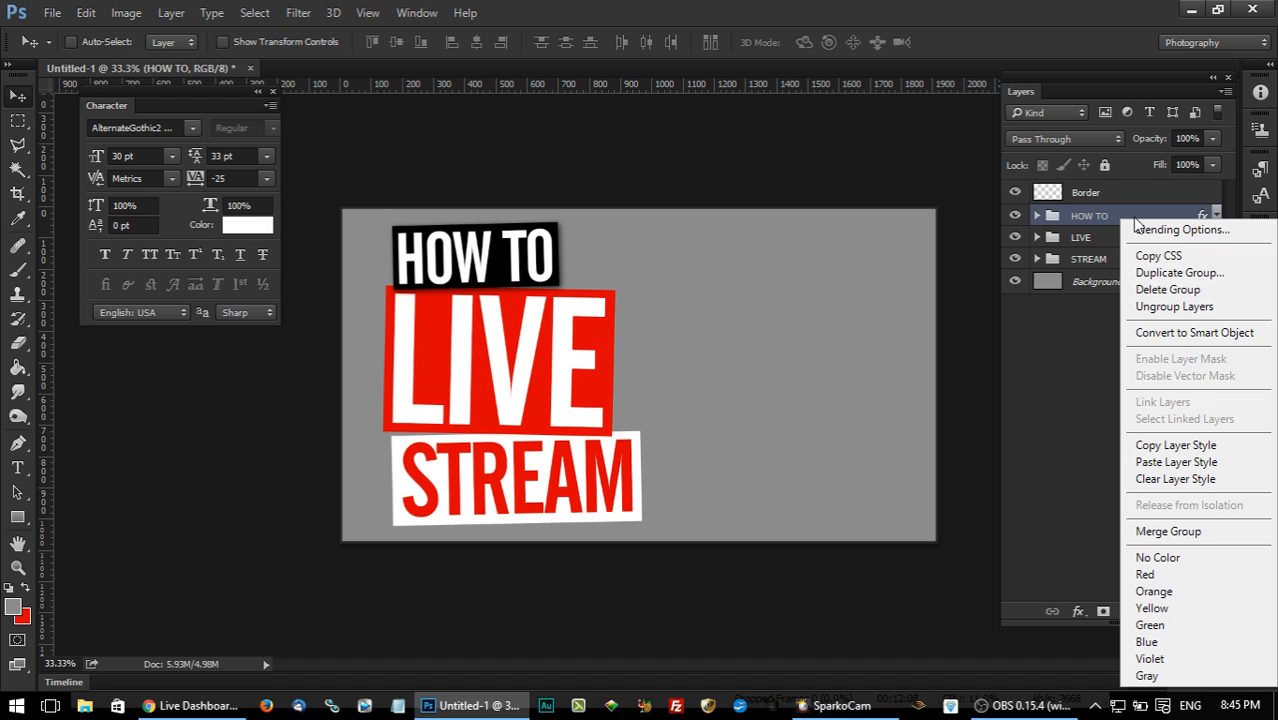
click(1176, 445)
click(1102, 240)
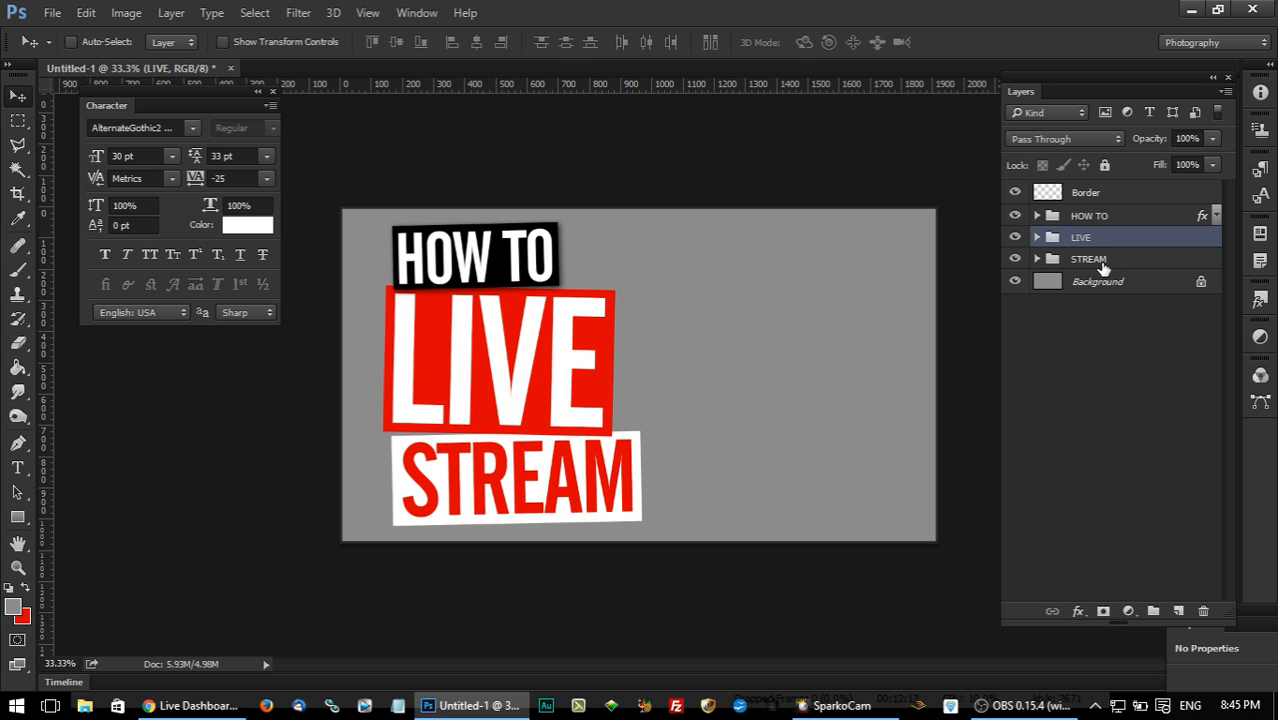
shift+click(1103, 261)
right_click(1116, 262)
click(1150, 466)
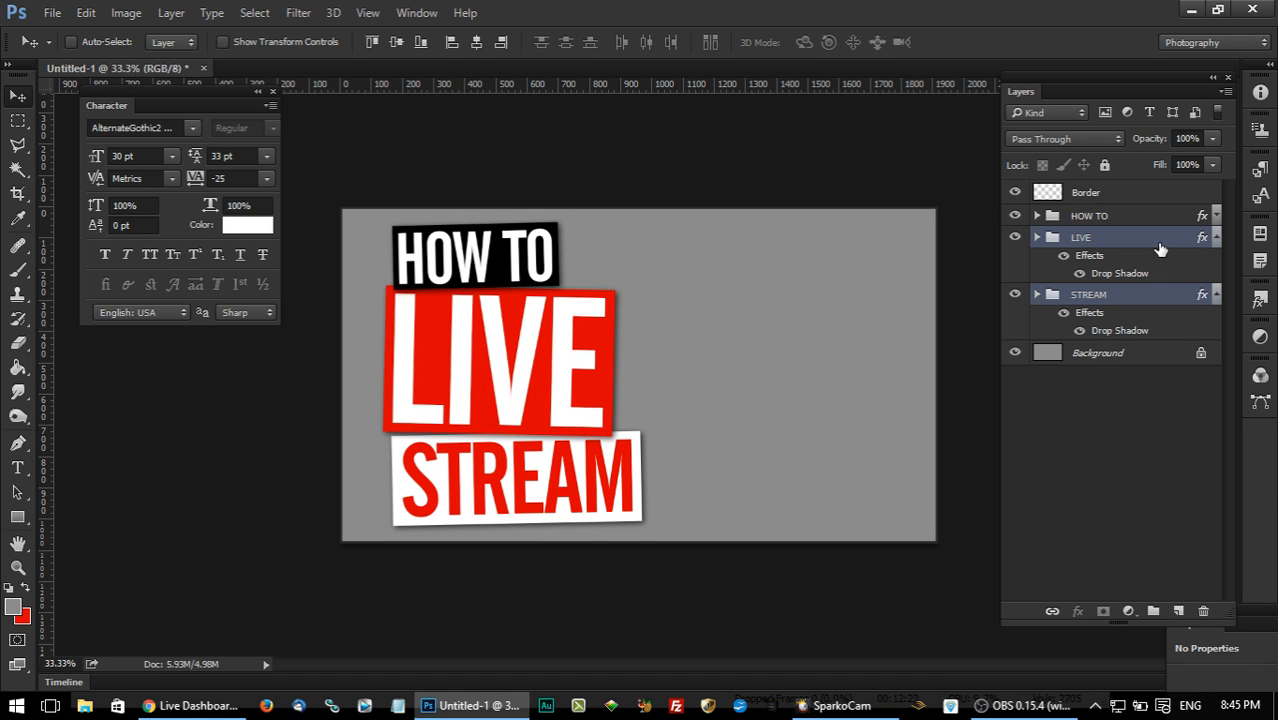
Move the HOW TO group about 30 px to the right along the upper edge of the LIVE block.
click(1100, 218)
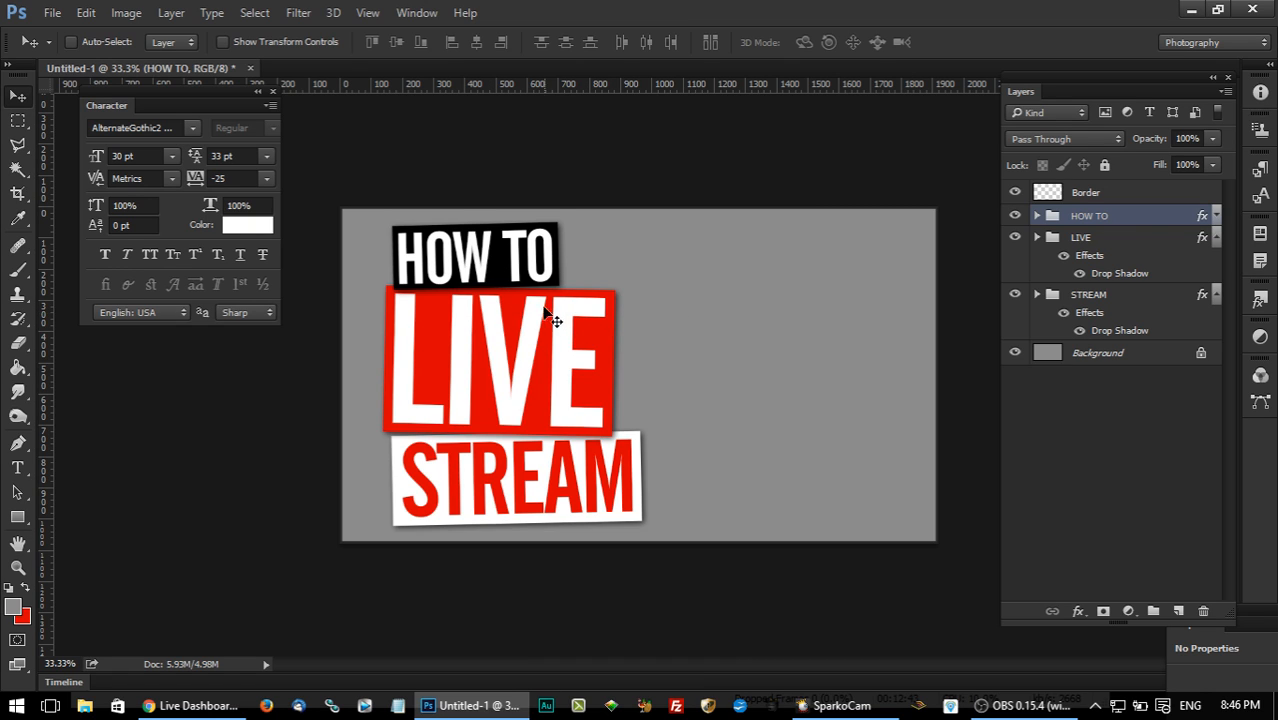
drag(516, 288, 527, 293)
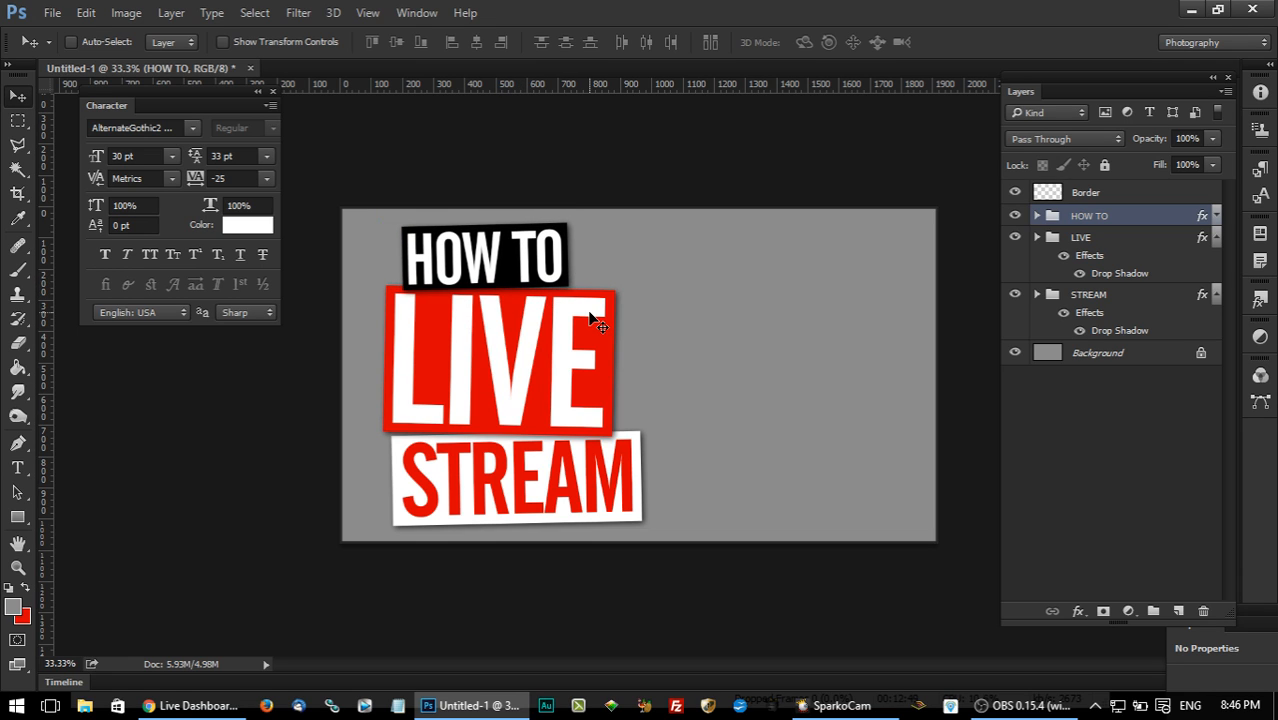
Shift the STREAM group about 45 px left and slightly down, tight against the lower edge of the LIVE block.
click(1088, 299)
key(Left)
key(Left)
key(Left)
key(Left)
key(Left)
key(Left)
key(Left)
key(Left)
key(Left)
key(Left)
key(Left)
key(Left)
key(Left)
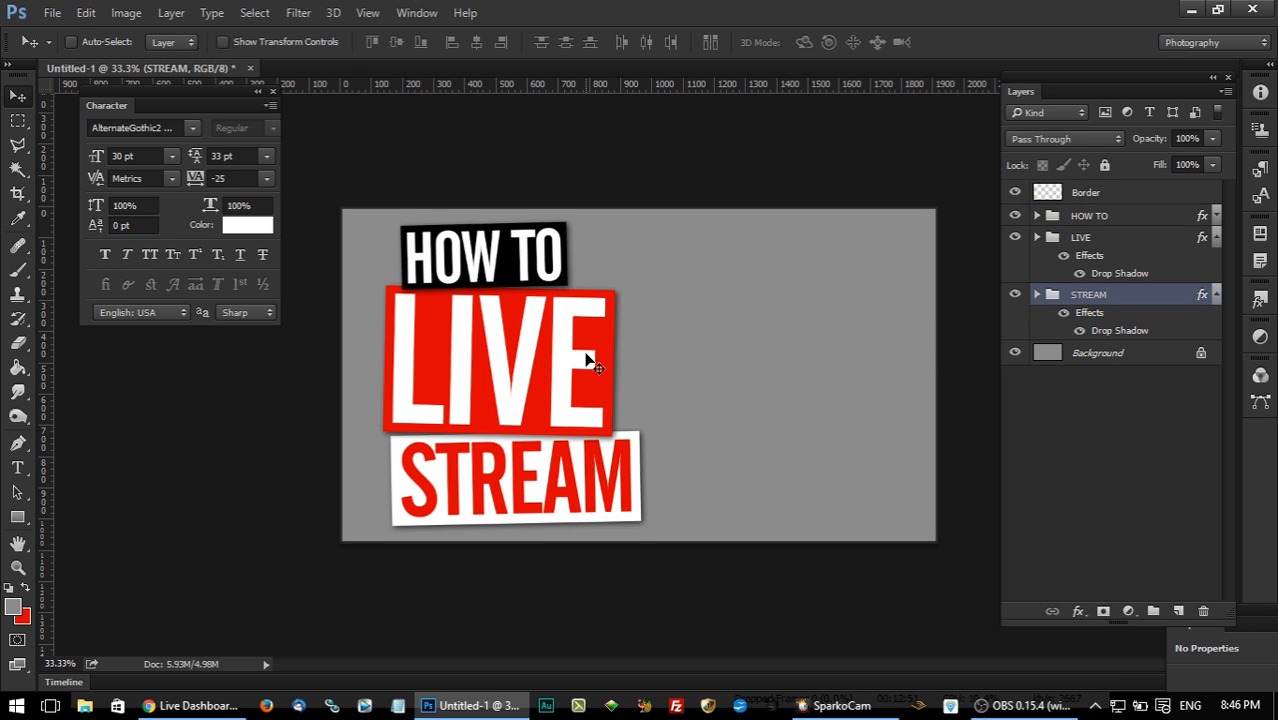
key(Right)
key(Right)
key(Right)
key(Right)
key(Right)
key(Right)
key(Right)
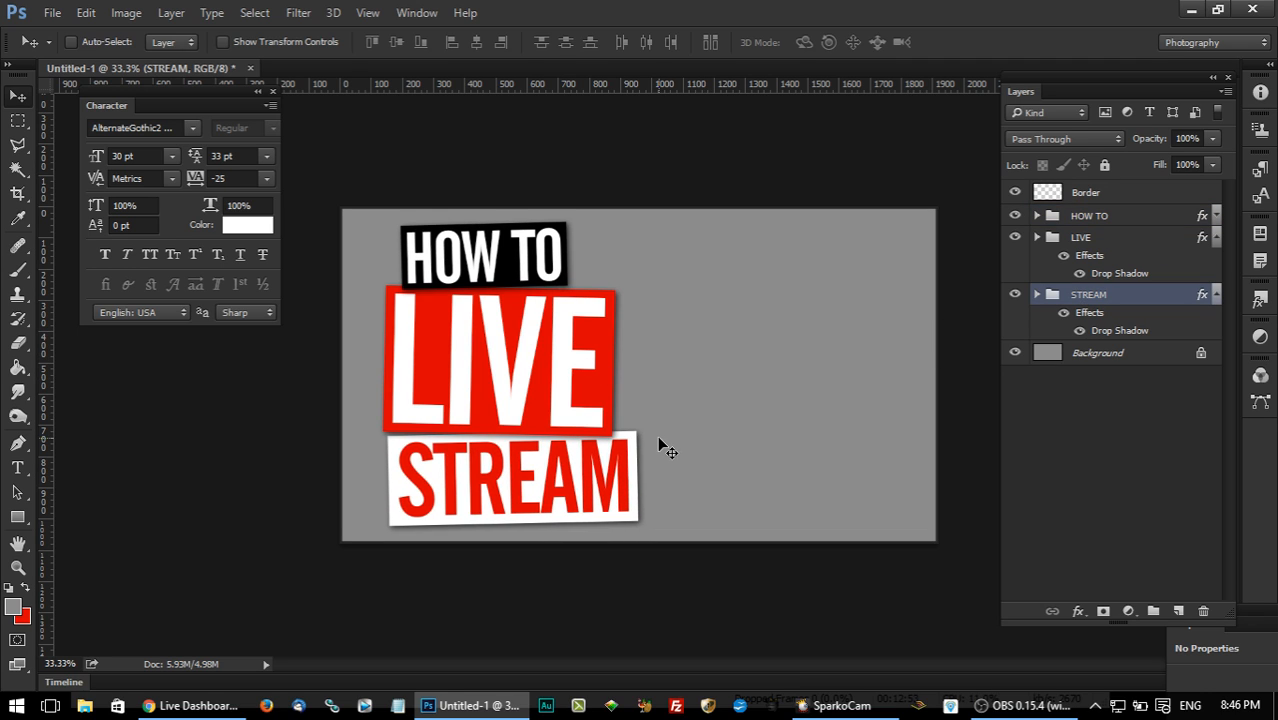
drag(579, 479, 557, 476)
key(Right)
key(Right)
key(Right)
key(Right)
key(Right)
key(Right)
key(Right)
key(Right)
key(Right)
key(Right)
key(Right)
key(Right)
key(Right)
key(Right)
key(Right)
key(Right)
key(Right)
key(Right)
key(Right)
key(Right)
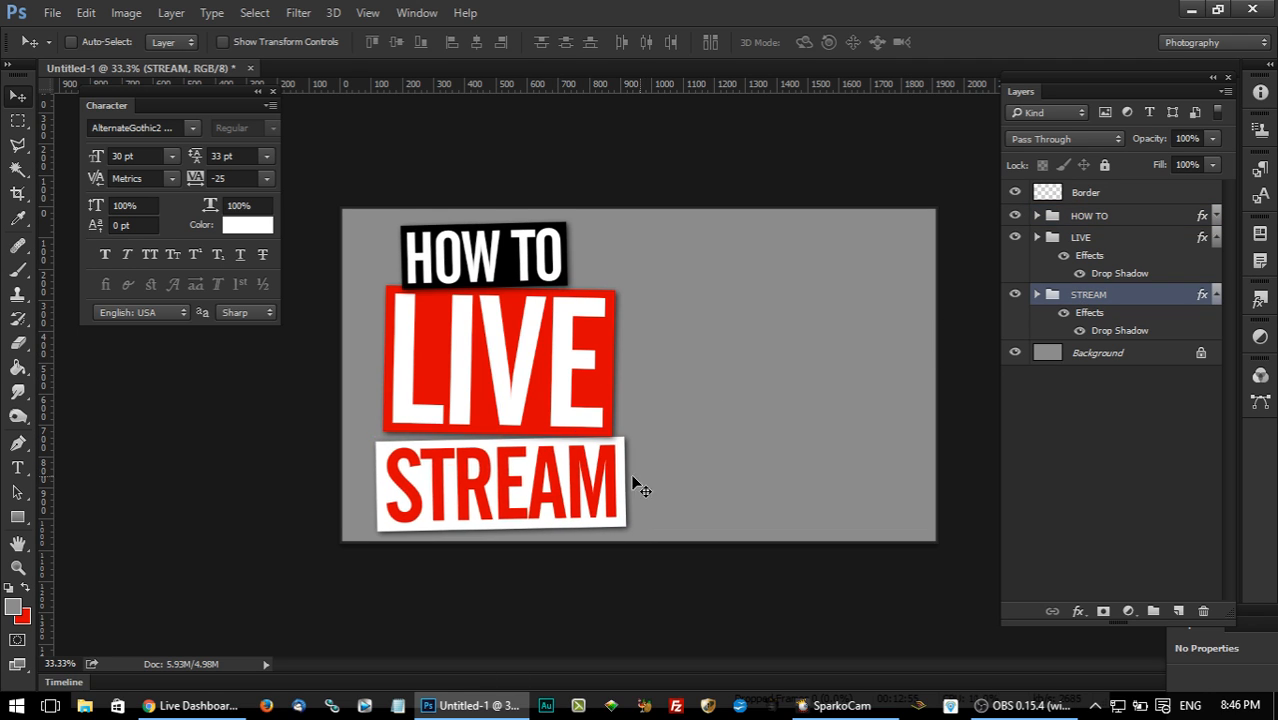
key(Up)
key(Up)
key(Up)
key(Up)
key(Up)
key(Up)
key(Up)
key(Up)
key(Up)
key(Left)
key(Left)
key(Left)
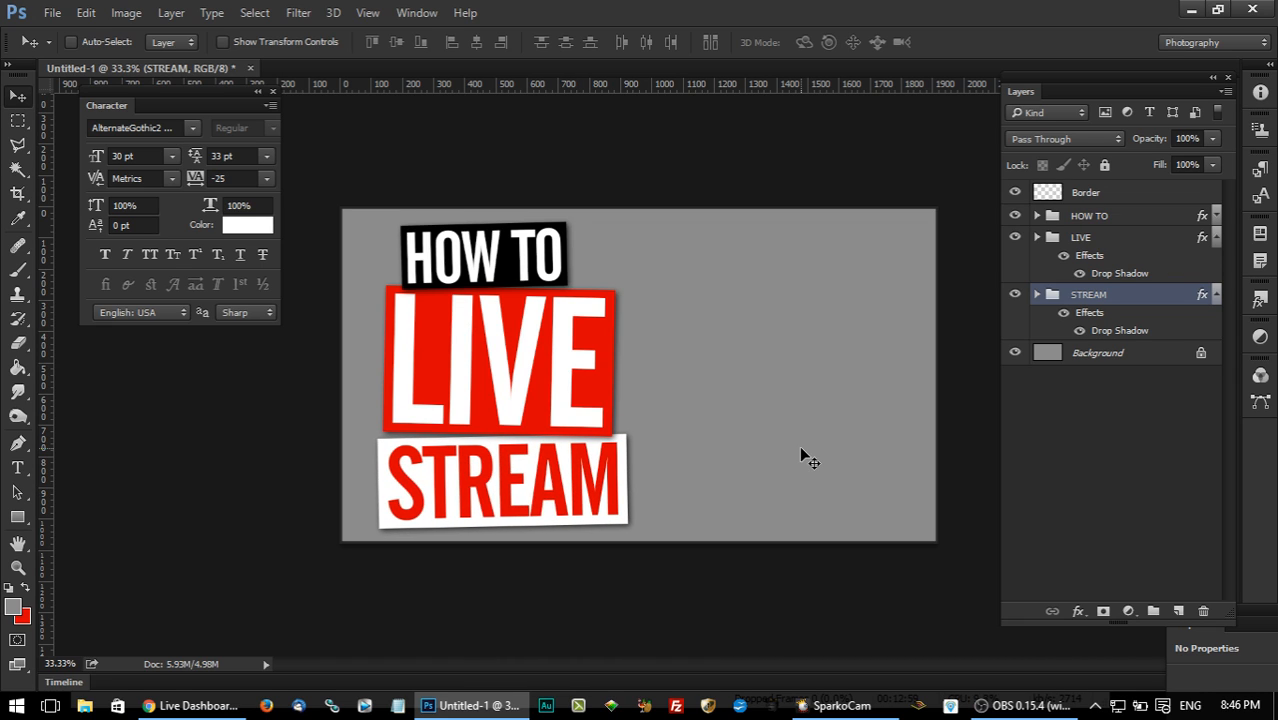
Nudge the HOW TO group slightly down so it overlaps the upper edge of the LIVE block.
click(1102, 217)
key(Right)
key(Right)
key(Right)
key(Right)
key(Down)
key(Down)
key(Down)
key(Left)
key(Left)
key(Left)
key(Left)
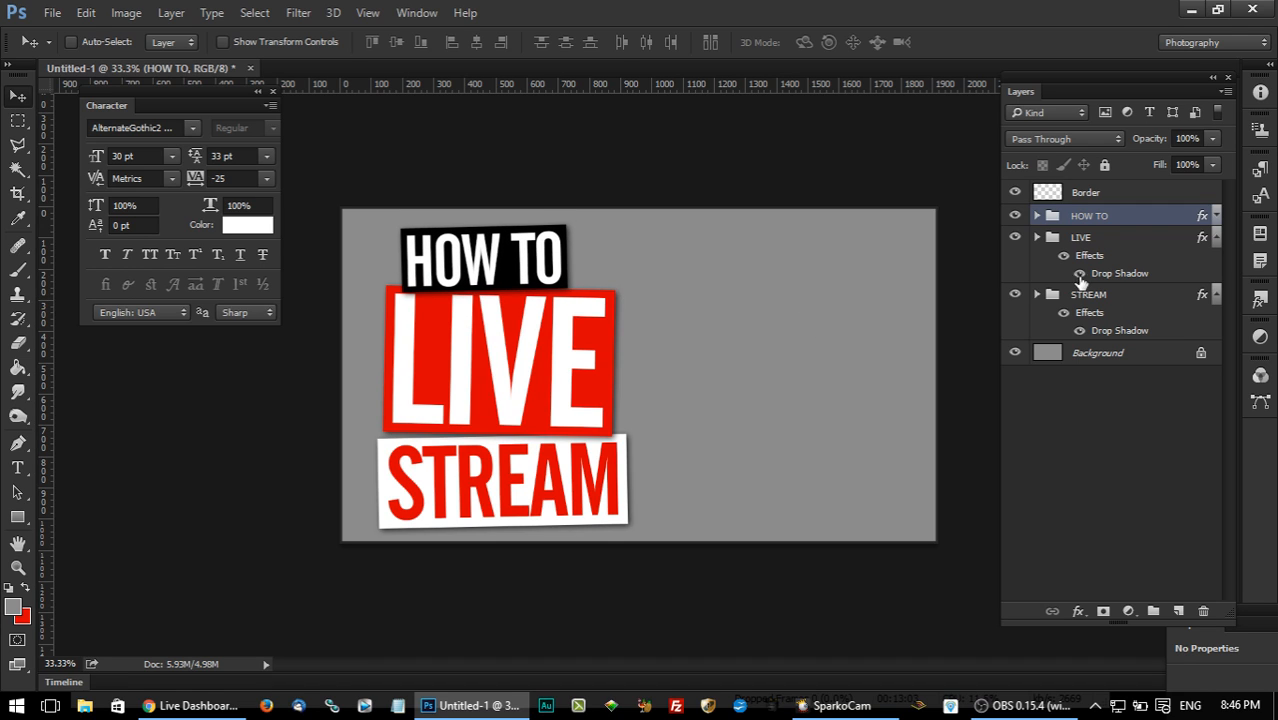
Nudge the STREAM group about 12 px to the right so its left edge lines up with the LIVE block.
click(1086, 294)
key(Right)
key(Right)
key(Right)
key(Right)
key(Right)
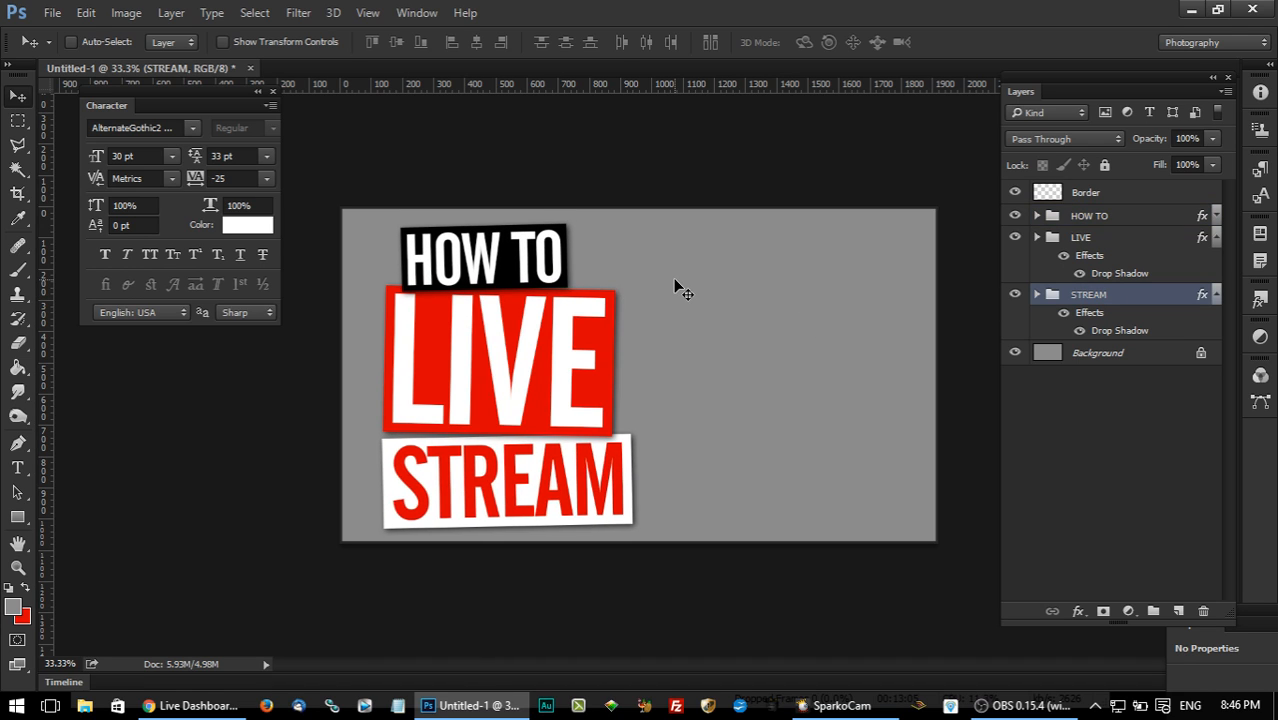
Collapse the effects lists of LIVE and STREAM, and combine the HOW TO, LIVE and STREAM groups into one group.
click(1108, 220)
click(1217, 237)
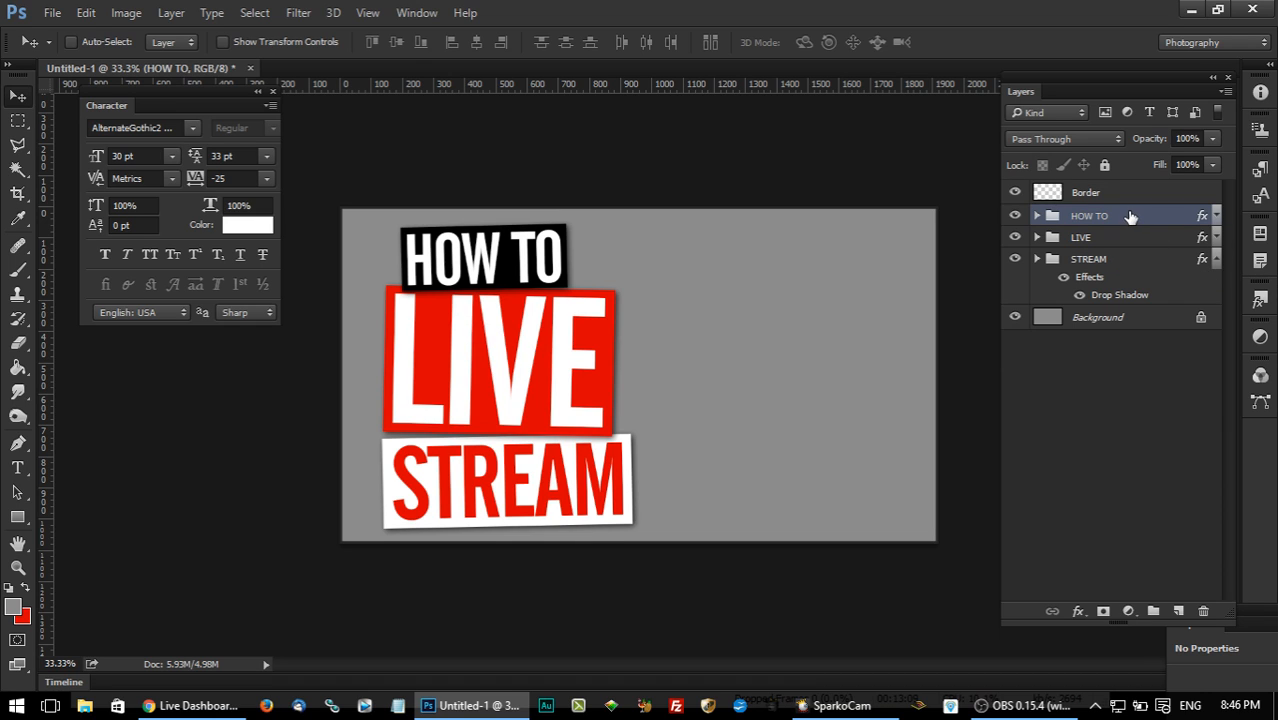
click(1217, 261)
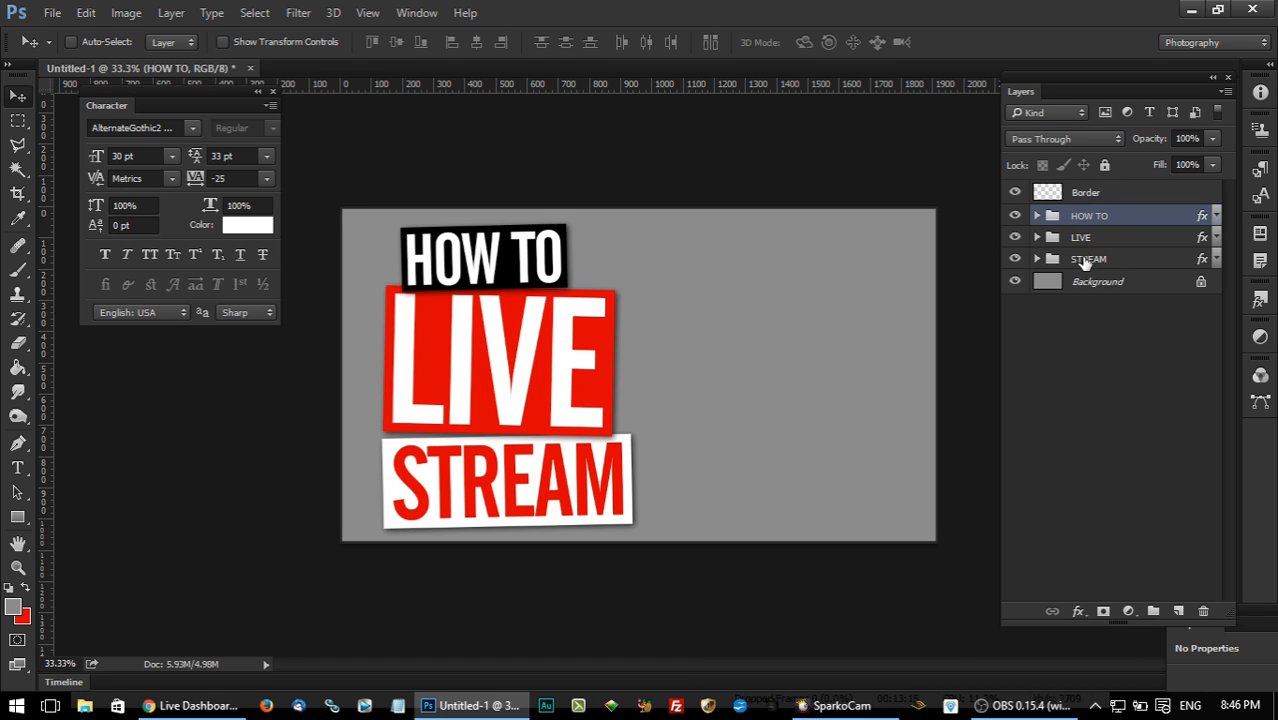
shift+click(1098, 243)
shift+click(1106, 262)
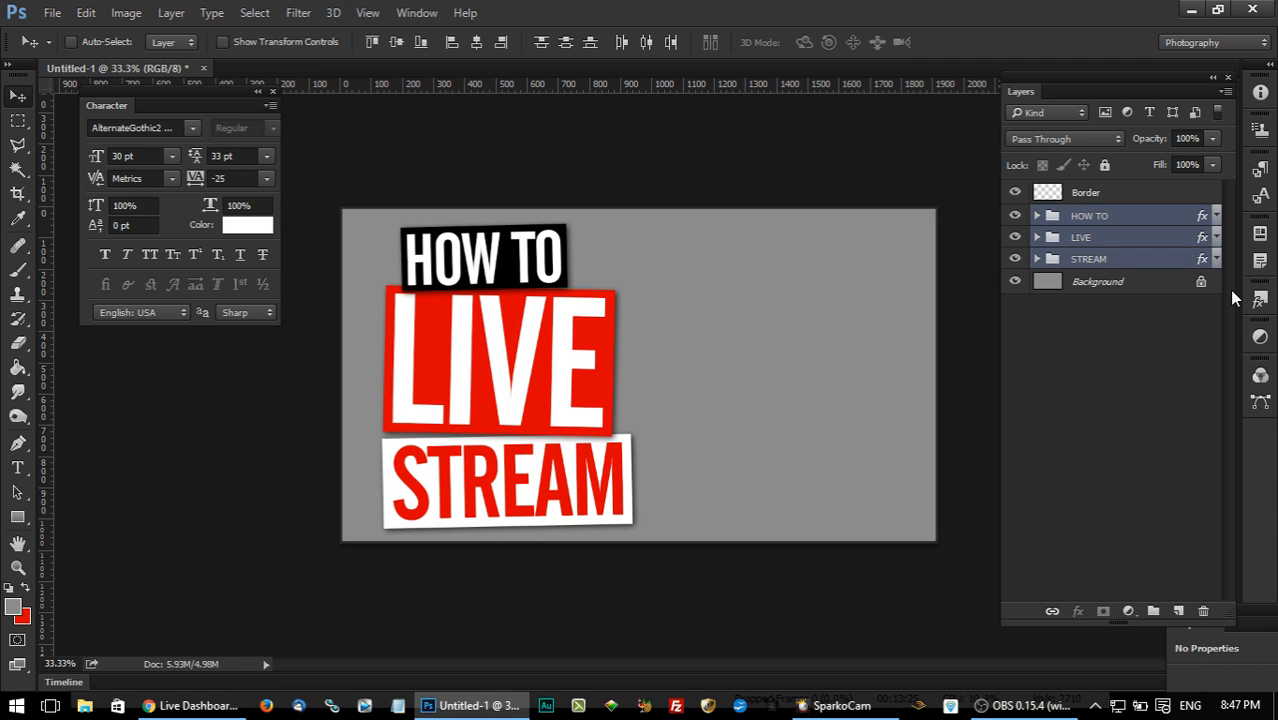
key(ctrl+g)
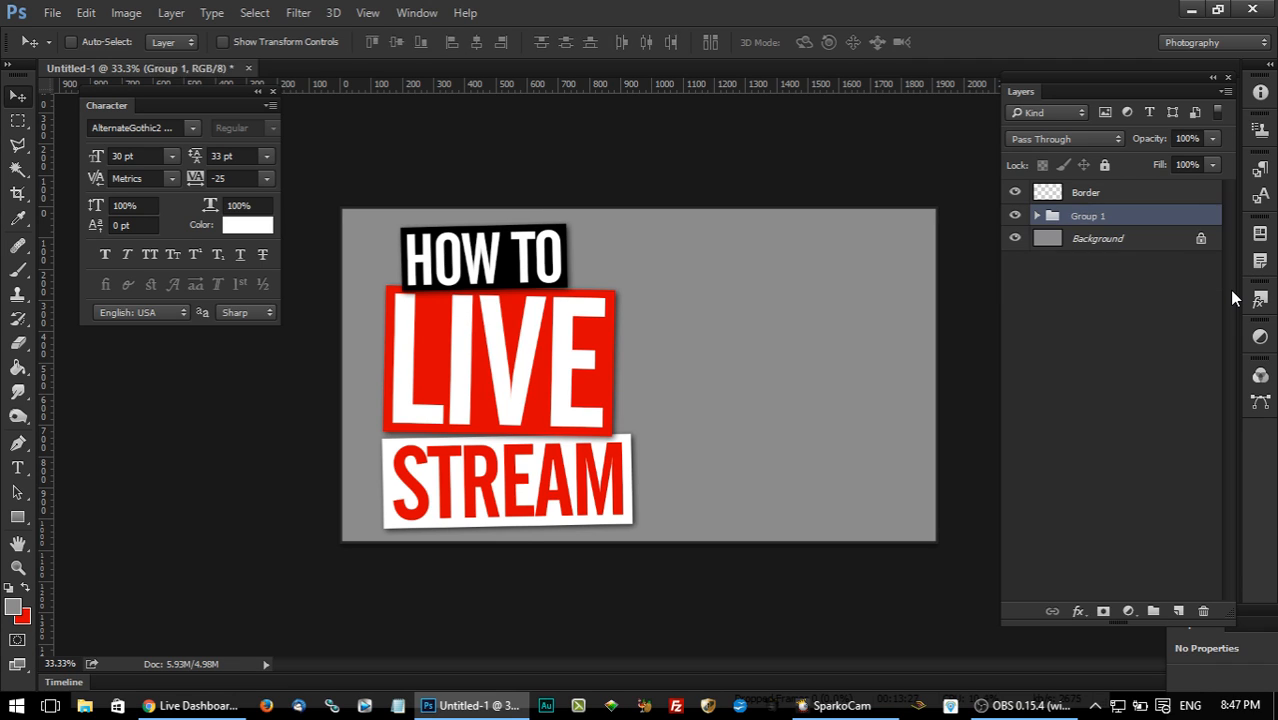
Rename the new group holding the three title blocks as TEXT.
double_click(1088, 216)
text(te)
key(shift+Left)
key(shift+Left)
key(shift+Left)
key(shift+Left)
text(TEX)
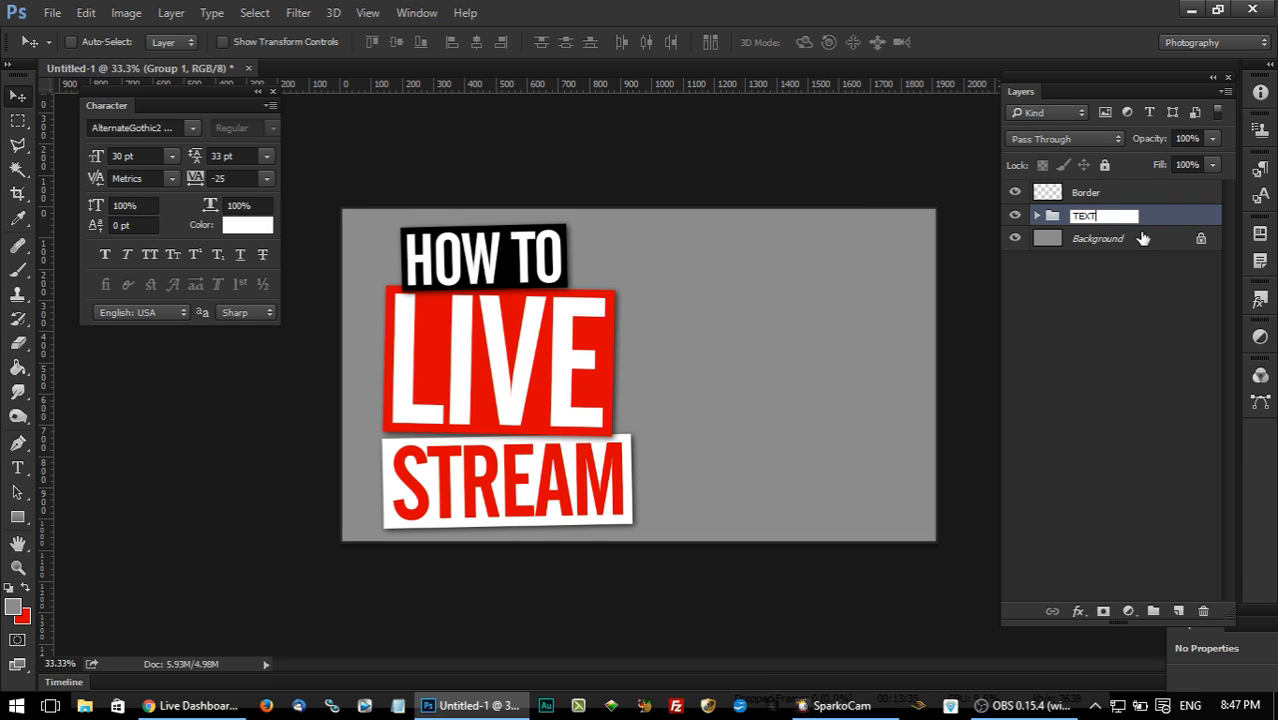
key(Return)
click(1015, 193)
click(1015, 193)
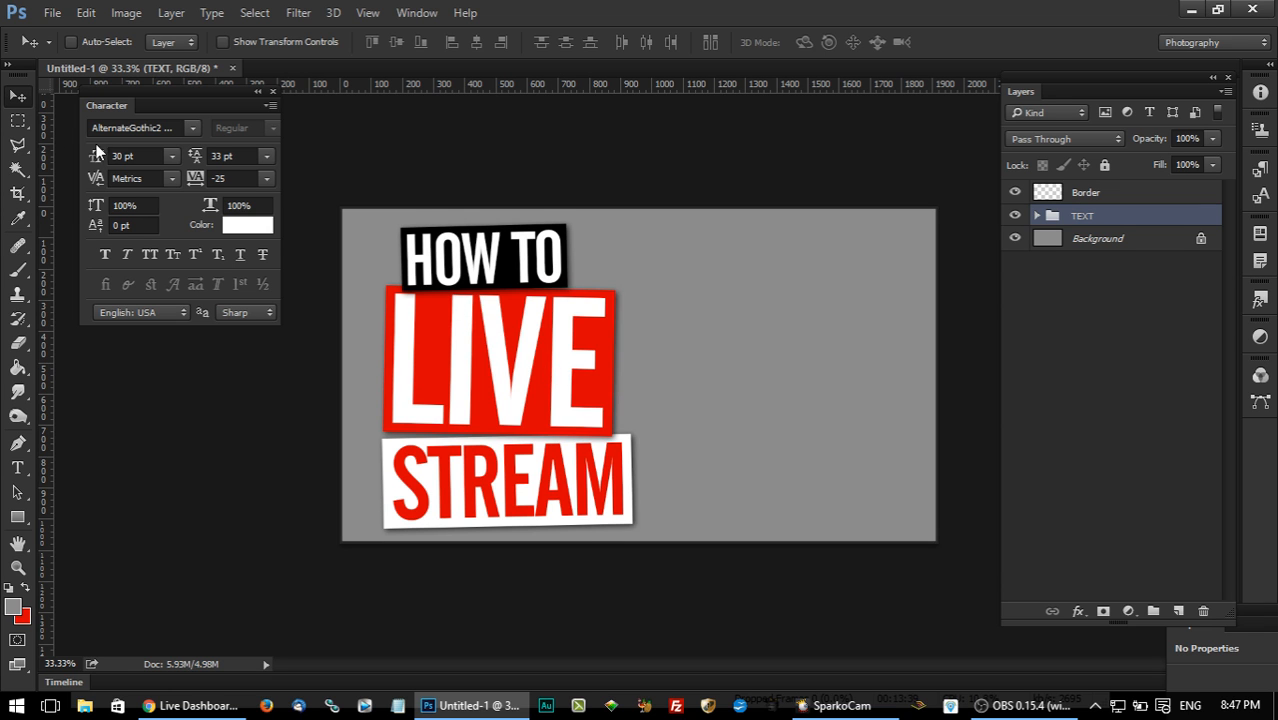
Reposition the whole TEXT group close to the left edge of the canvas.
drag(513, 322, 641, 325)
mouse_move(737, 374)
mouse_down()
mouse_move(722, 345)
mouse_move(705, 357)
mouse_move(712, 369)
mouse_up()
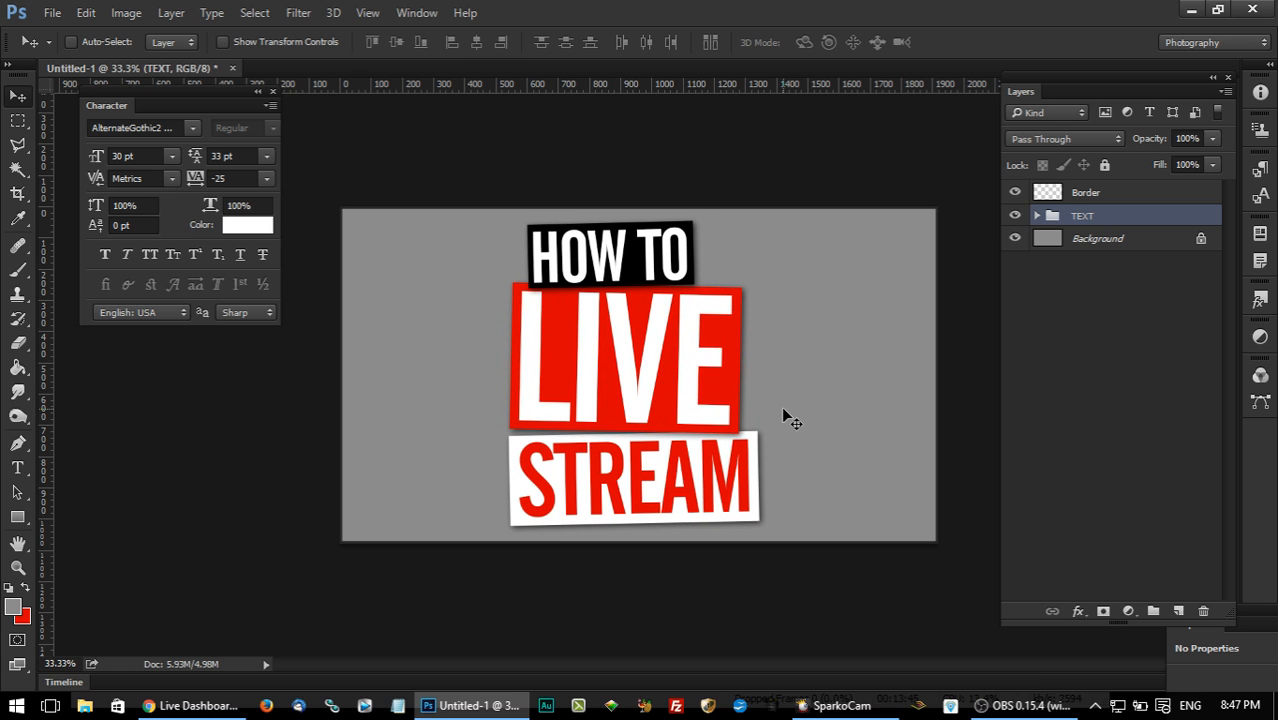
drag(807, 431, 650, 423)
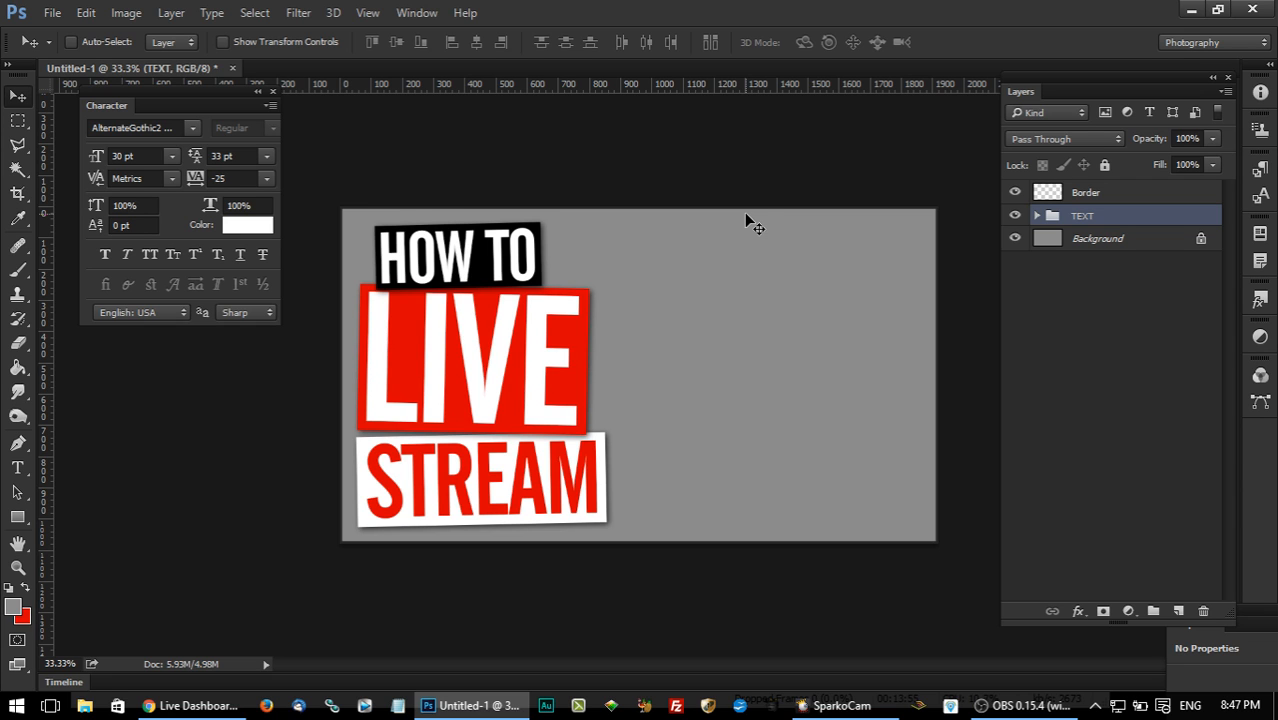
Place the stock image AdobeStock_66510315 as an embedded file directly above the Background layer.
click(53, 11)
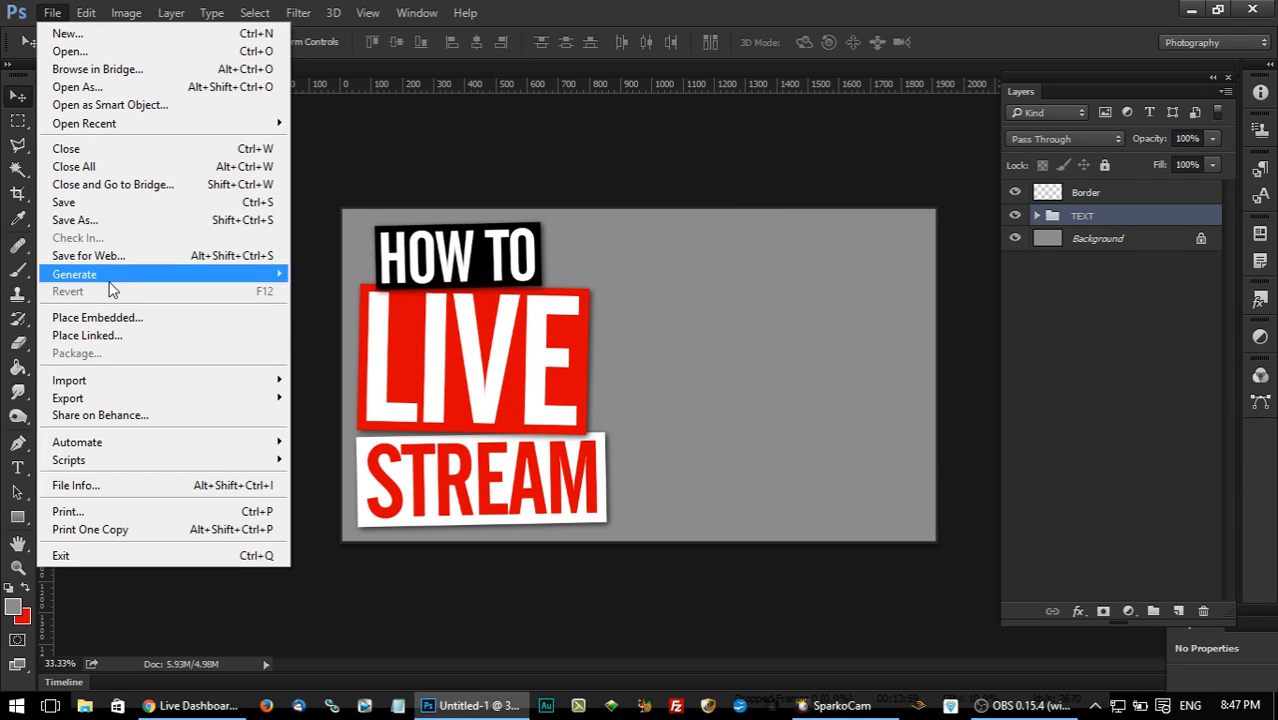
click(1123, 238)
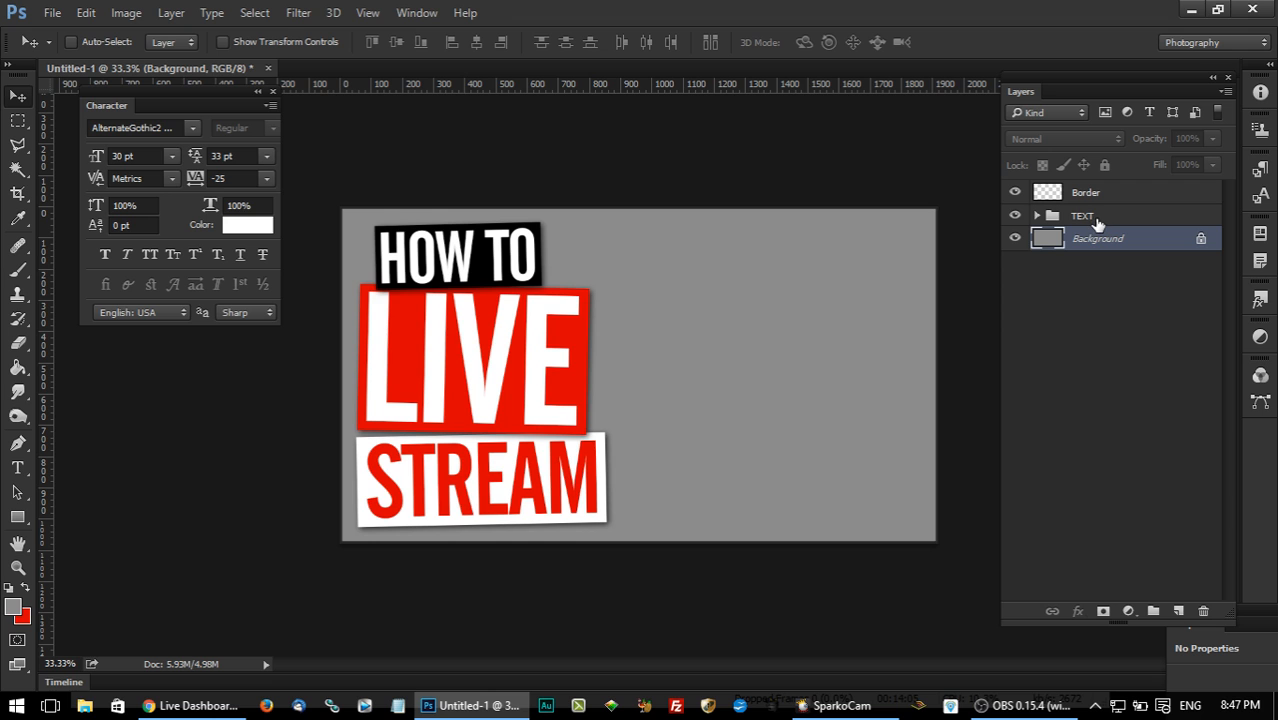
click(52, 11)
click(156, 319)
click(396, 46)
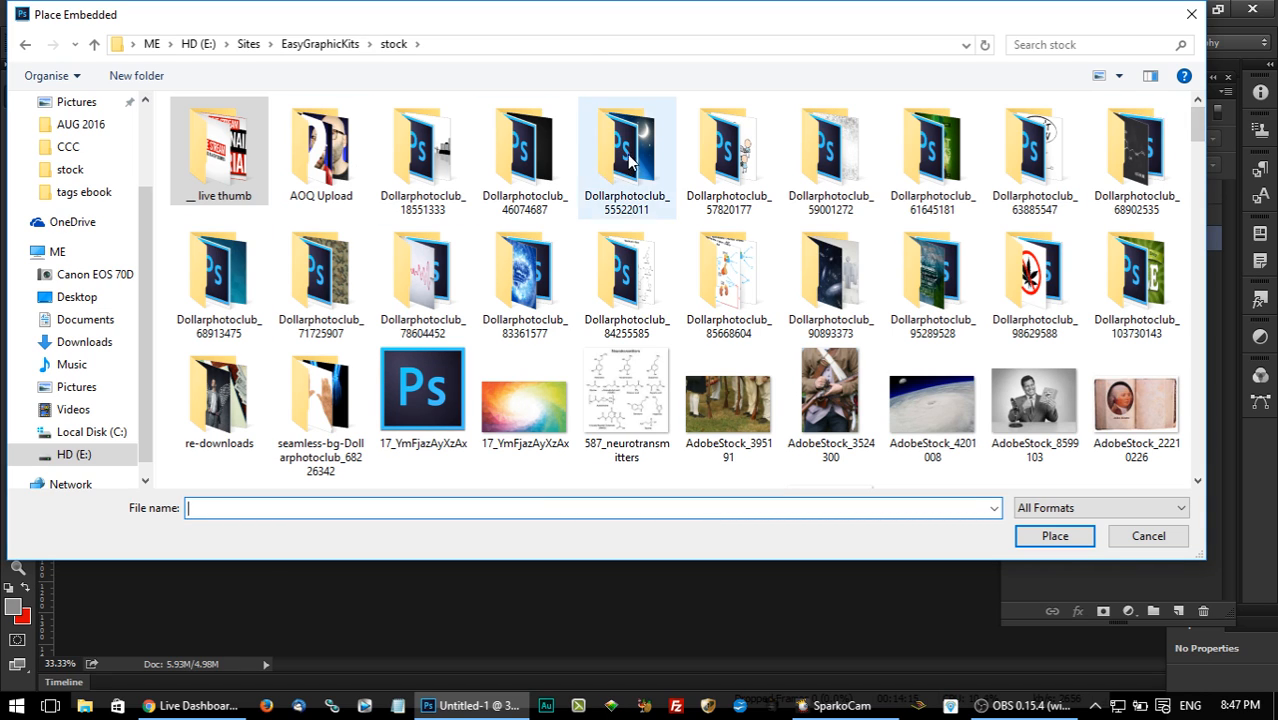
scroll(1200, 126, down, 1)
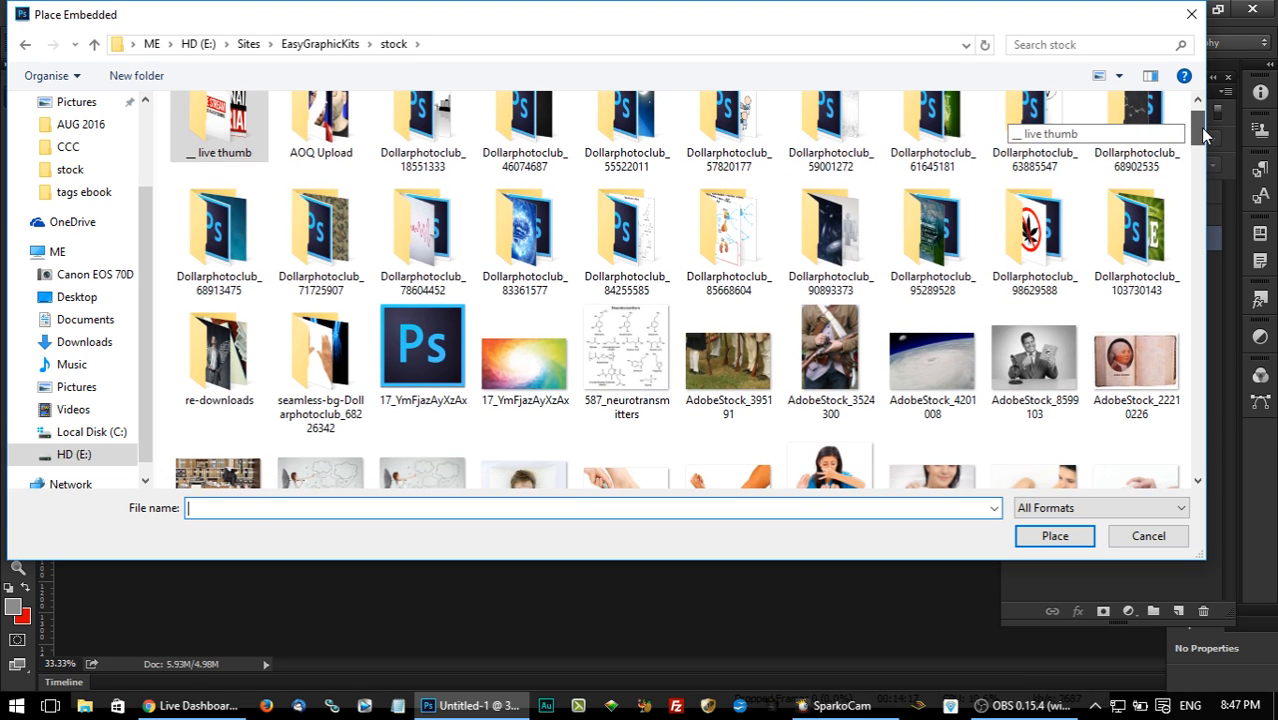
drag(1200, 127, 1203, 172)
click(524, 200)
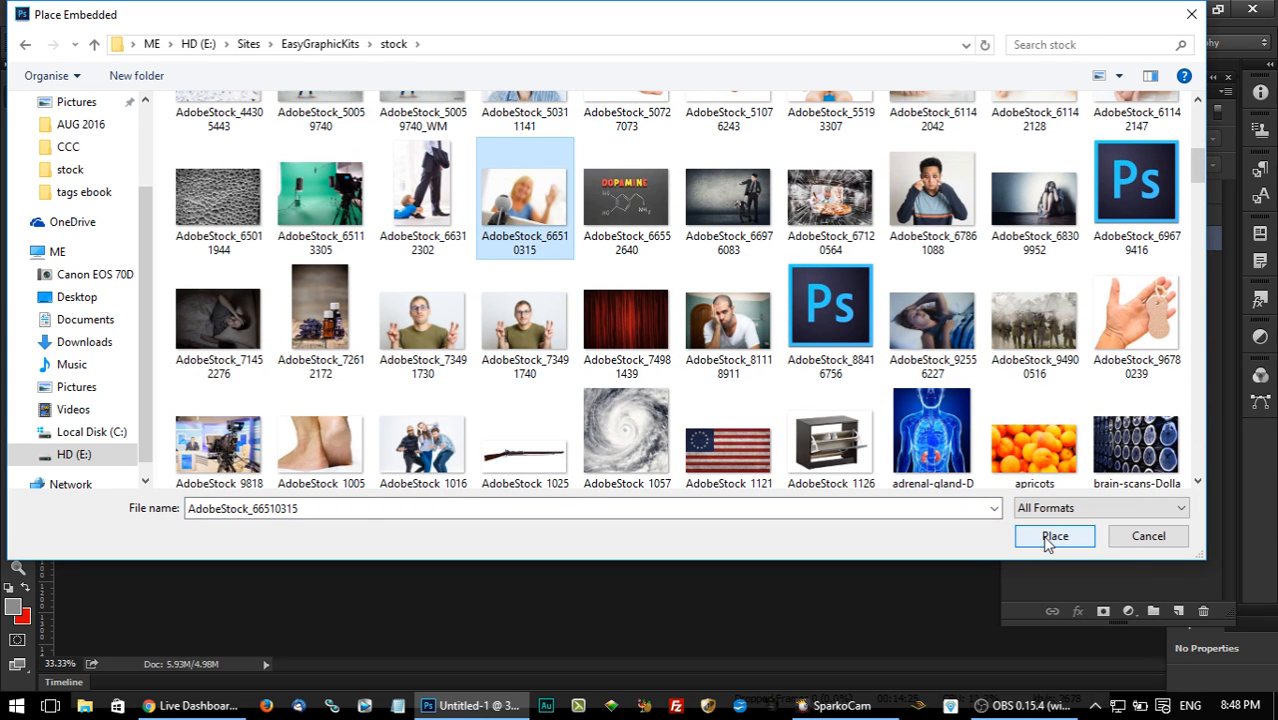
click(1050, 537)
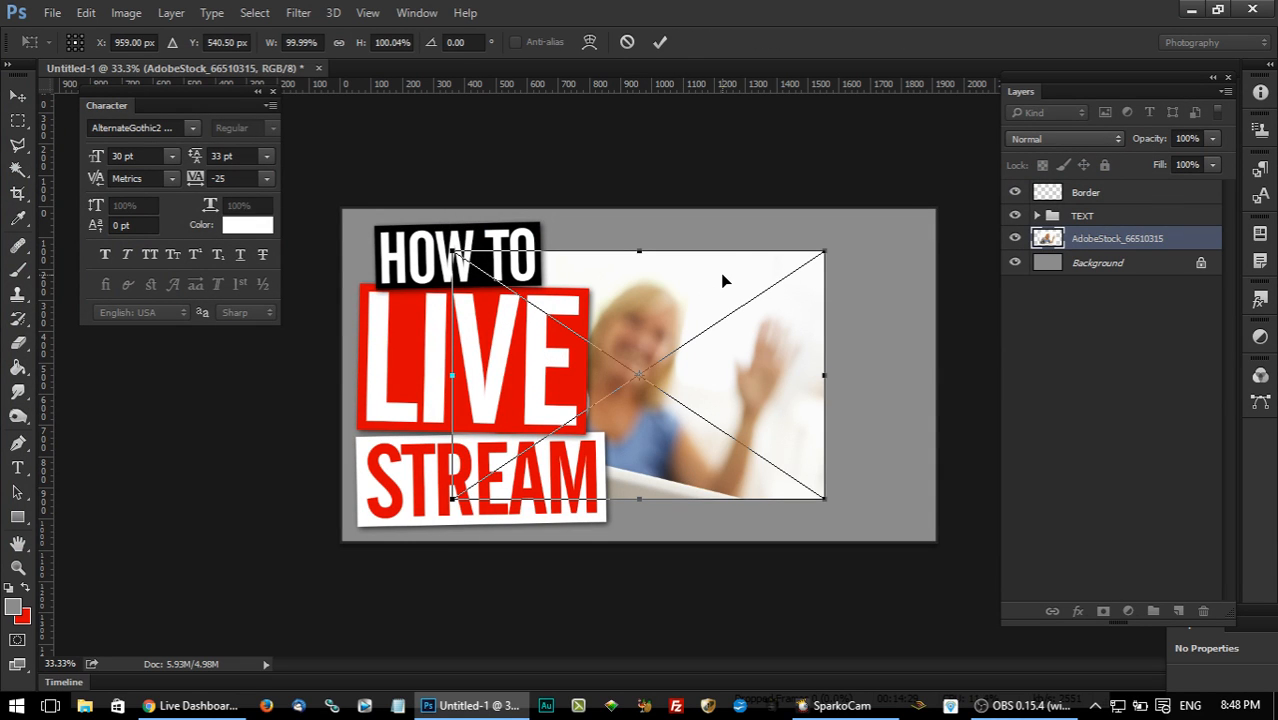
Enlarge the placed webcam photo proportionally to about 174.5% so it exceeds the canvas height.
drag(665, 281, 744, 277)
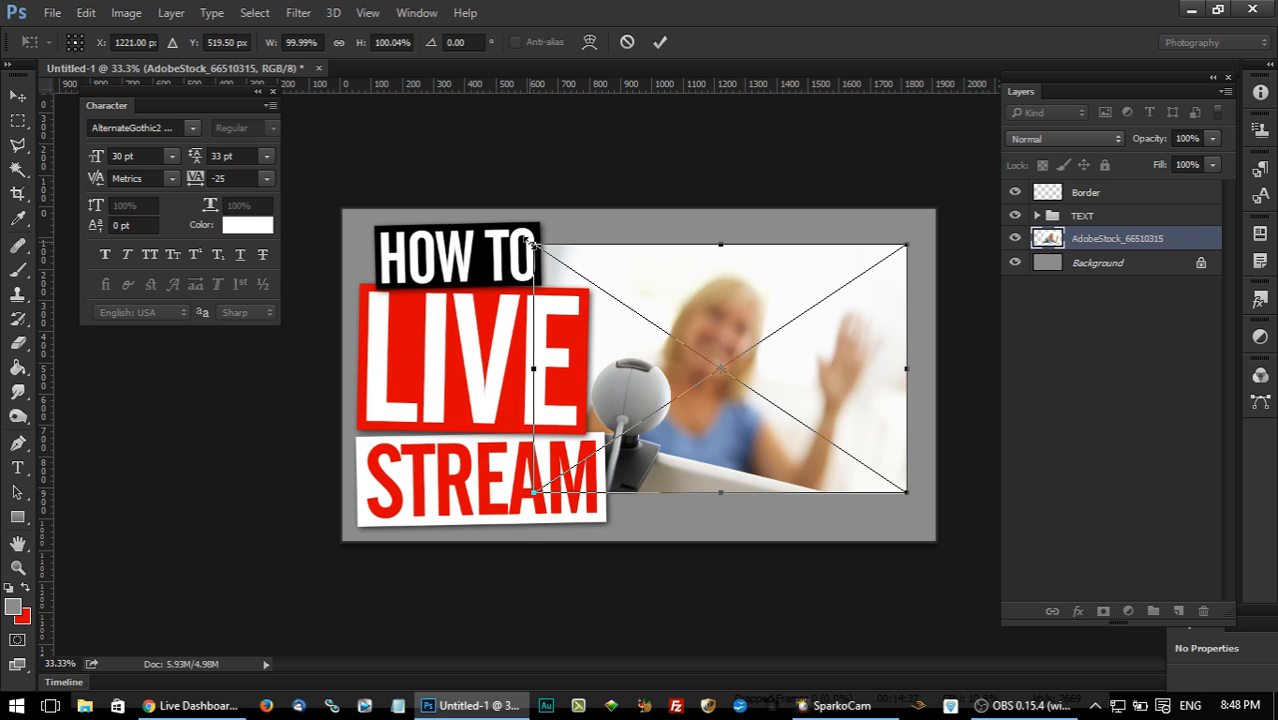
drag(533, 245, 430, 183)
drag(910, 494, 1012, 524)
drag(842, 416, 950, 383)
drag(518, 181, 410, 147)
Position the webcam photo at X 1538, Y 525 px, with the webcam beside the title blocks, and commit the placement.
drag(709, 260, 848, 309)
key(Right)
key(Left)
key(Left)
key(Up)
key(Down)
key(Left)
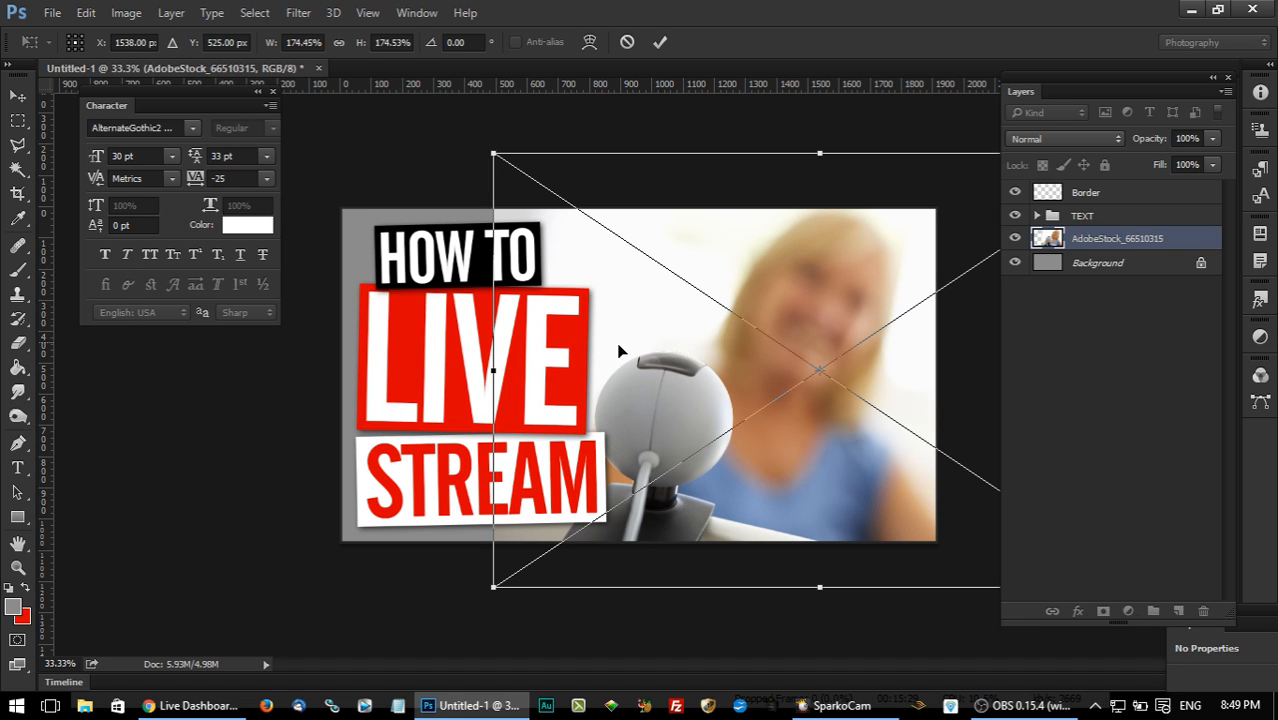
click(17, 96)
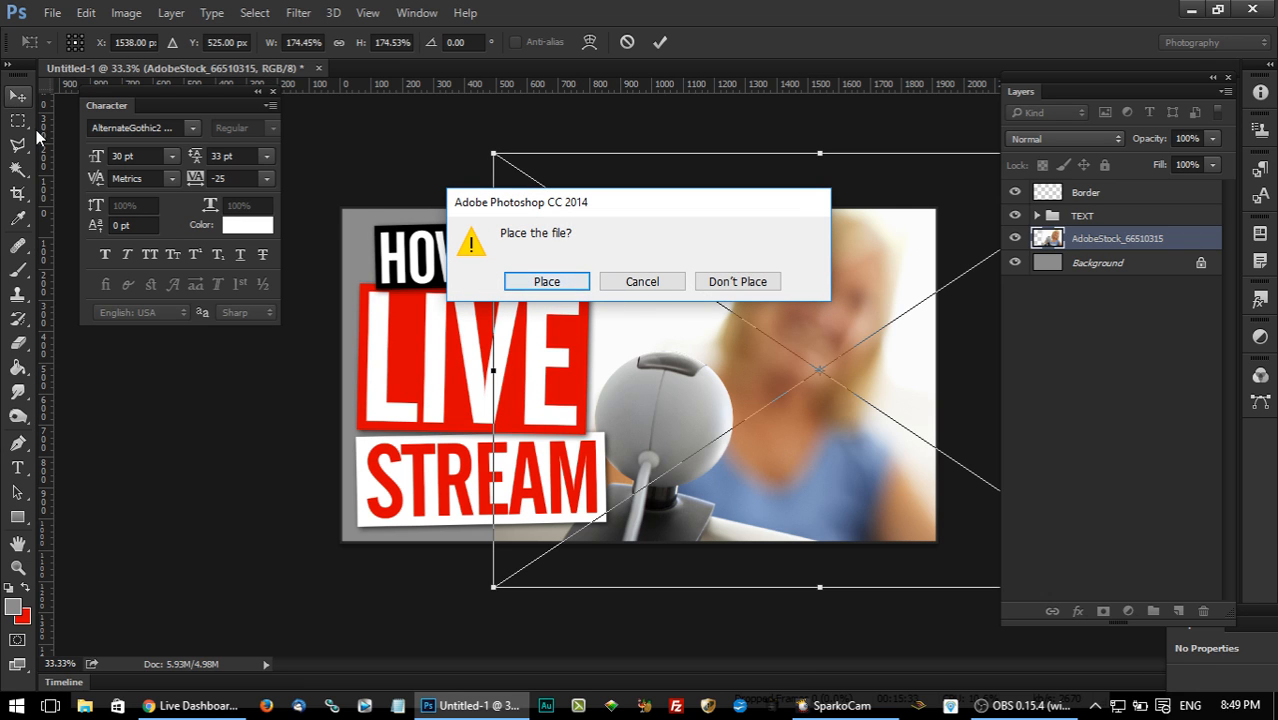
click(546, 282)
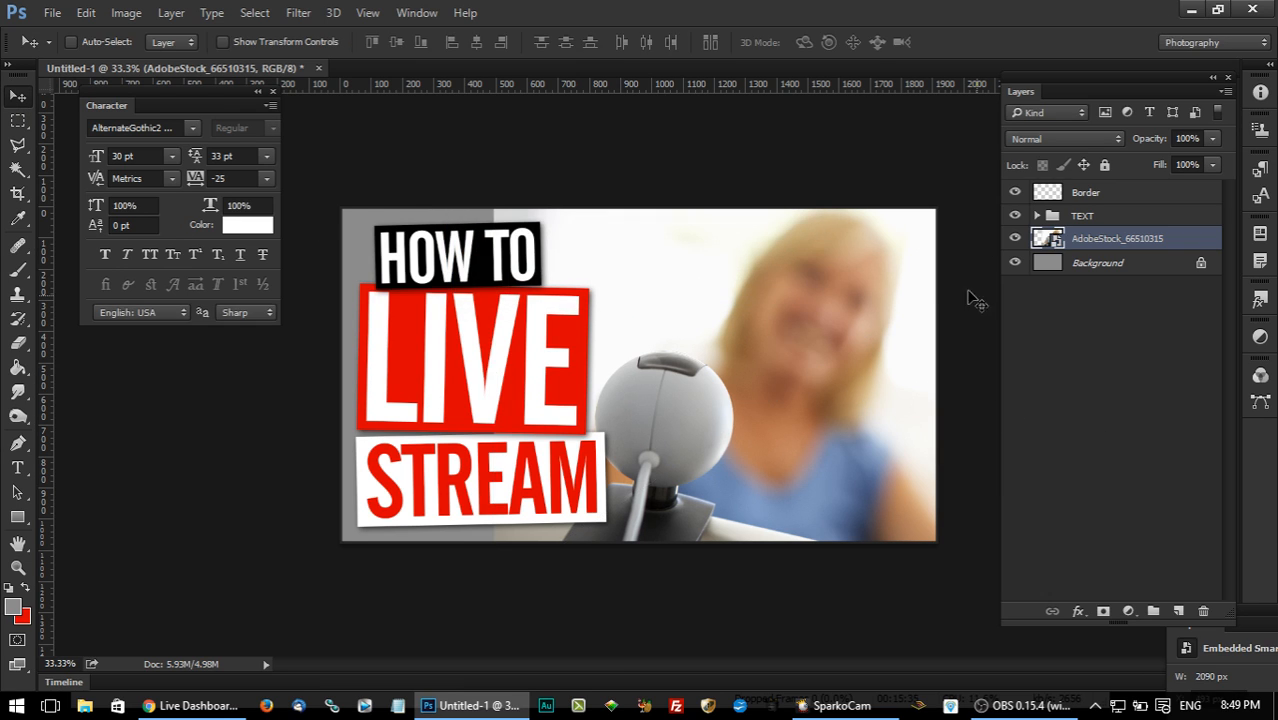
Duplicate the Background layer as Background copy within the same document.
click(1103, 262)
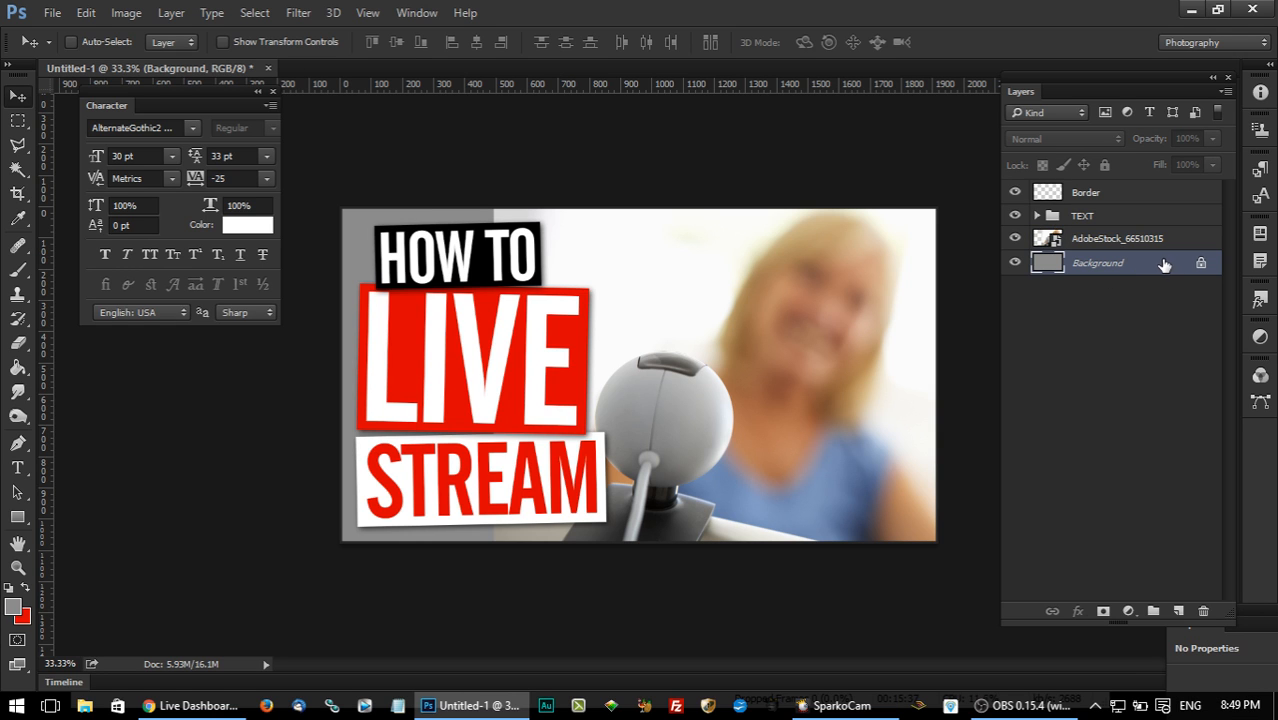
right_click(1160, 264)
click(1130, 294)
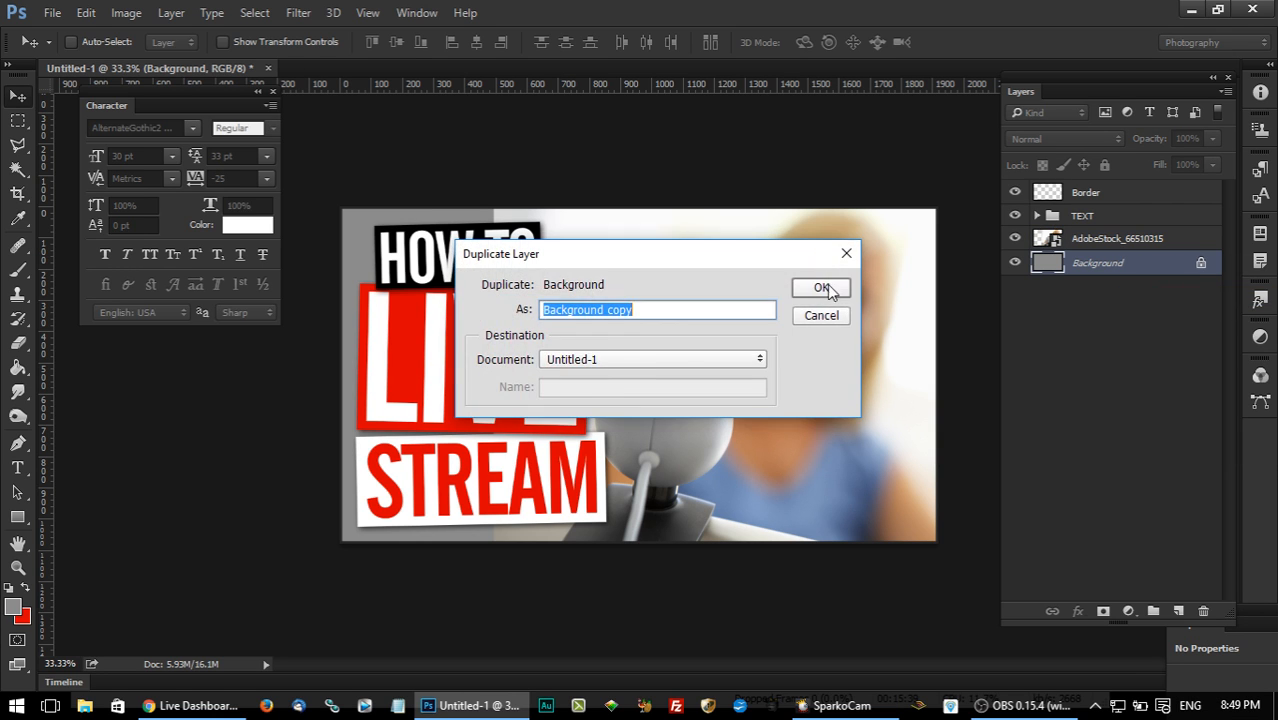
click(822, 290)
Add a 100% opacity Color Overlay in #fcfcfc, sampled from the photo's near-white backdrop, to the Background copy layer.
double_click(1178, 270)
drag(568, 78, 1089, 94)
click(900, 316)
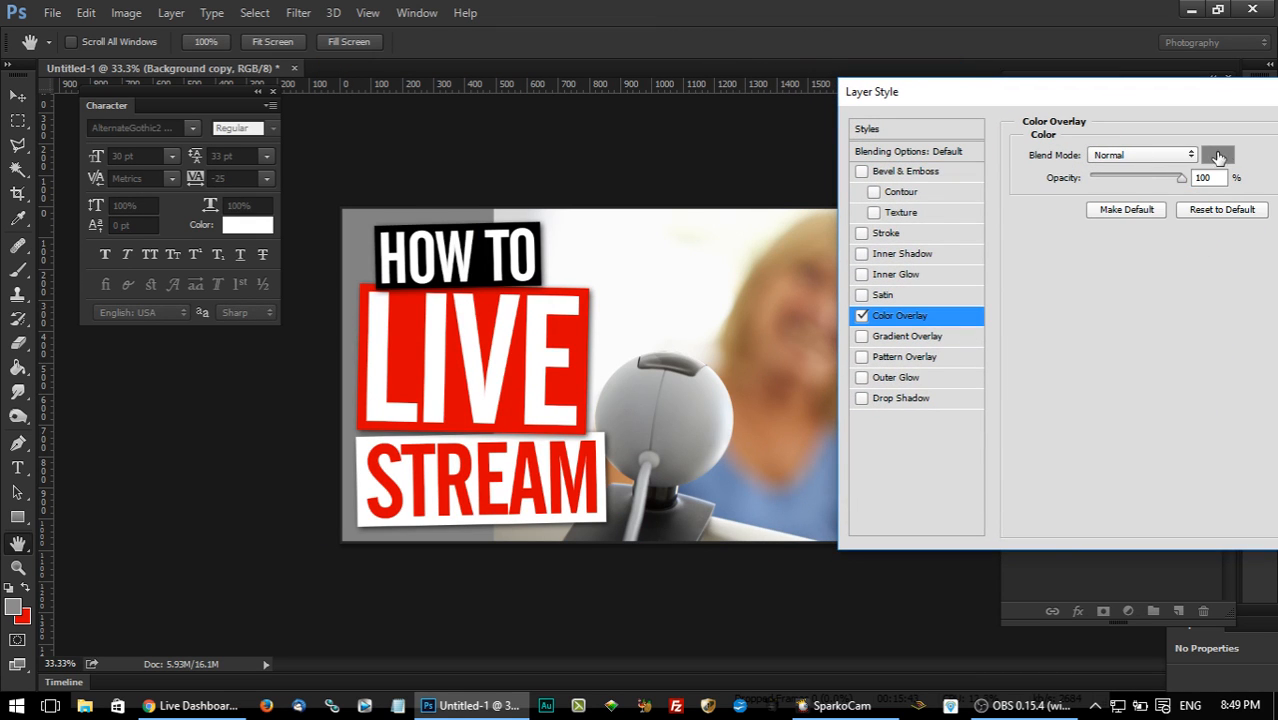
click(1217, 154)
click(580, 240)
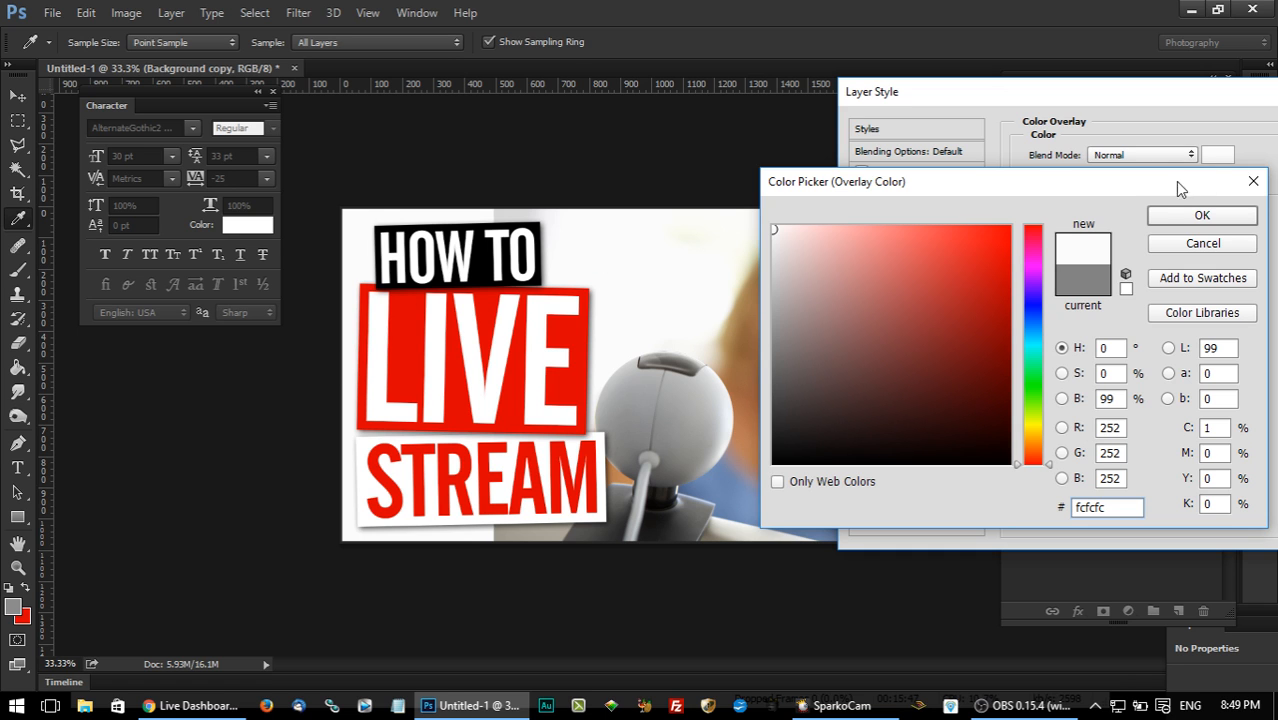
click(1201, 215)
drag(1089, 92, 841, 100)
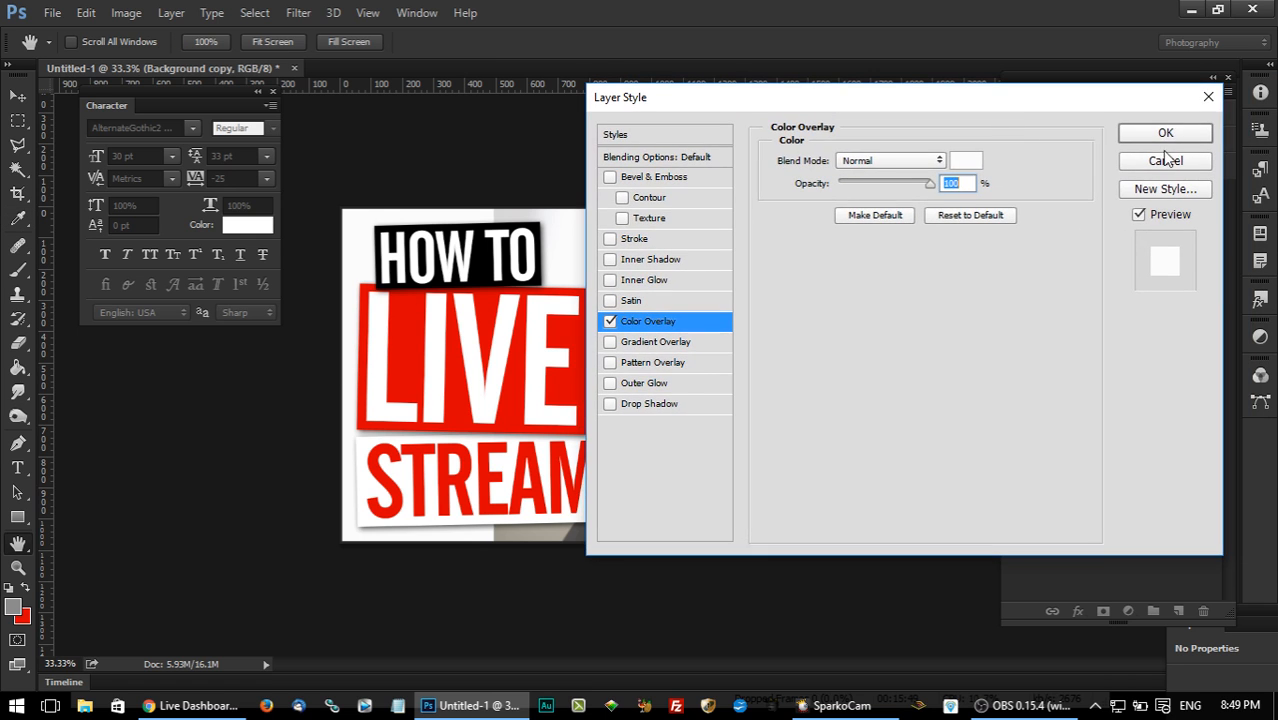
click(1190, 135)
Rasterize the AdobeStock_66510315 smart object layer.
click(1122, 240)
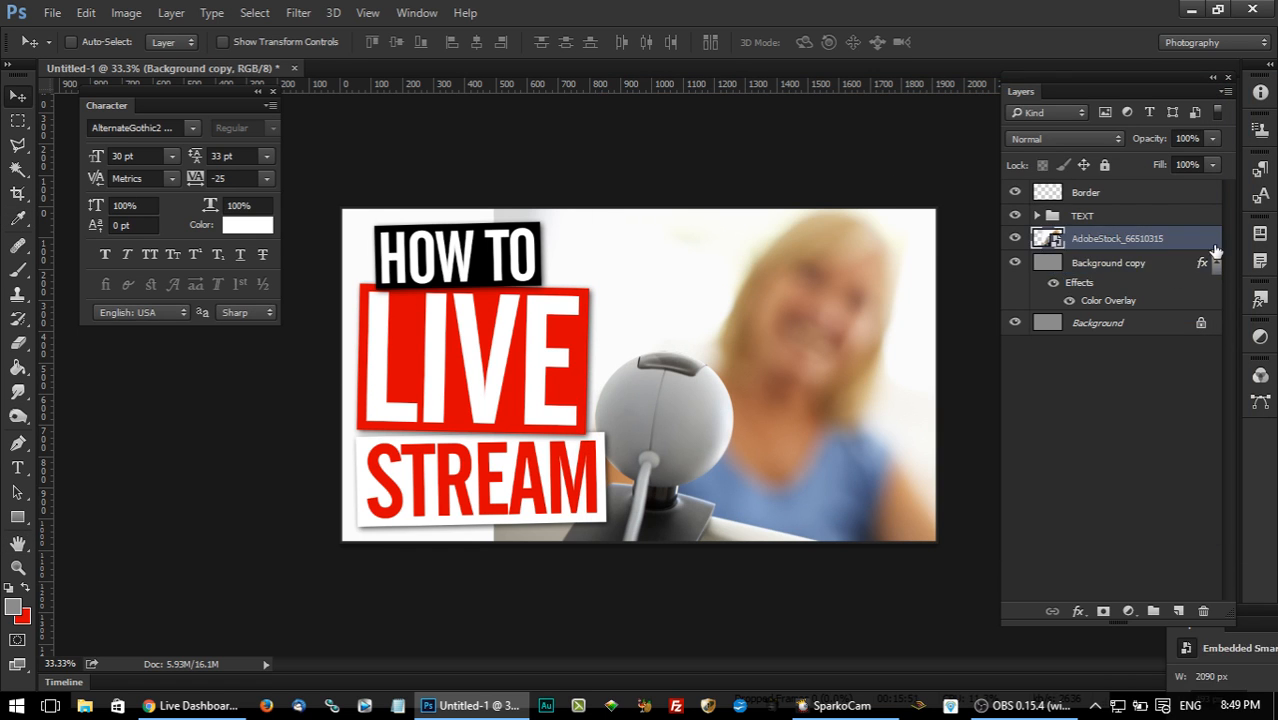
right_click(1162, 237)
click(1187, 243)
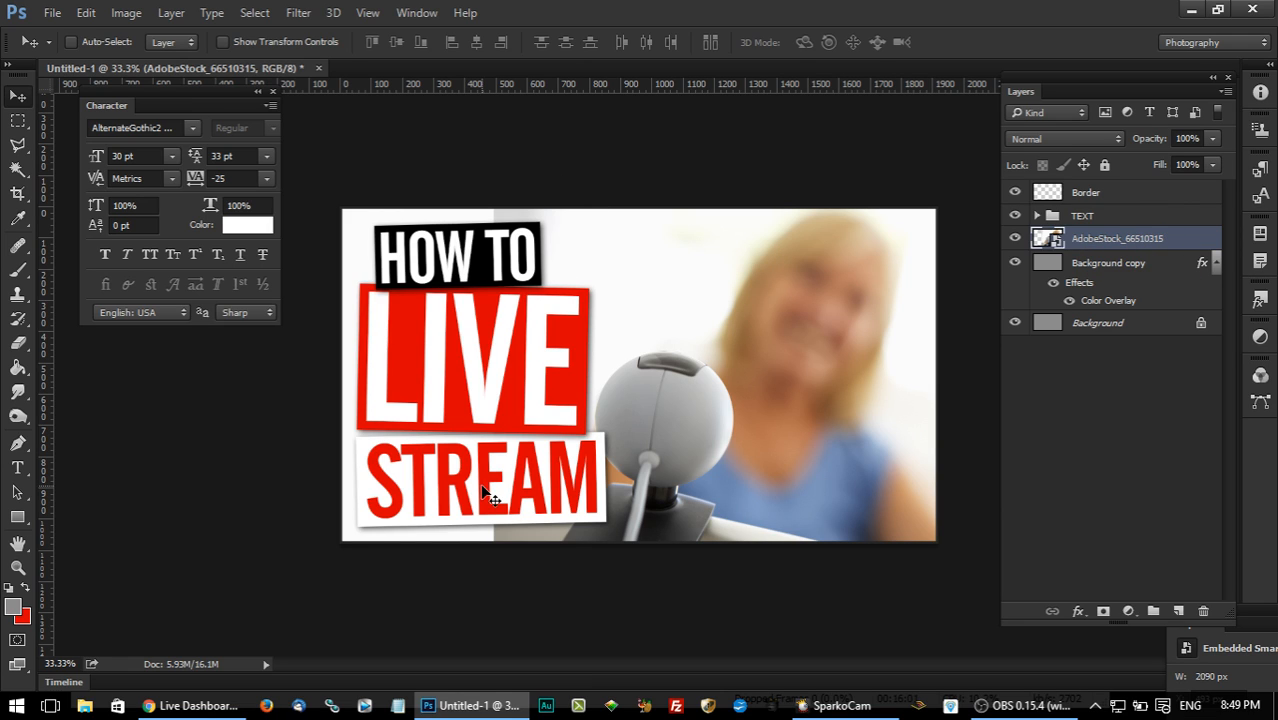
right_click(1136, 240)
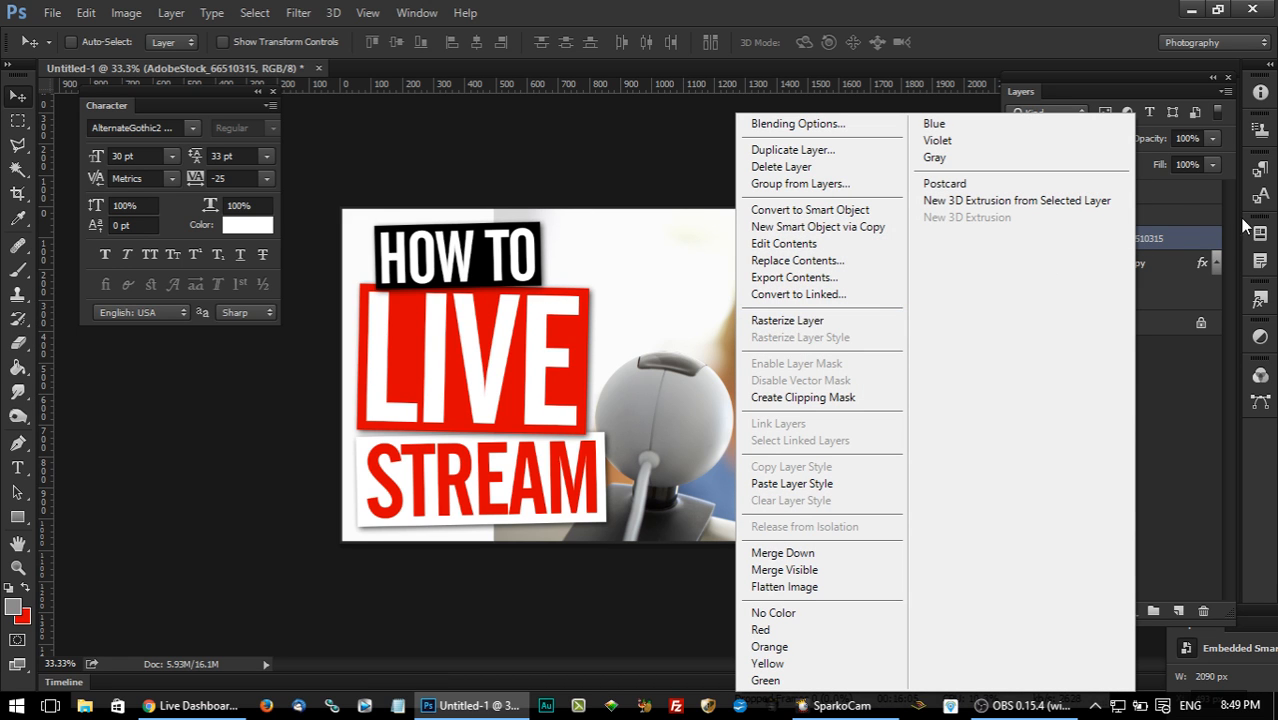
click(787, 320)
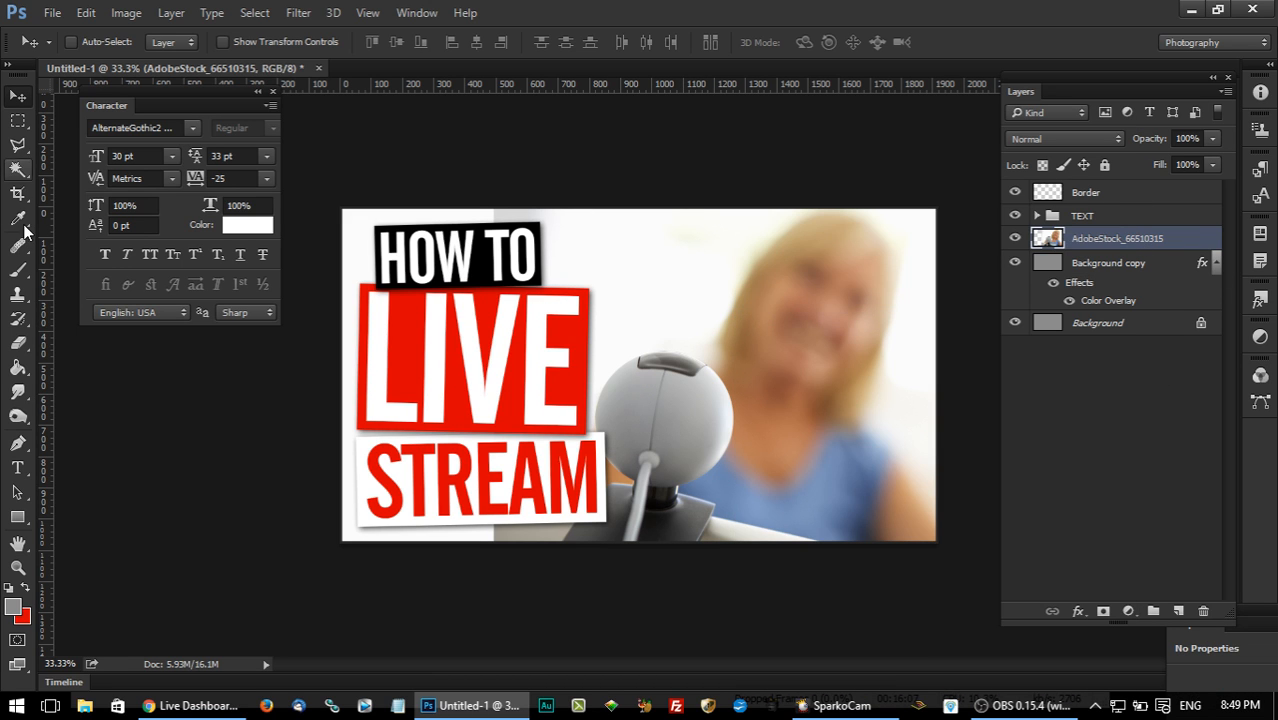
Set up the Eraser with a soft round brush at 65 px and reduced hardness.
click(18, 343)
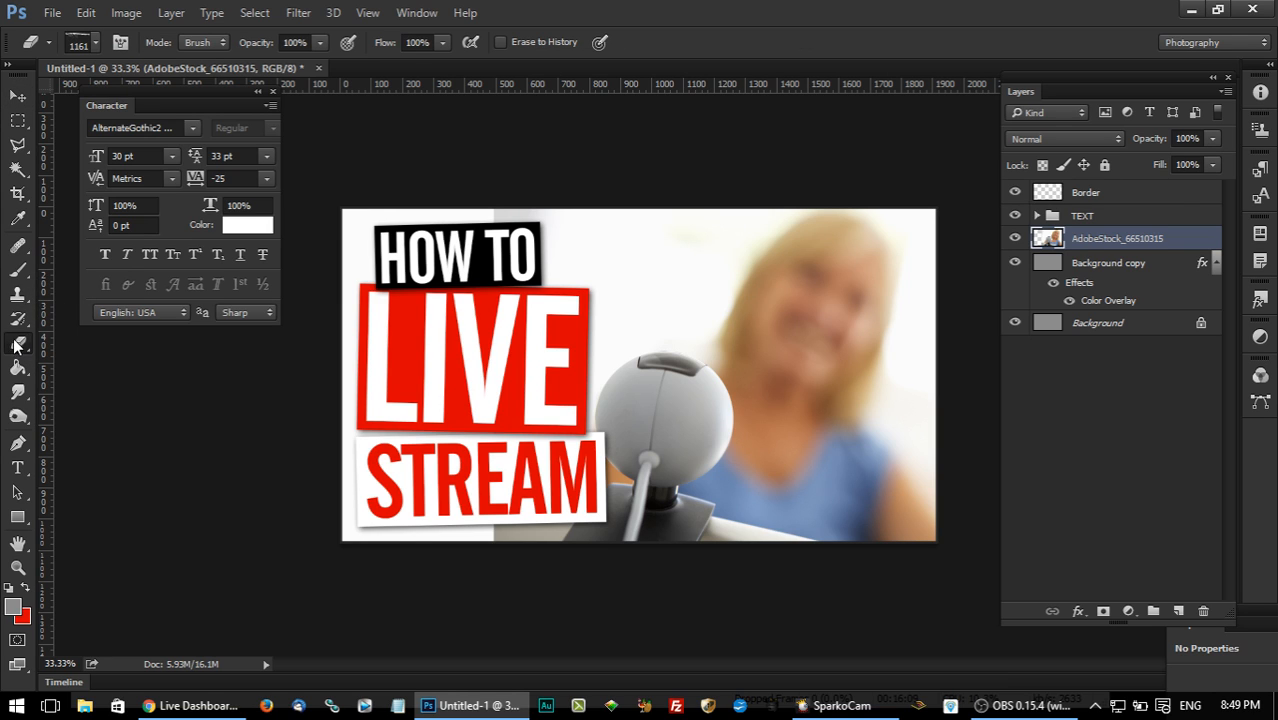
click(94, 42)
click(218, 187)
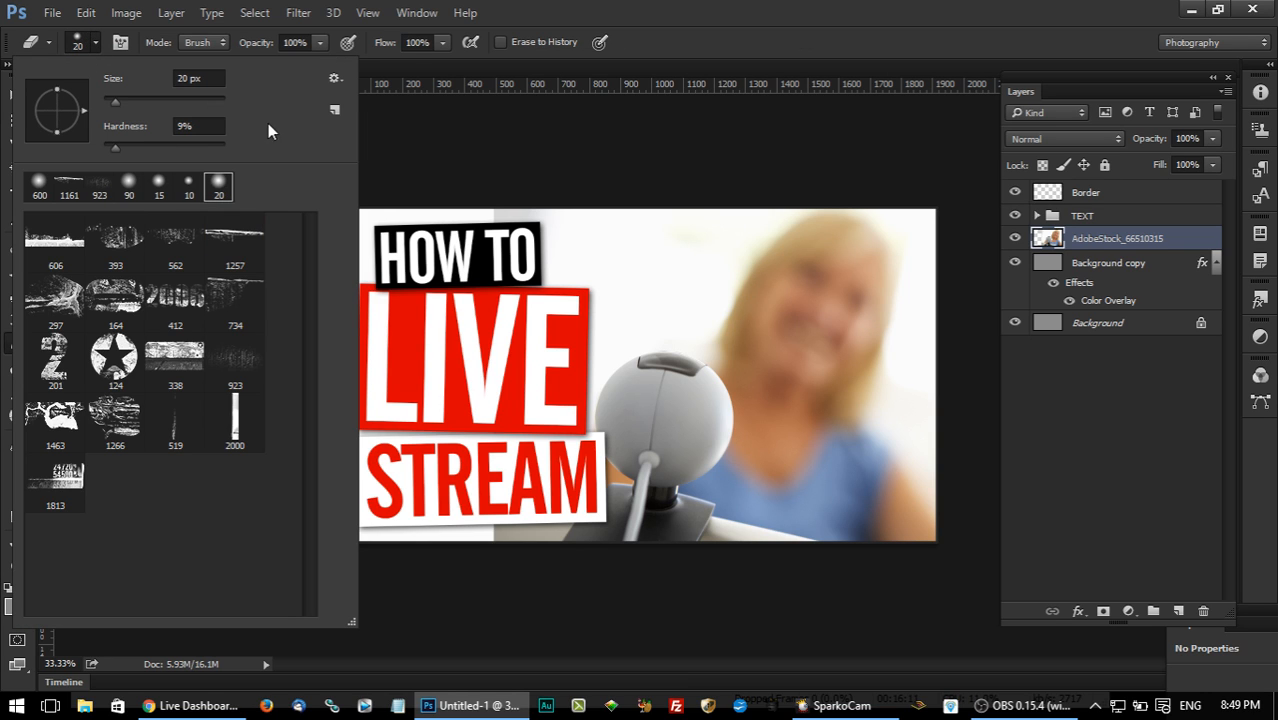
drag(123, 147, 110, 146)
drag(115, 101, 141, 104)
click(536, 10)
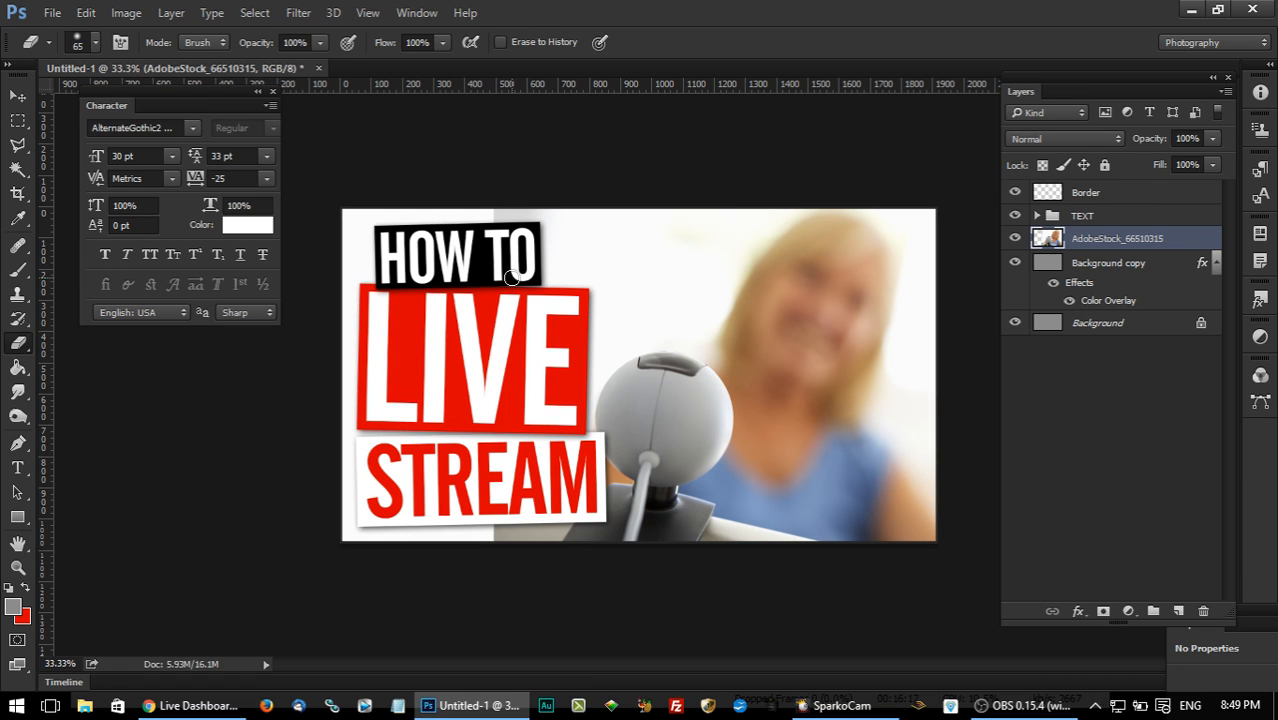
Enlarge the eraser brush to 800 px and erase along the upper part of the photo's hard left edge.
key(bracketright)
key(bracketright)
key(bracketright)
key(bracketright)
key(bracketright)
key(bracketright)
key(bracketright)
key(bracketright)
key(bracketright)
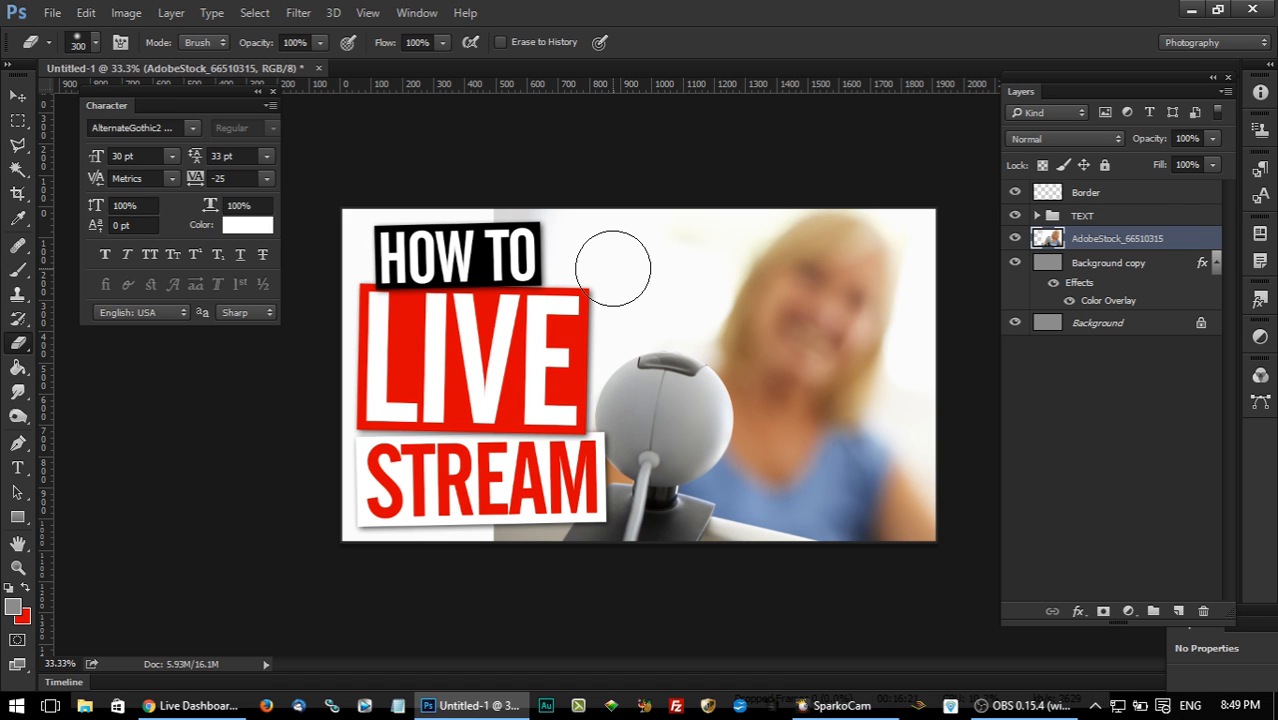
key(bracketright)
key(bracketright)
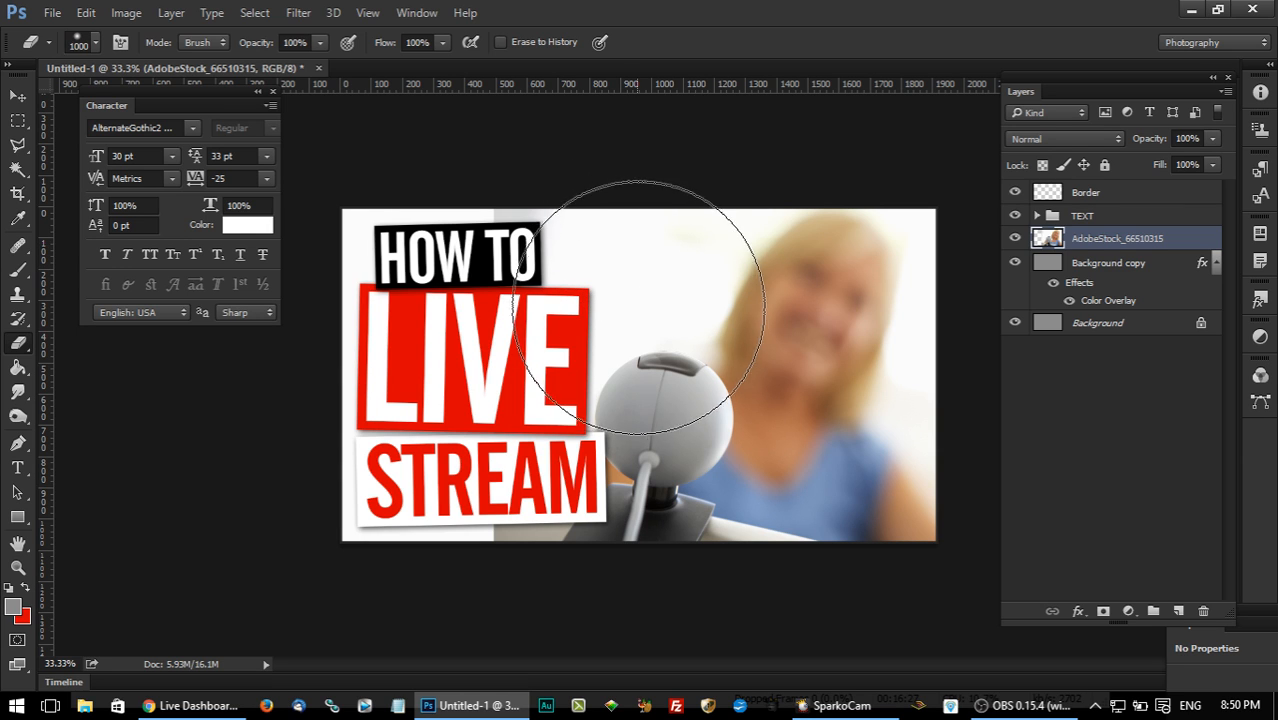
key(bracketright)
key(bracketright)
key(bracketright)
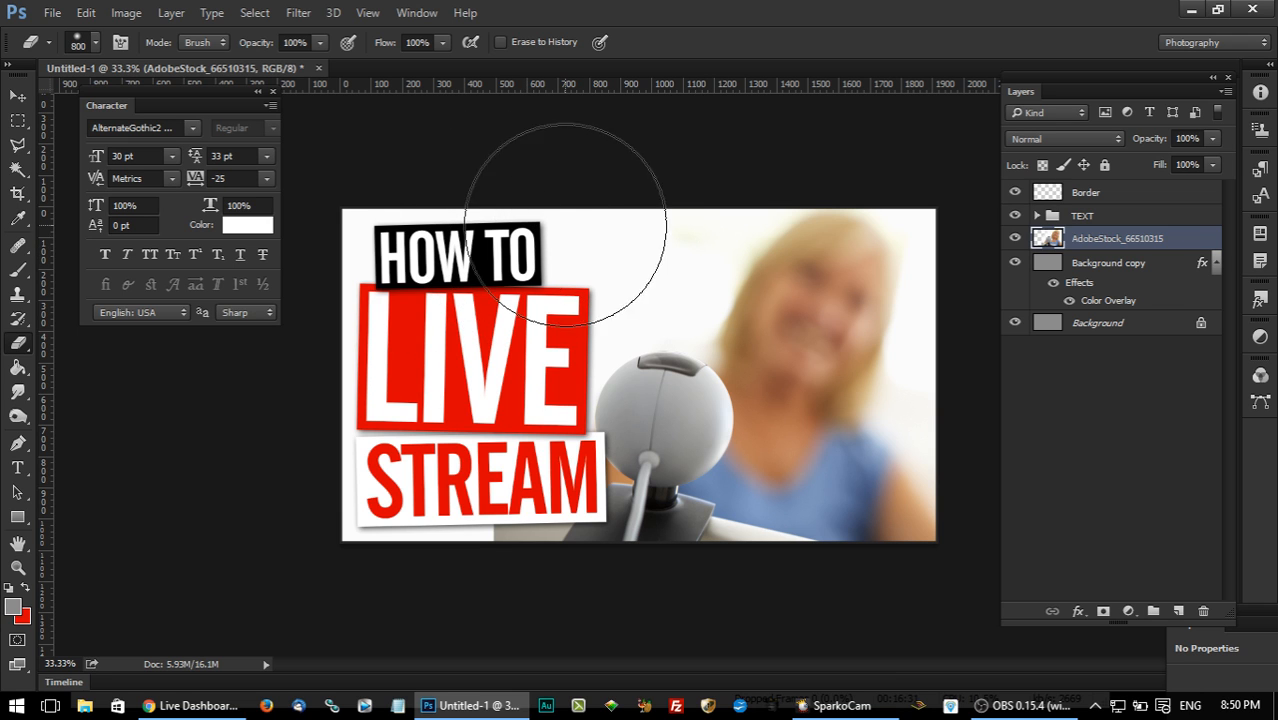
Undo the last eraser stroke and soften the photo's left edge with the eraser at 11% flow.
click(88, 13)
click(124, 13)
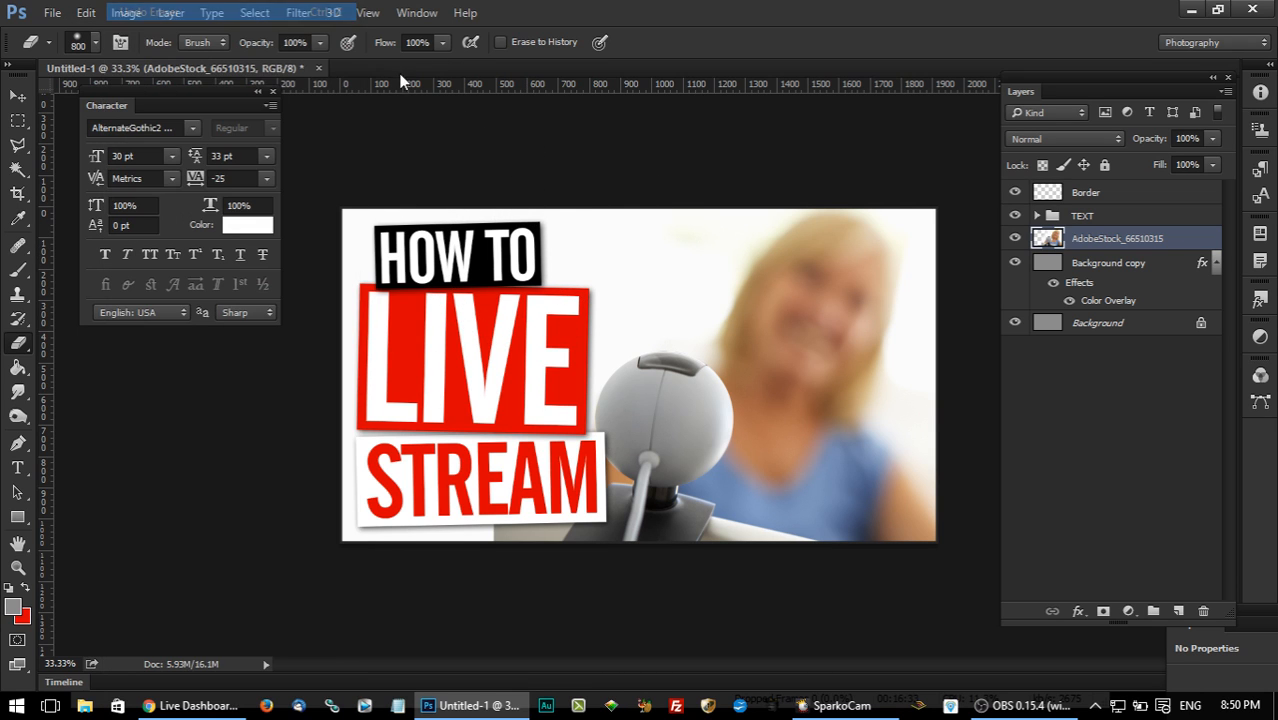
mouse_move(443, 44)
mouse_down()
mouse_move(390, 70)
mouse_move(363, 66)
mouse_up()
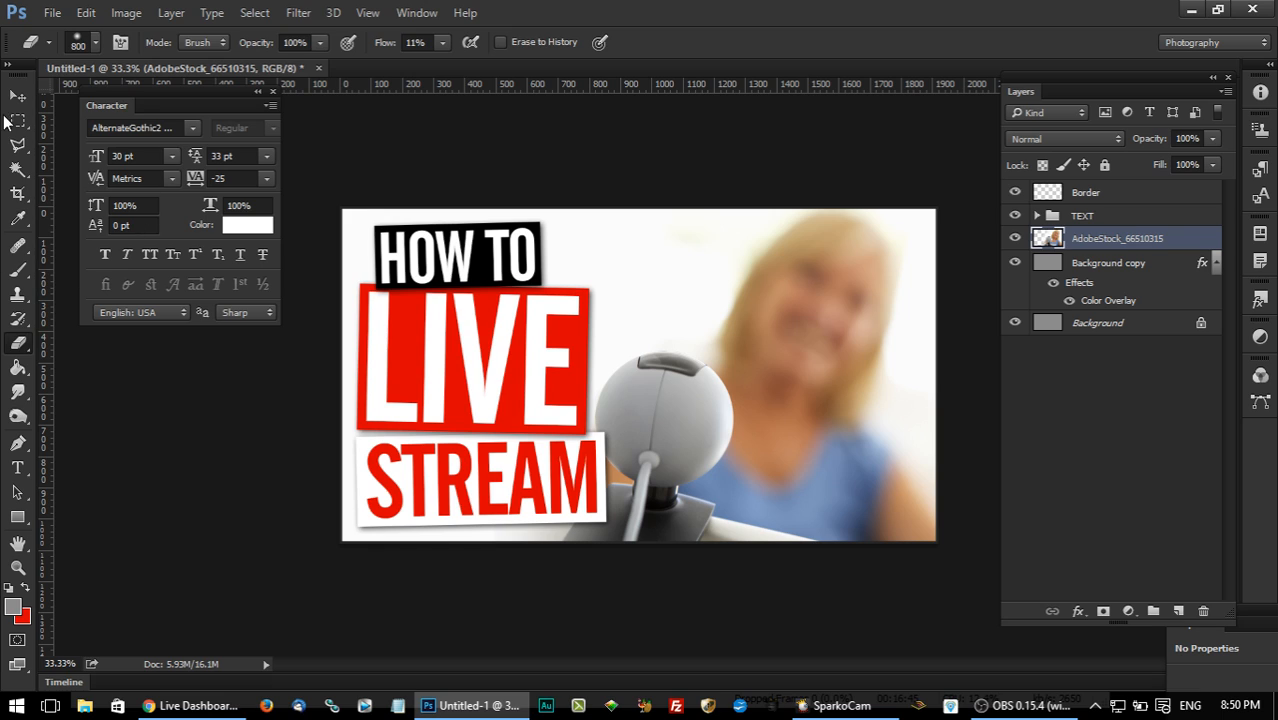
Merge the AdobeStock_66510315 photo layer and the Background copy layer into one layer.
click(17, 121)
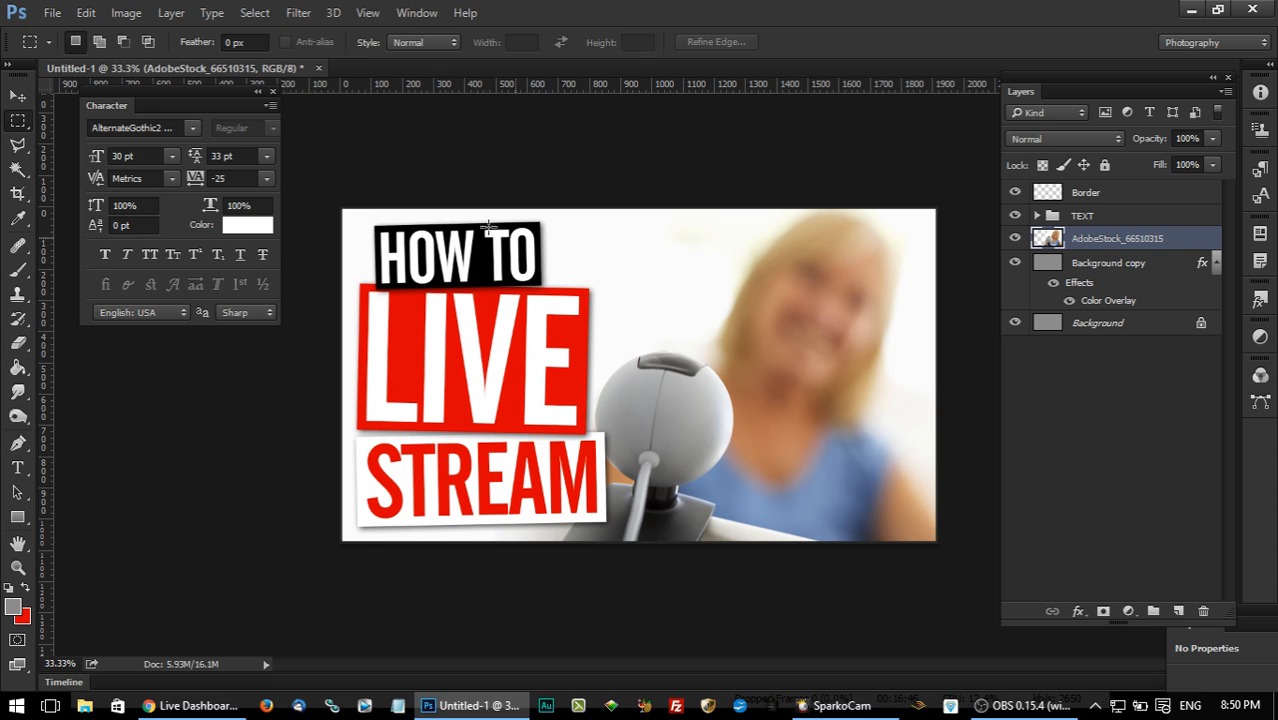
ctrl+click(1105, 265)
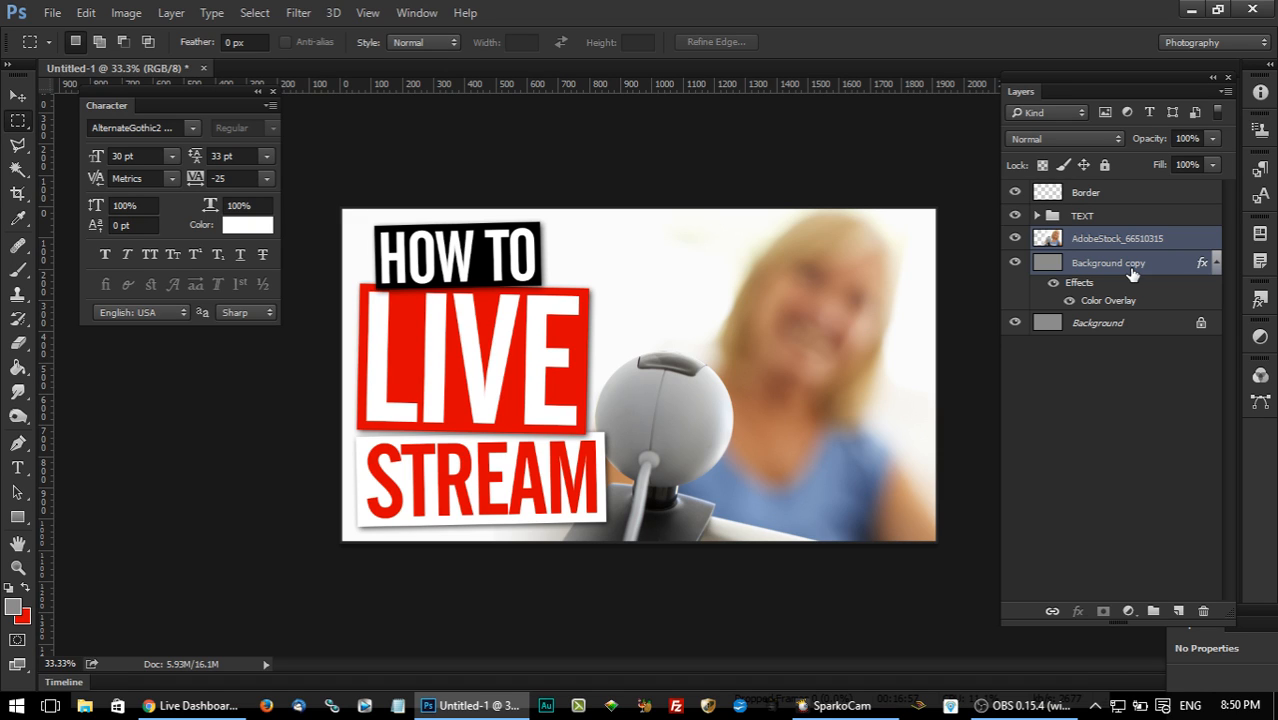
key(ctrl+e)
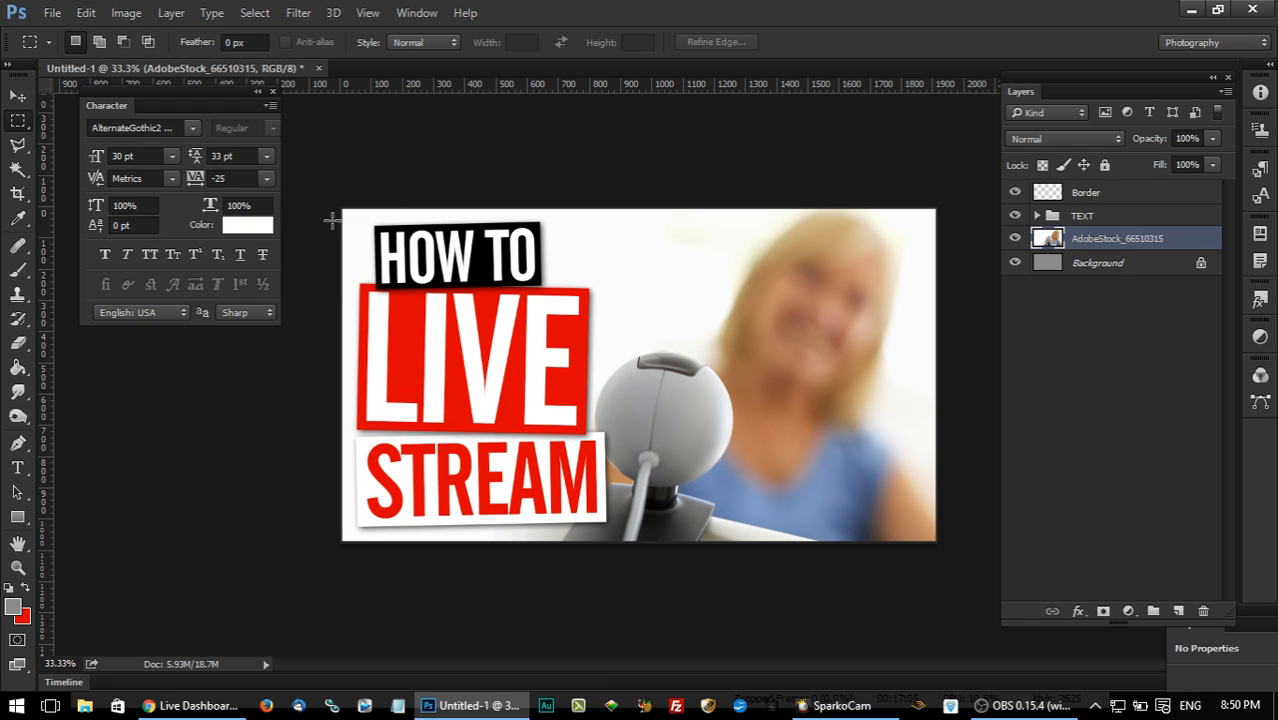
Trim the merged photo layer to the canvas with a full-canvas selection mask, baked in by converting to a smart object and rasterizing.
drag(342, 208, 975, 566)
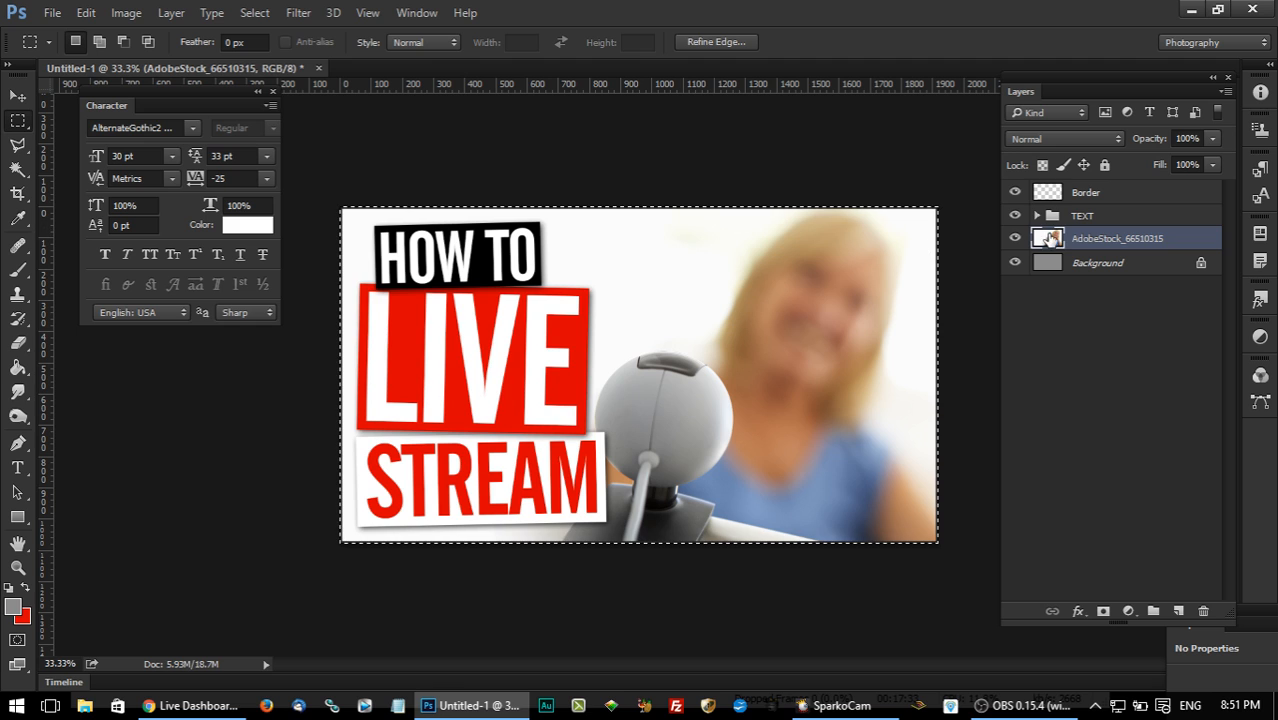
click(1103, 611)
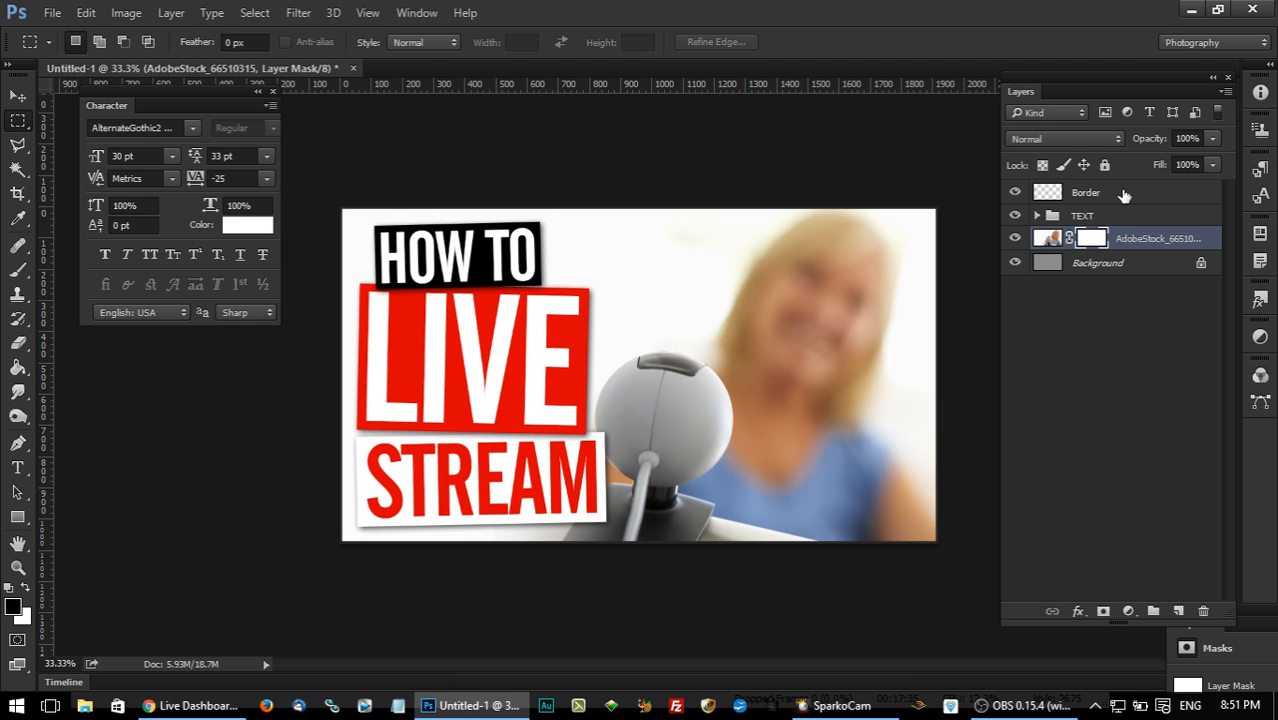
right_click(1156, 260)
right_click(1152, 240)
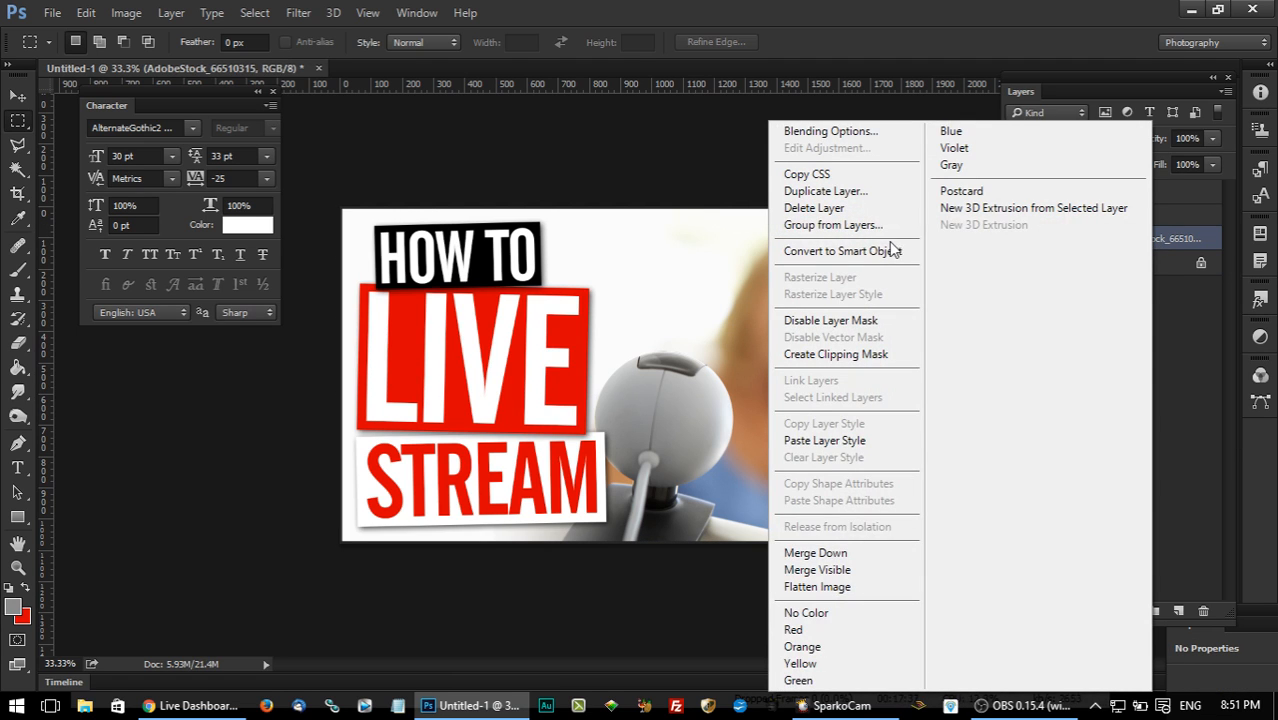
click(888, 249)
right_click(1170, 243)
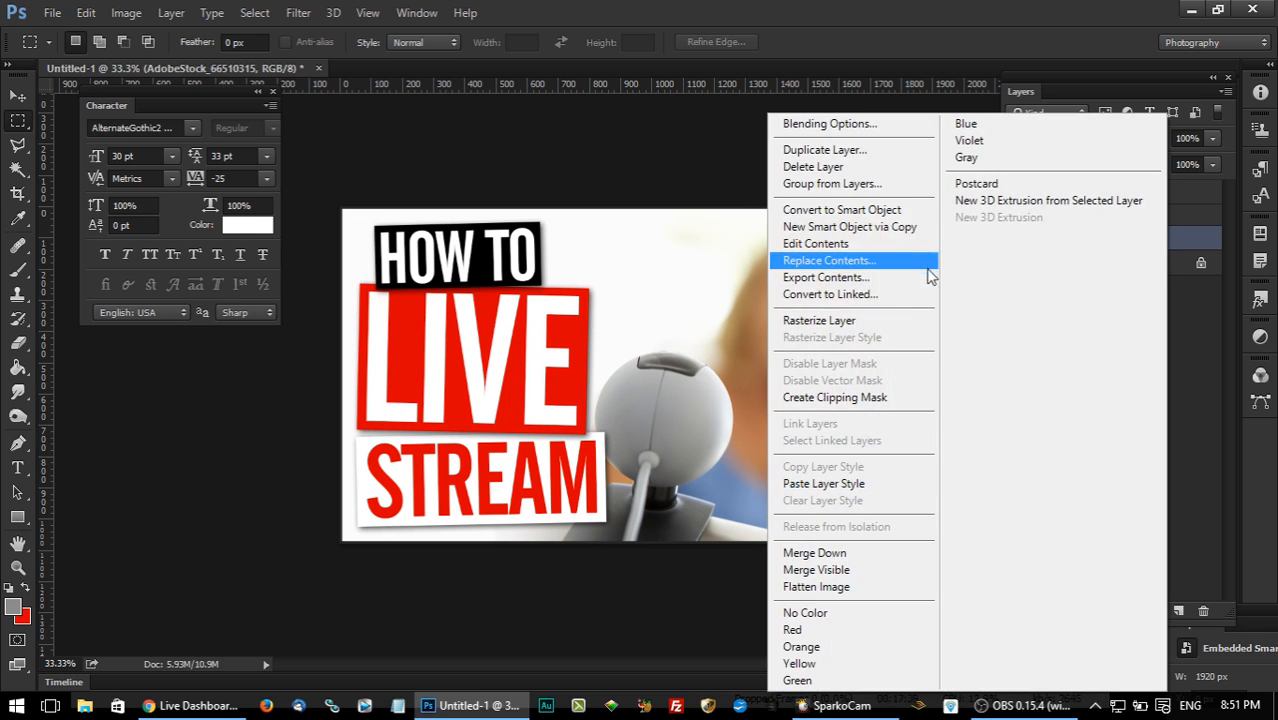
click(897, 318)
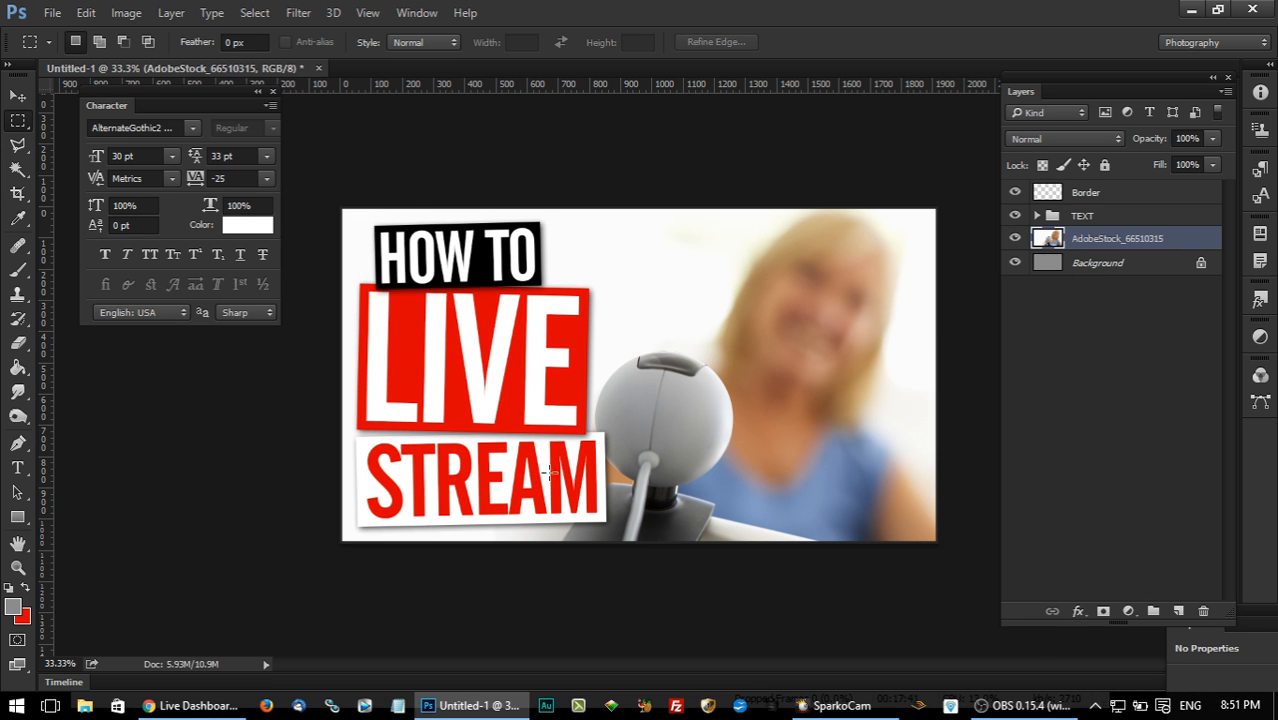
Check the merged photo layer by toggling its visibility, and open it in the Totally Rad RadLab filter.
click(1015, 238)
click(1015, 238)
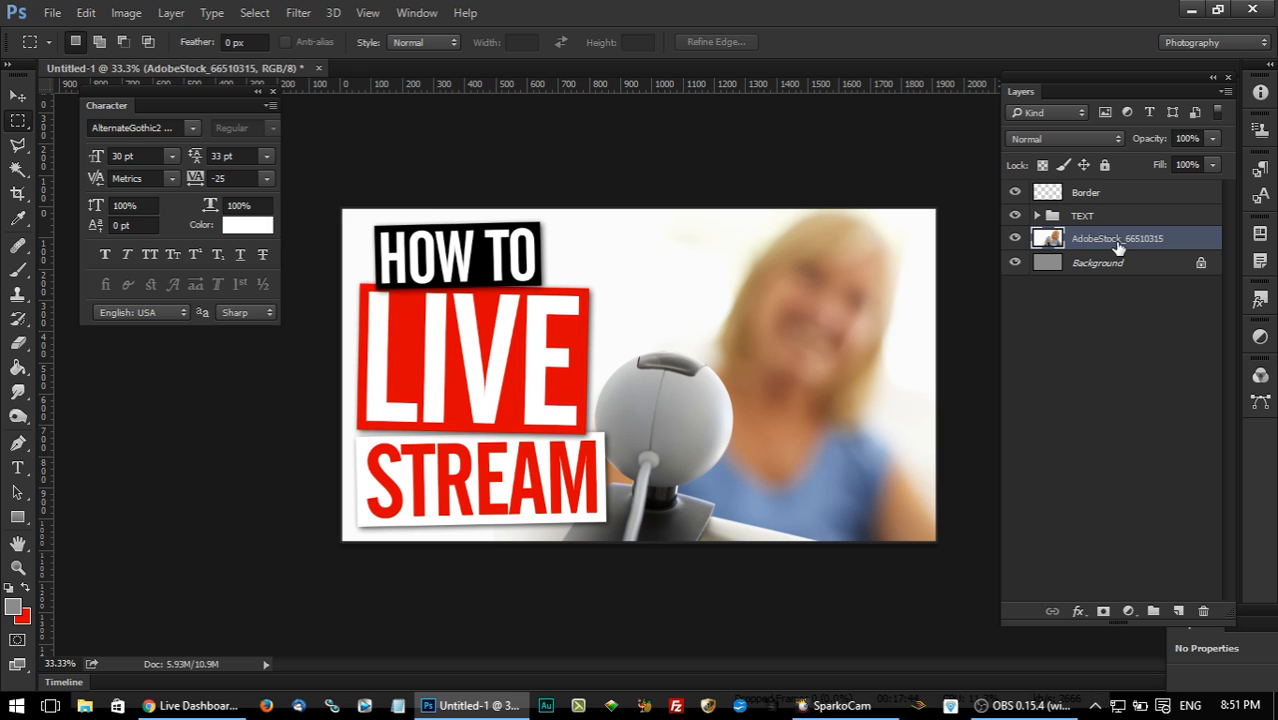
click(289, 10)
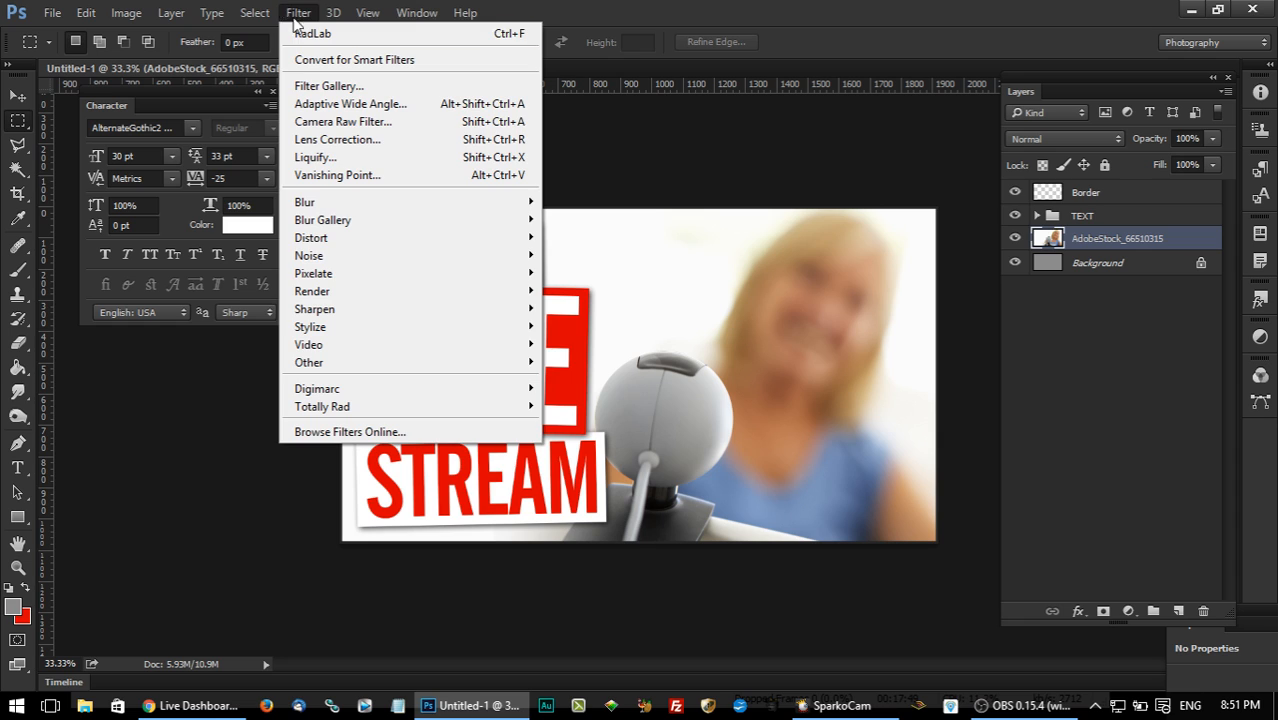
click(294, 10)
click(294, 10)
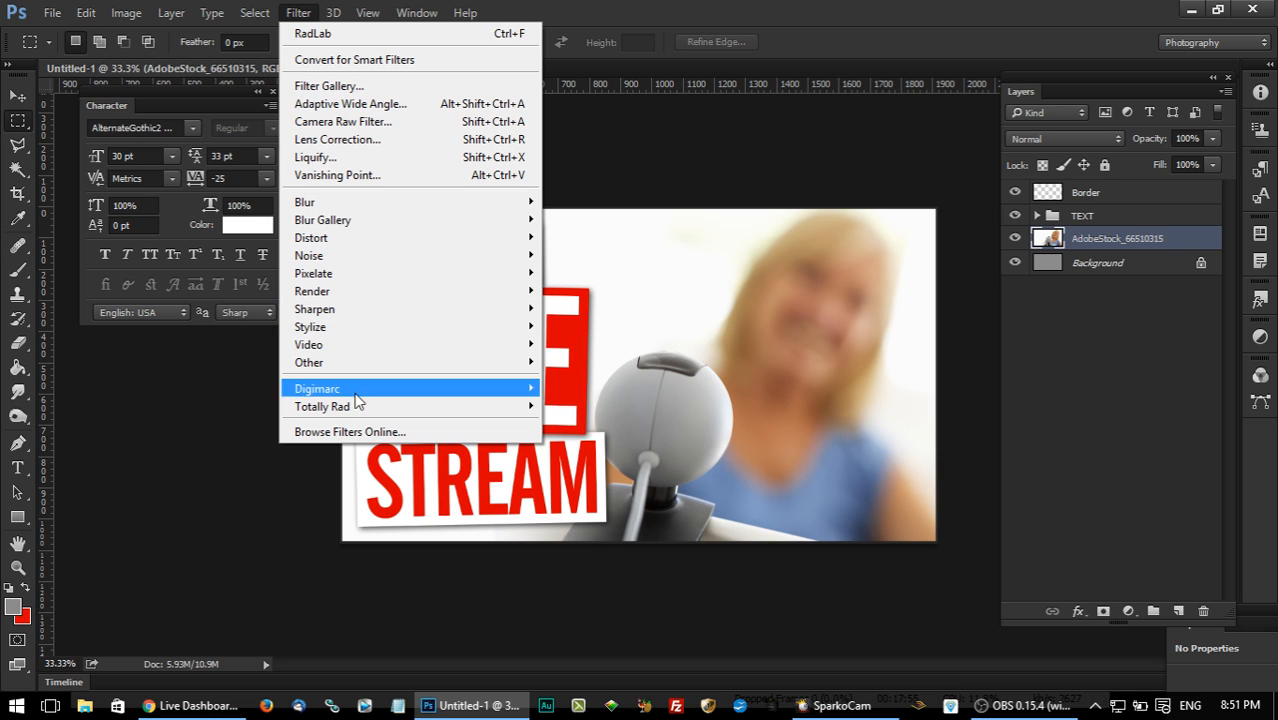
mouse_move(355, 410)
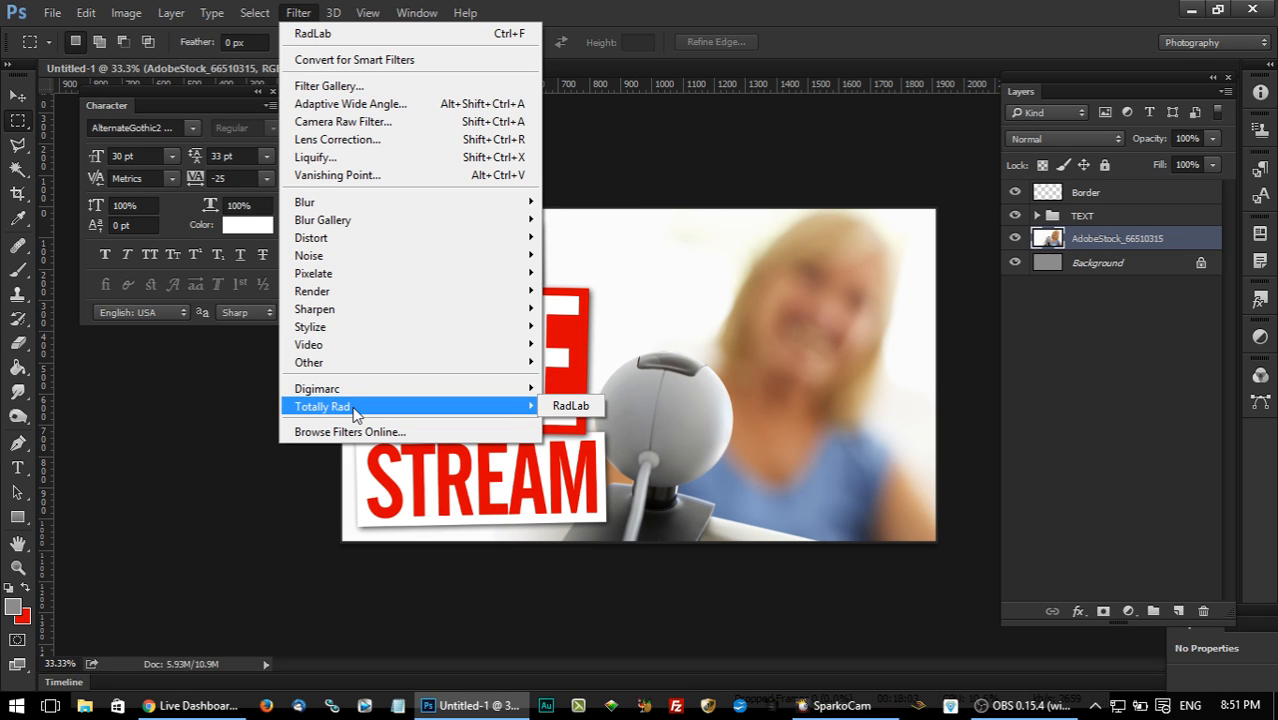
click(575, 407)
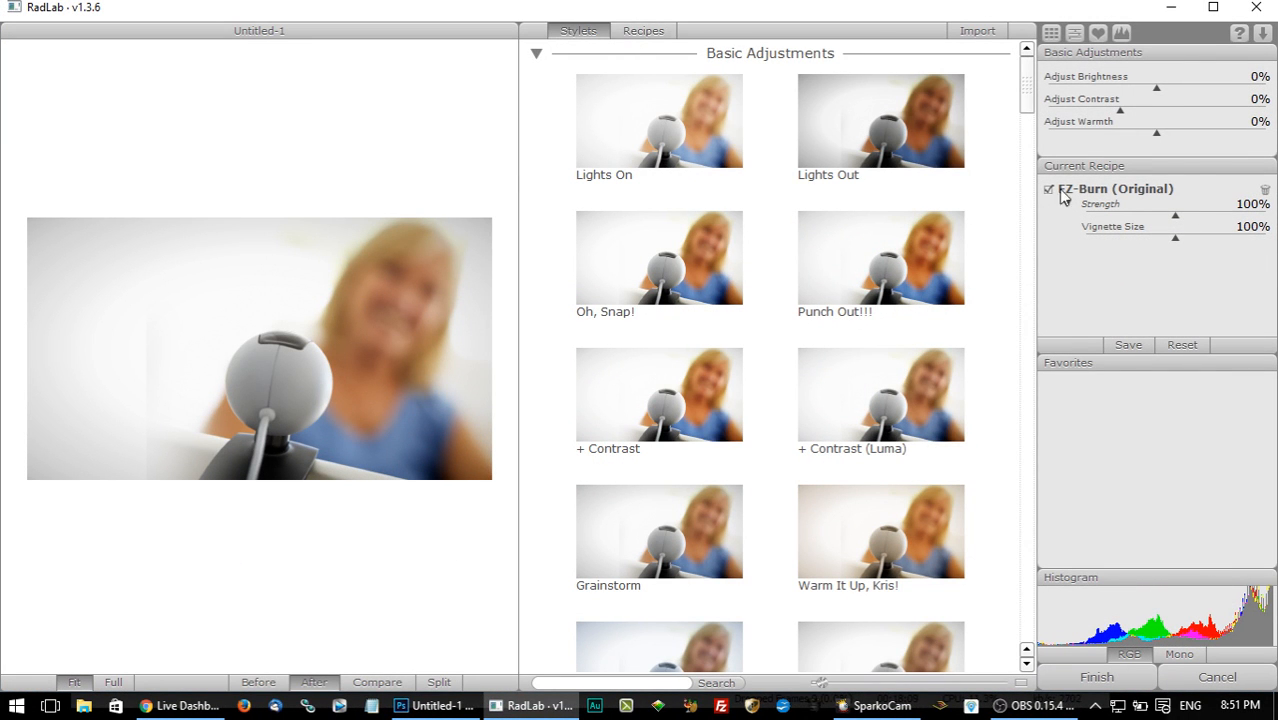
Apply the Color Pop recipe and set its EZ-Burn (Original) strength to 34% and vignette size to 97%.
click(645, 32)
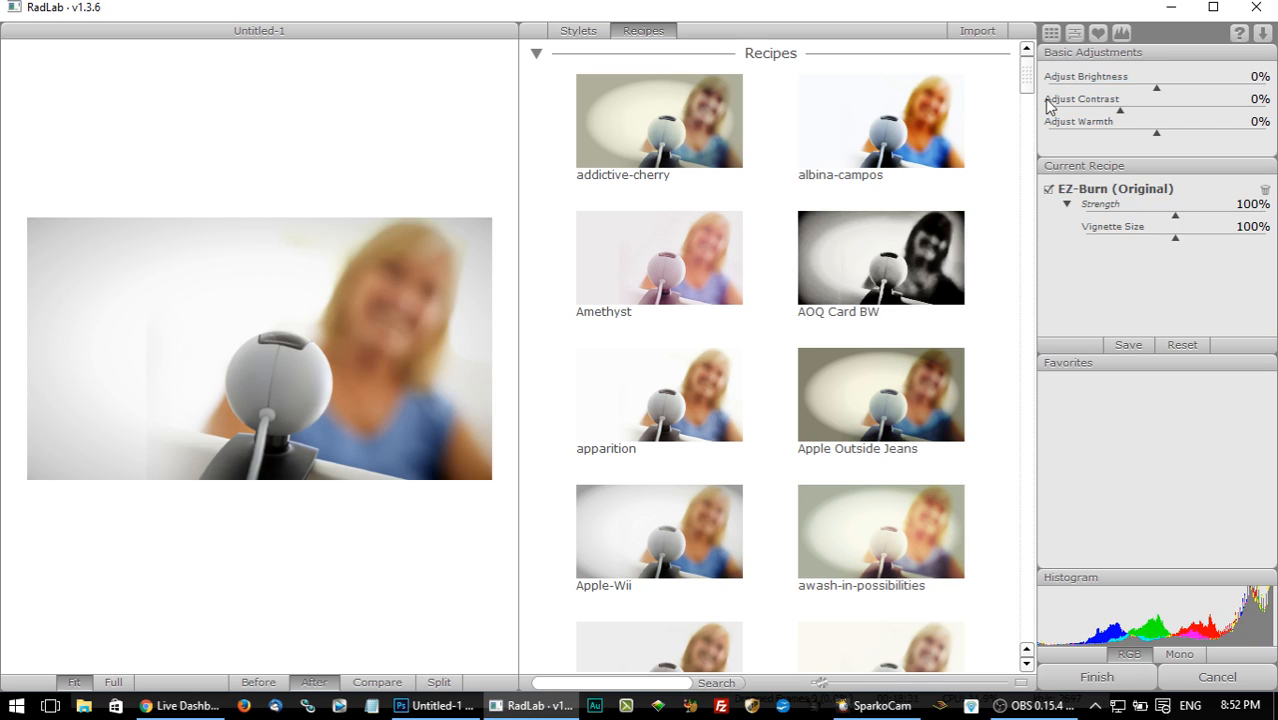
mouse_move(1030, 80)
mouse_down()
mouse_move(1039, 160)
mouse_move(1044, 149)
mouse_up()
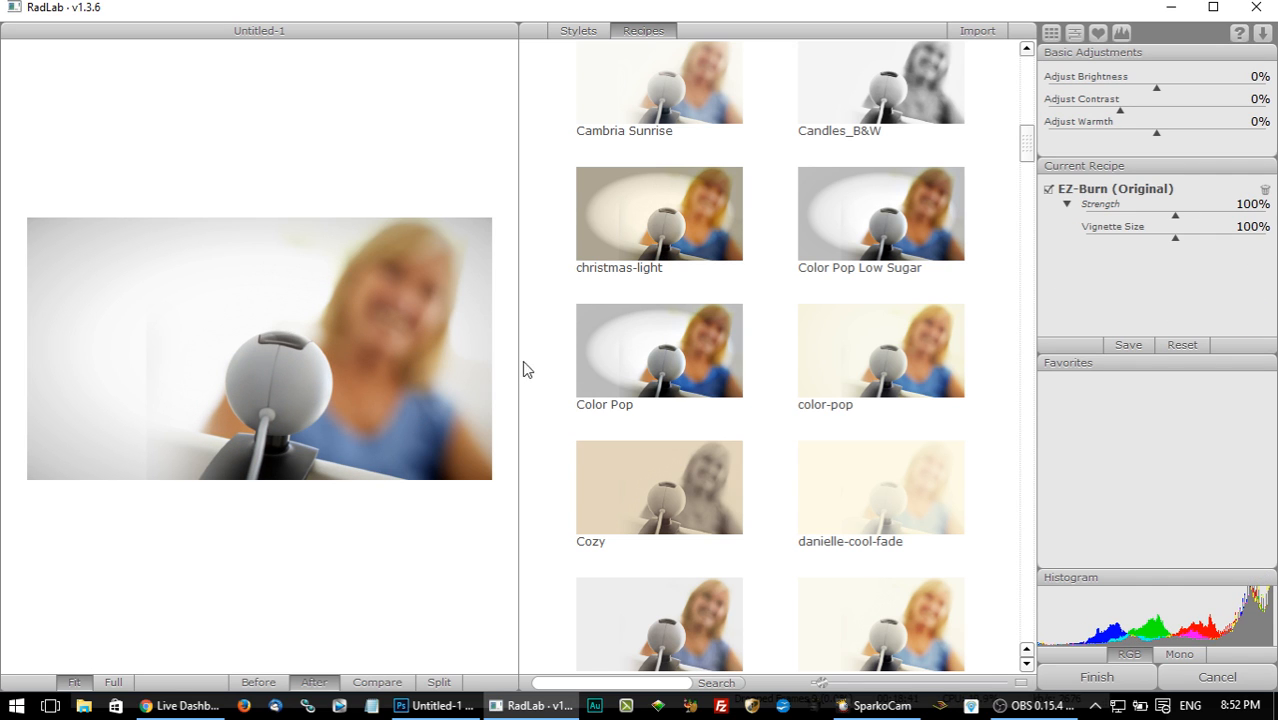
click(620, 357)
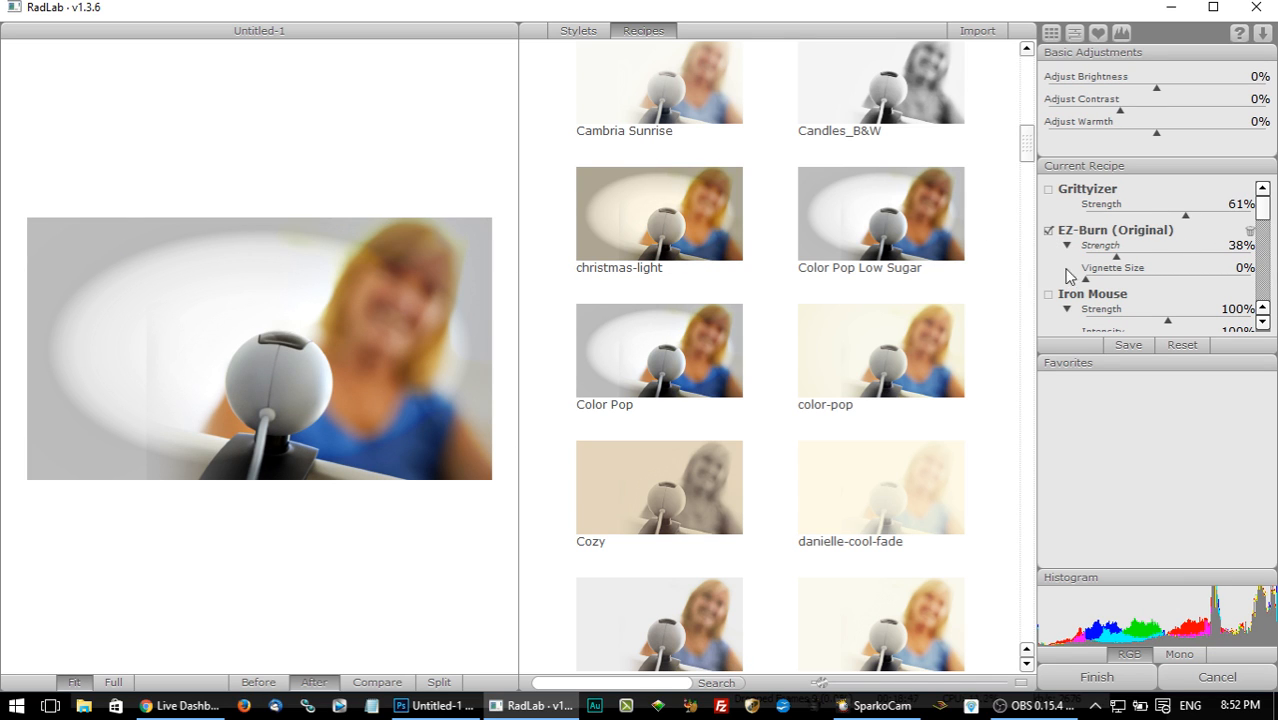
mouse_move(1086, 279)
mouse_down()
mouse_move(1168, 284)
mouse_move(1113, 258)
mouse_up()
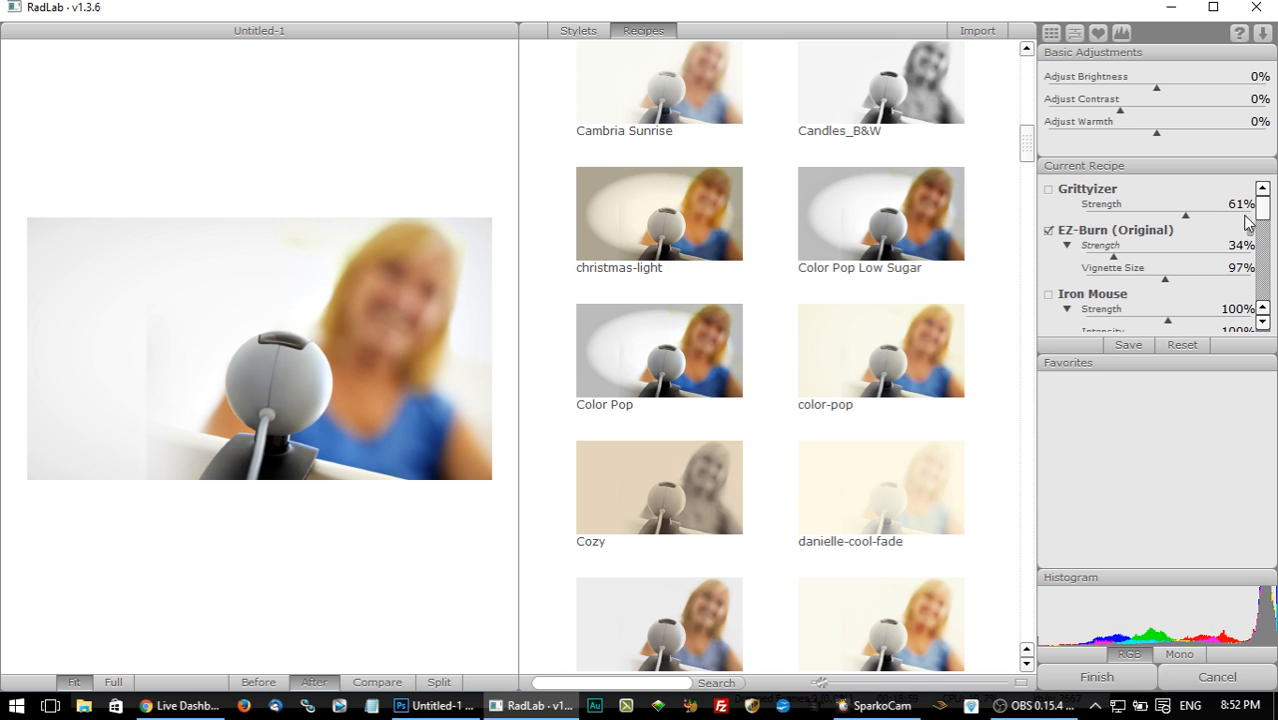
Toggle the recipe's Sugar Rush effect to compare the photo's color, and leave it off.
drag(1265, 207, 1266, 290)
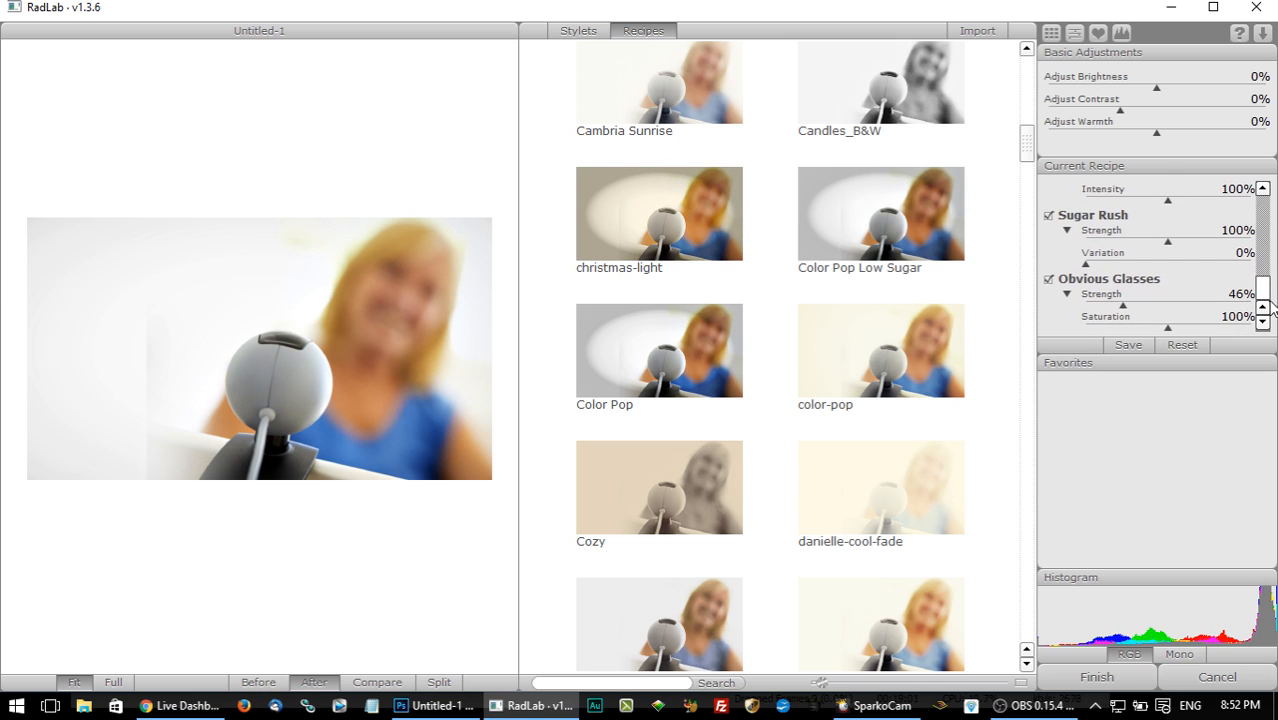
click(1052, 218)
click(1052, 218)
click(1052, 218)
click(1052, 218)
click(1052, 218)
click(1052, 218)
Compare the photo with the recipe's Sugar Rush and Obvious Glasses effects on and off, and cancel the RadLab grading.
click(1052, 218)
click(1052, 218)
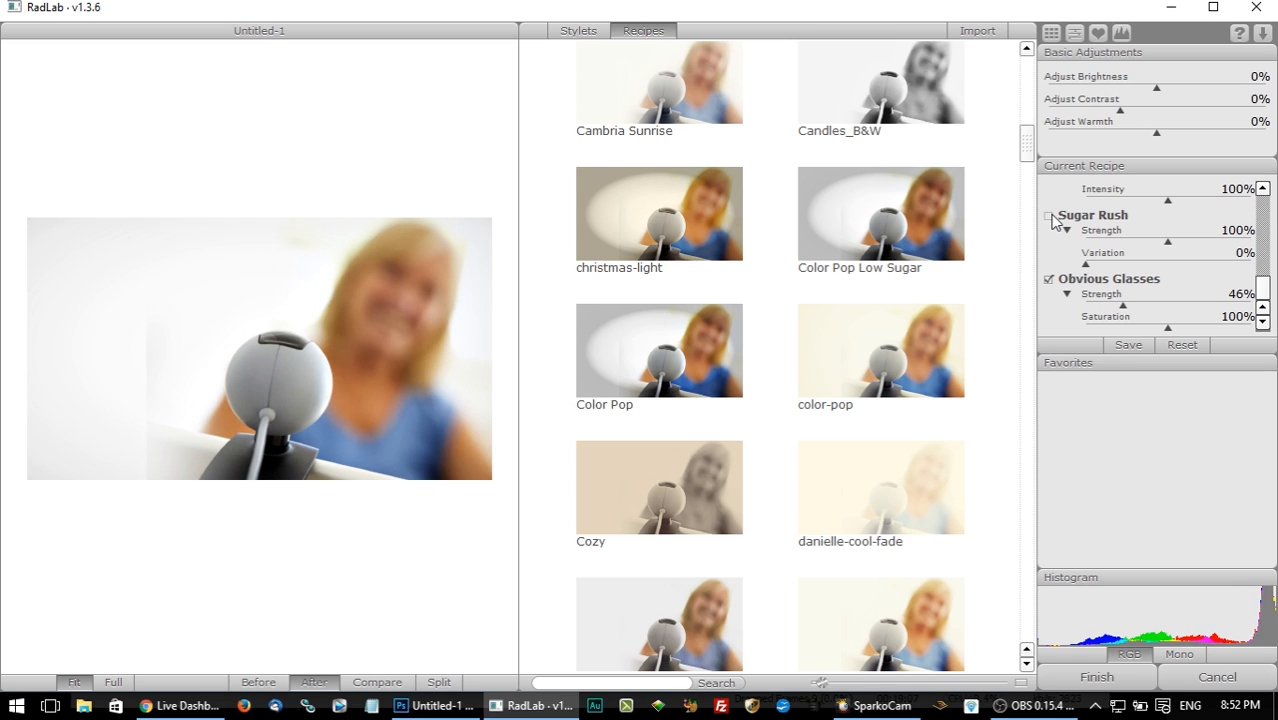
click(1052, 218)
click(1052, 218)
click(1052, 218)
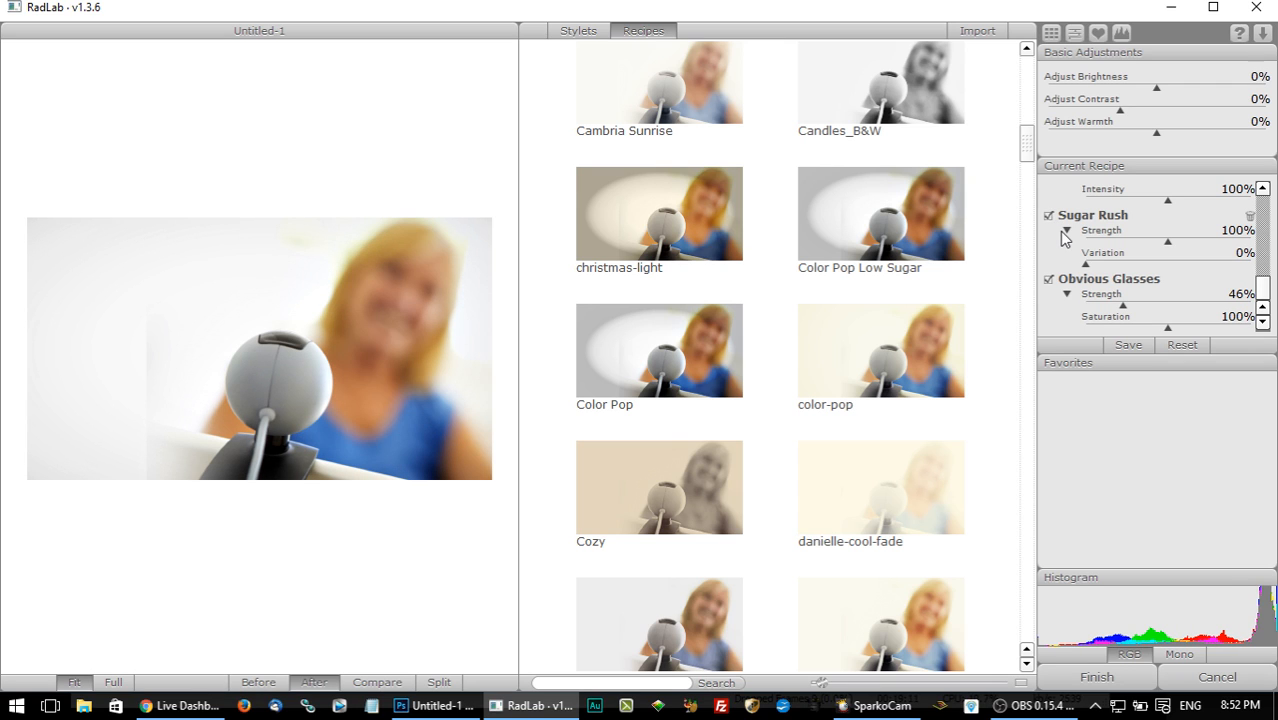
click(1052, 218)
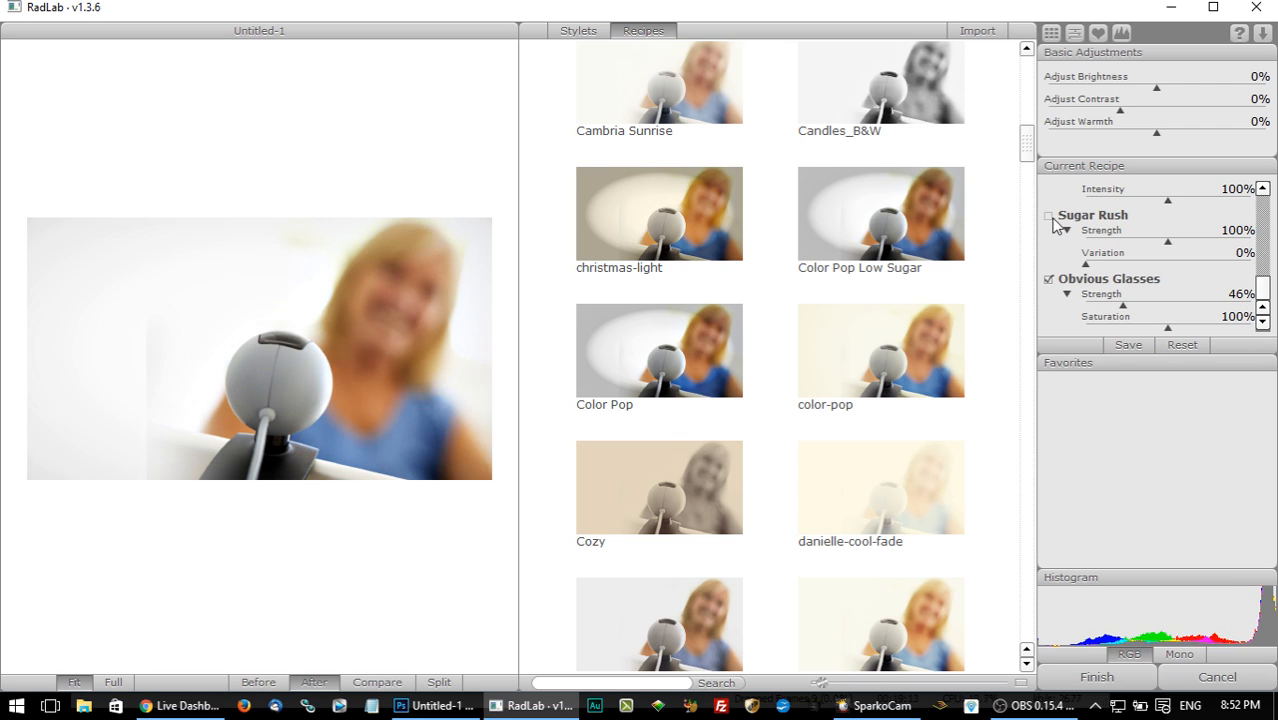
click(1053, 218)
click(1049, 283)
click(1049, 283)
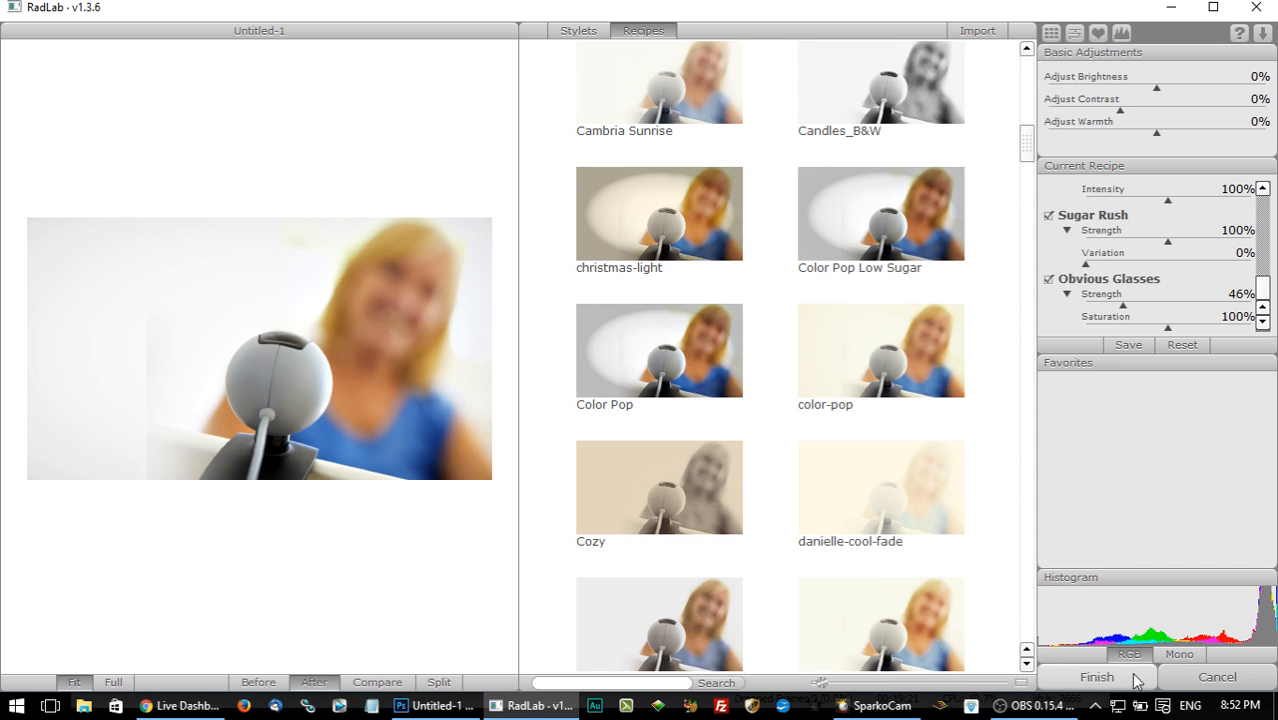
click(1218, 682)
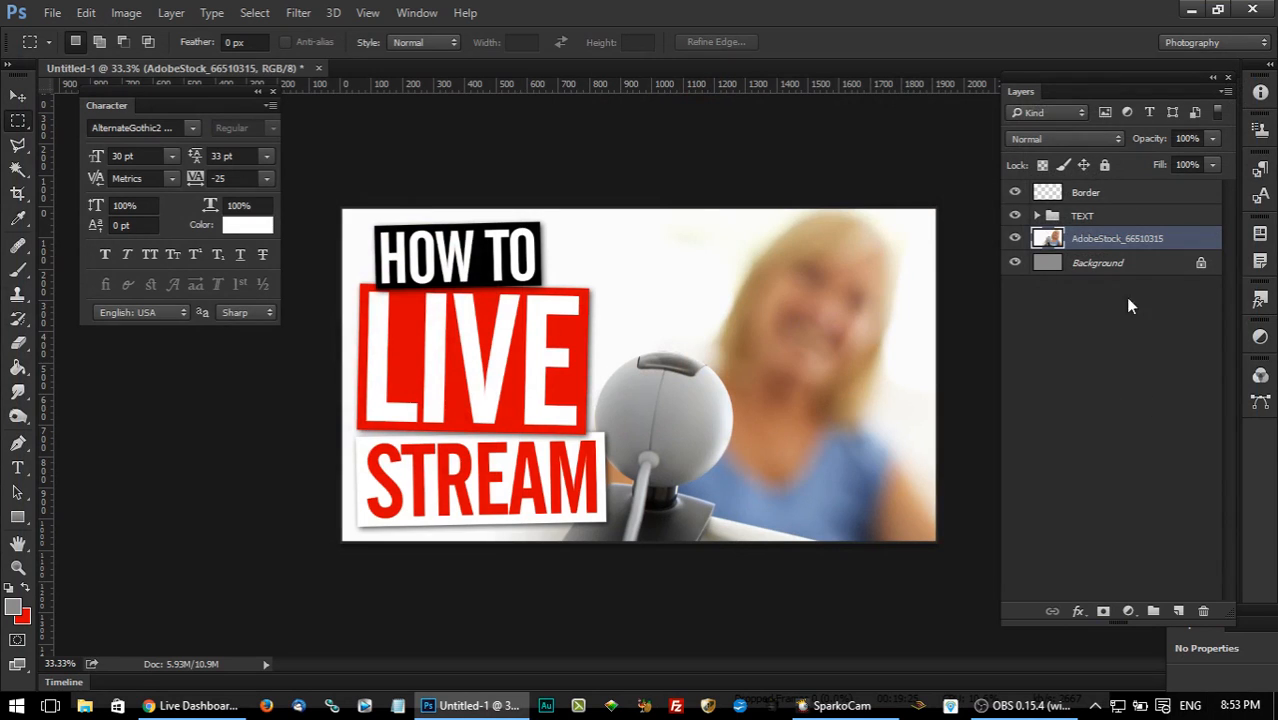
Duplicate the AdobeStock_66510315 photo layer within the same document, keeping the suggested copy name.
right_click(1128, 252)
click(831, 193)
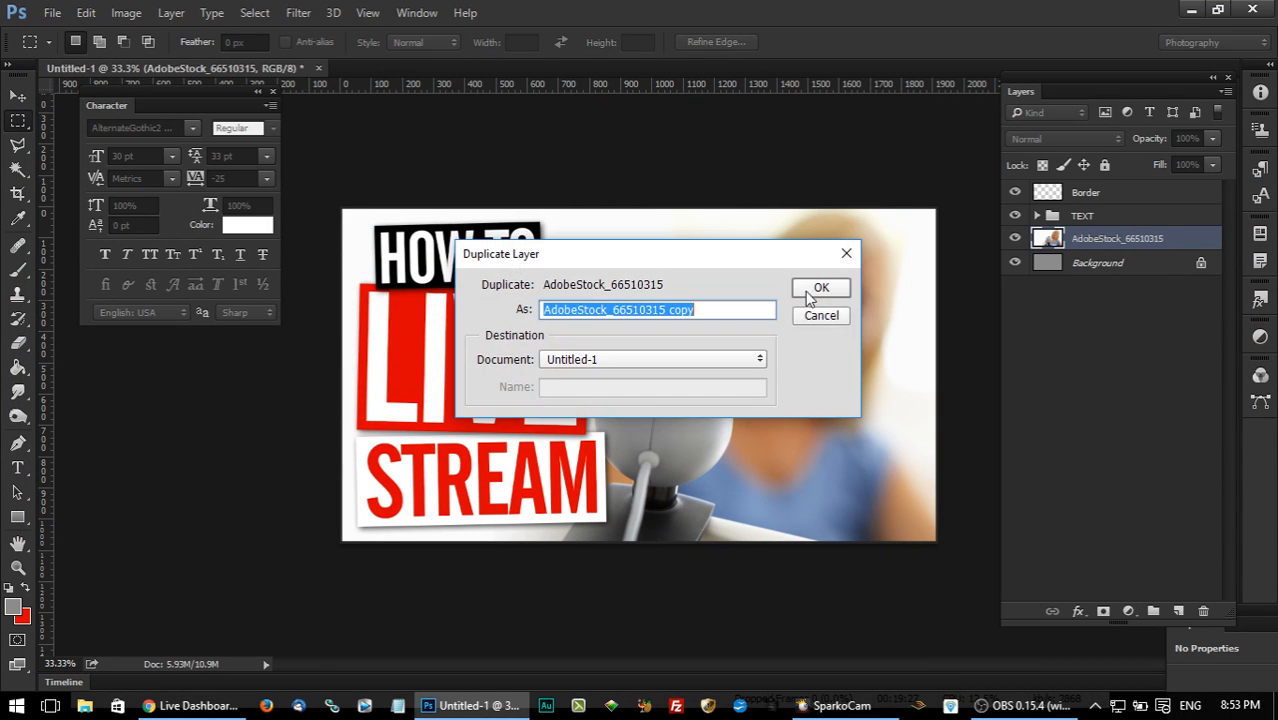
click(819, 290)
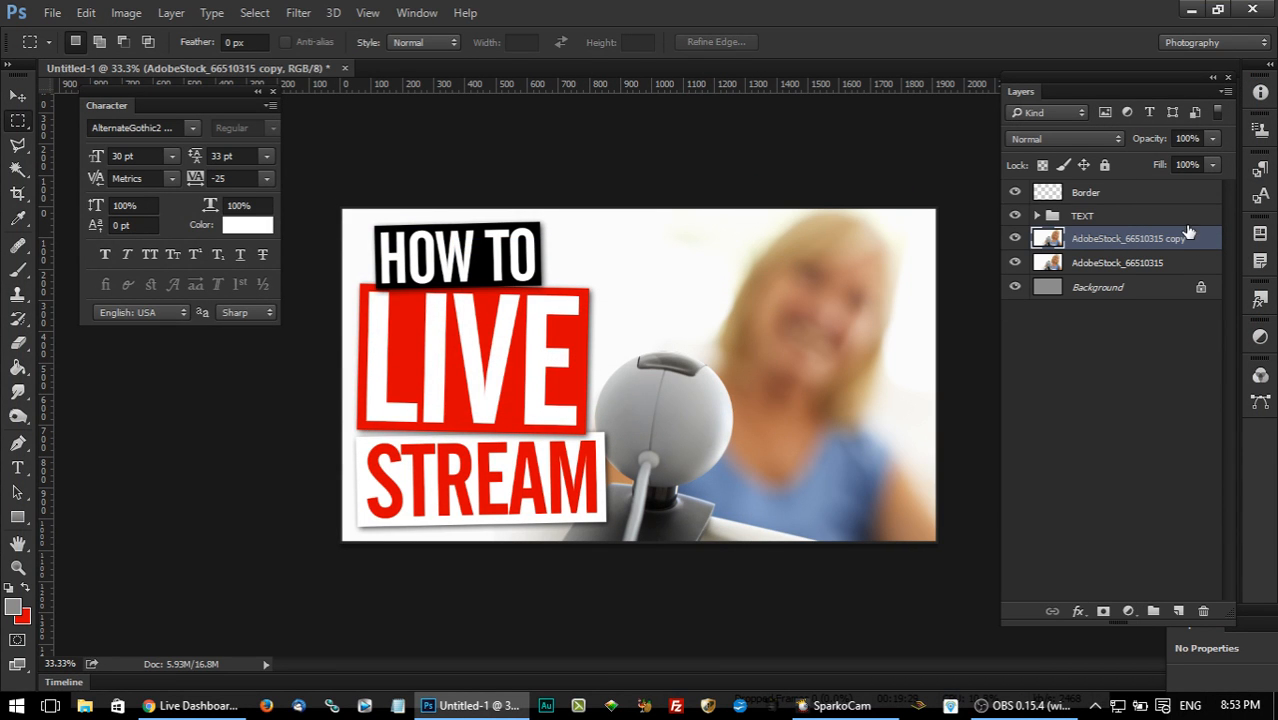
Apply a Hue/Saturation adjustment to the photo copy with Saturation at +27.
click(126, 12)
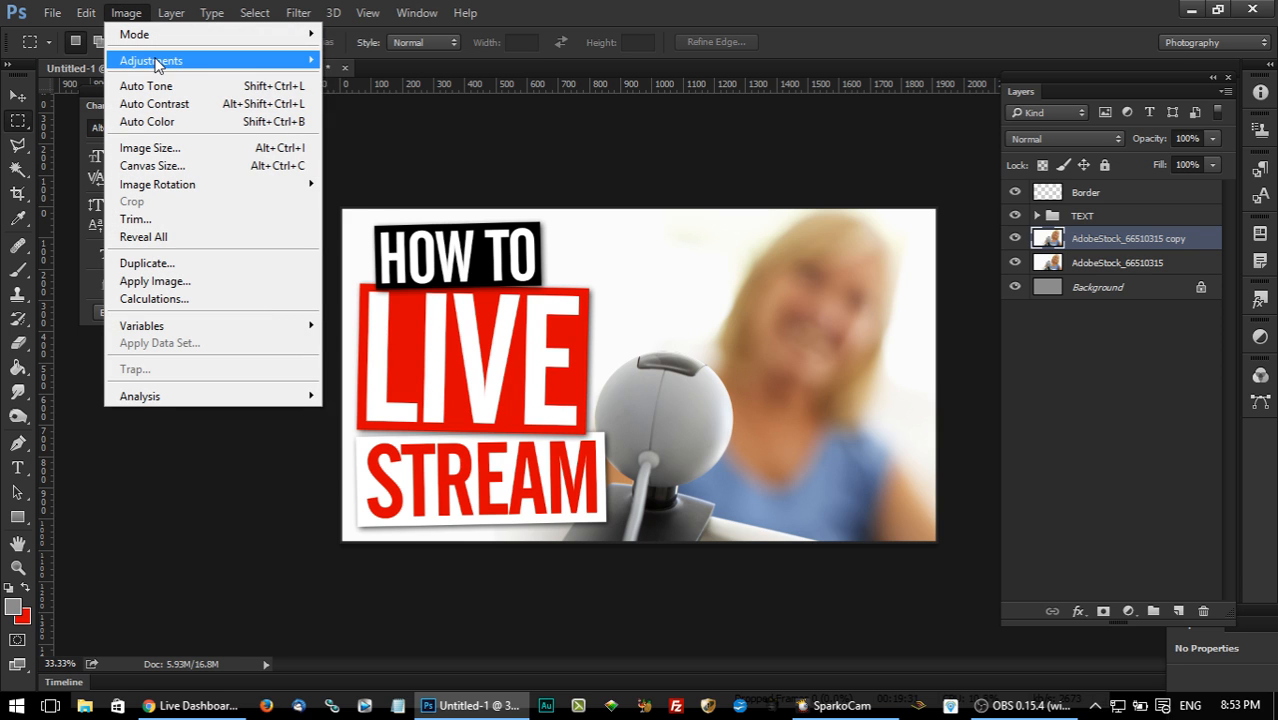
mouse_move(160, 61)
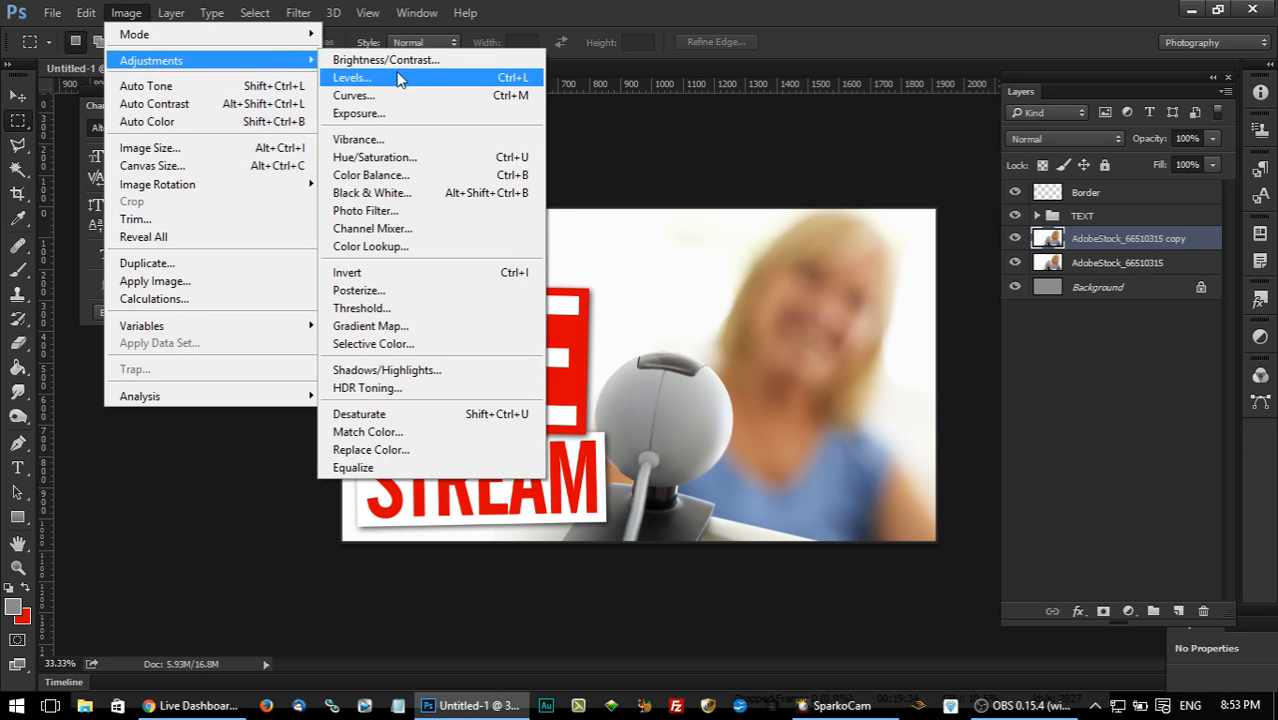
click(416, 159)
drag(390, 138, 1145, 209)
drag(1077, 394, 1097, 400)
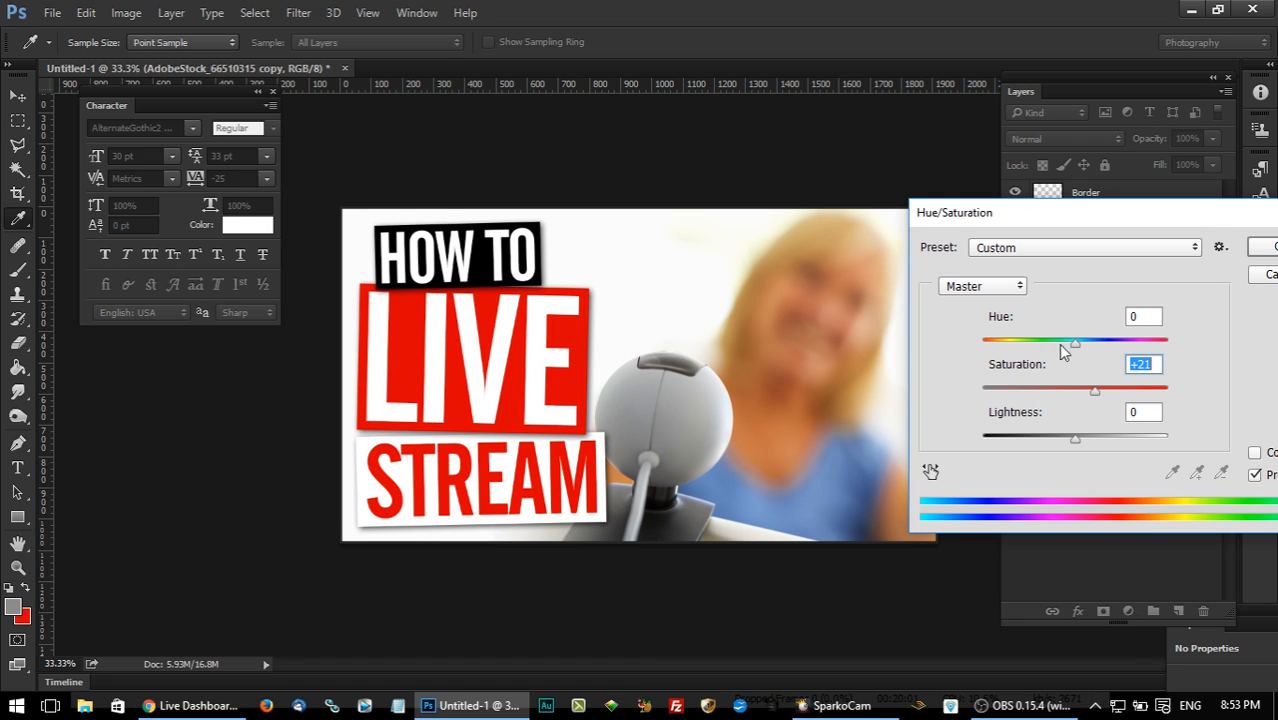
mouse_move(1100, 390)
mouse_down()
mouse_move(1116, 393)
mouse_move(1100, 395)
mouse_up()
drag(1102, 395, 1100, 397)
drag(1055, 214, 1003, 220)
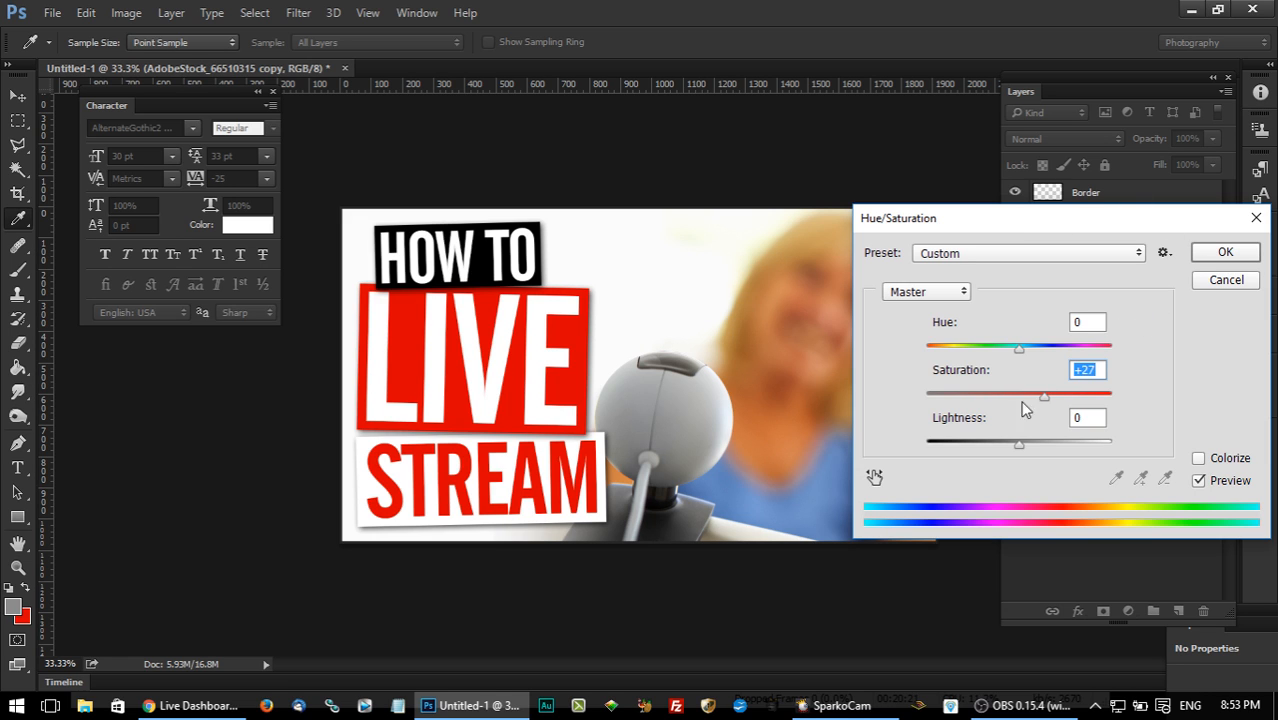
click(1224, 253)
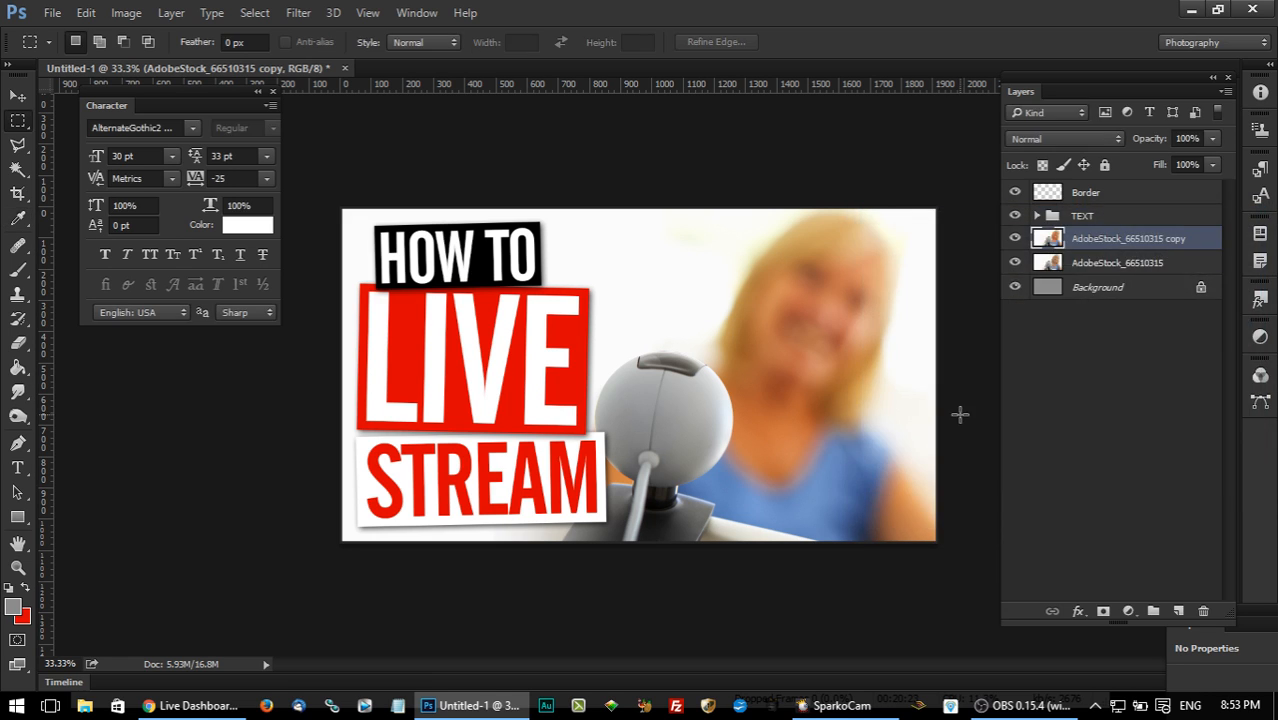
Raise the photo copy's contrast moderately with a Brightness/Contrast adjustment, leaving the brightness at 0.
click(126, 12)
mouse_move(138, 64)
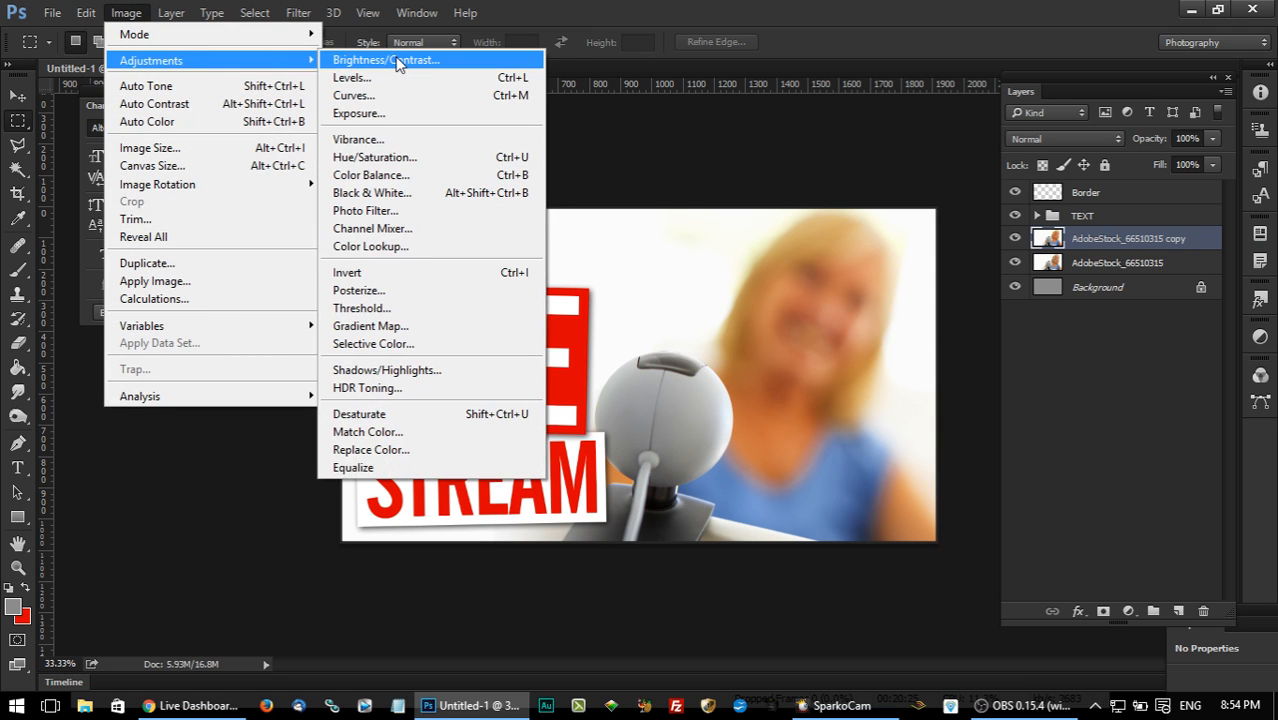
click(400, 62)
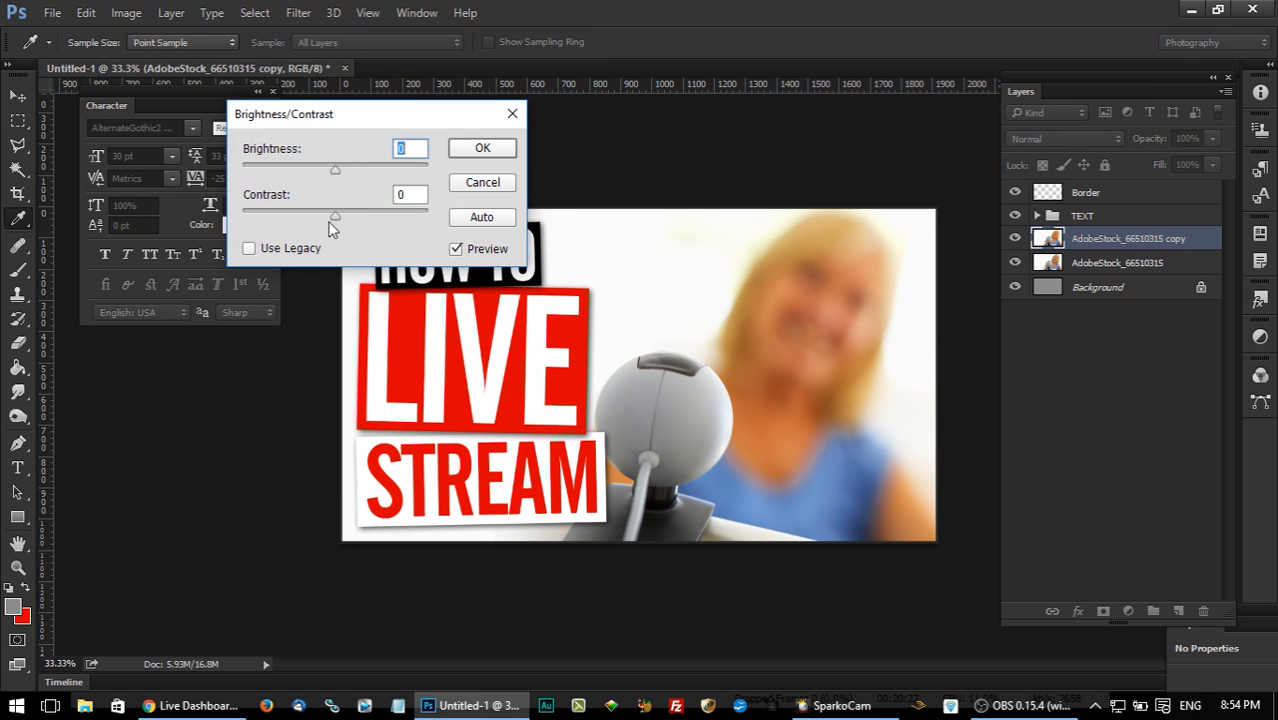
drag(335, 218, 362, 217)
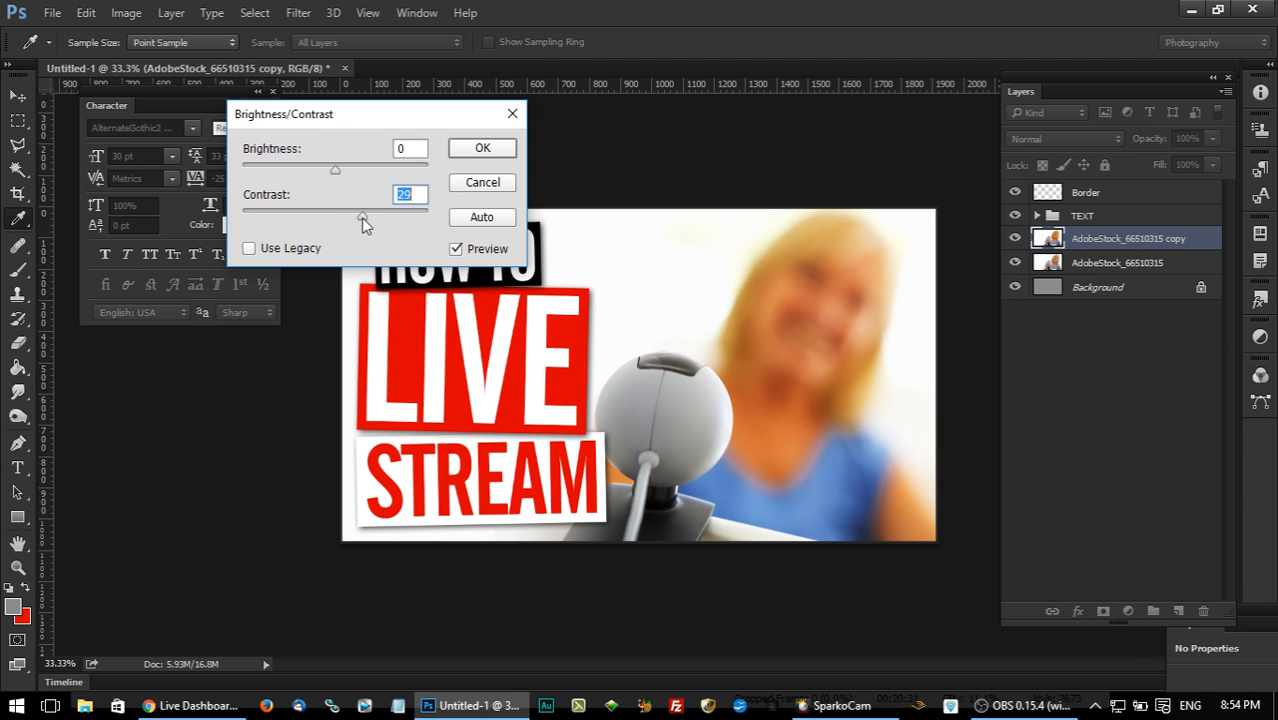
click(462, 150)
key(m)
Sharpen the photo copy with the Unsharp Mask filter.
click(298, 12)
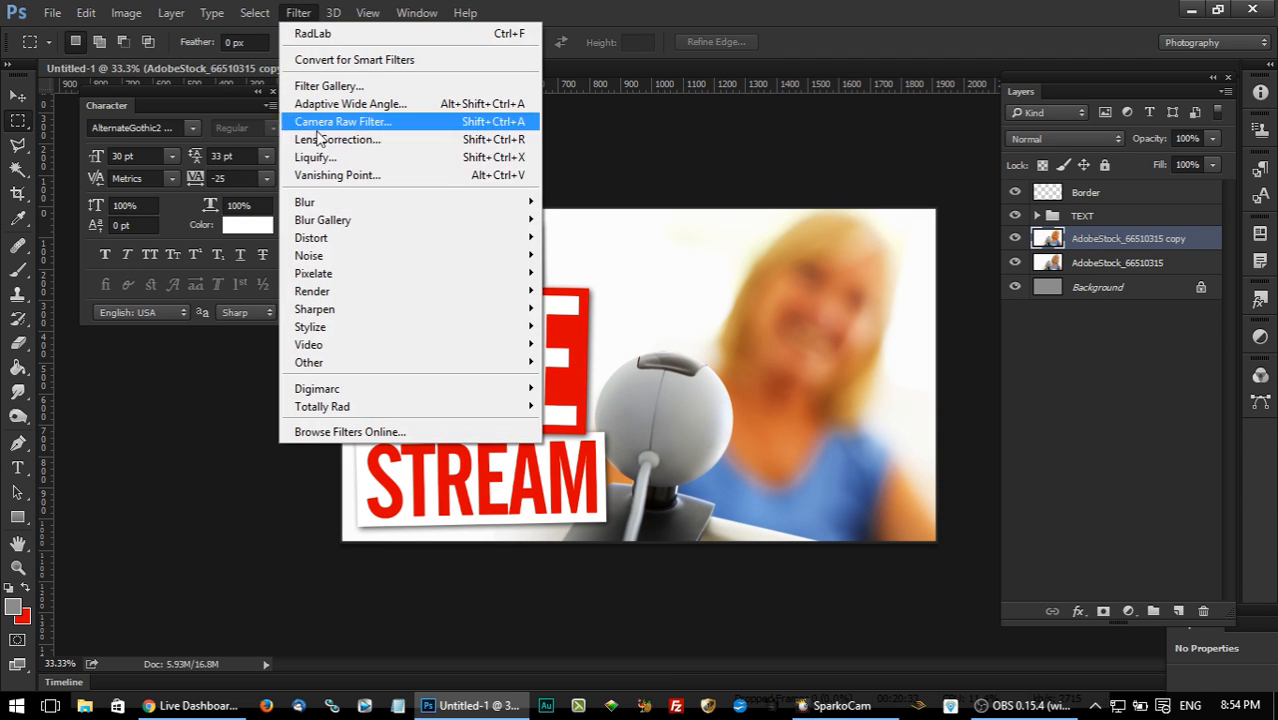
mouse_move(391, 308)
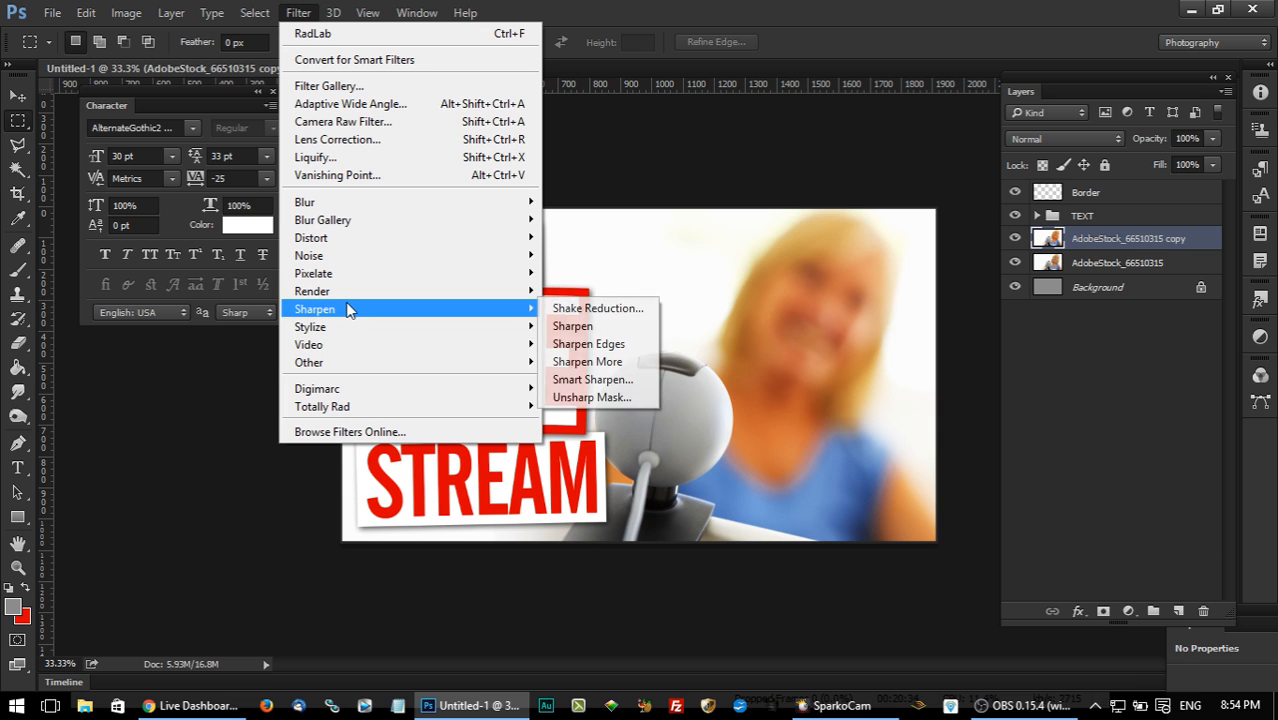
click(627, 397)
drag(890, 338, 947, 360)
click(1067, 248)
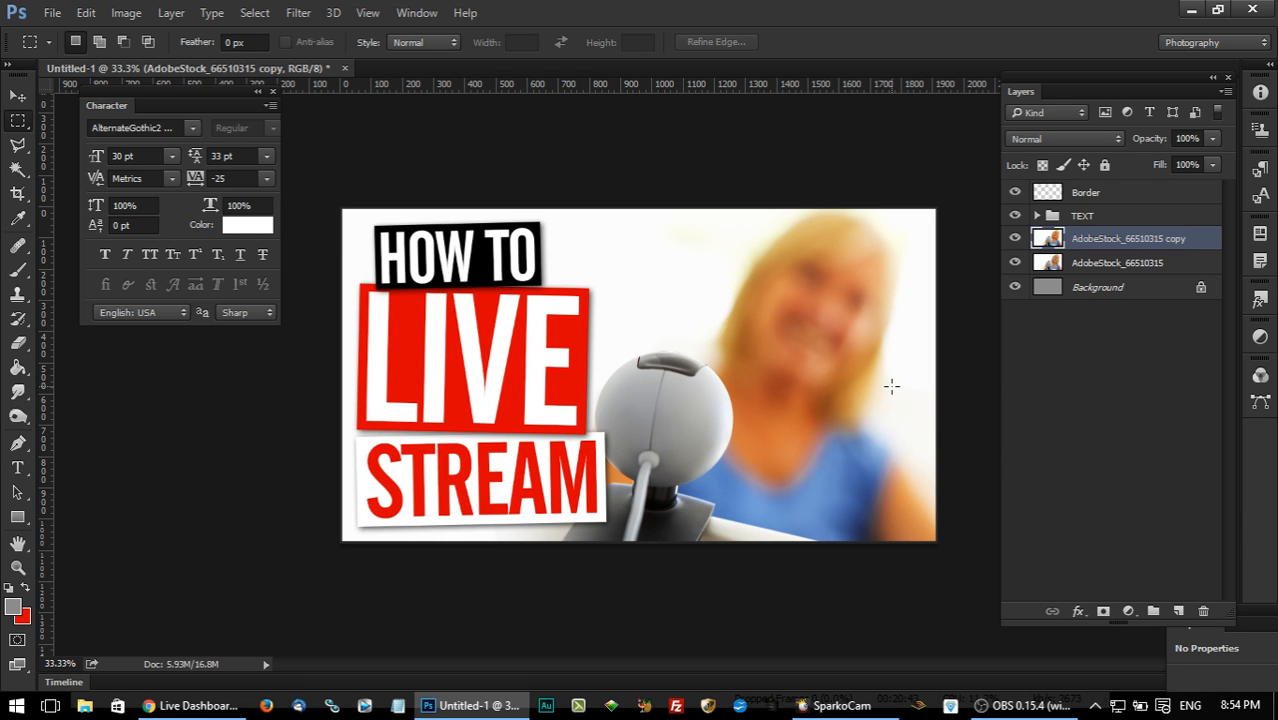
Toggle the adjusted photo copy's visibility to compare it with the original photo layer underneath, and leave it visible.
click(1088, 264)
click(1015, 239)
click(1015, 239)
click(1016, 240)
click(1016, 240)
click(1016, 240)
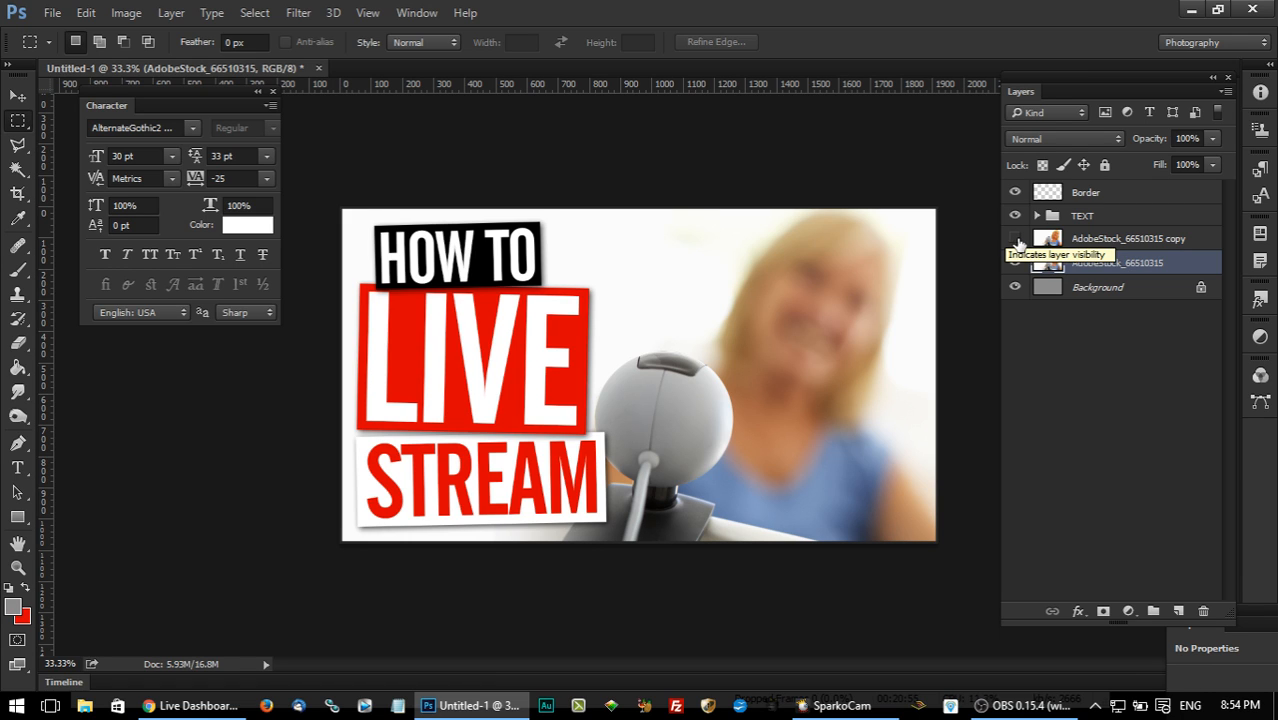
click(1016, 240)
click(1016, 240)
click(1016, 240)
click(1016, 240)
click(1016, 240)
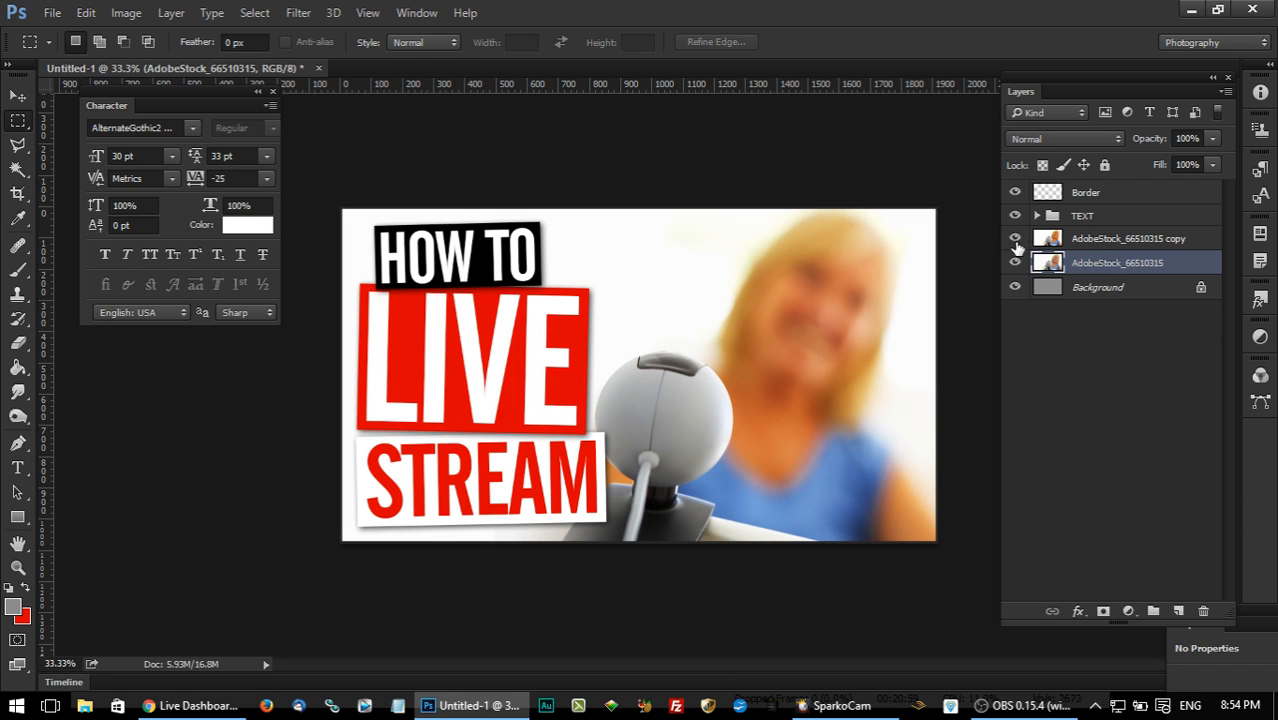
Examine the thumbnail at a very small 6.25% view, comparing it with the adjusted photo copy shown and hidden.
key(ctrl+minus)
key(ctrl+minus)
key(ctrl+minus)
key(ctrl+minus)
key(ctrl+minus)
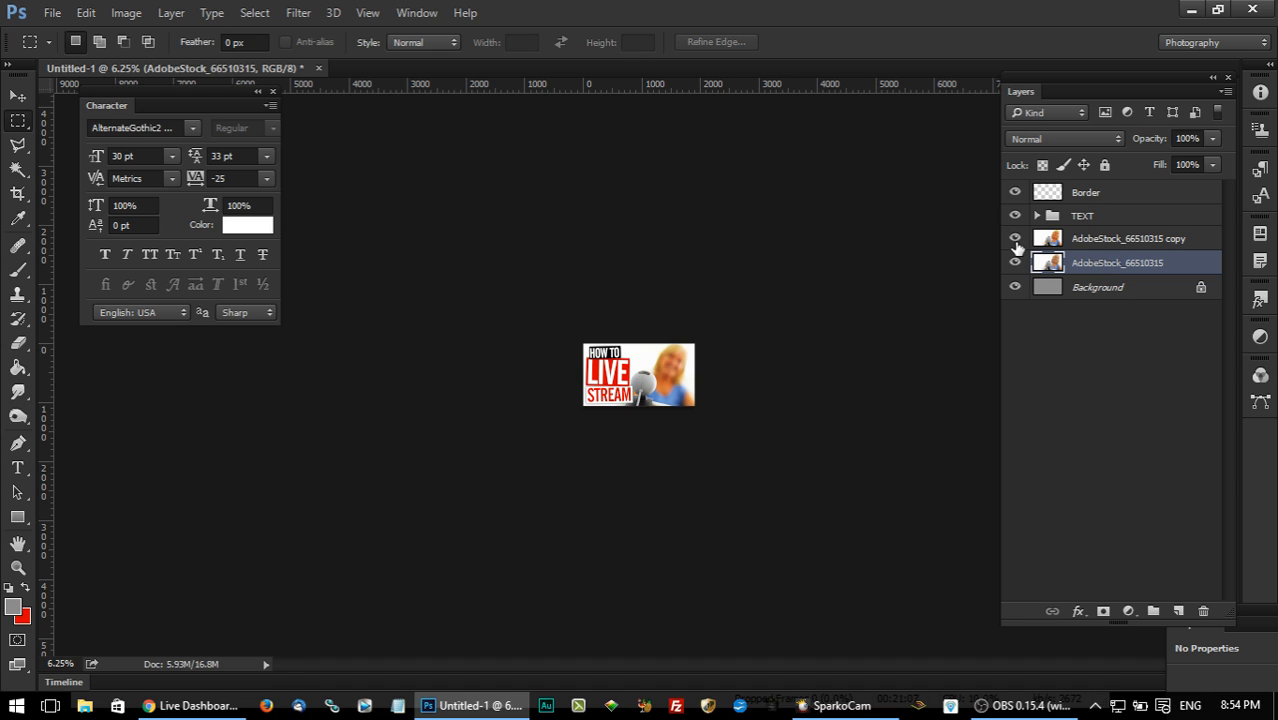
click(1016, 240)
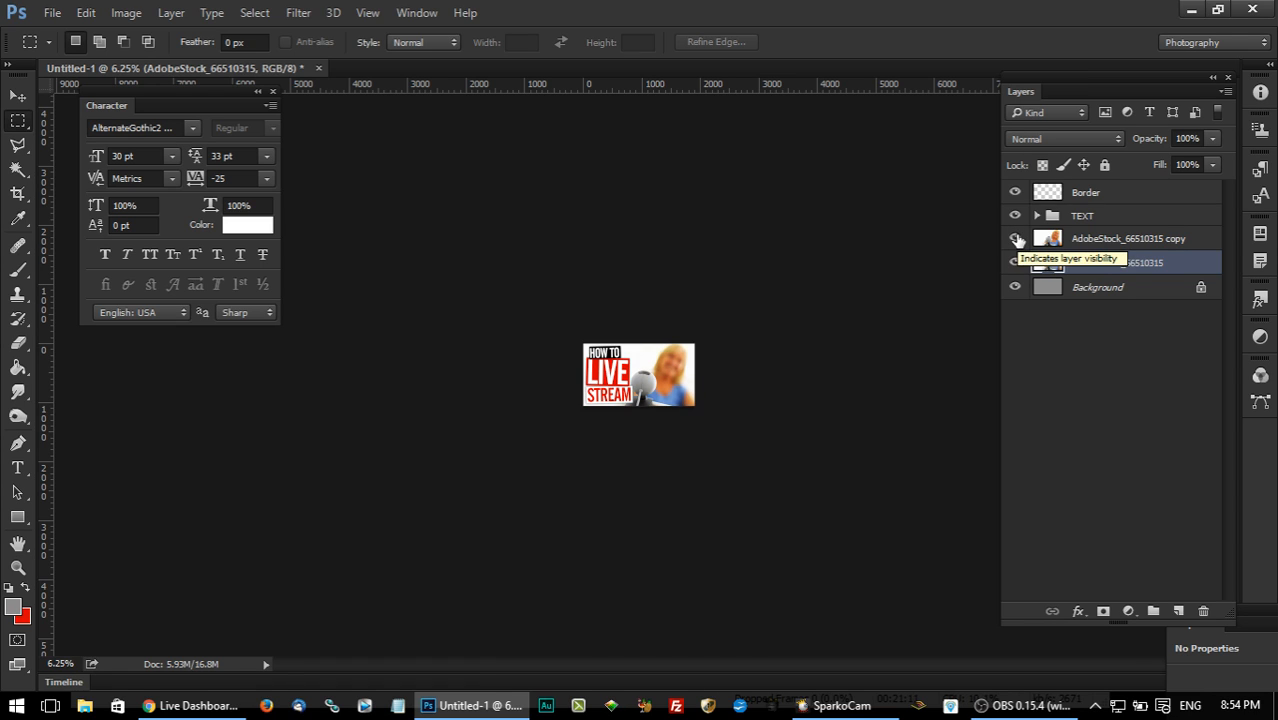
click(1016, 240)
click(1016, 240)
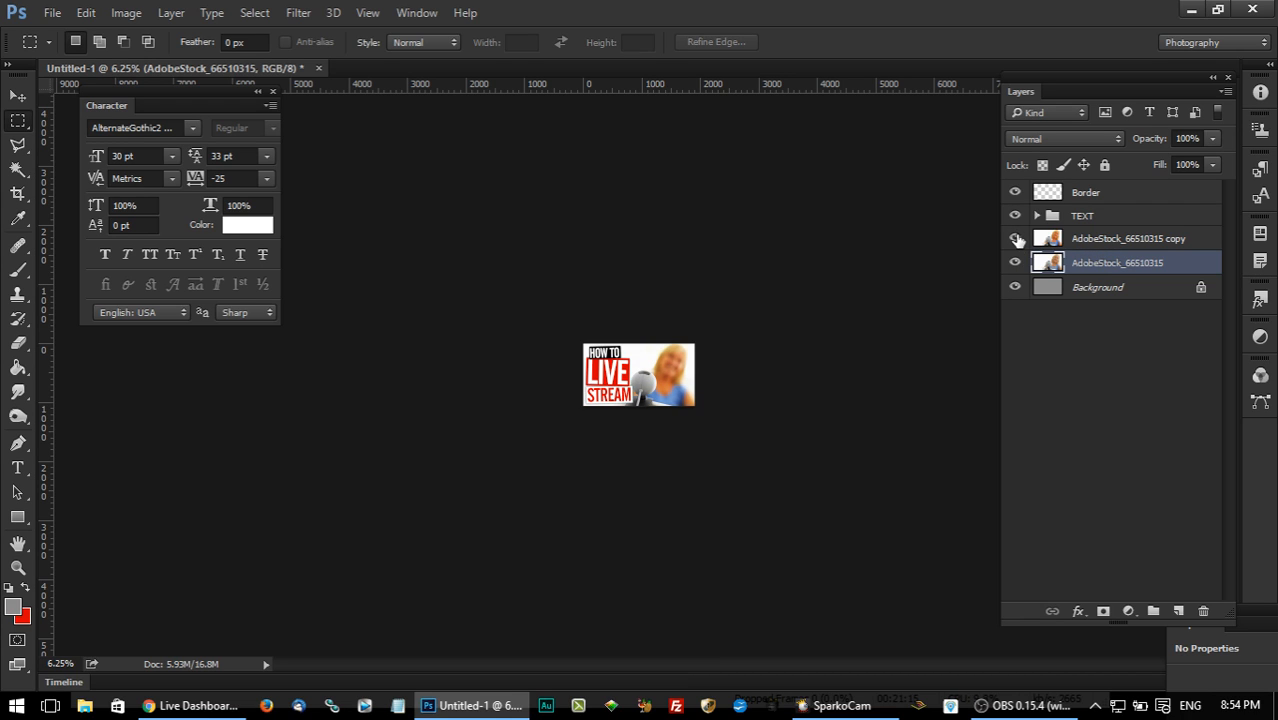
click(1016, 240)
click(1016, 240)
scroll(655, 410, down, 2)
scroll(655, 410, up, 3)
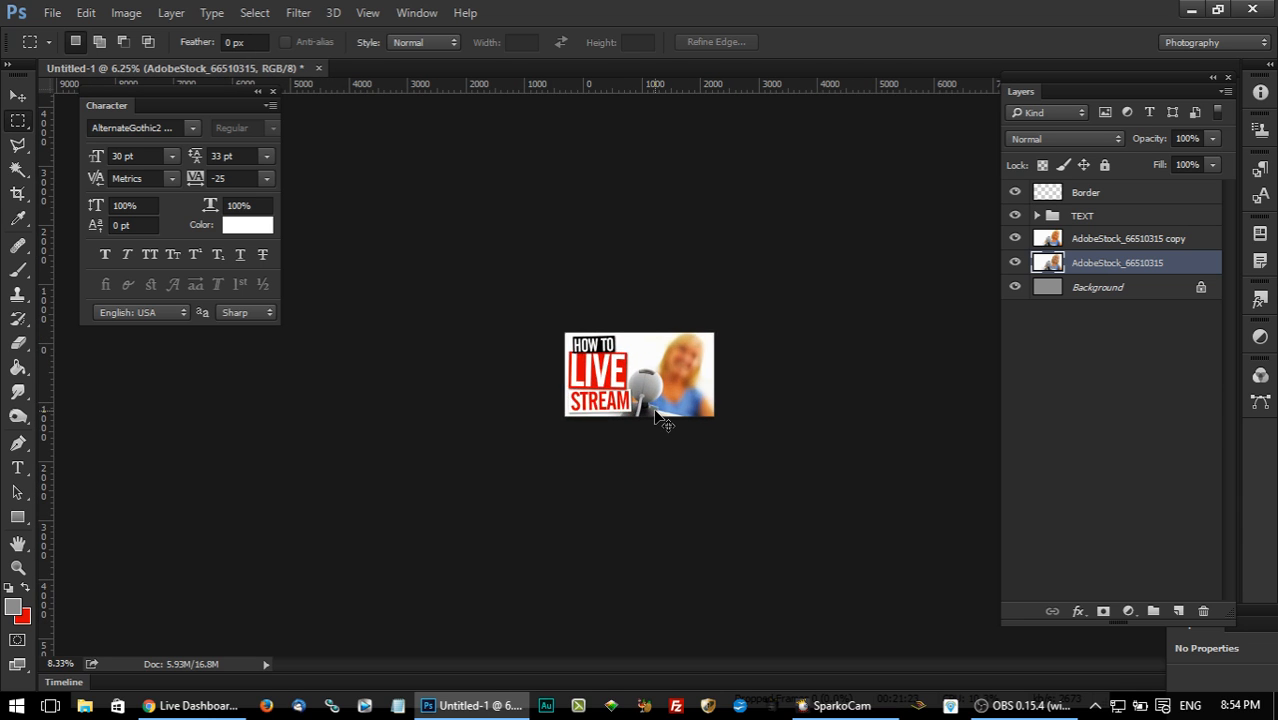
scroll(655, 411, up, 3)
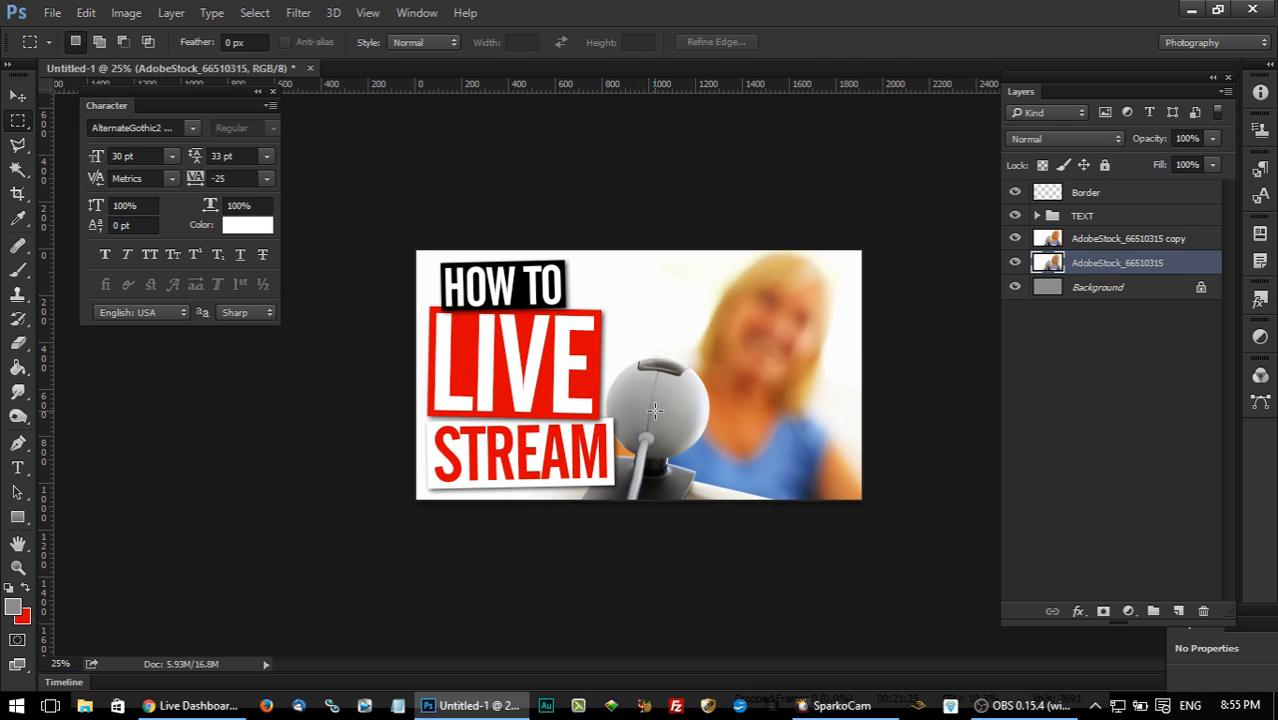
Nudge the adjusted photo copy to the right so the webcam sits farther from the title blocks.
click(1093, 242)
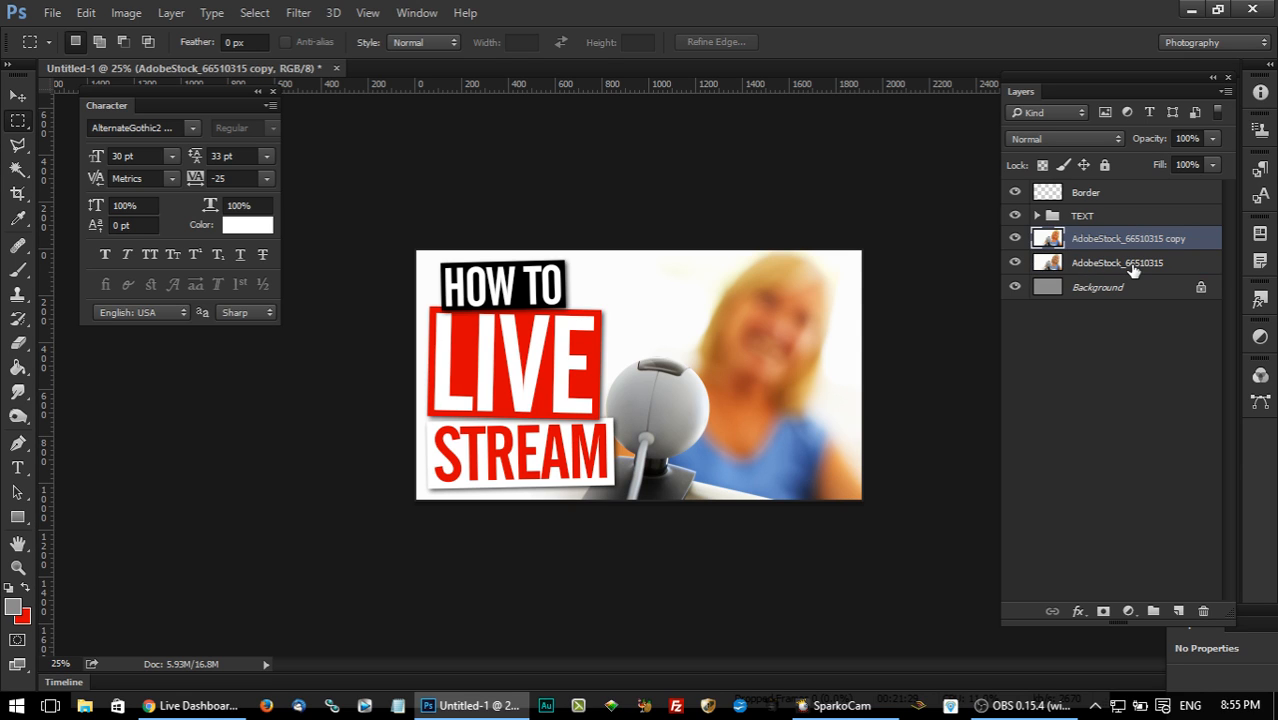
key(v)
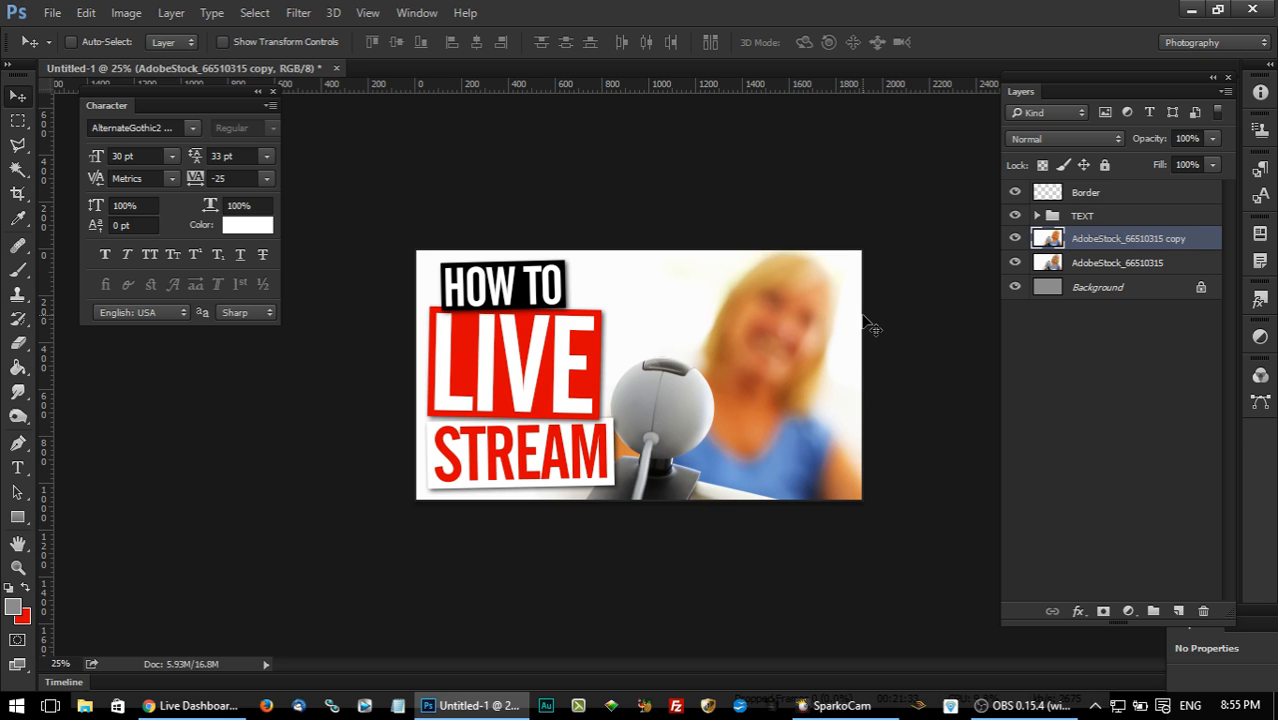
key(Right)
key(Right)
key(Right)
key(Right)
key(Right)
key(Right)
key(Right)
key(Right)
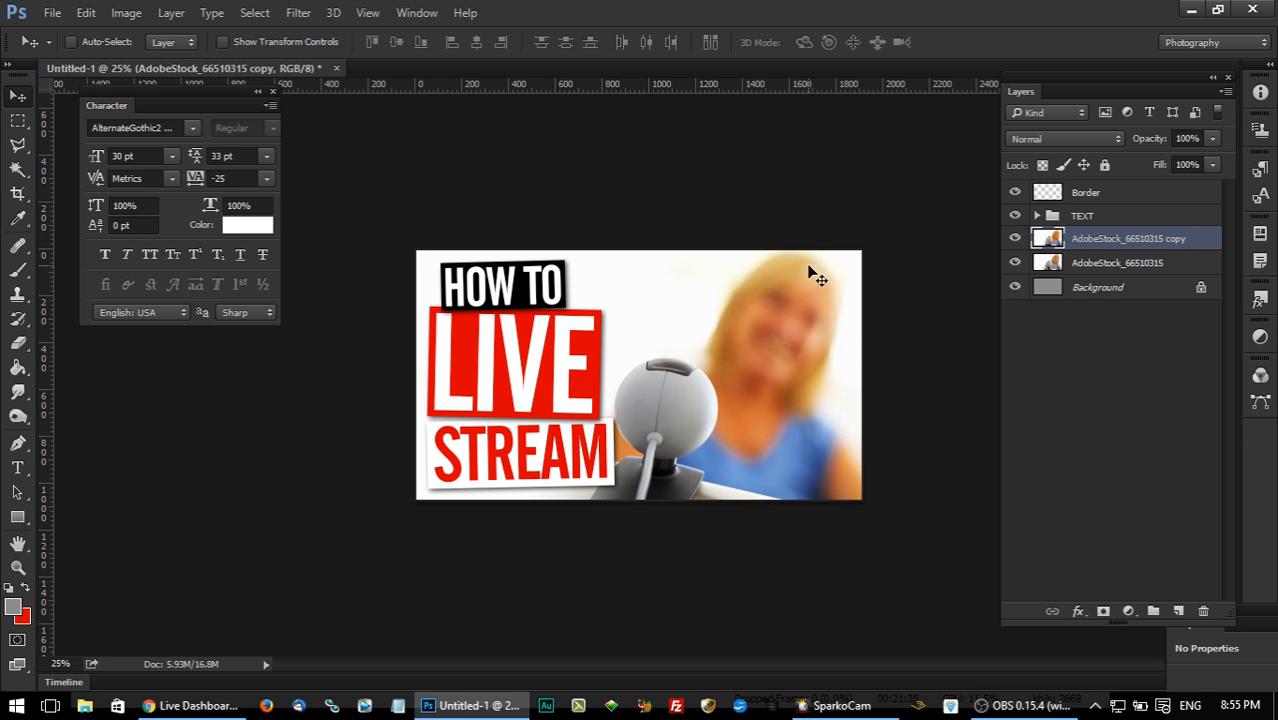
key(Right)
key(Right)
key(Right)
key(Right)
key(Right)
key(Right)
key(Right)
key(Right)
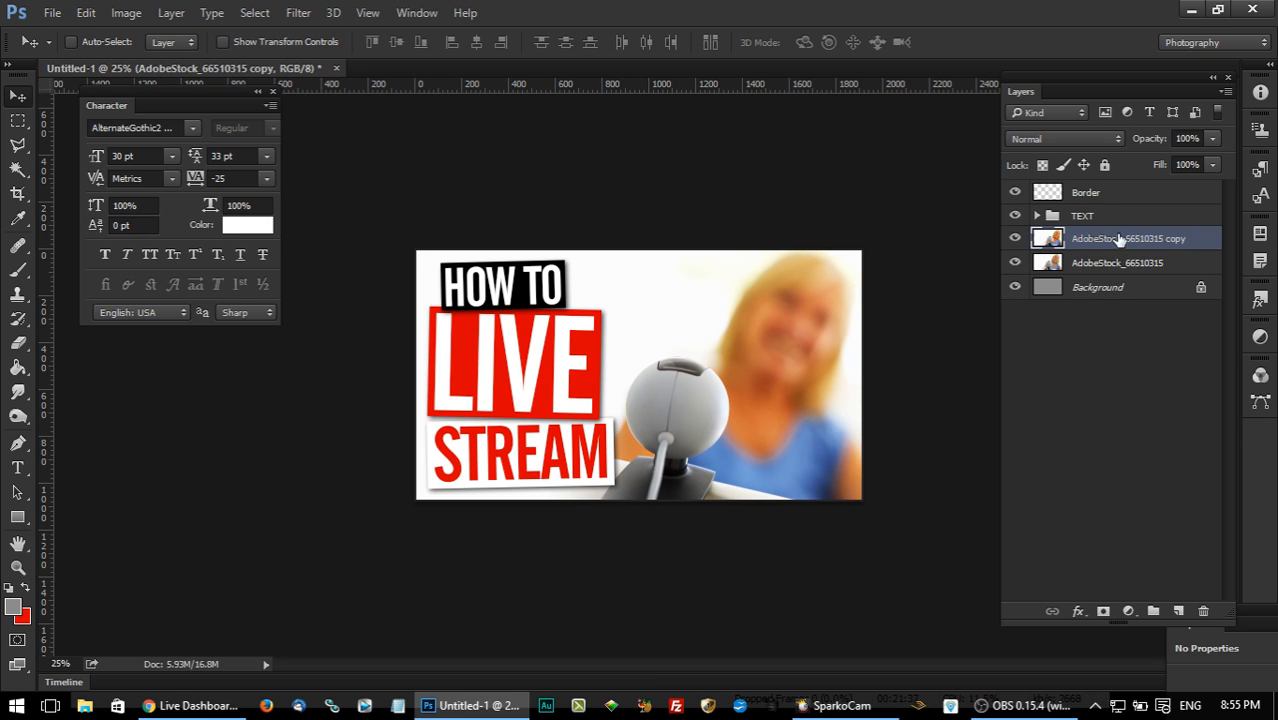
Nudge the TEXT group slightly to the right, away from the thumbnail's left edge.
click(1114, 217)
key(Right)
key(Right)
key(Right)
key(Right)
key(Right)
key(Right)
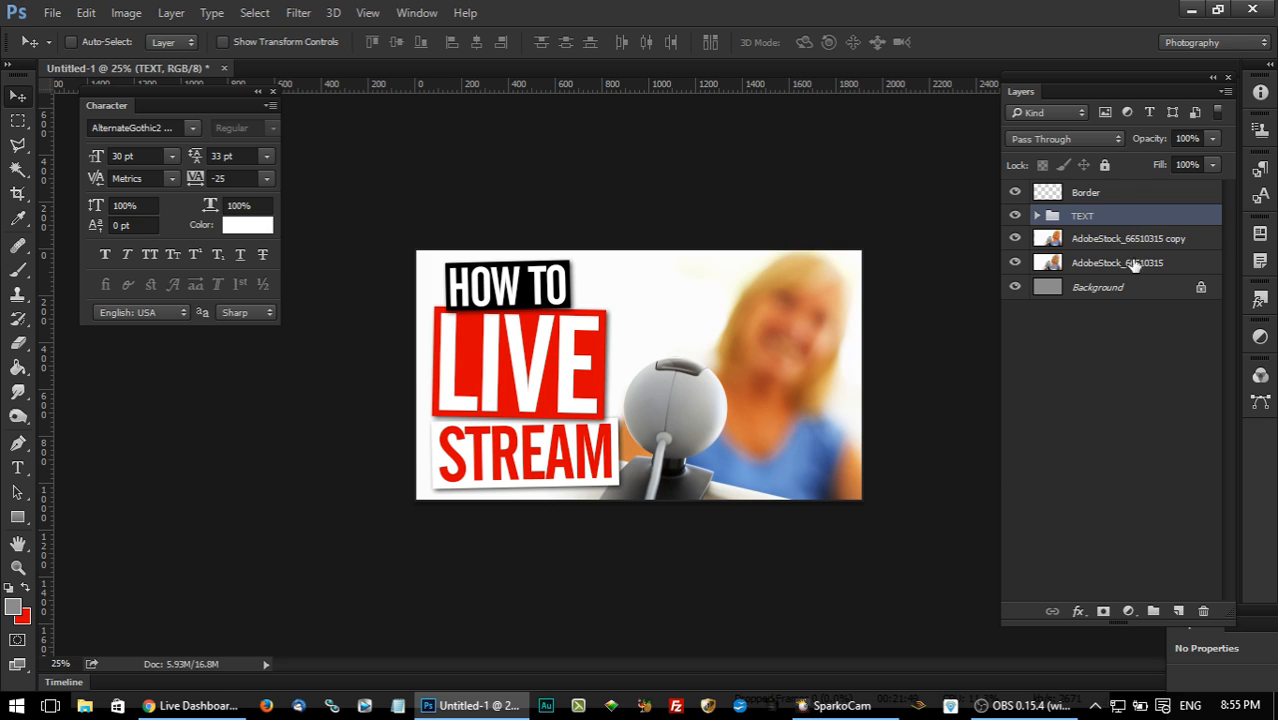
Add an empty layer above the photo copy and set up the Custom Shape tool with a red fill.
click(1118, 240)
click(1178, 611)
click(27, 517)
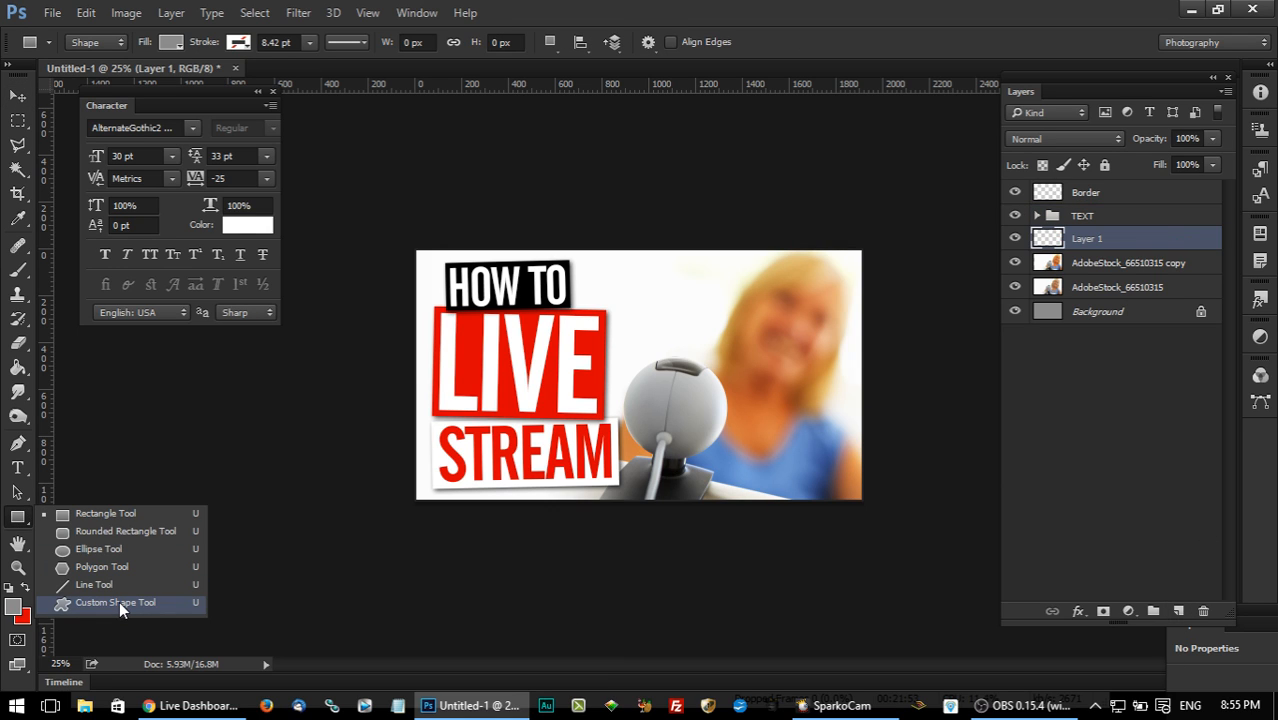
click(119, 601)
click(26, 588)
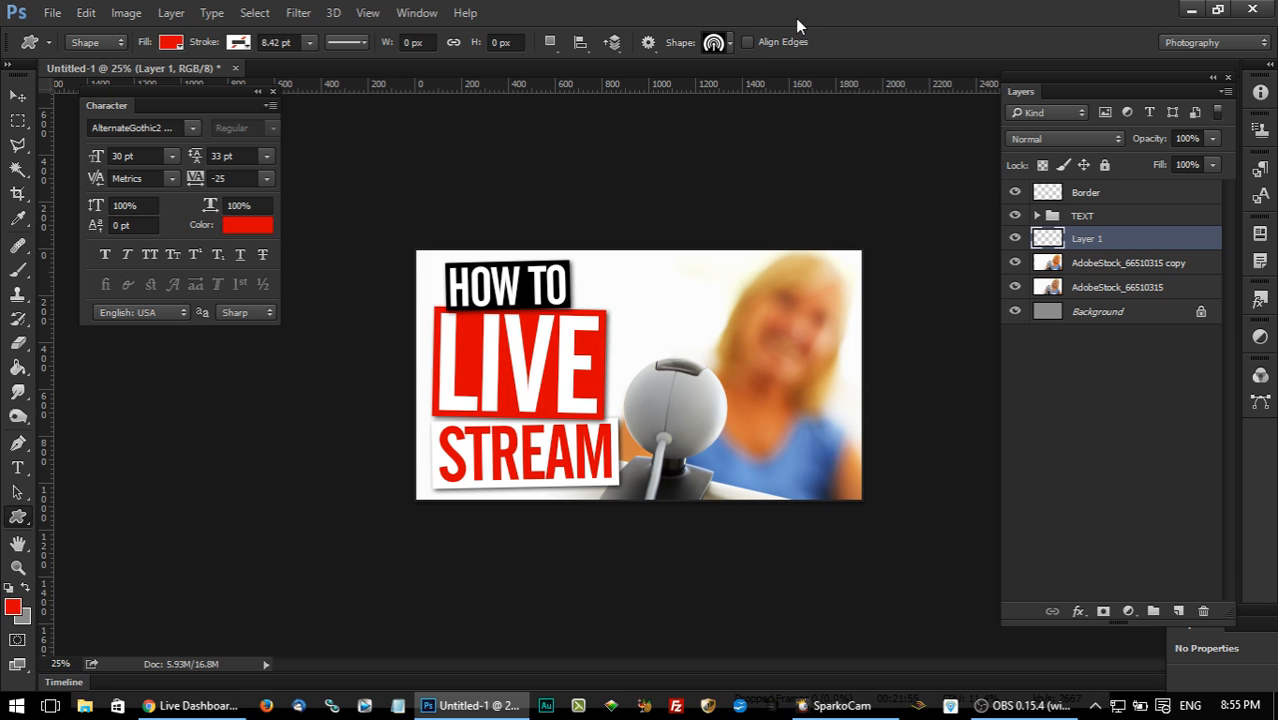
Replace the current custom shapes with the mediasocial_shapes set and choose the broadcast signal shape.
click(716, 45)
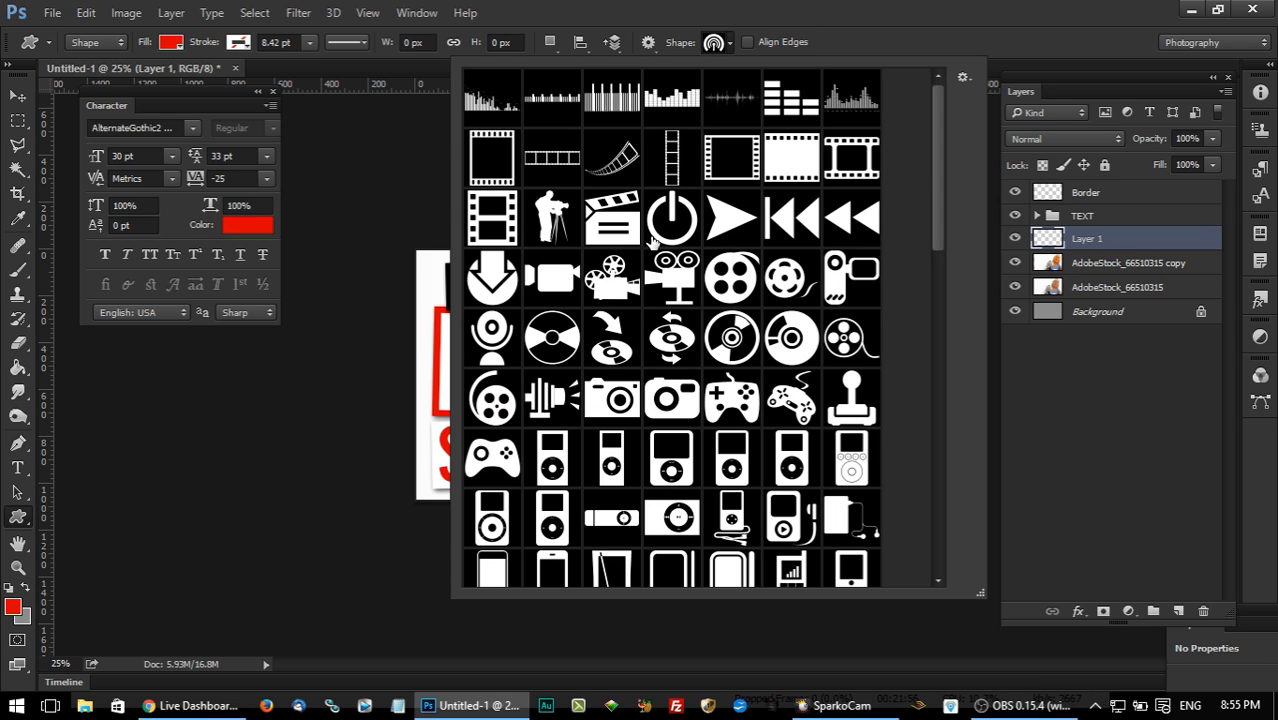
click(714, 45)
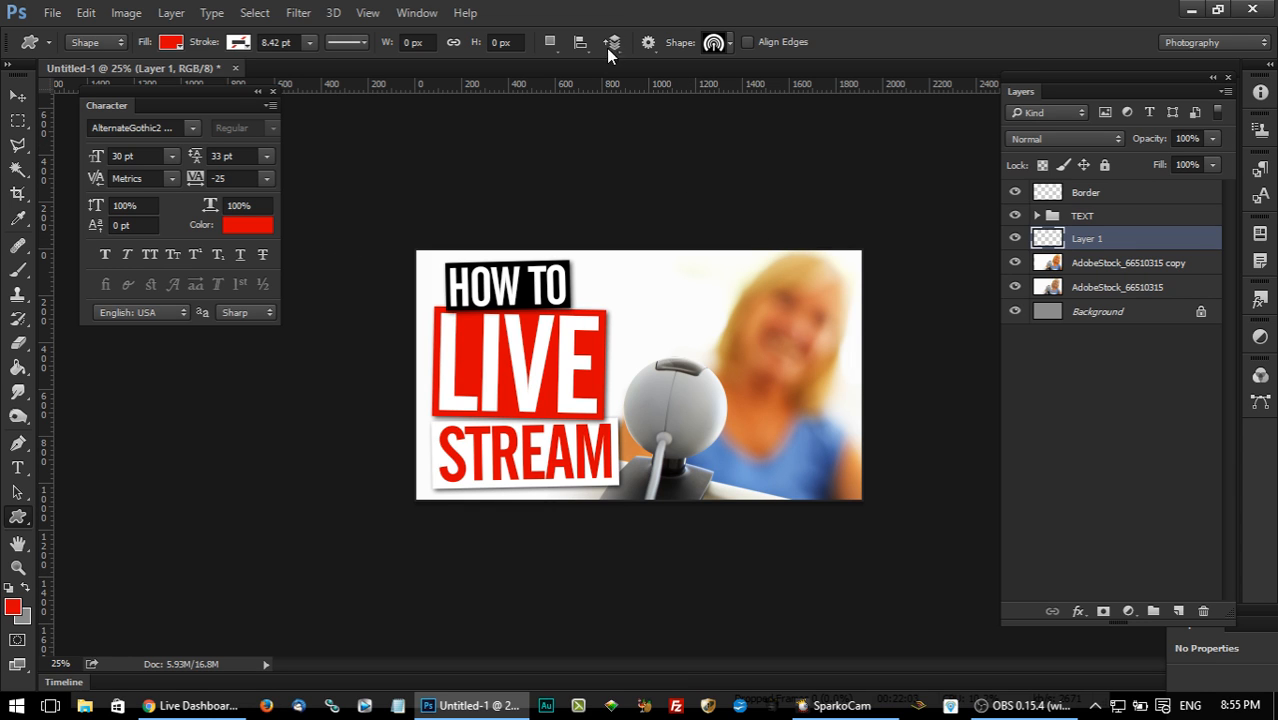
click(716, 44)
click(963, 77)
click(963, 77)
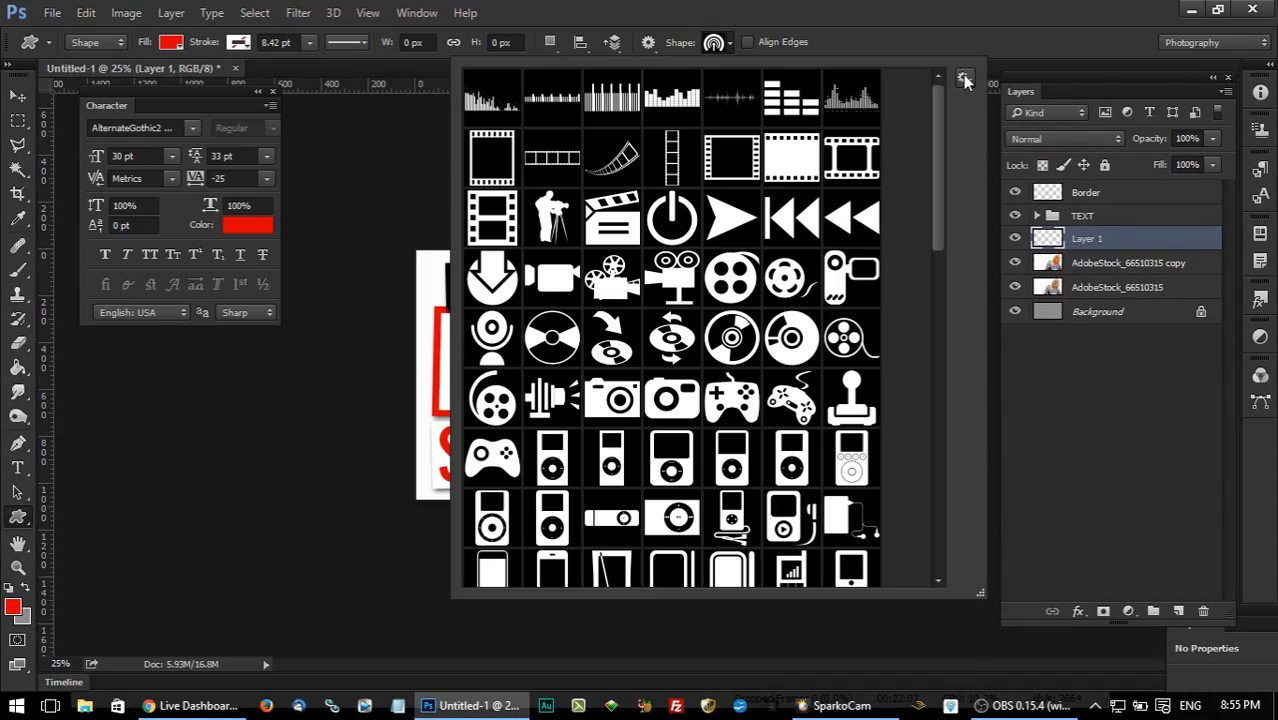
click(963, 78)
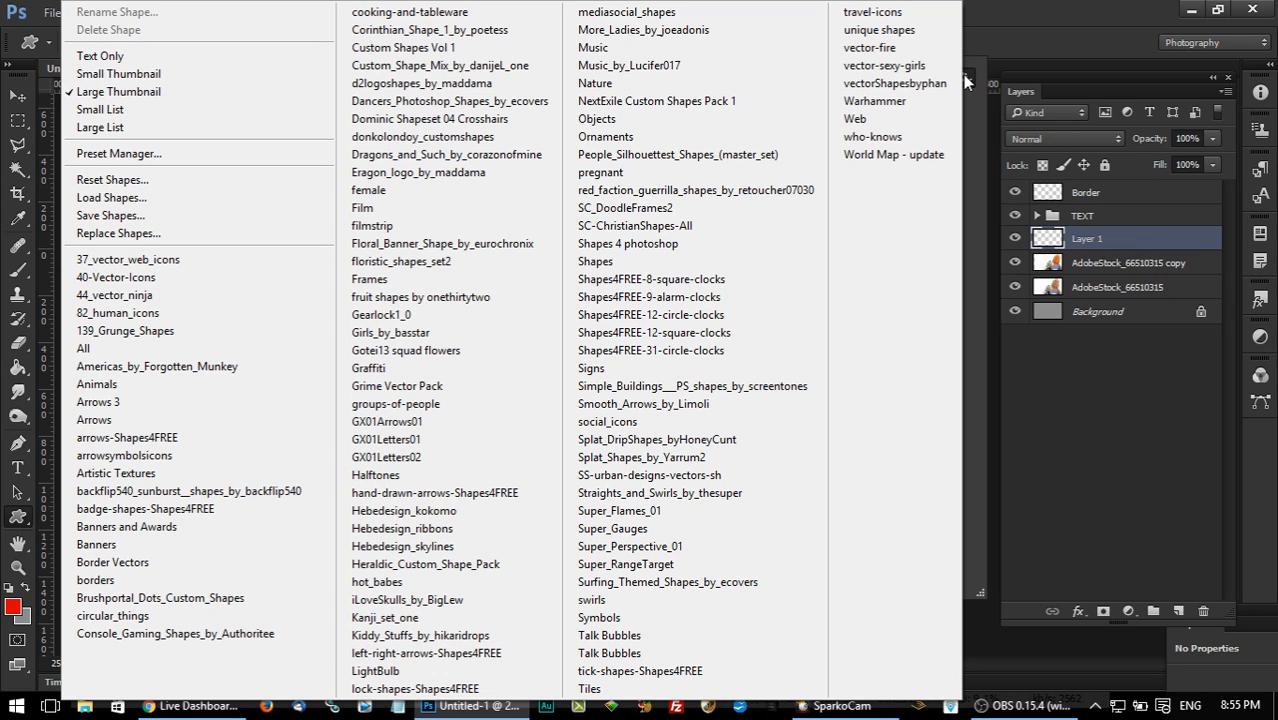
click(661, 18)
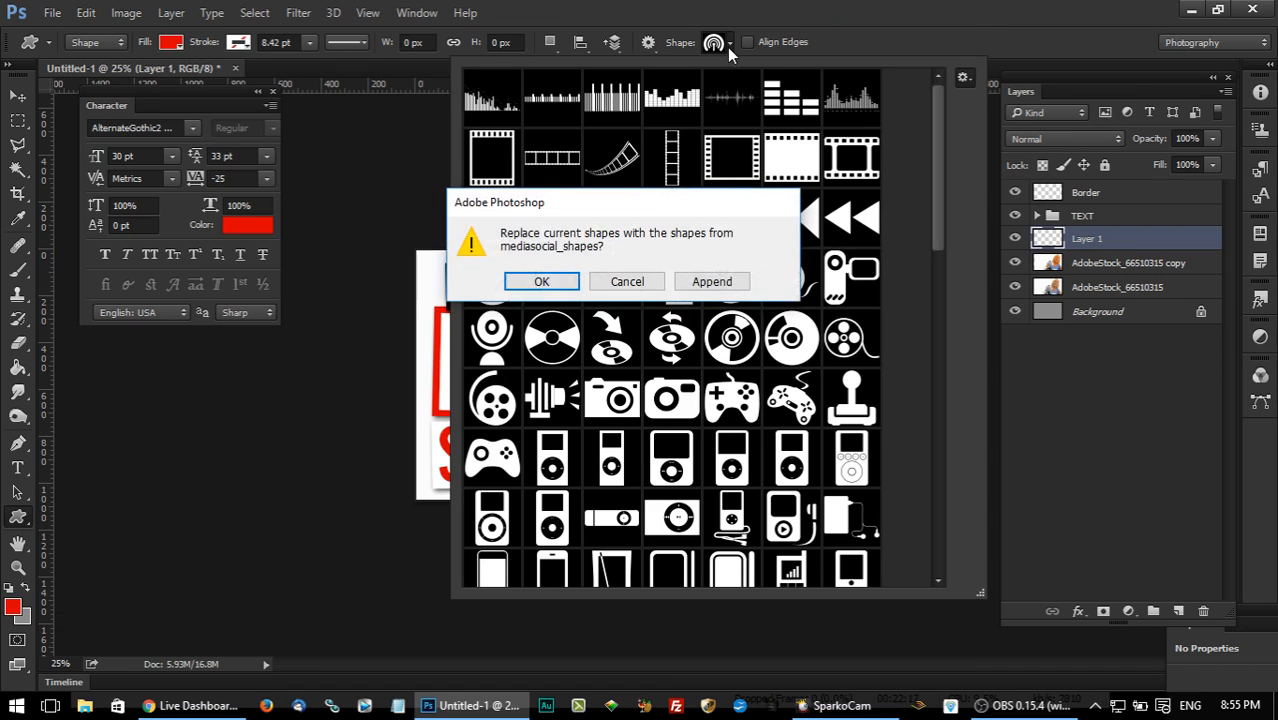
click(545, 280)
drag(944, 151, 945, 337)
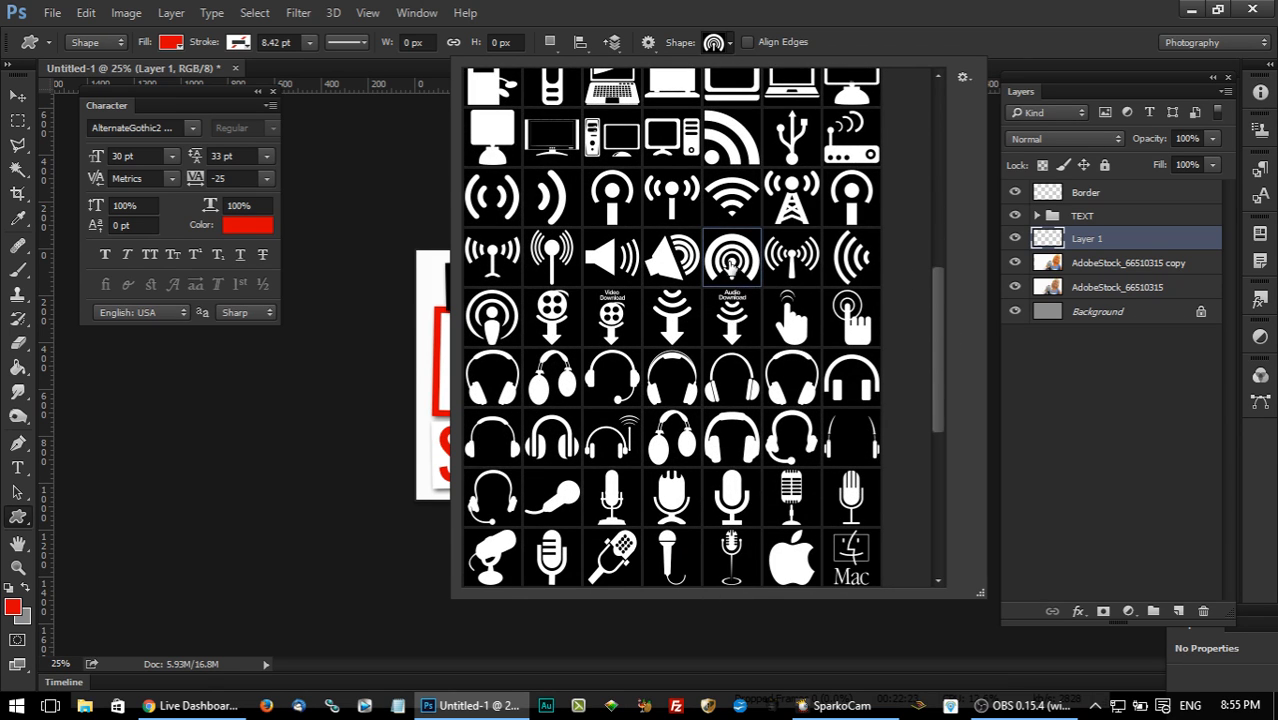
click(851, 8)
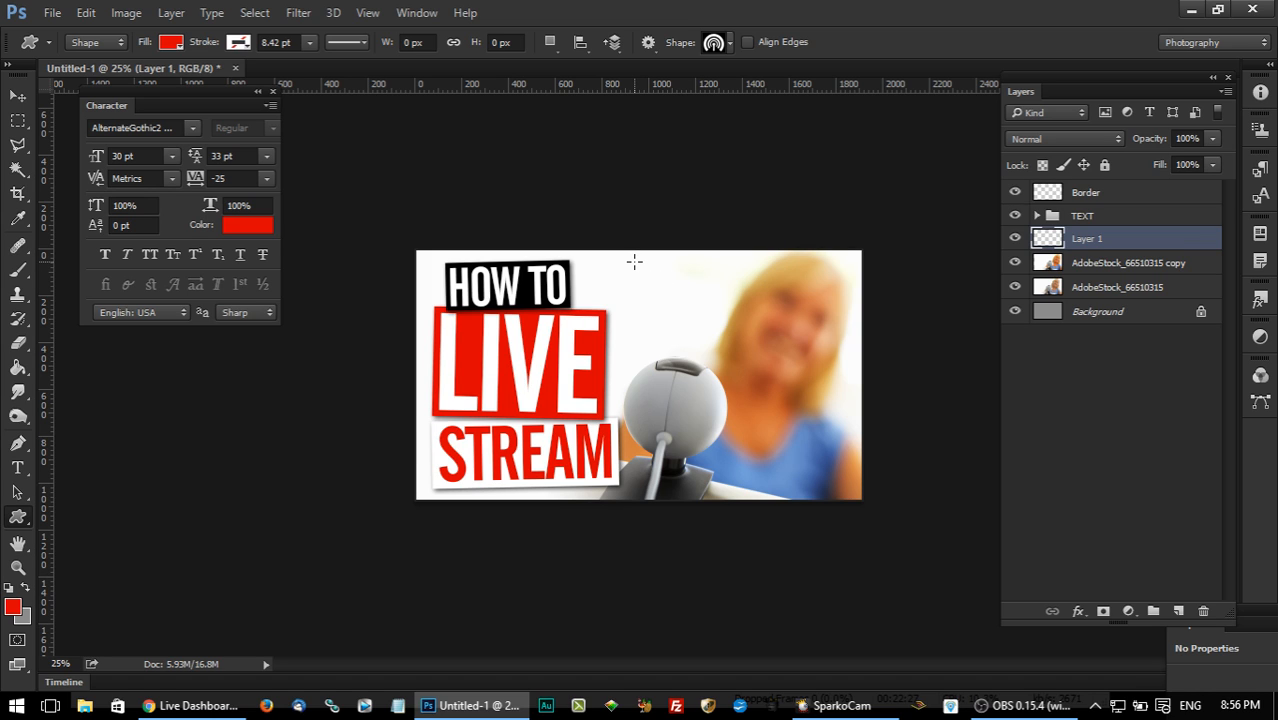
Draw the red broadcast icon above the webcam and nudge it slightly left and down.
drag(634, 262, 736, 331)
key(v)
drag(824, 428, 820, 430)
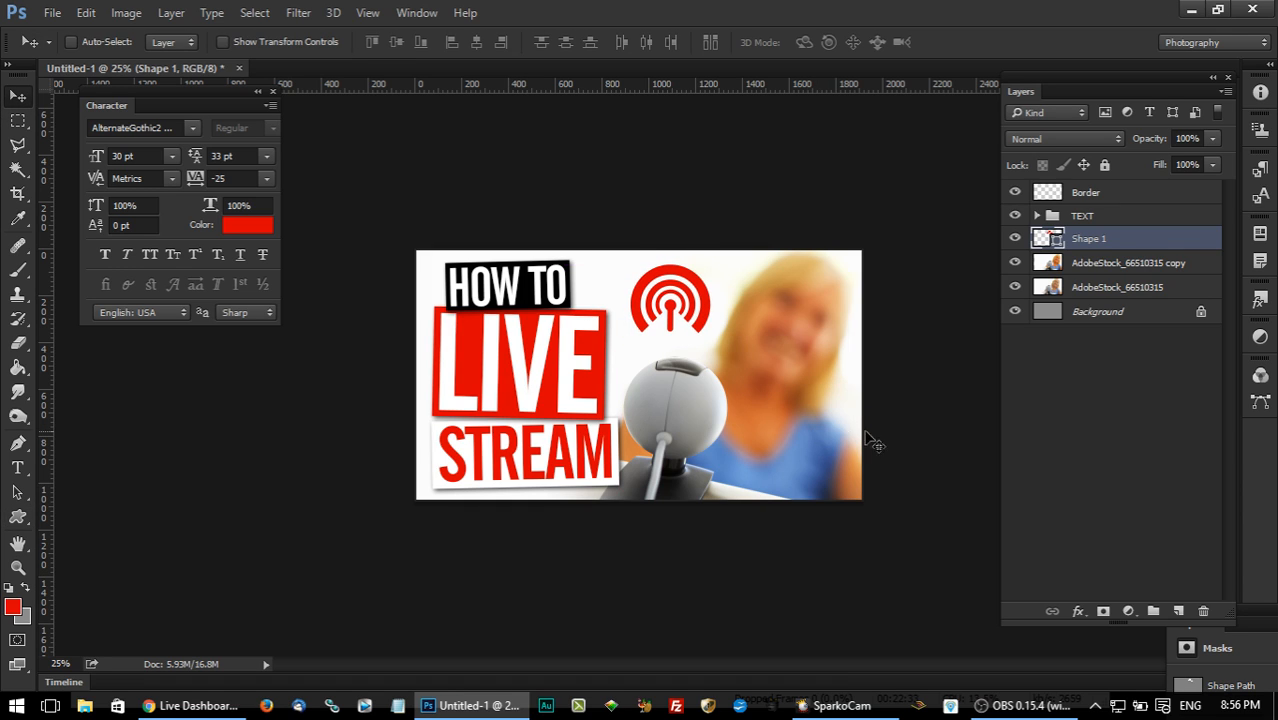
key(Left)
key(Left)
key(Left)
key(Left)
key(Down)
key(Down)
key(Down)
key(Down)
key(Down)
key(Down)
key(Down)
key(Down)
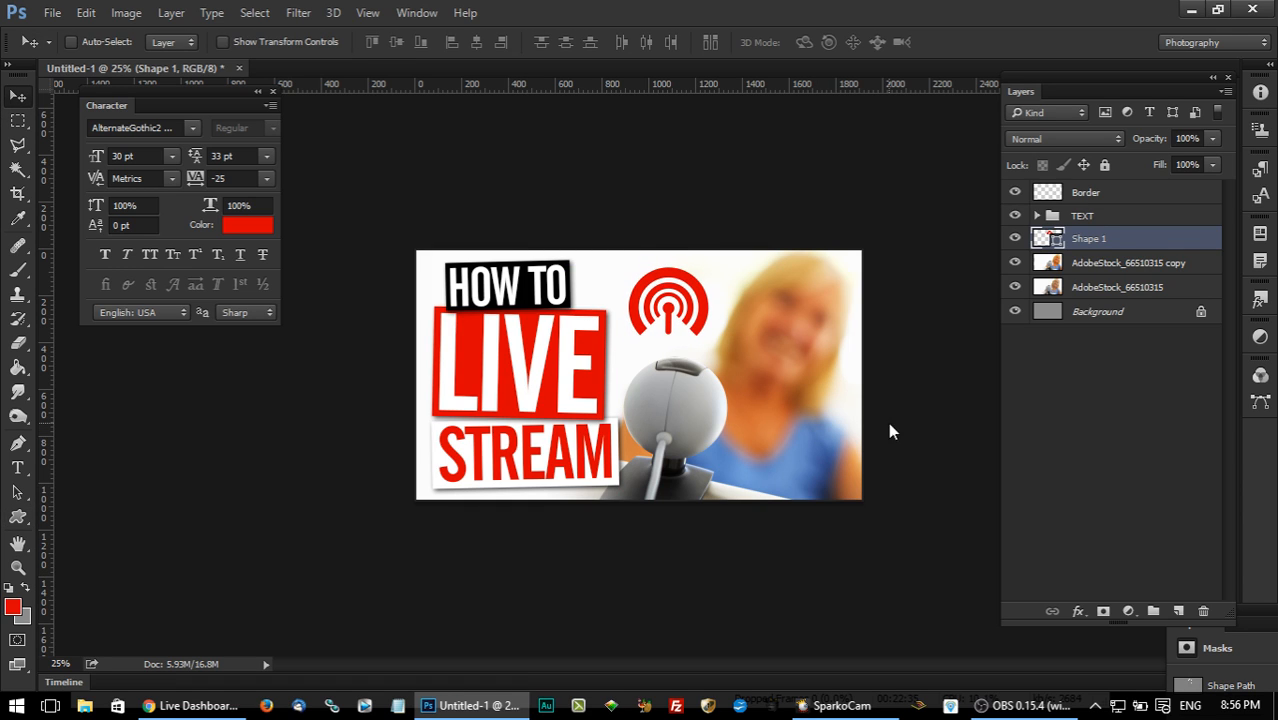
Scale the broadcast icon down slightly and adjust its position above the webcam.
key(ctrl+t)
drag(626, 334, 636, 333)
click(18, 95)
click(555, 279)
drag(912, 378, 907, 384)
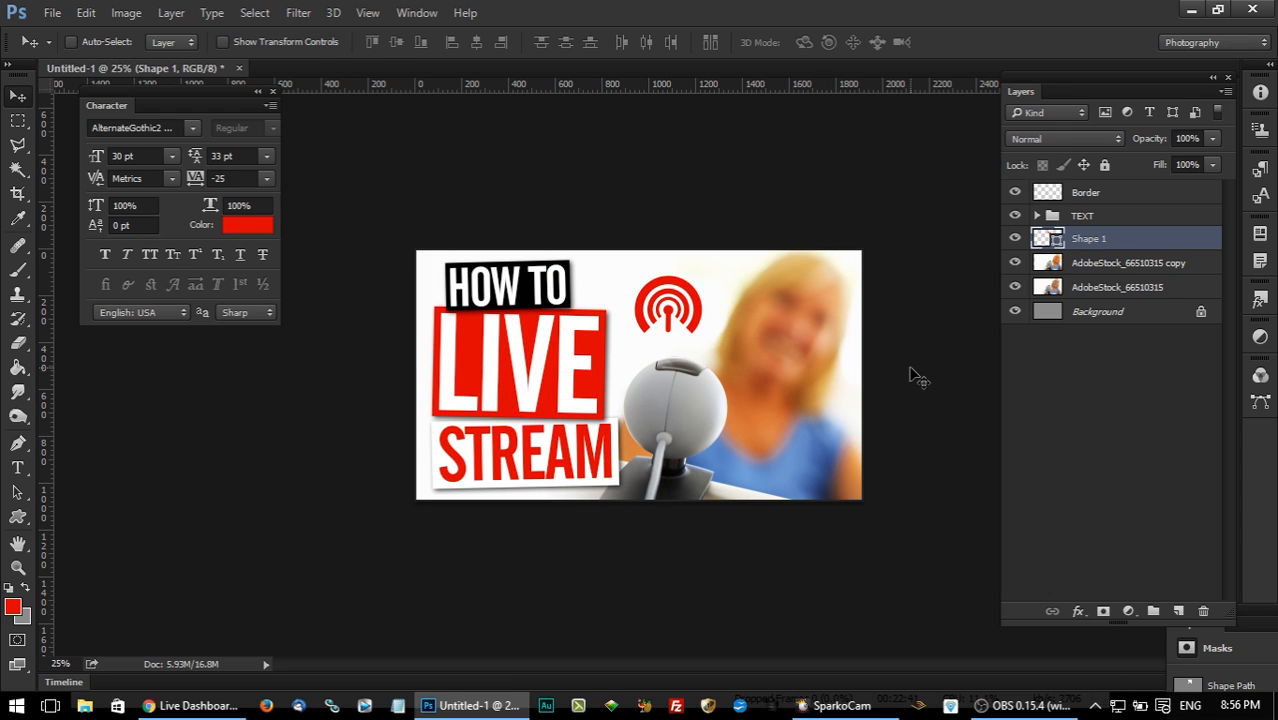
Try pasting the copied drop shadow style onto the broadcast icon, and undo it.
right_click(1134, 239)
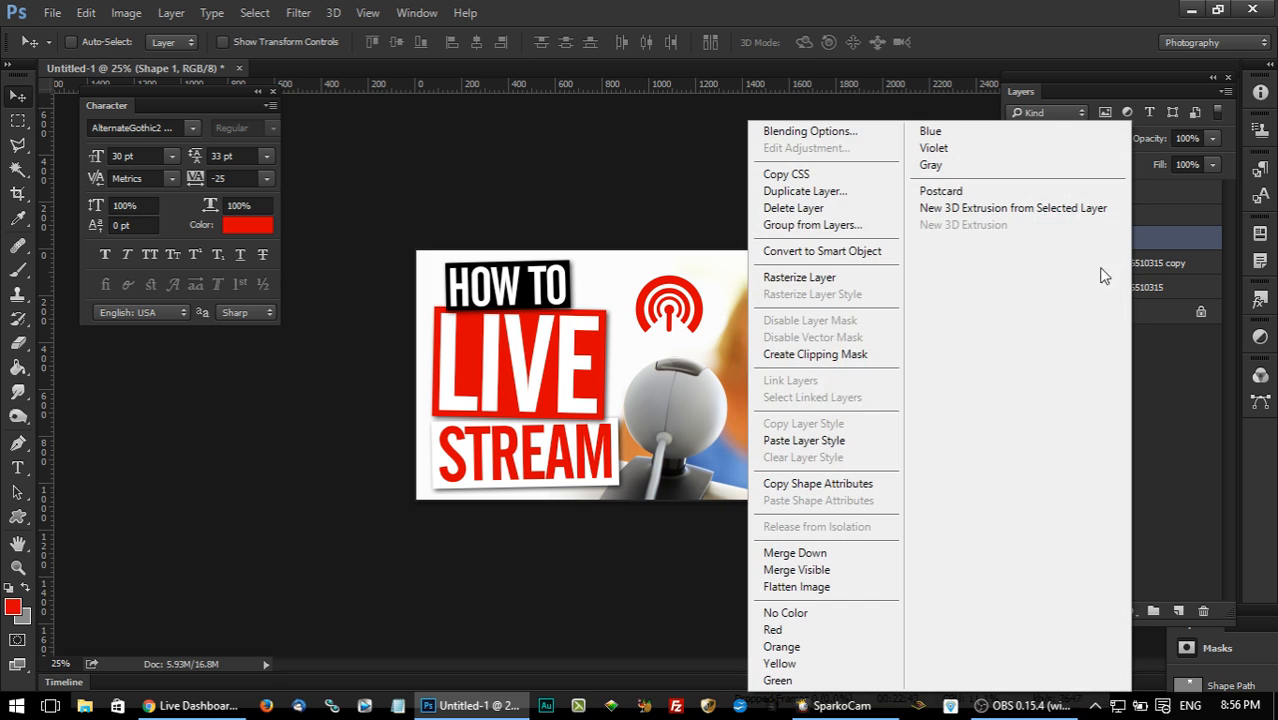
click(830, 440)
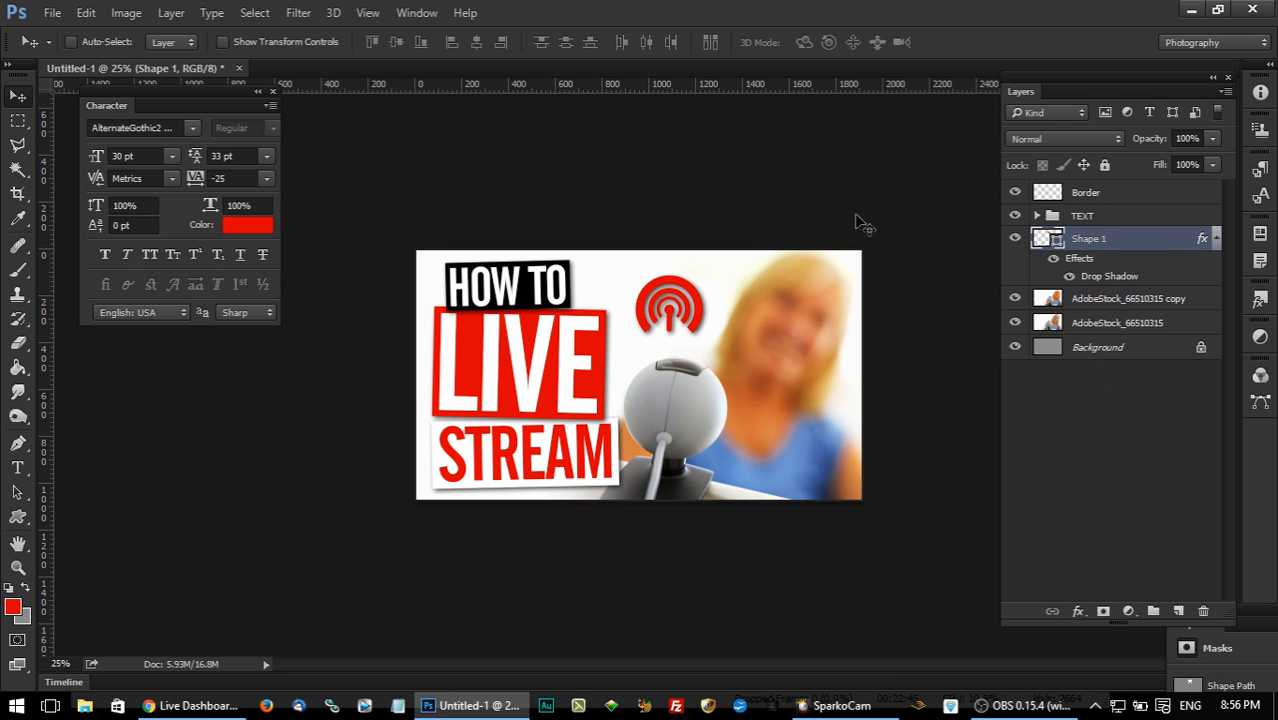
click(86, 14)
click(120, 34)
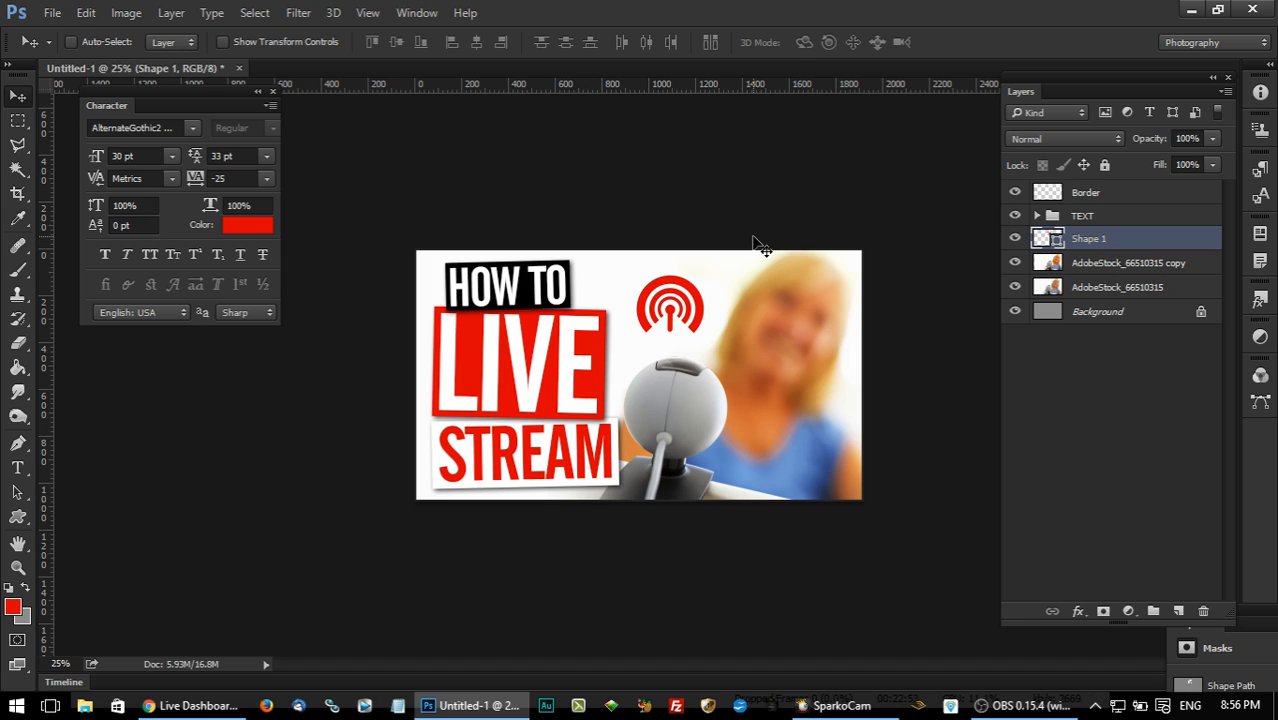
Add an empty layer between the broadcast icon and the webcam photo copy.
click(1101, 268)
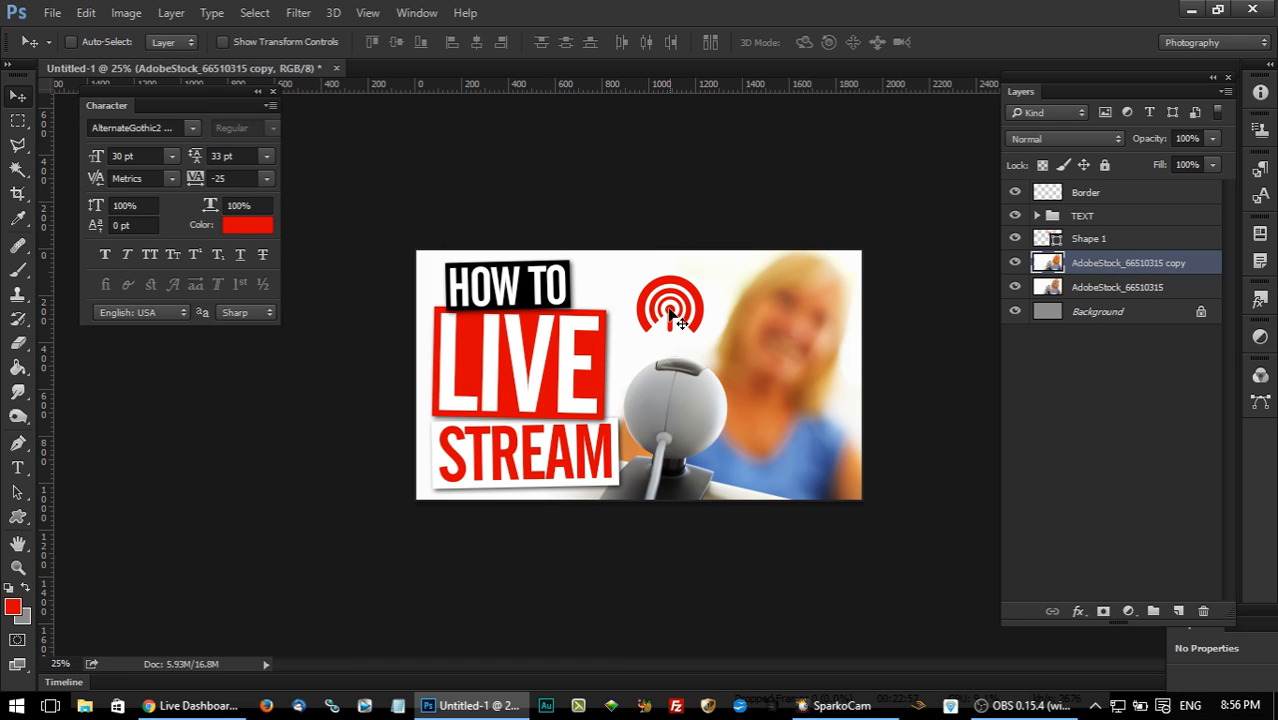
drag(1099, 272, 1178, 618)
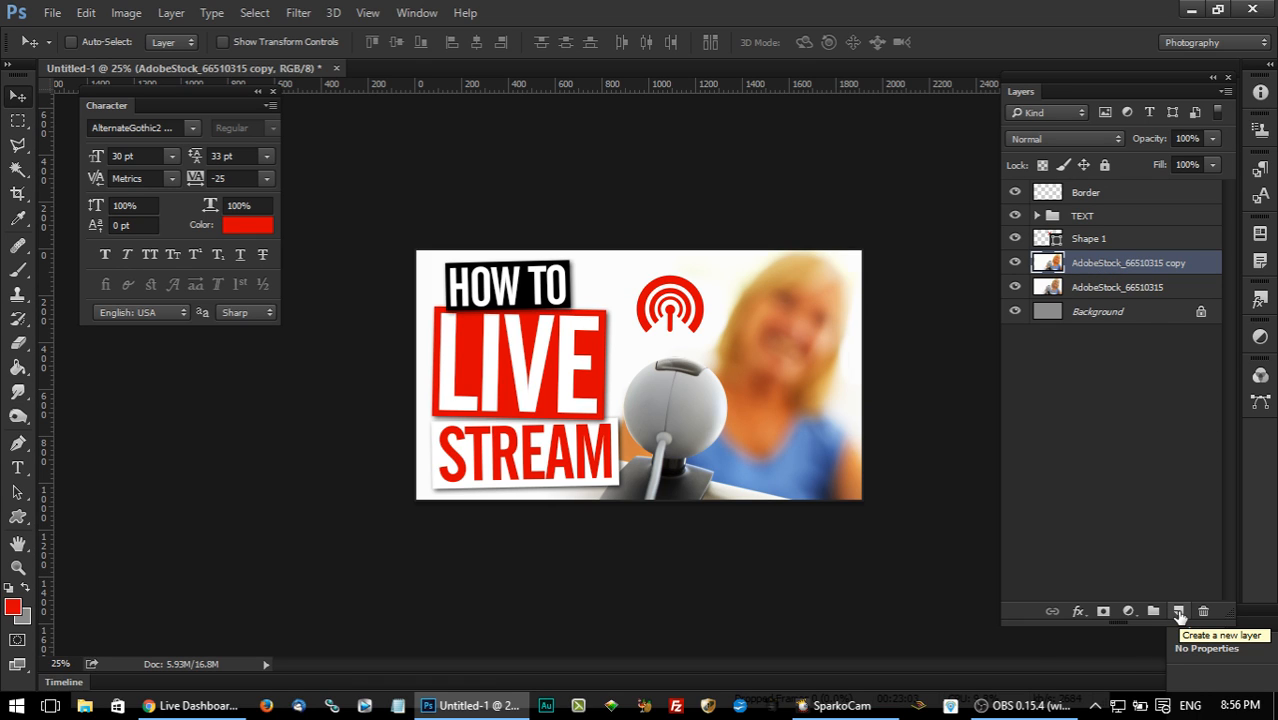
click(1179, 612)
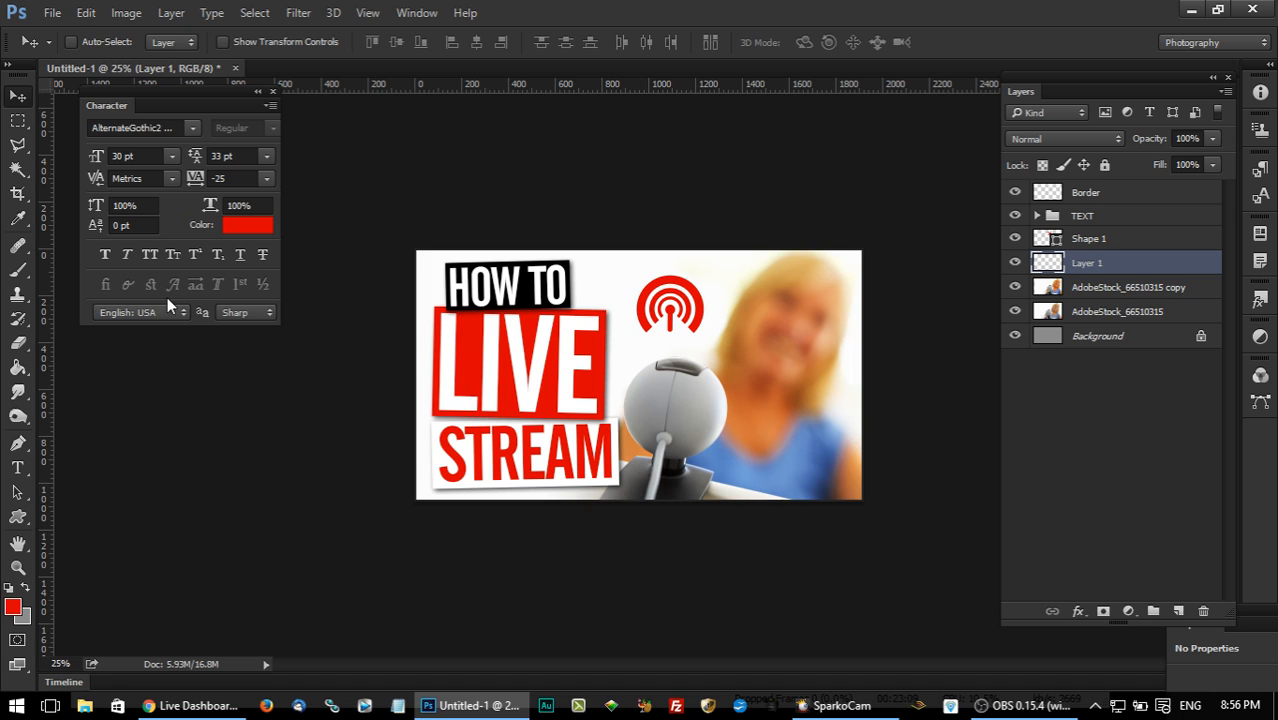
Try out other brush sets for the Brush tool, starting with Faux Finish Brushes.
click(19, 270)
click(84, 40)
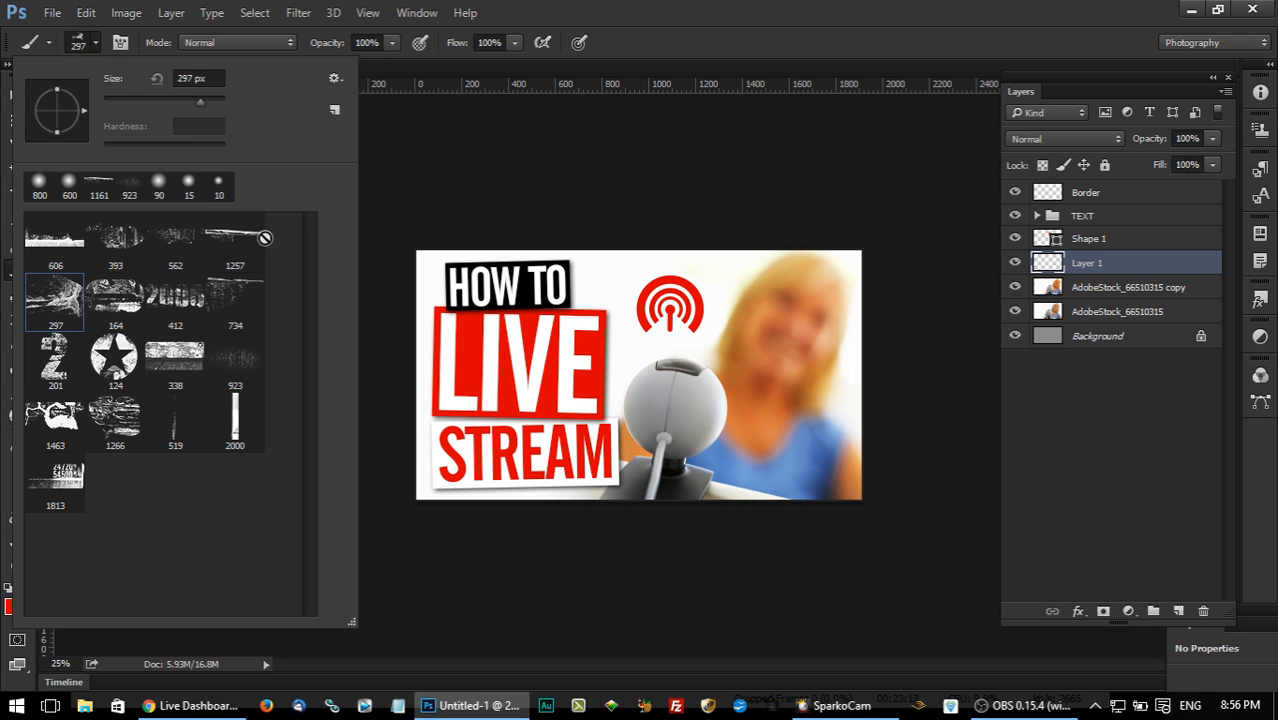
click(334, 80)
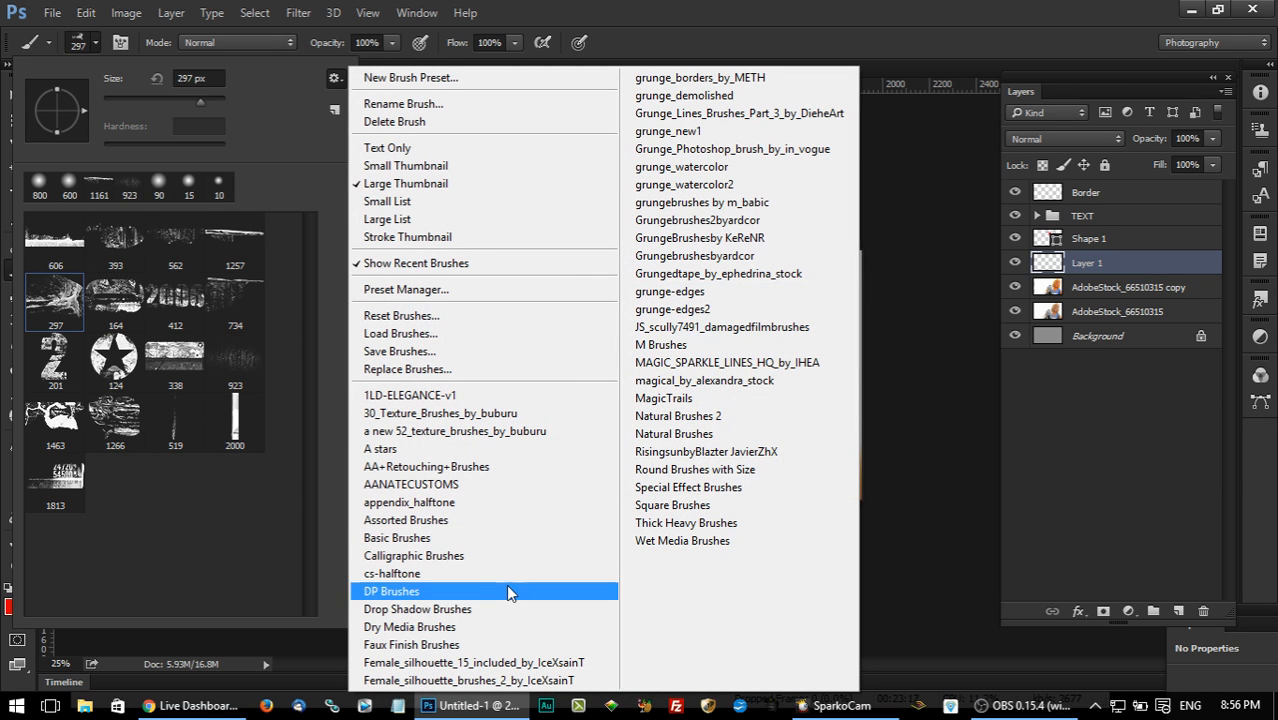
click(484, 645)
click(553, 281)
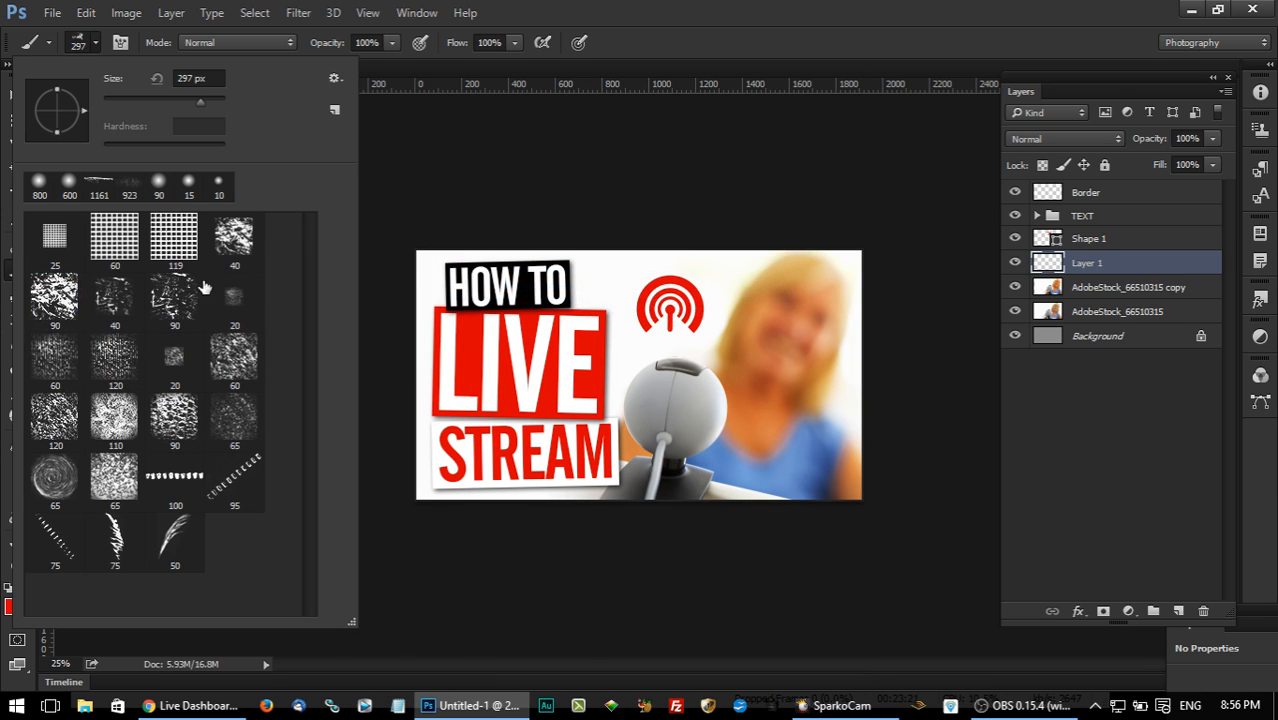
click(335, 77)
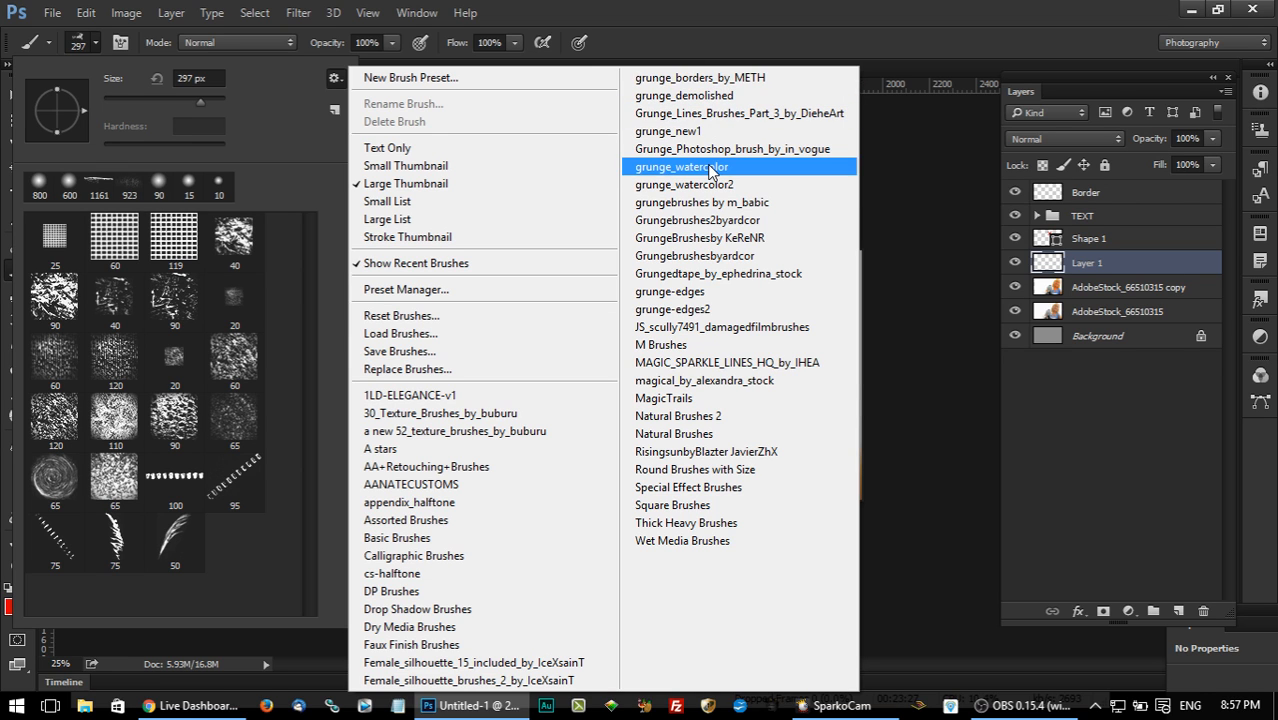
click(700, 184)
click(518, 283)
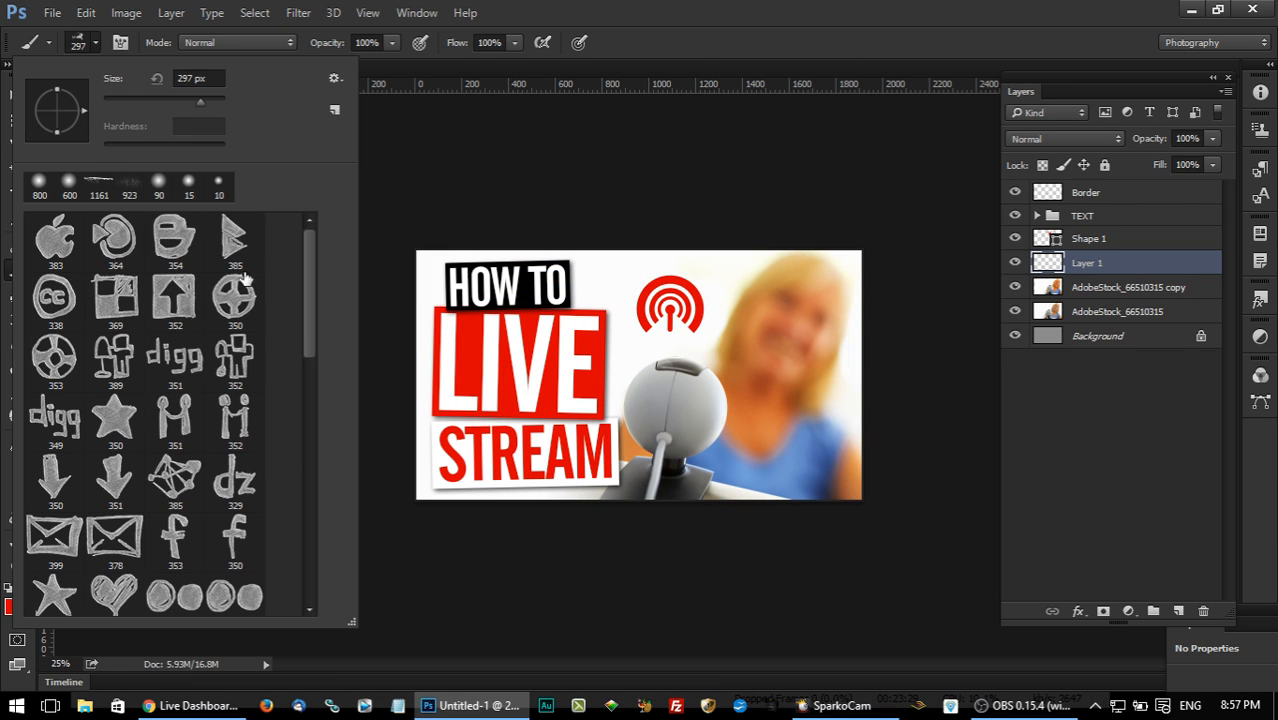
Replace the brushes with the grunge-edges set and choose its 1287 px rough-edged brush.
click(330, 82)
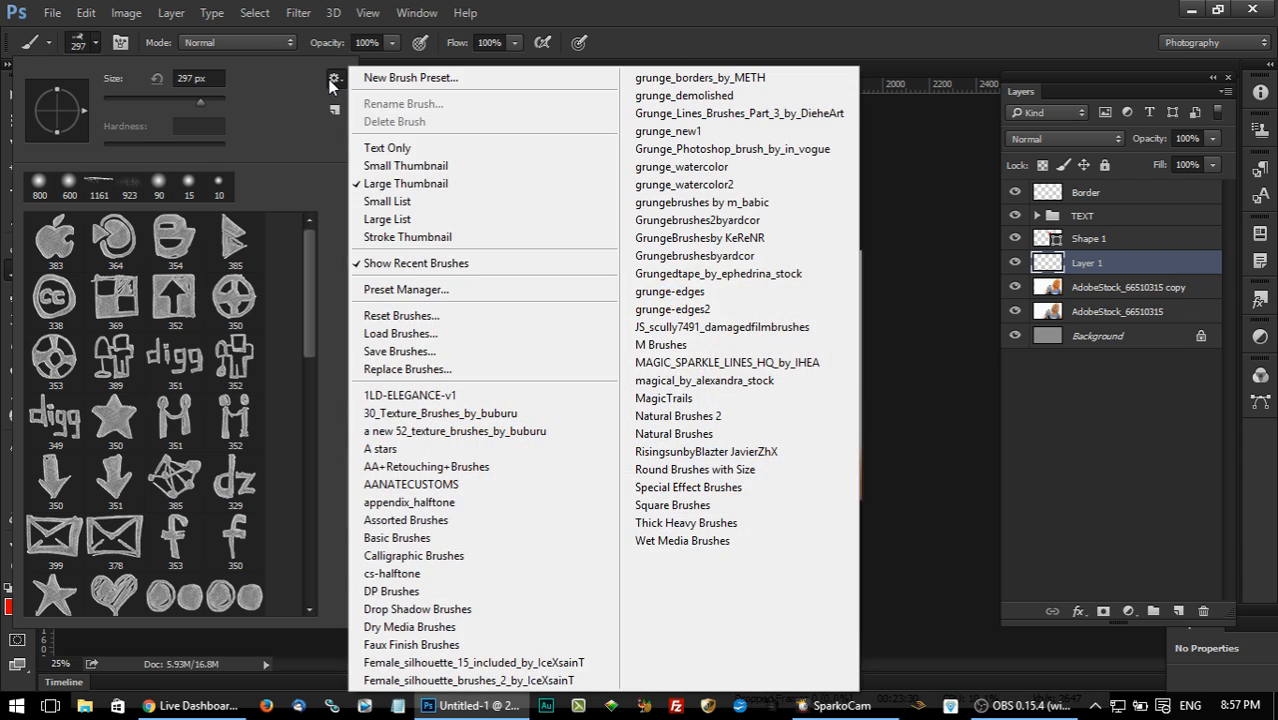
click(680, 291)
click(545, 282)
double_click(175, 300)
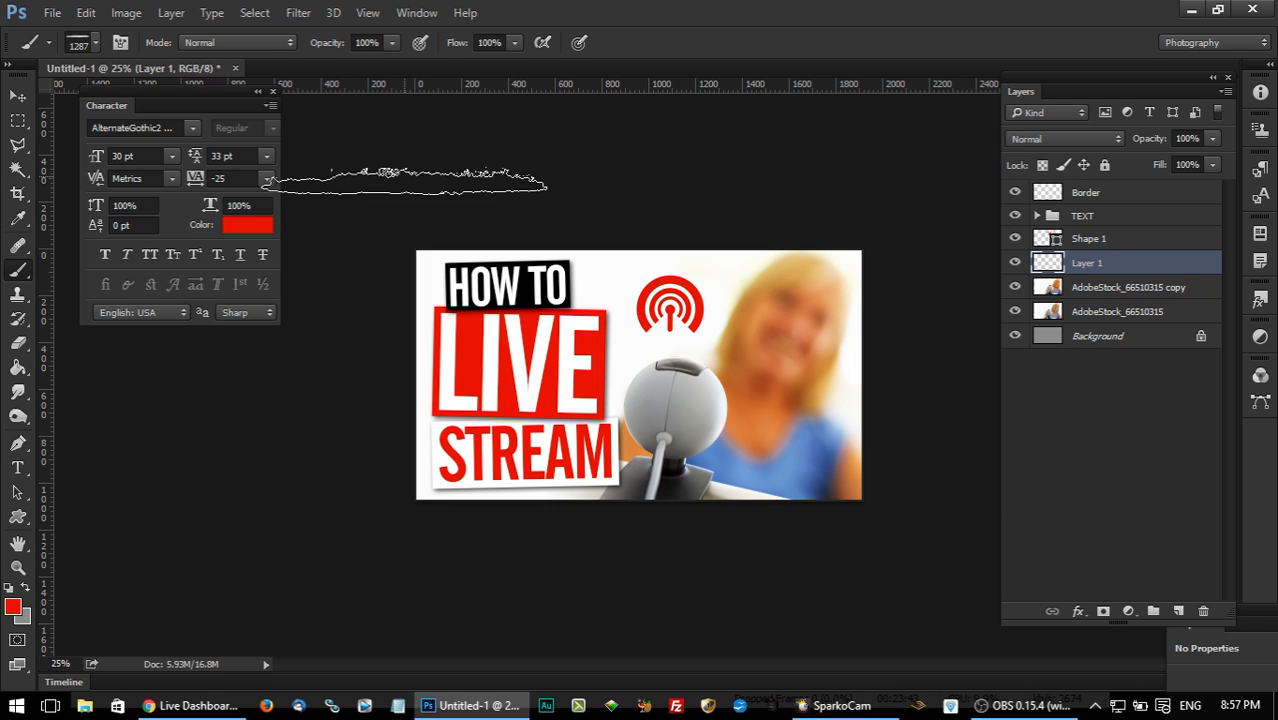
Load the All set for the Custom Shape tool and choose the footprint shape.
click(18, 516)
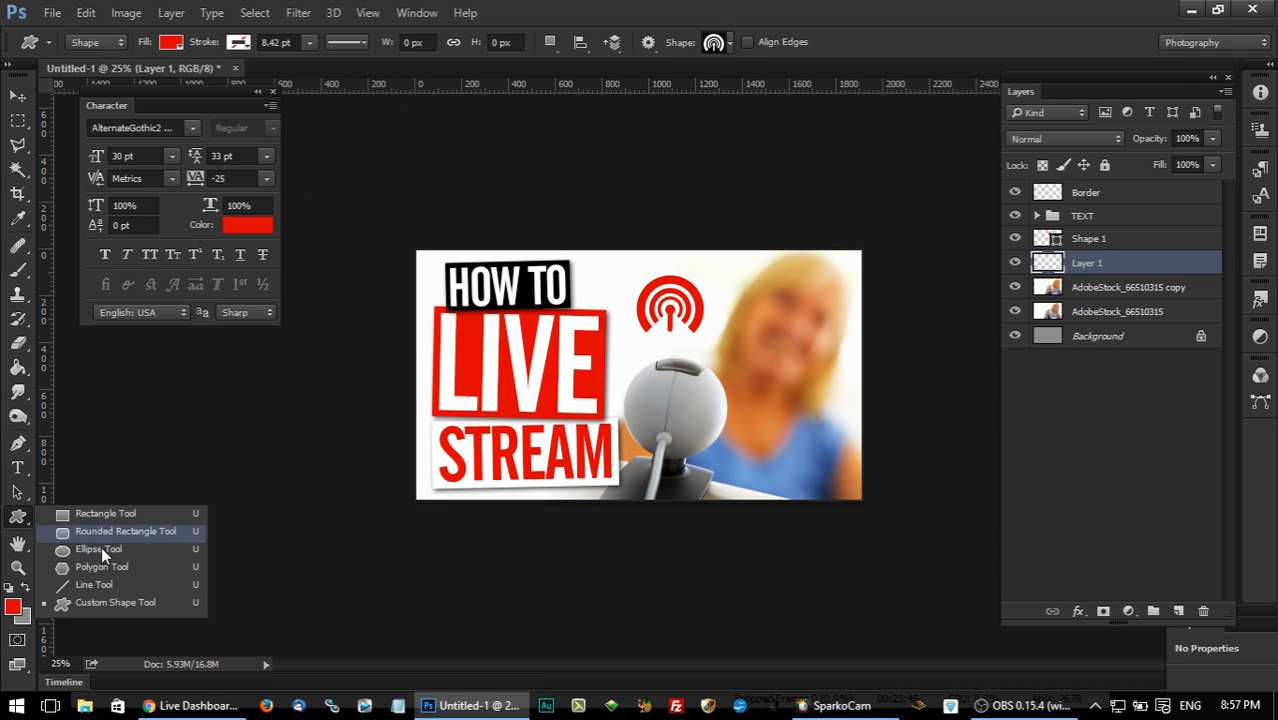
click(104, 606)
click(716, 44)
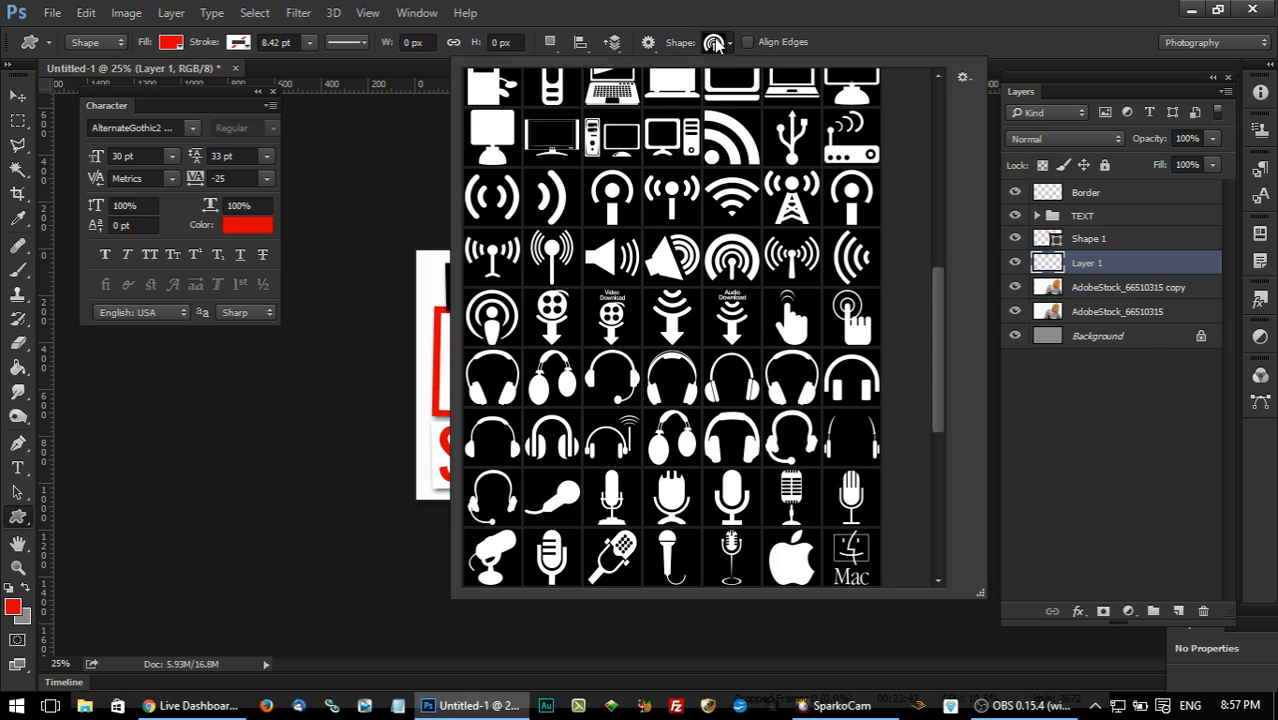
click(963, 77)
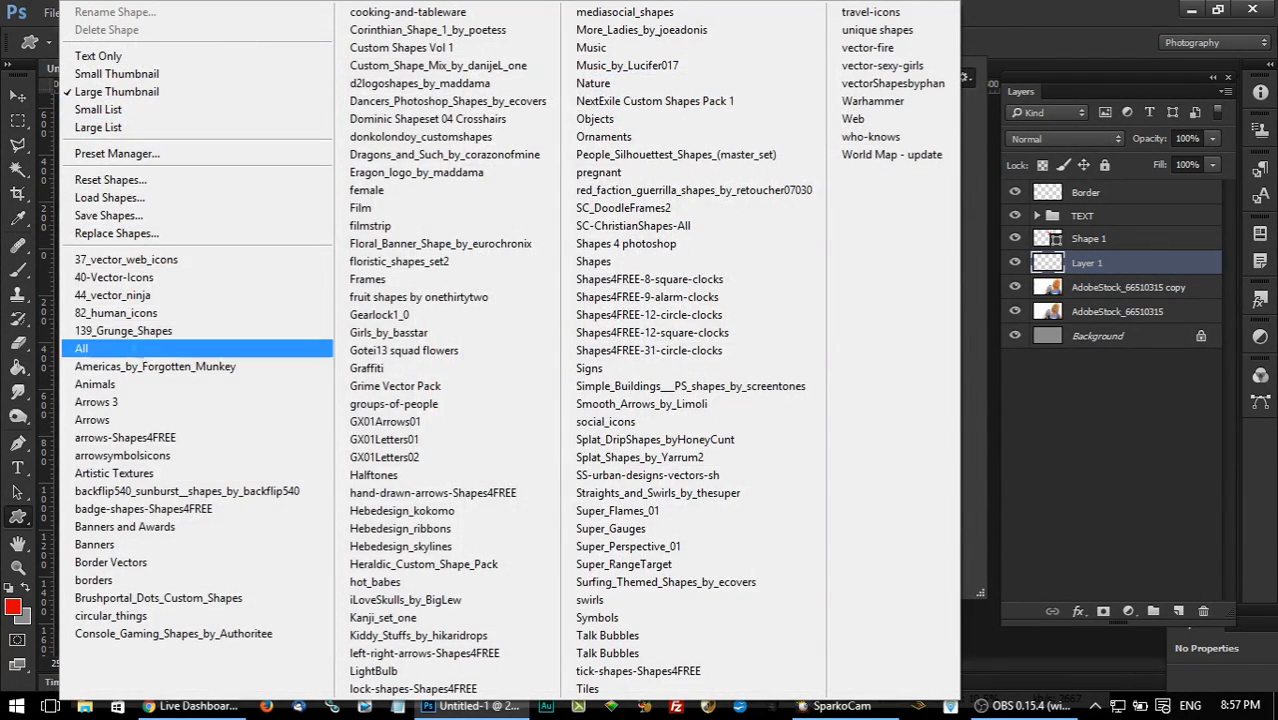
click(143, 355)
click(540, 280)
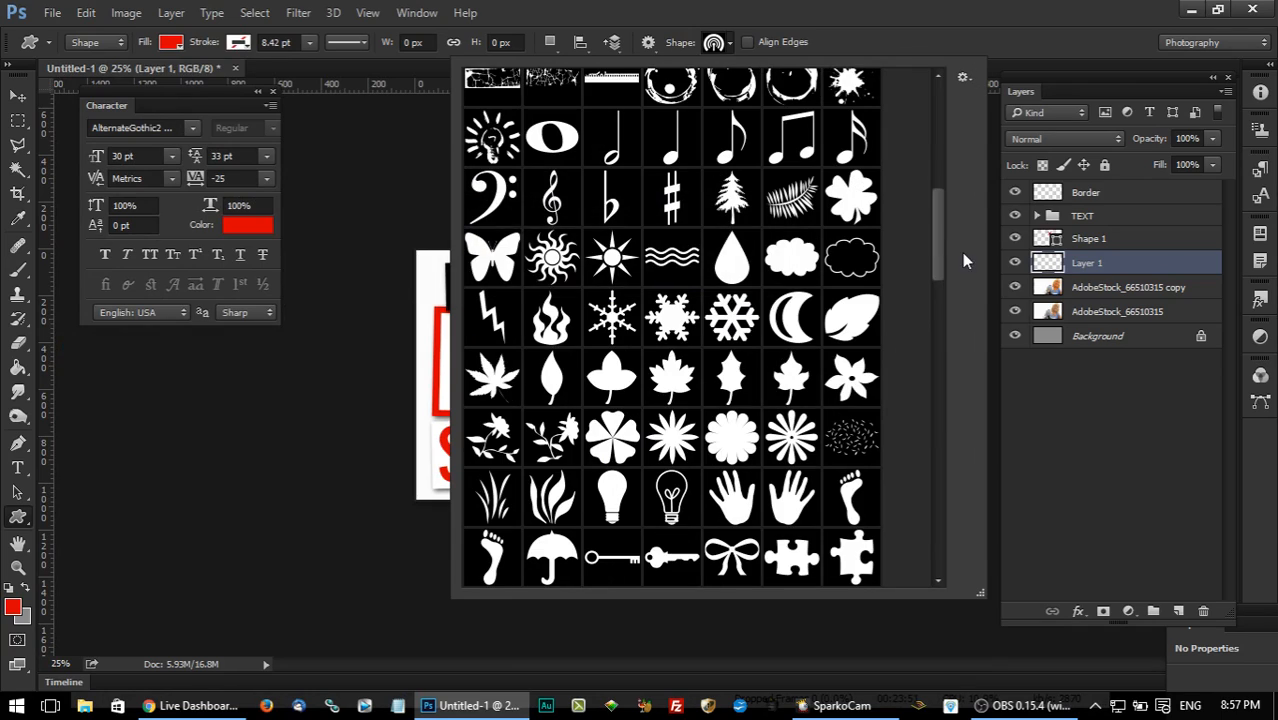
mouse_move(940, 233)
mouse_down()
mouse_move(940, 266)
mouse_move(942, 240)
mouse_up()
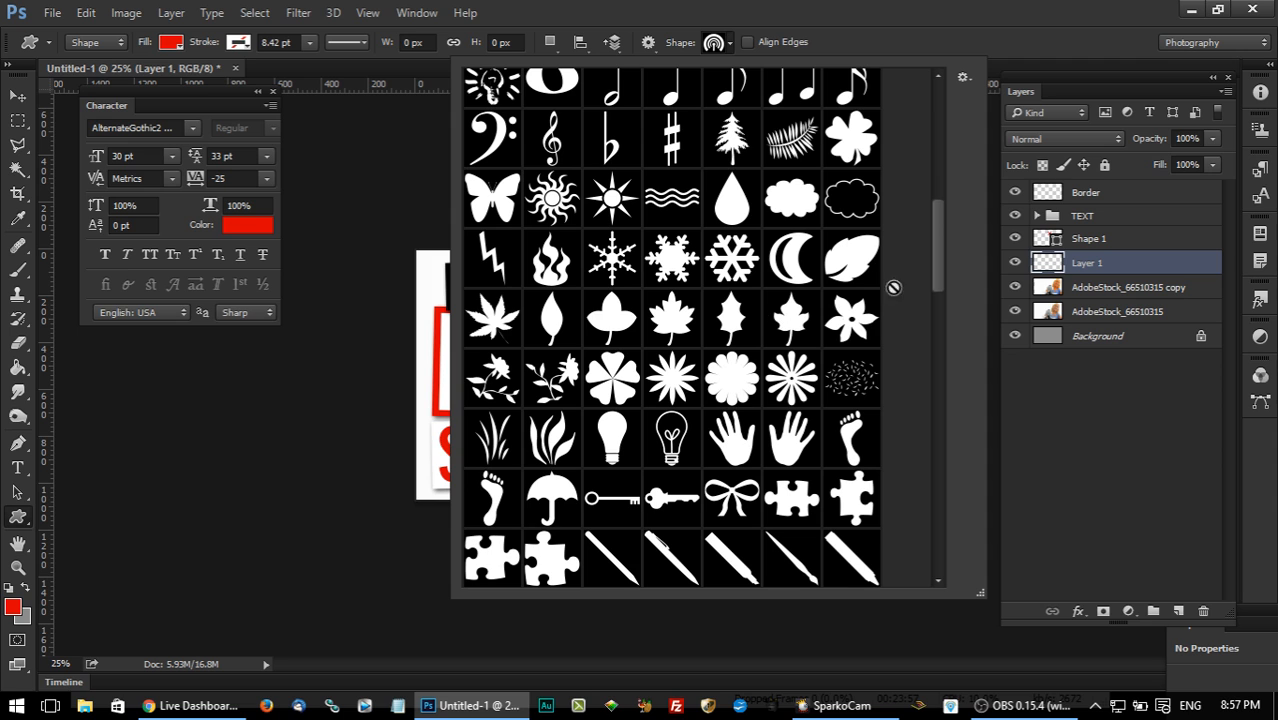
drag(943, 230, 945, 257)
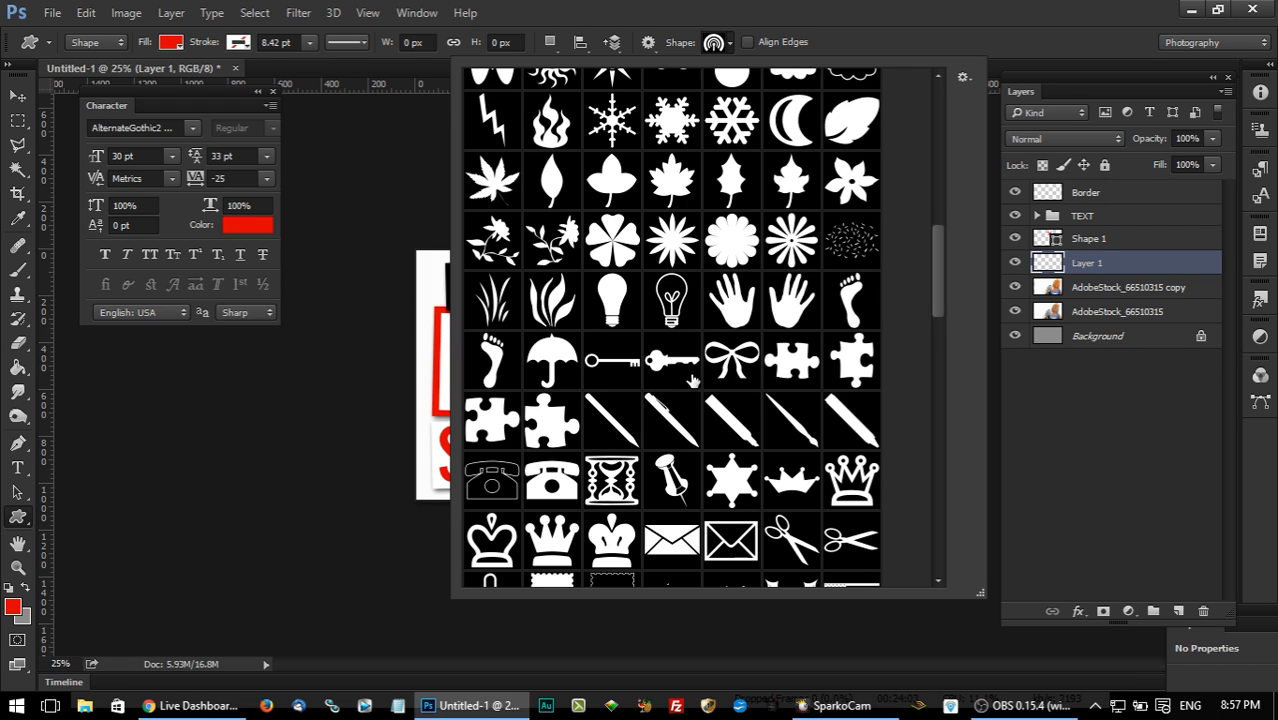
drag(940, 272, 939, 271)
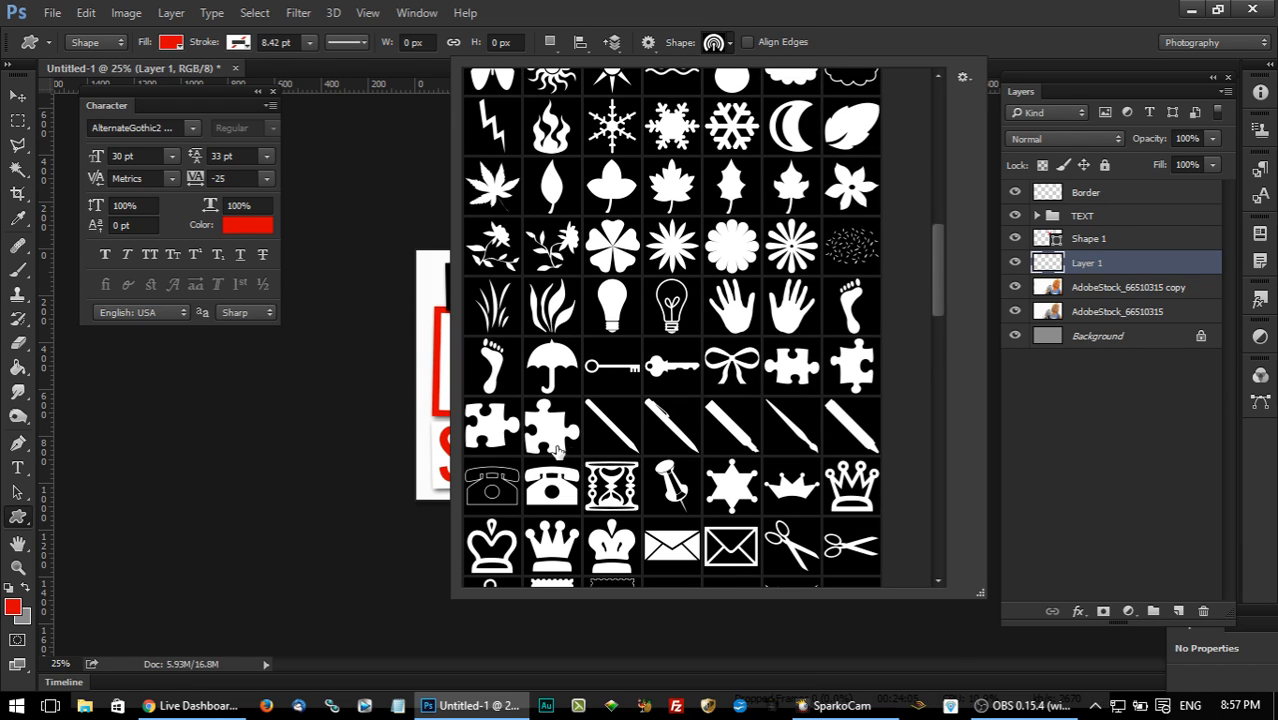
click(492, 372)
click(695, 6)
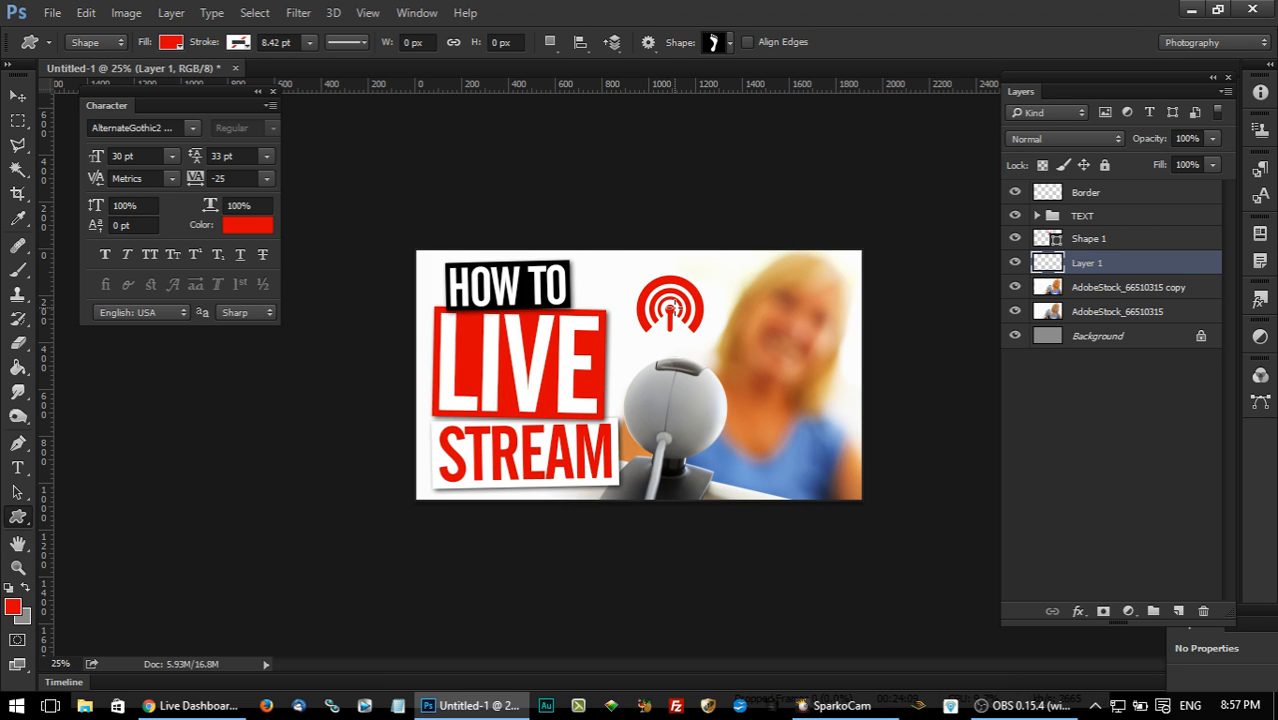
Draw an oversized red footprint about 1308 x 2016 px behind the title blocks and shift it slightly into place.
key(ctrl+minus)
key(ctrl+minus)
key(ctrl+minus)
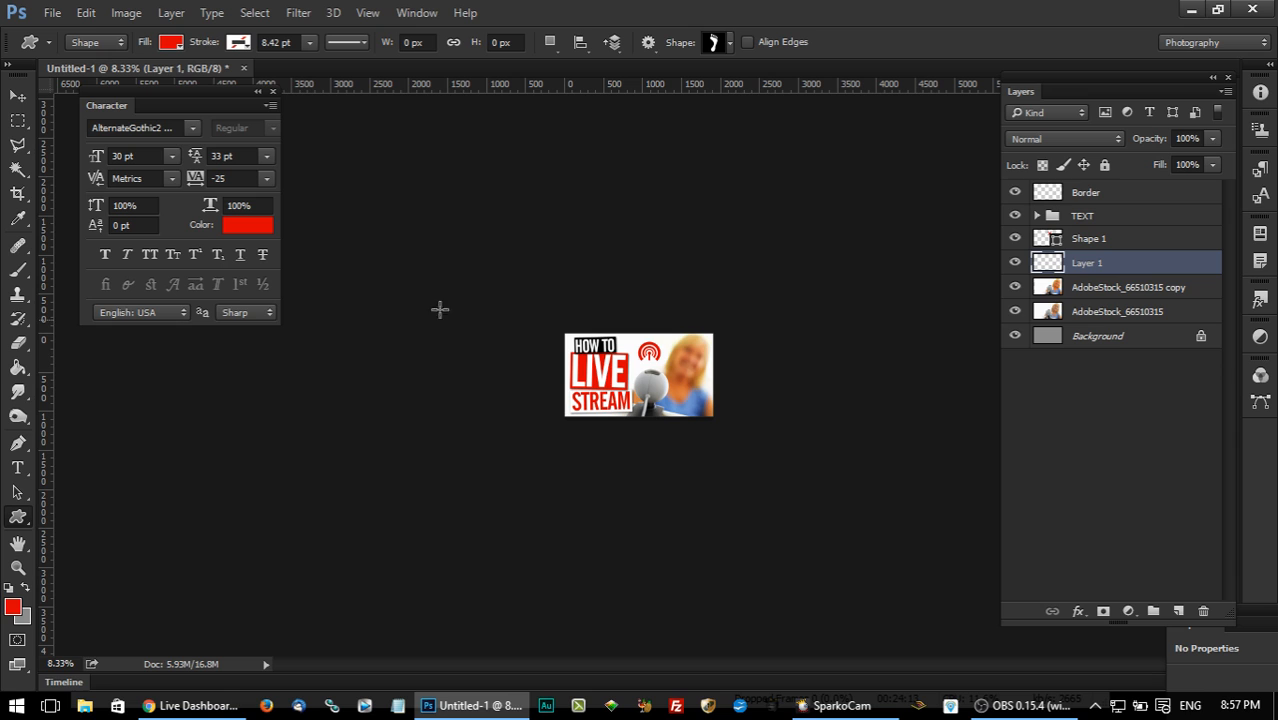
drag(545, 291, 643, 445)
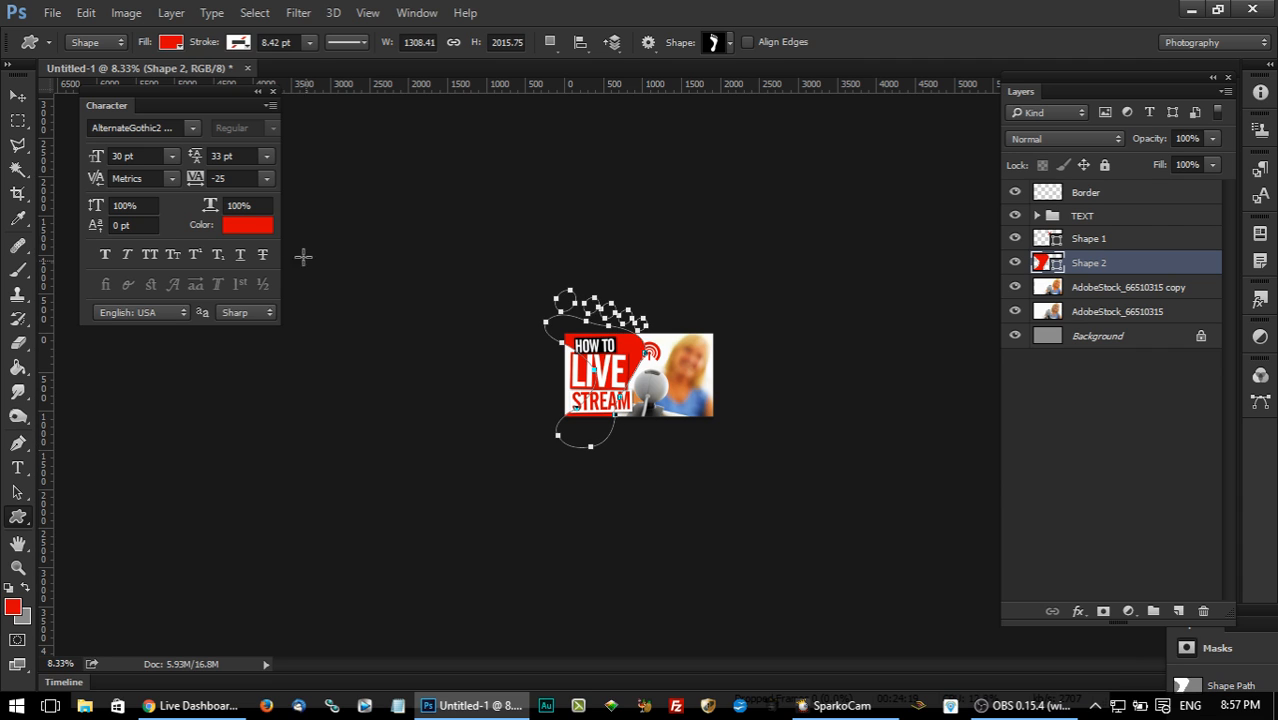
click(31, 92)
drag(826, 457, 844, 475)
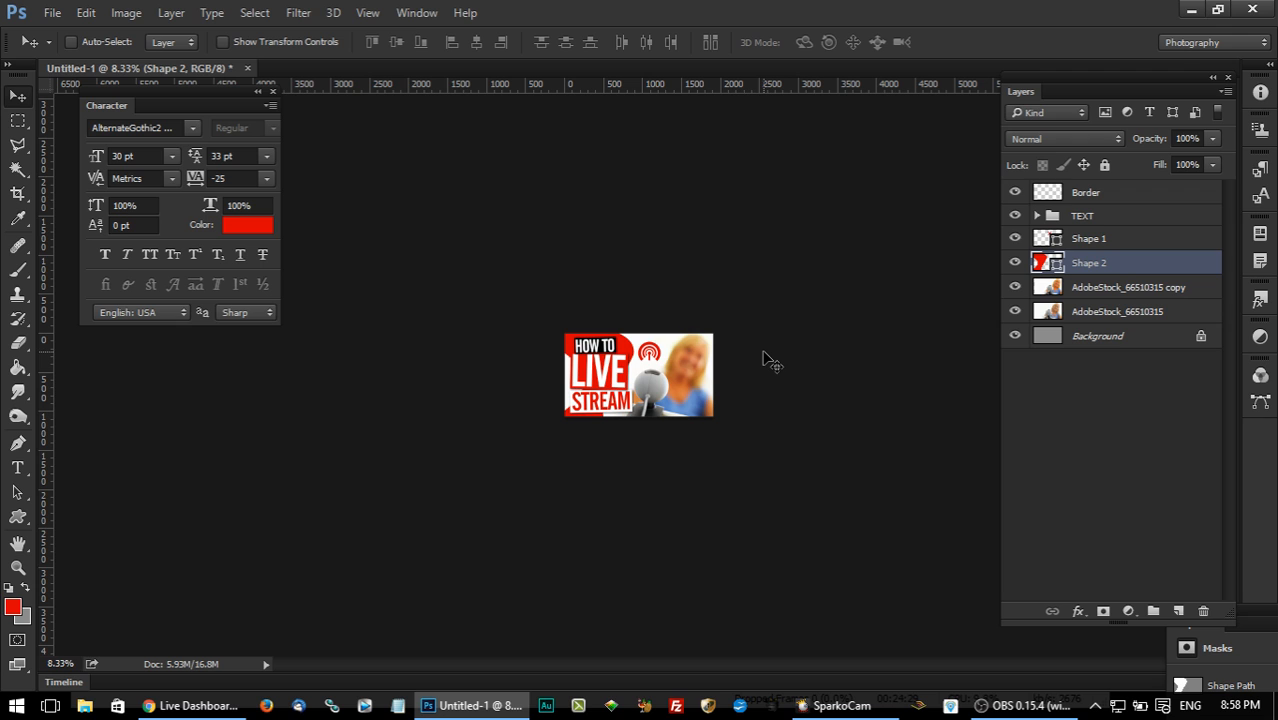
Give the footprint shape a Color Overlay in bright green (#12ff00).
key(ctrl+plus)
key(ctrl+plus)
key(ctrl+plus)
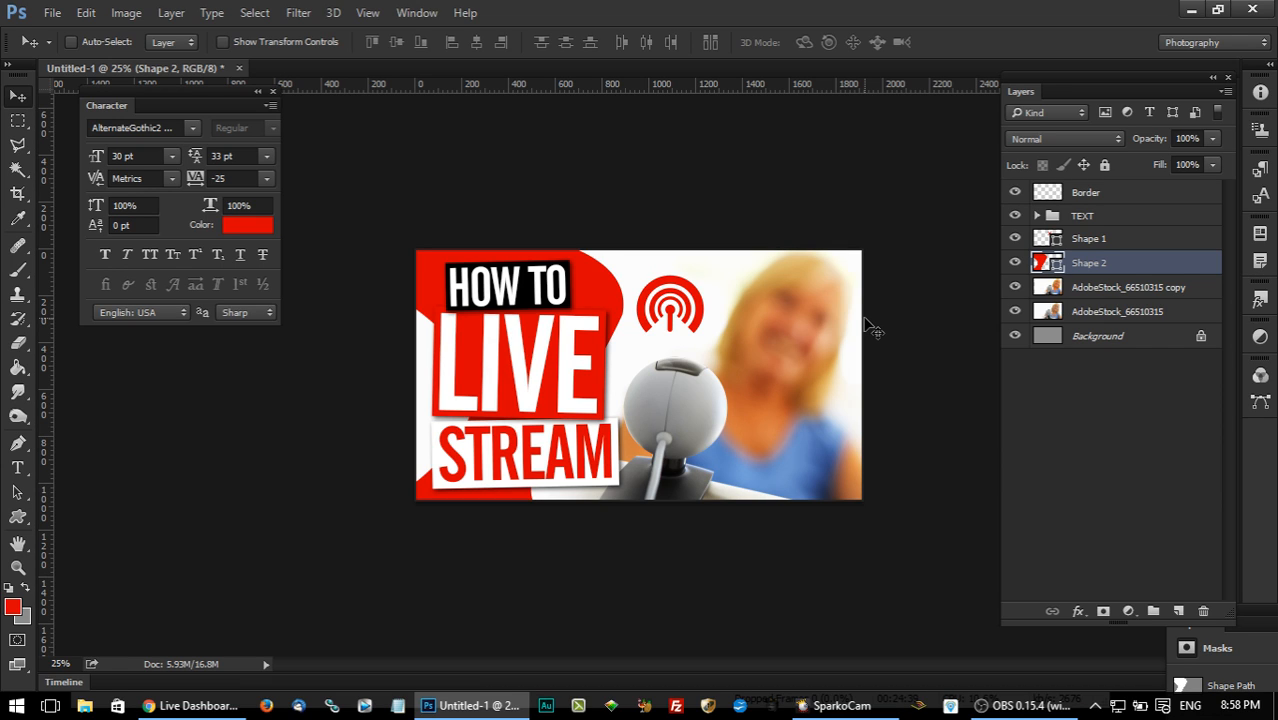
double_click(1141, 263)
drag(713, 88, 853, 92)
click(747, 288)
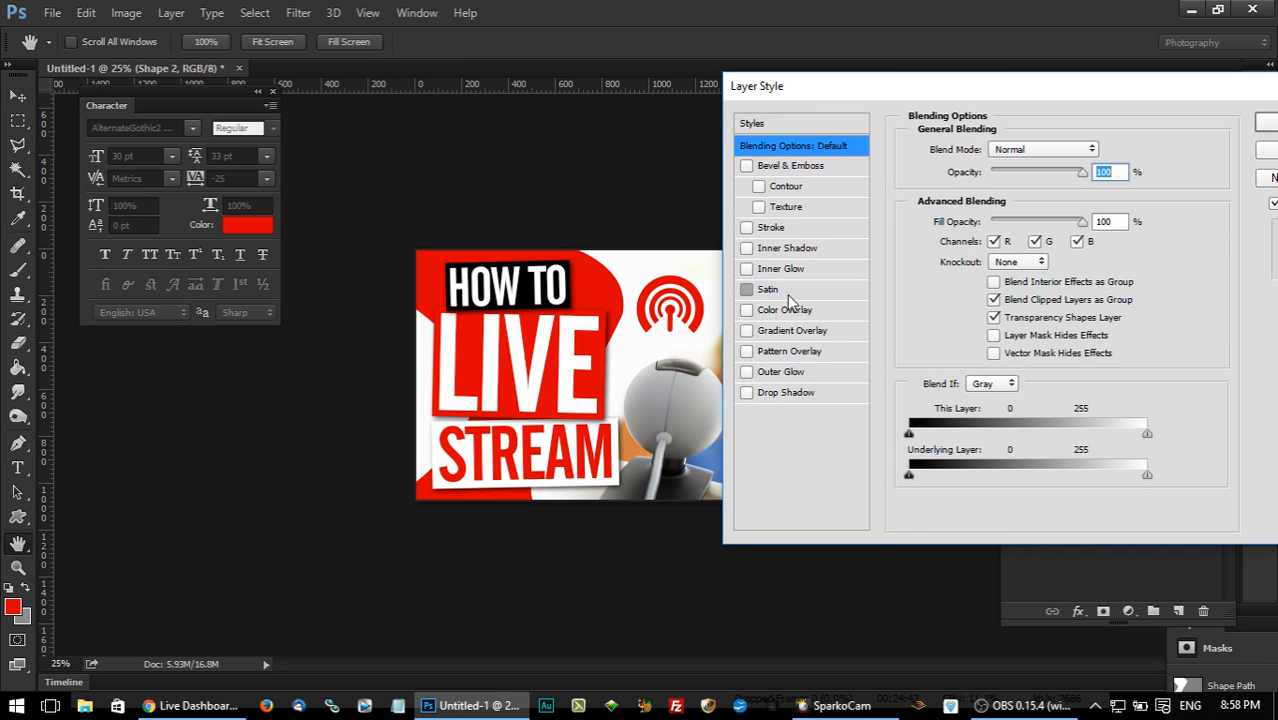
click(790, 310)
click(747, 289)
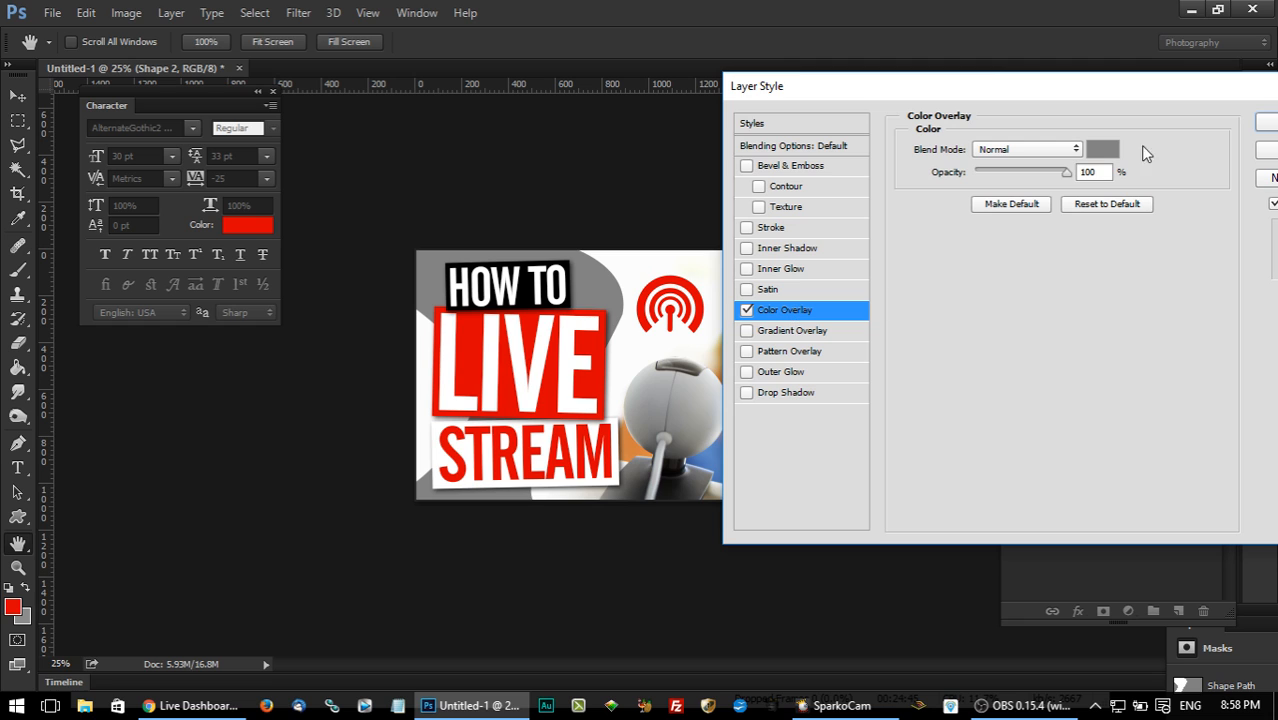
click(1101, 150)
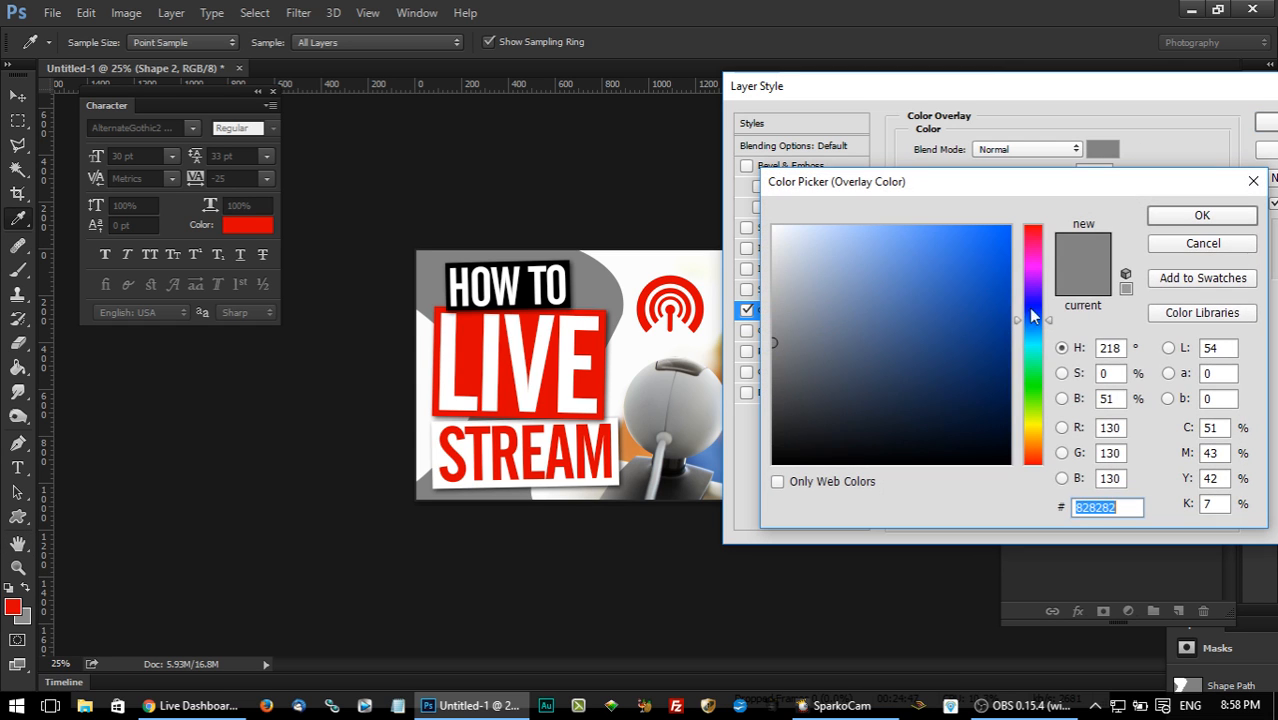
click(1025, 388)
click(1008, 229)
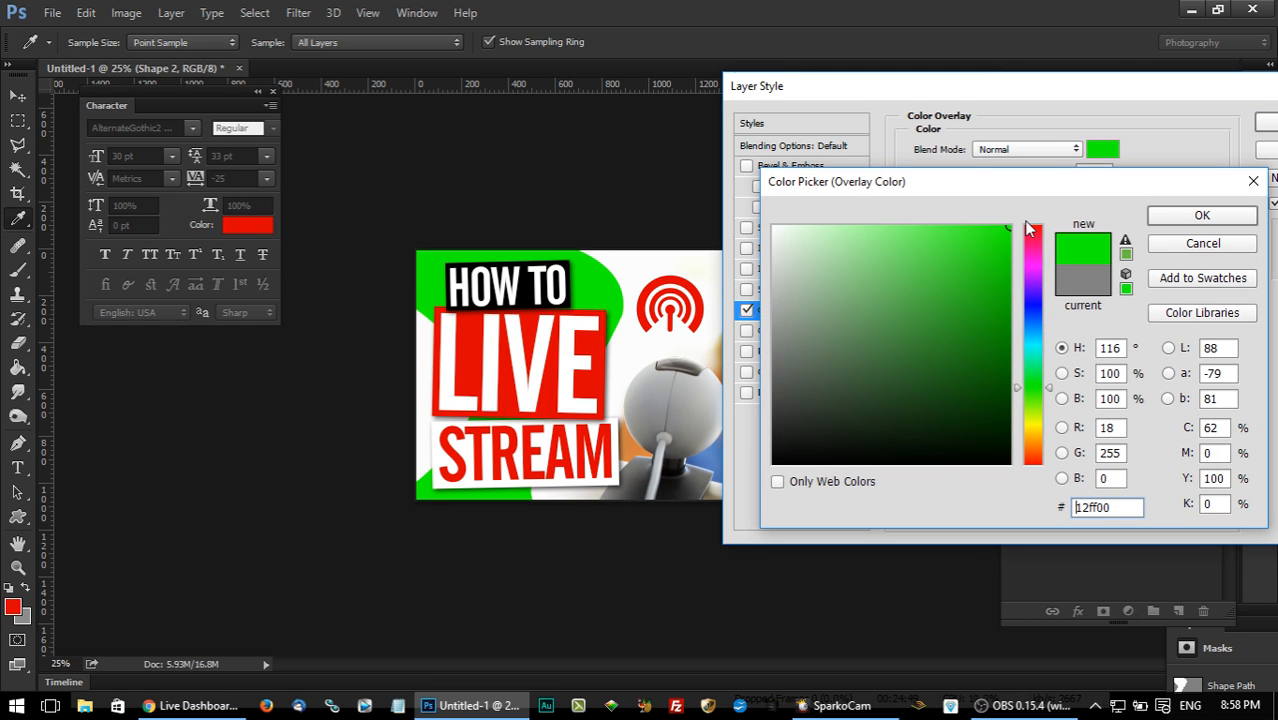
click(1202, 215)
click(1265, 121)
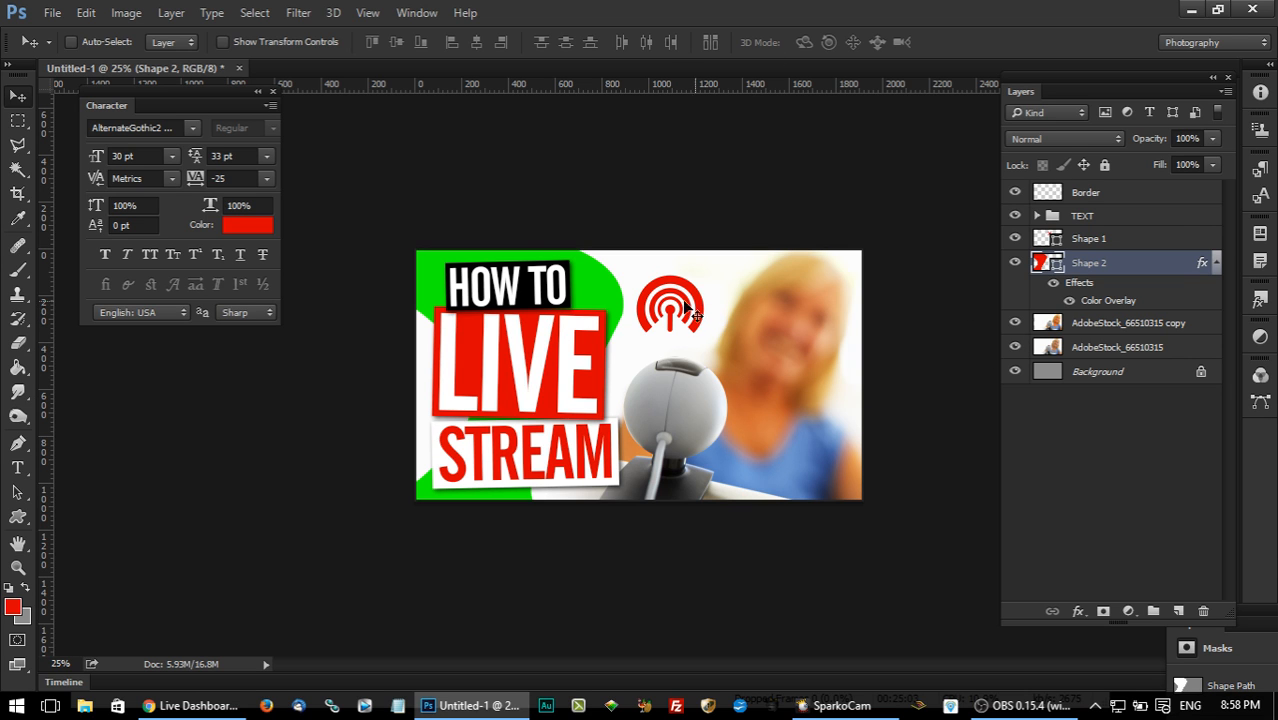
Give the broadcast icon layer, Shape 1, a Color Overlay in black (#000000).
click(1092, 318)
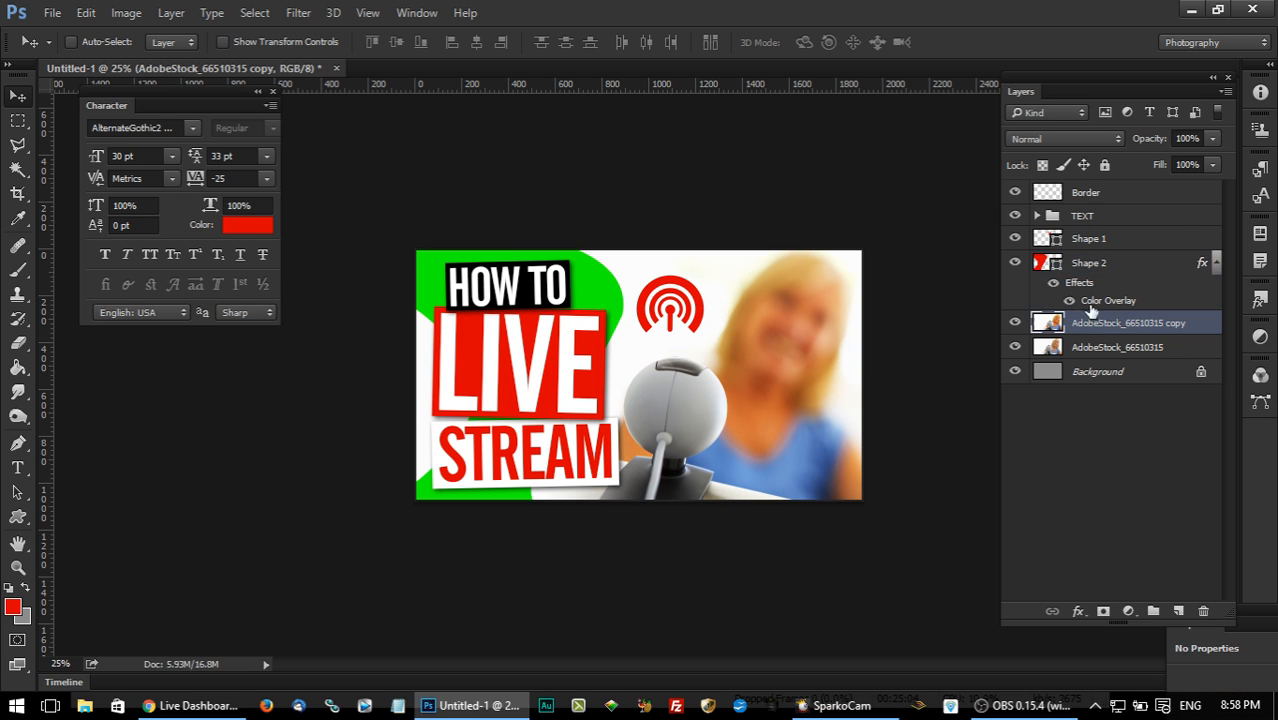
double_click(1212, 330)
click(899, 141)
double_click(1202, 239)
drag(567, 73, 1107, 51)
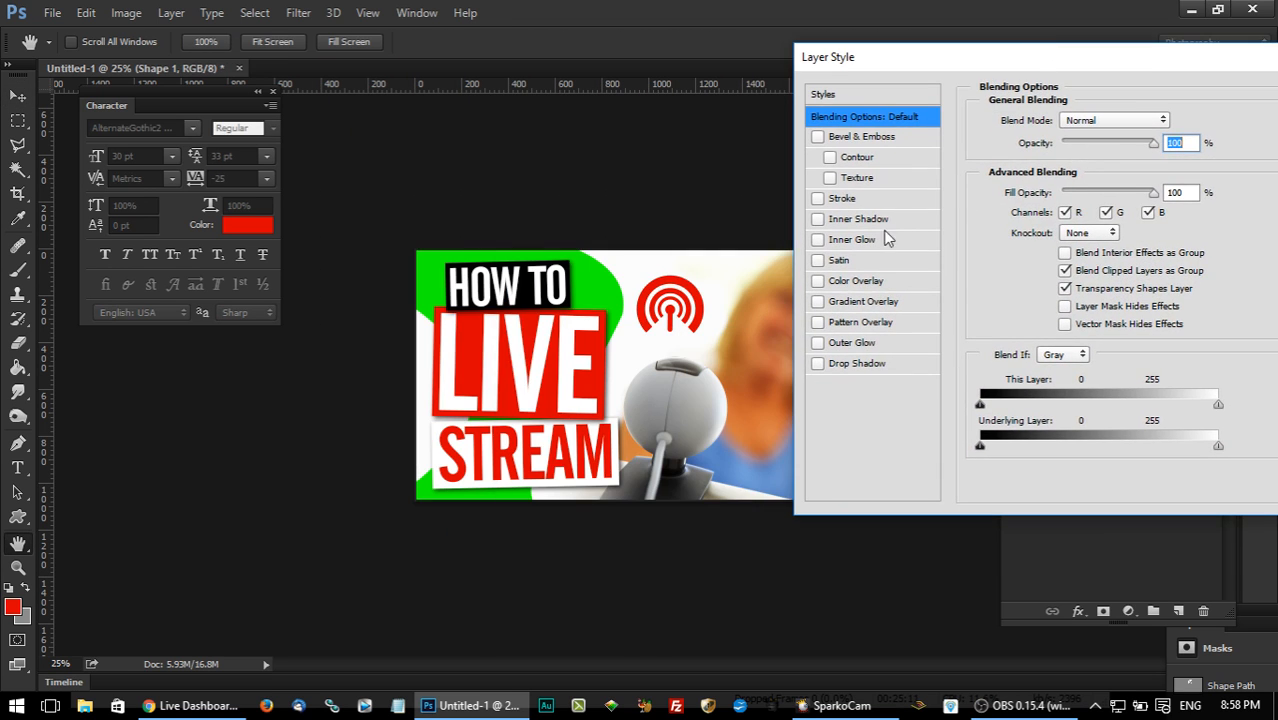
click(866, 284)
click(1167, 120)
drag(790, 440, 653, 579)
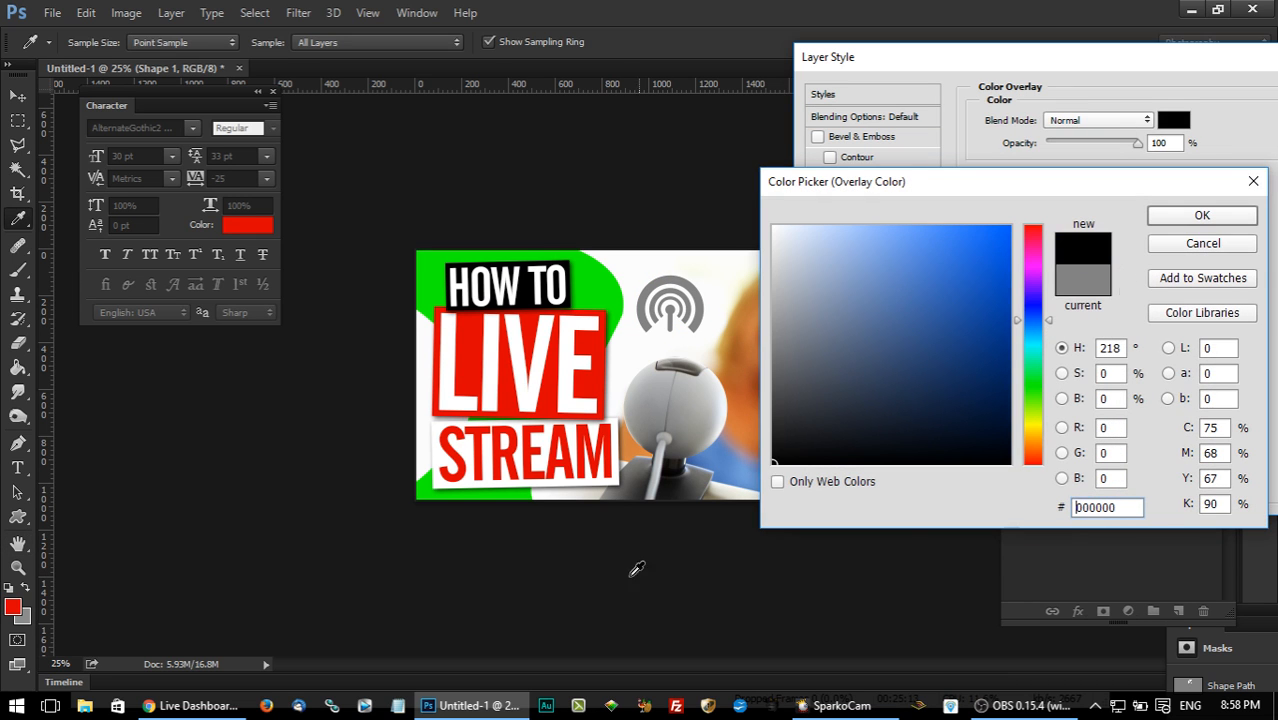
click(1203, 215)
drag(1050, 68, 902, 68)
click(1145, 100)
click(52, 12)
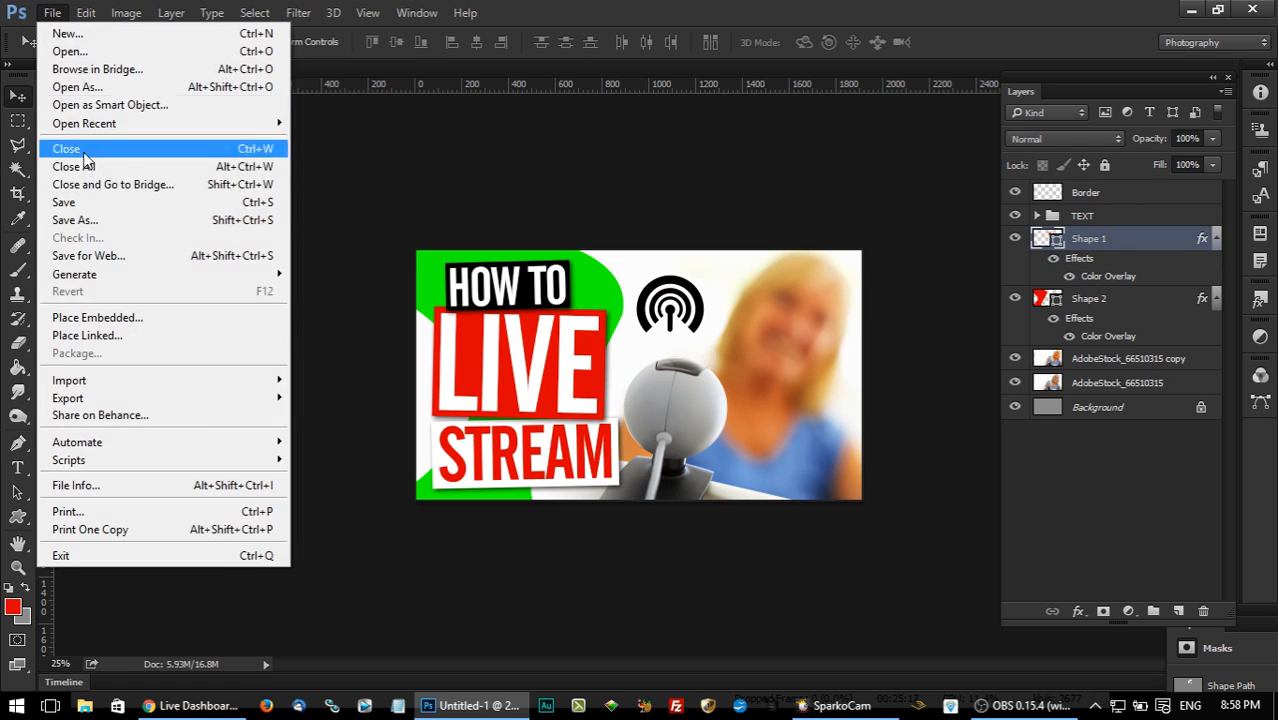
click(70, 203)
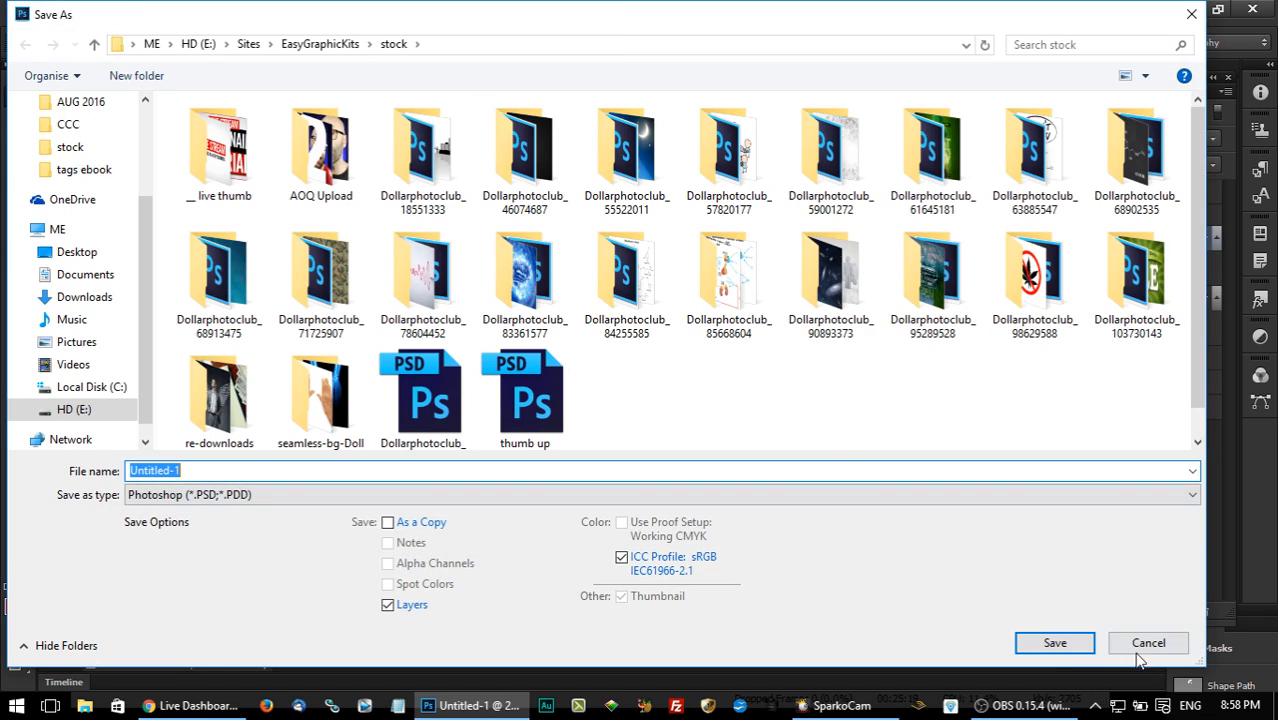
click(1142, 646)
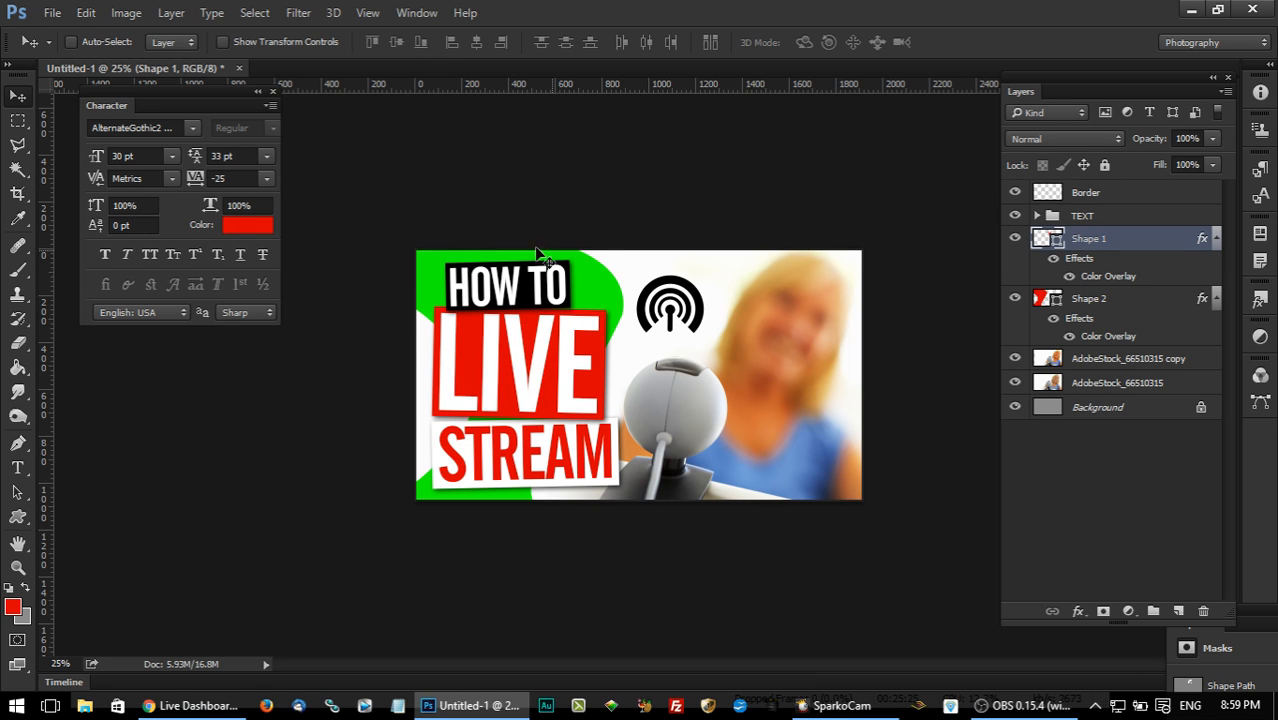
Duplicate the green footprint layer, Shape 2, and shift the copy left behind the title blocks.
click(17, 120)
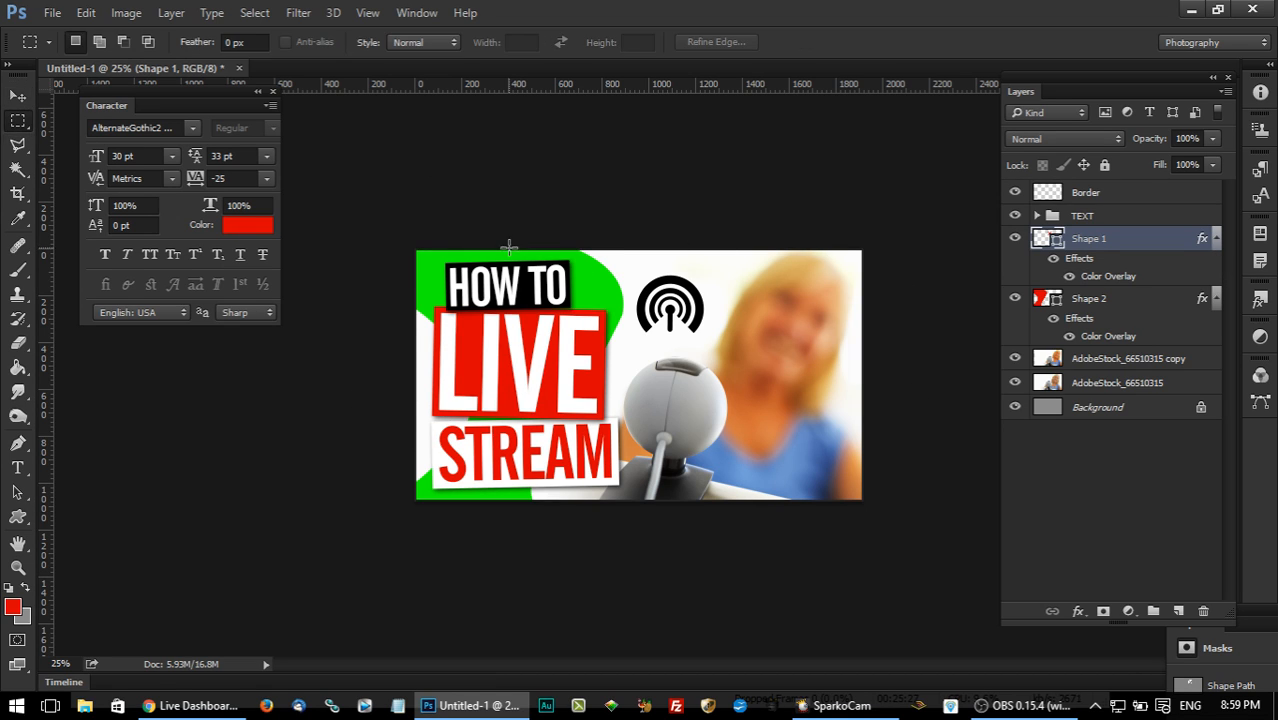
click(1105, 302)
right_click(1105, 302)
click(800, 186)
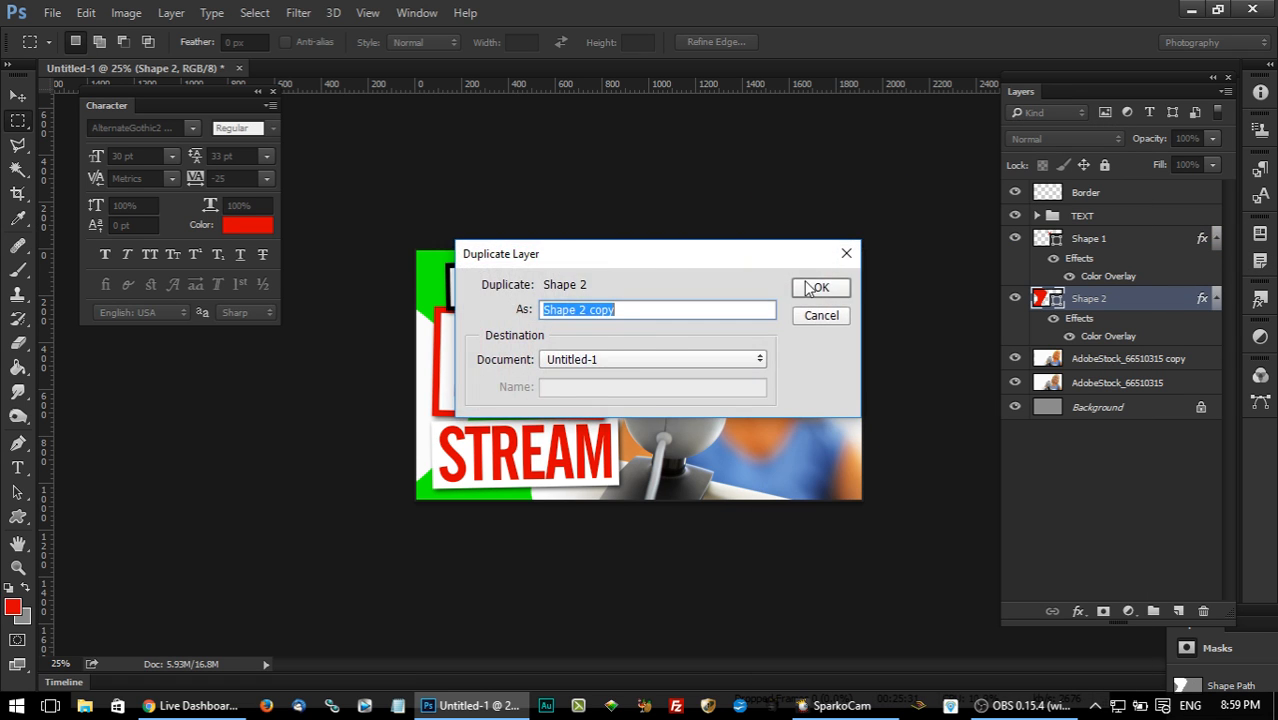
click(816, 288)
key(v)
drag(798, 392, 749, 388)
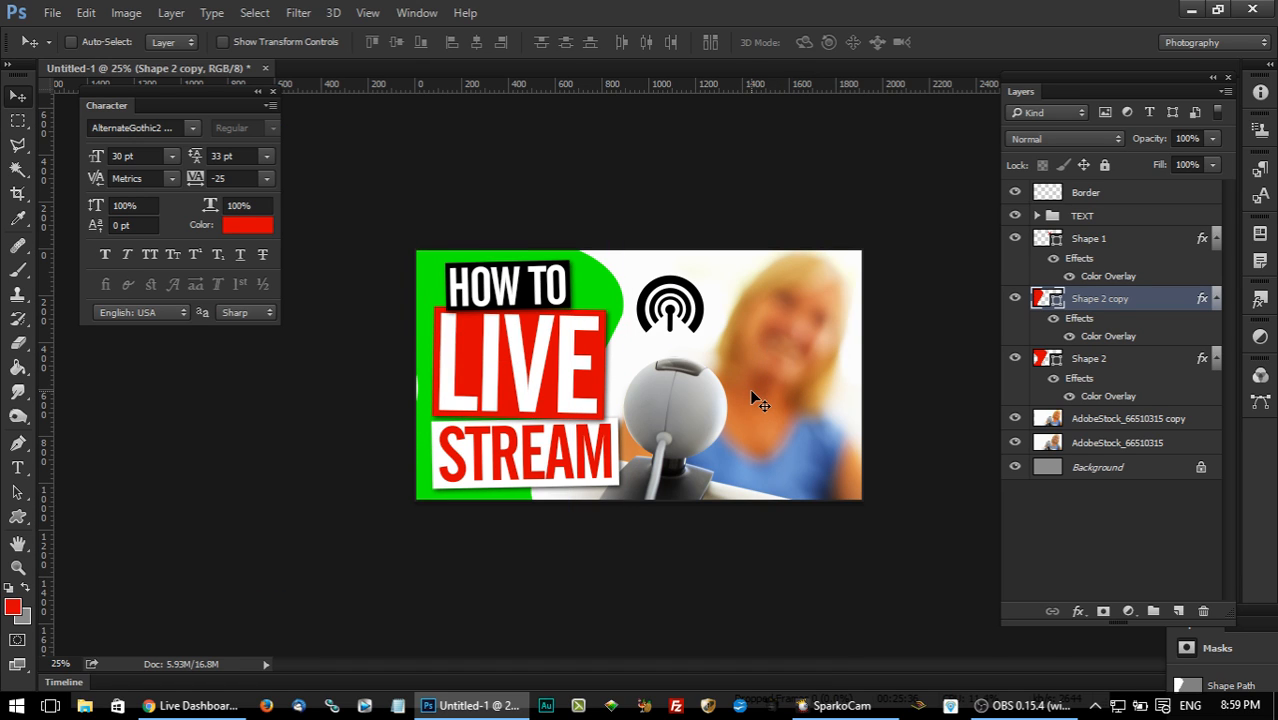
Change the footprint copy's Color Overlay to bright yellow (#fcff00) and move its layer beneath the green footprint.
double_click(1167, 303)
click(1142, 130)
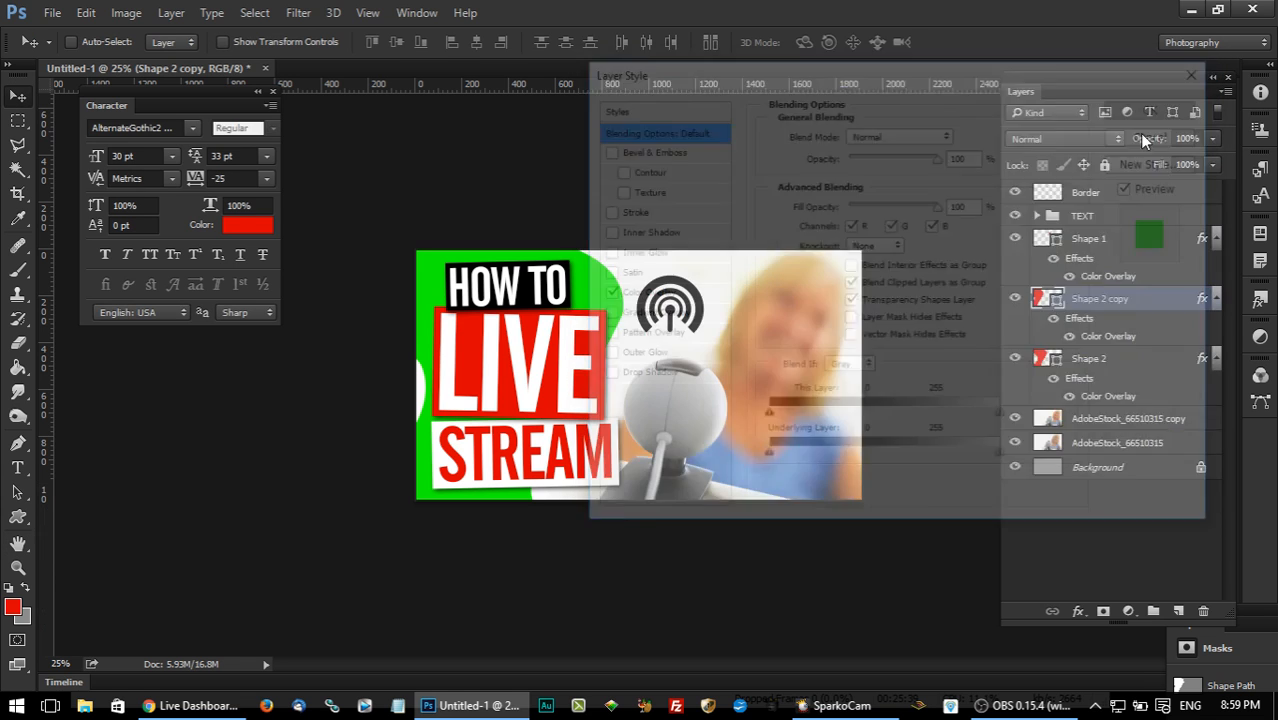
double_click(1170, 300)
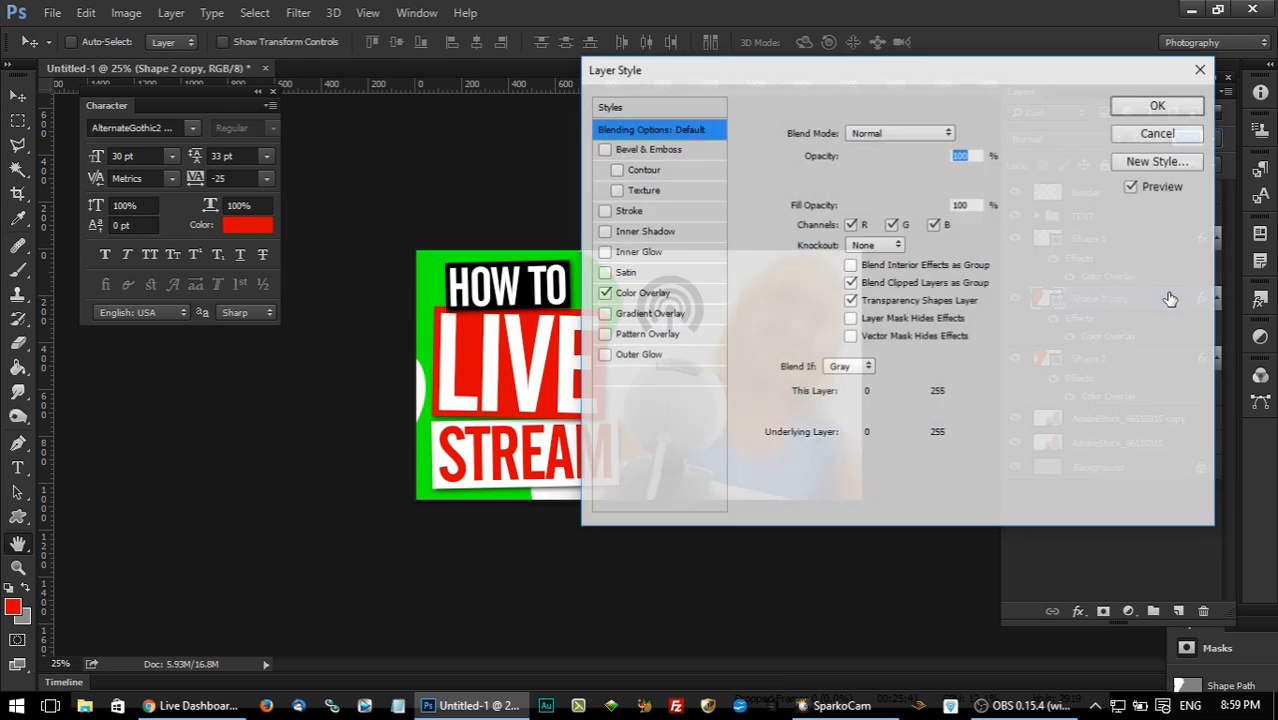
drag(665, 64, 915, 68)
click(880, 295)
click(1204, 134)
click(1036, 427)
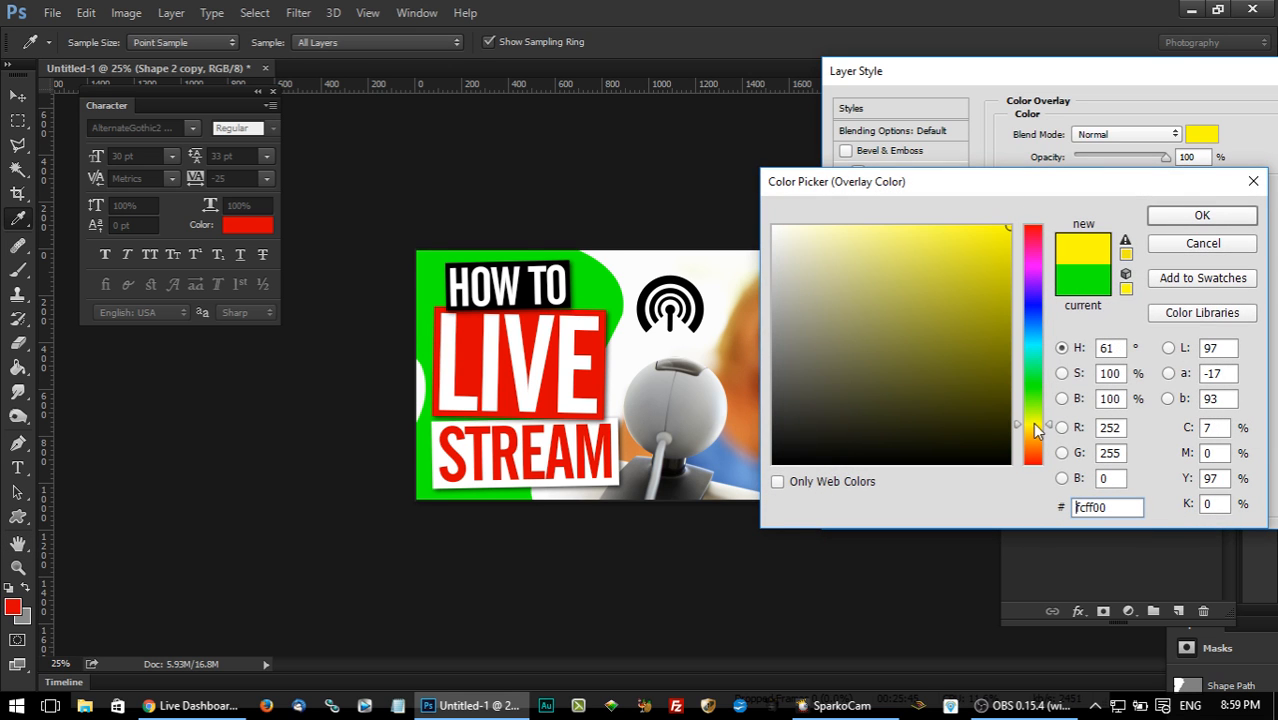
click(1202, 215)
drag(900, 71, 630, 71)
click(1048, 158)
drag(1131, 306, 1120, 405)
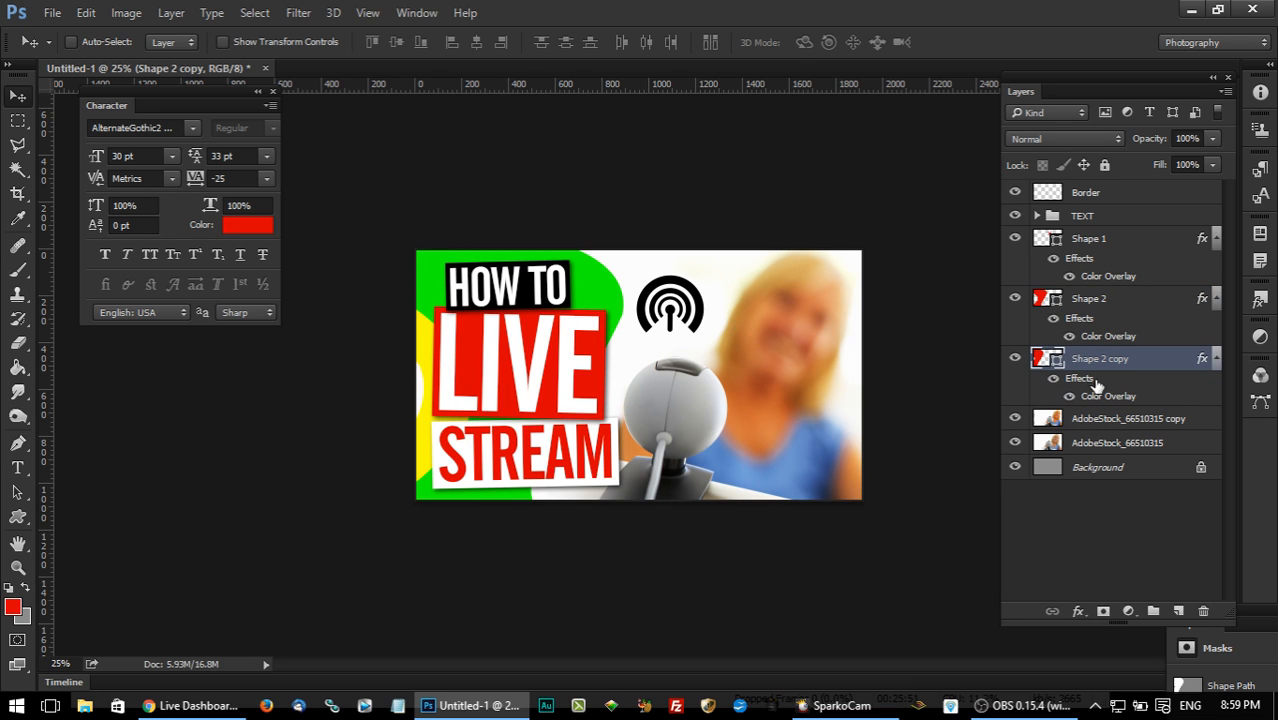
Duplicate the yellow footprint and shift the new copy right so it borders the green shape's right edge.
right_click(1072, 357)
click(742, 195)
click(820, 289)
drag(490, 372, 554, 366)
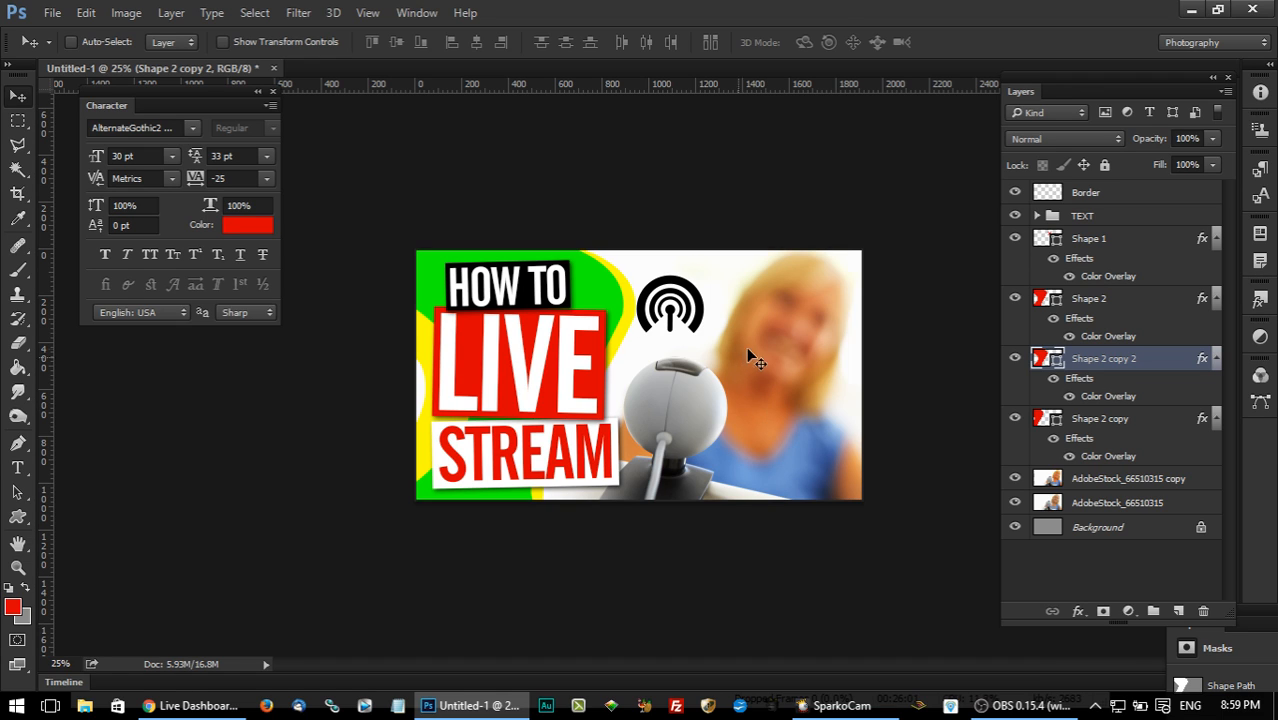
Move the broadcast icon slightly to the right, centering it above the webcam.
click(1119, 238)
drag(770, 314, 776, 312)
key(Right)
key(Right)
key(Right)
key(Right)
key(Right)
key(Right)
key(Right)
key(Right)
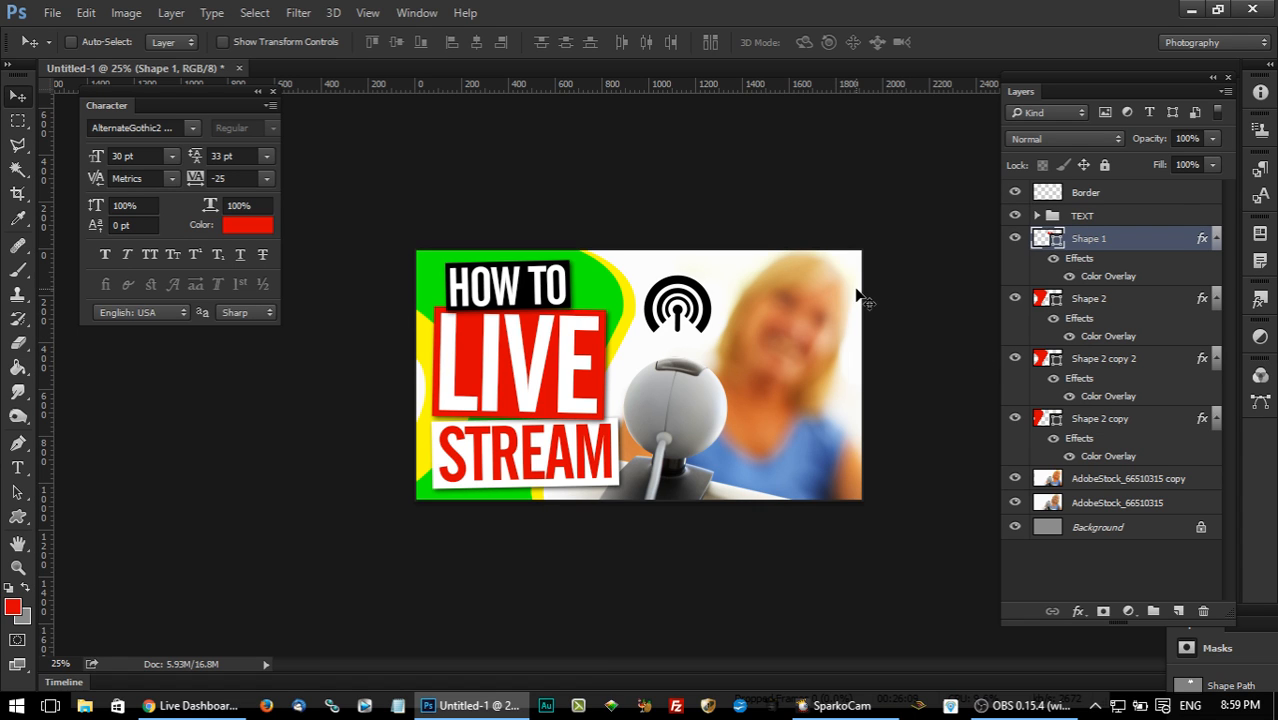
Check how the thumbnail reads at 6.25% zoom and return to the 25% view.
key(ctrl+minus)
key(ctrl+minus)
key(ctrl+minus)
key(ctrl+minus)
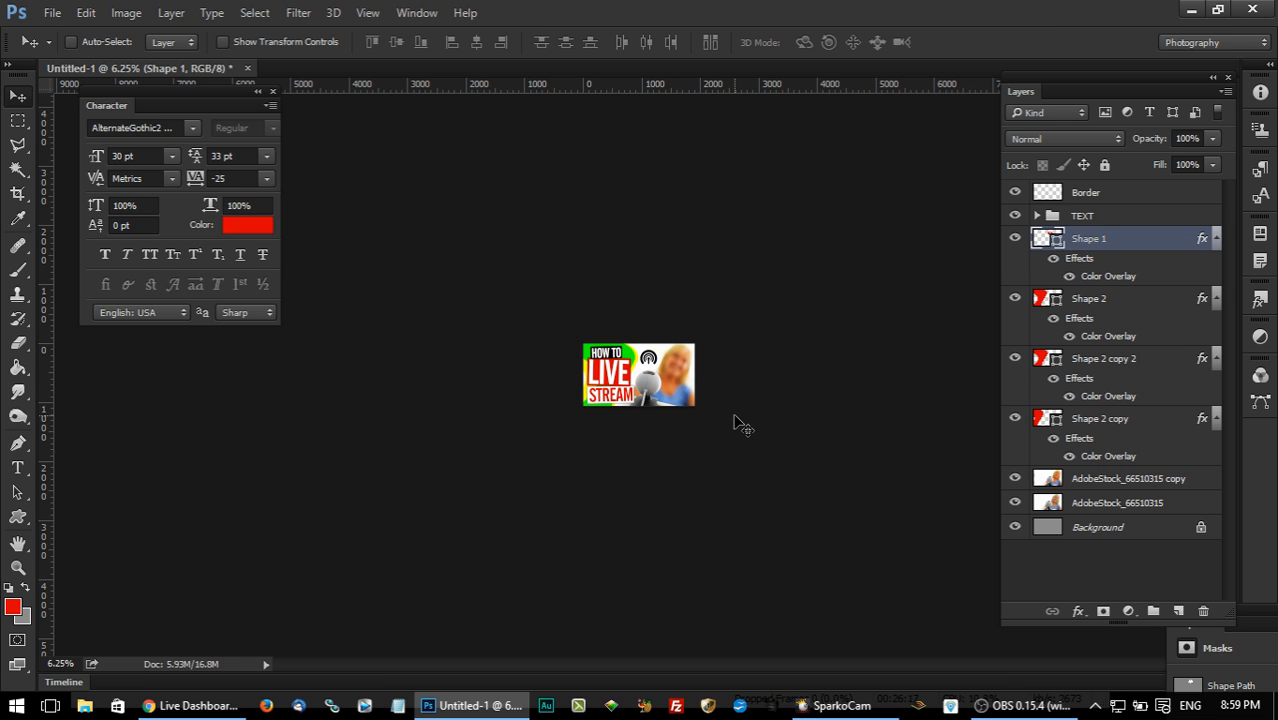
key(ctrl+plus)
key(ctrl+plus)
key(ctrl+plus)
key(ctrl+plus)
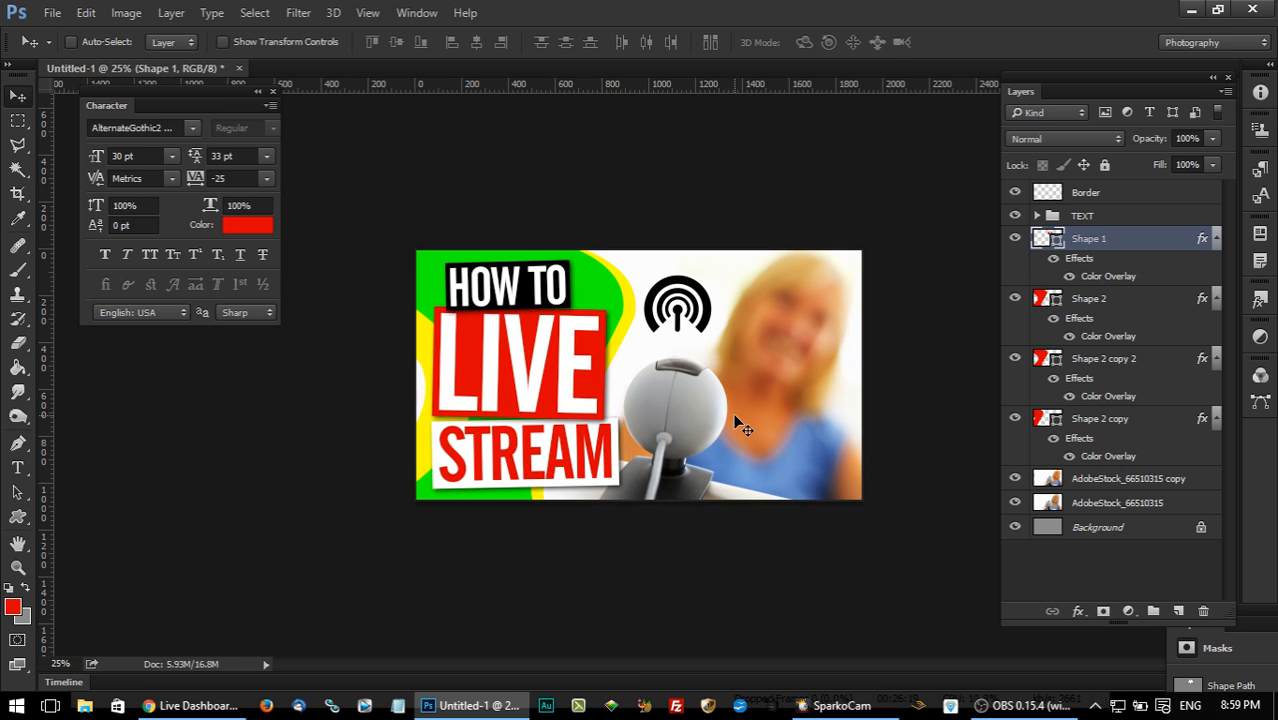
Hide the broadcast icon and place the Dollarphotoclub_51585037 photo of the couple with a phone above the webcam photo layers.
ctrl+click(691, 401)
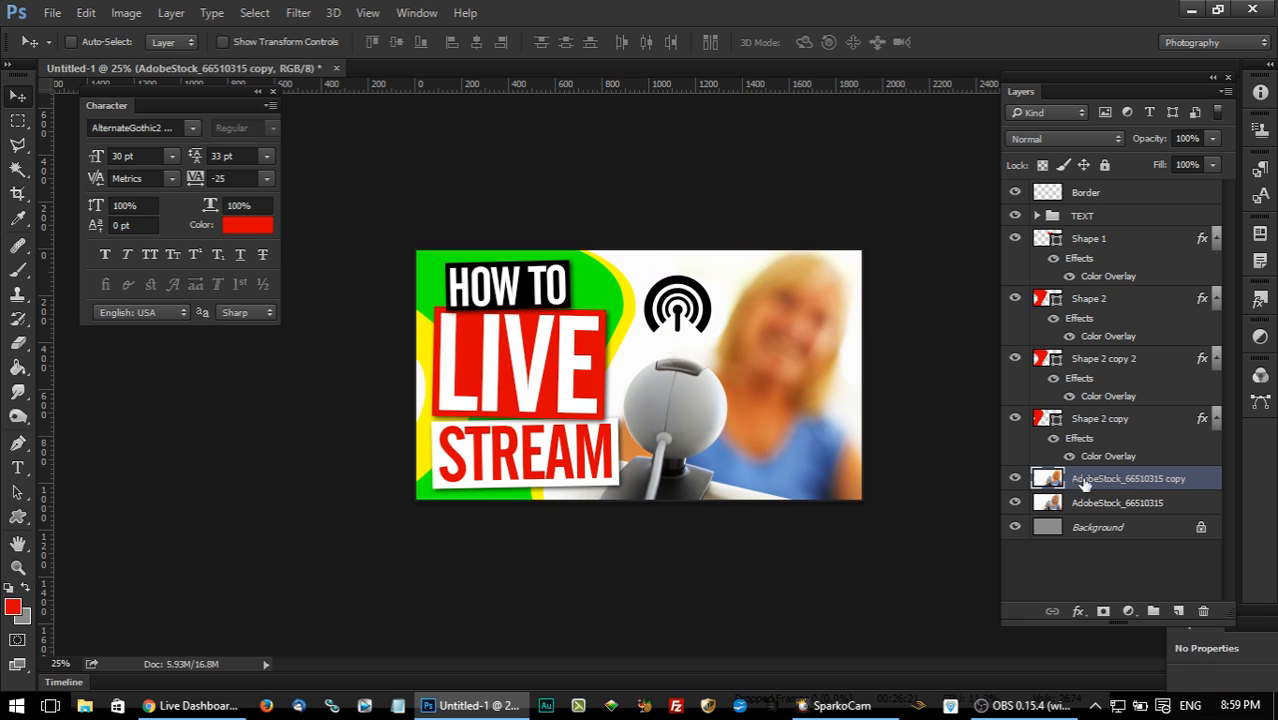
click(1015, 238)
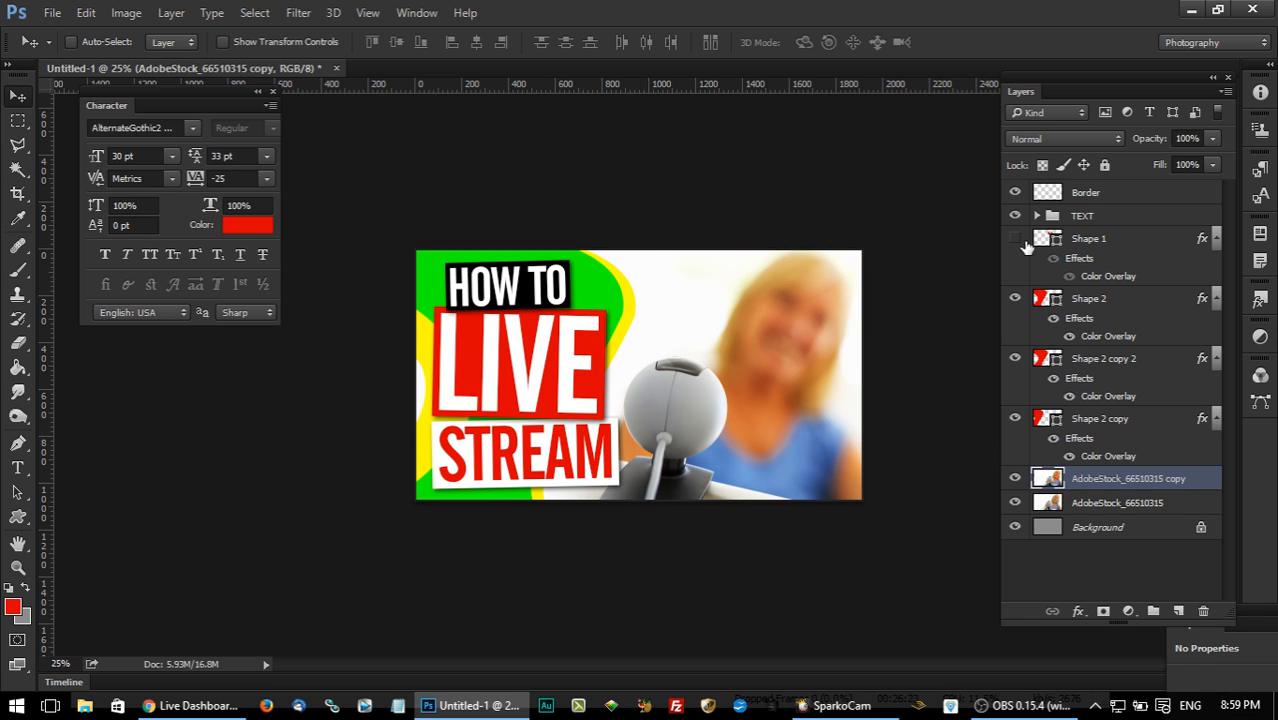
click(52, 12)
click(97, 317)
drag(1197, 128, 1193, 175)
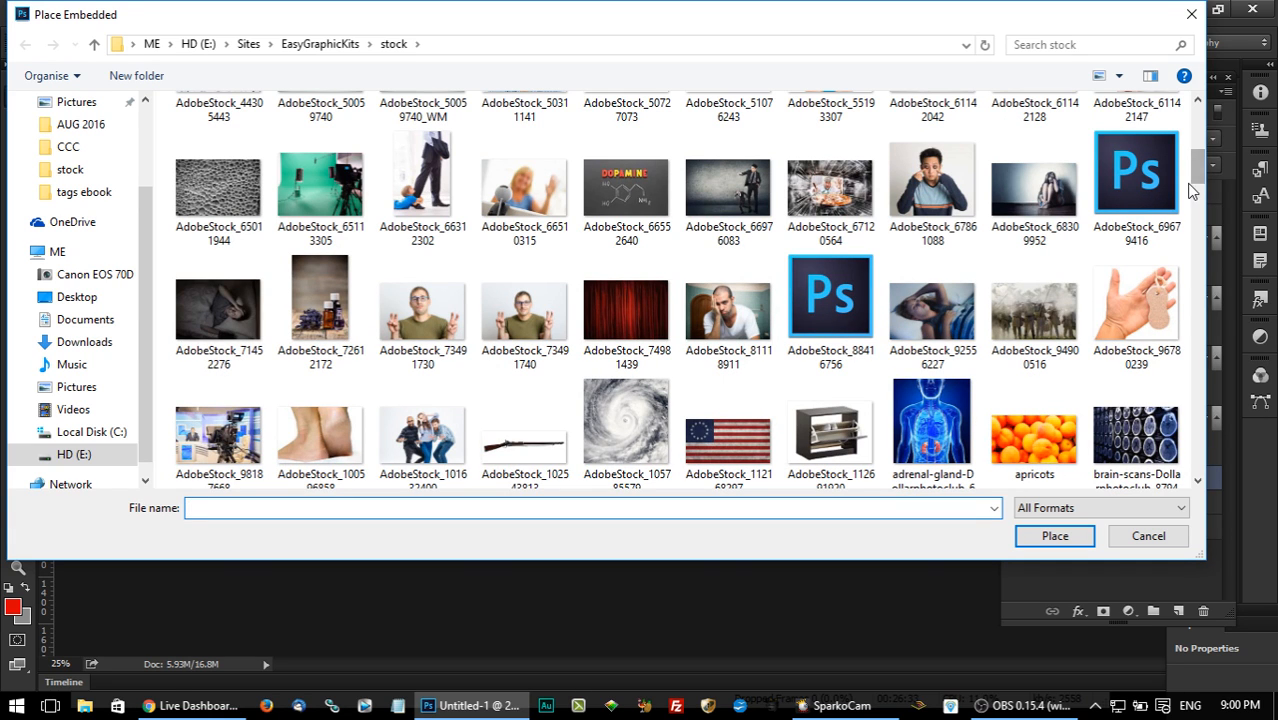
drag(1199, 172, 1201, 221)
click(427, 217)
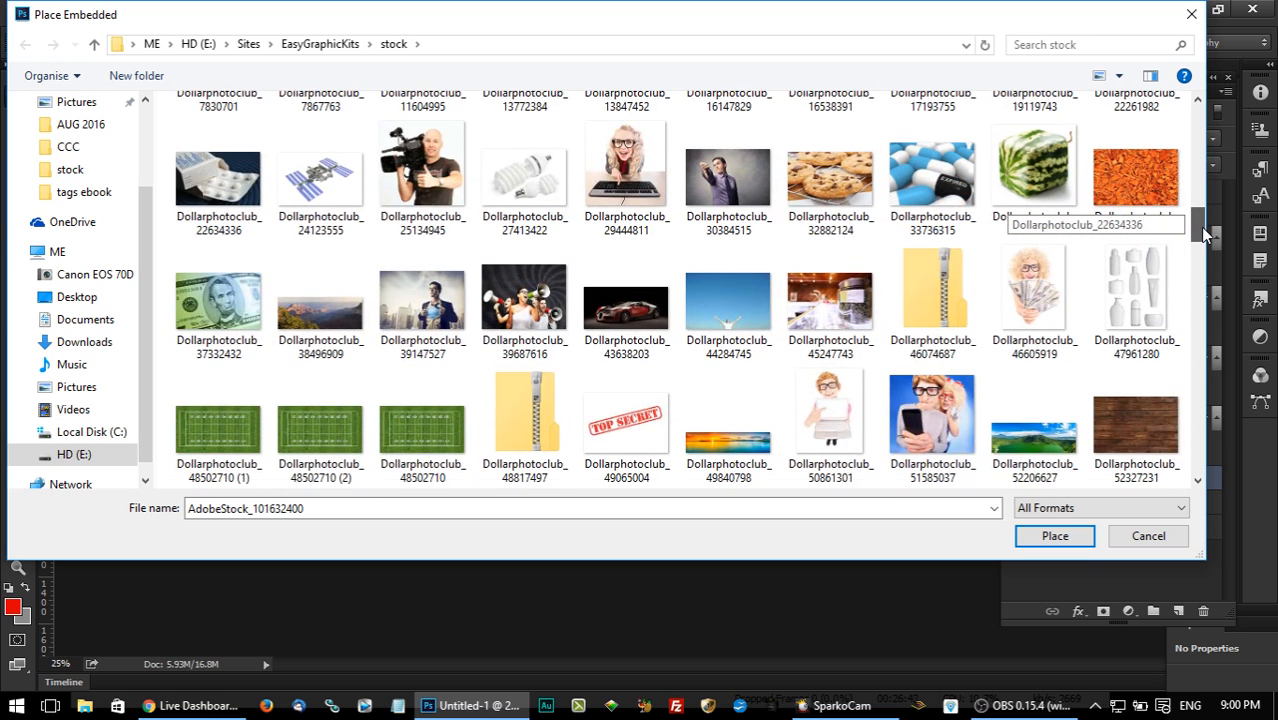
drag(1203, 233, 1203, 237)
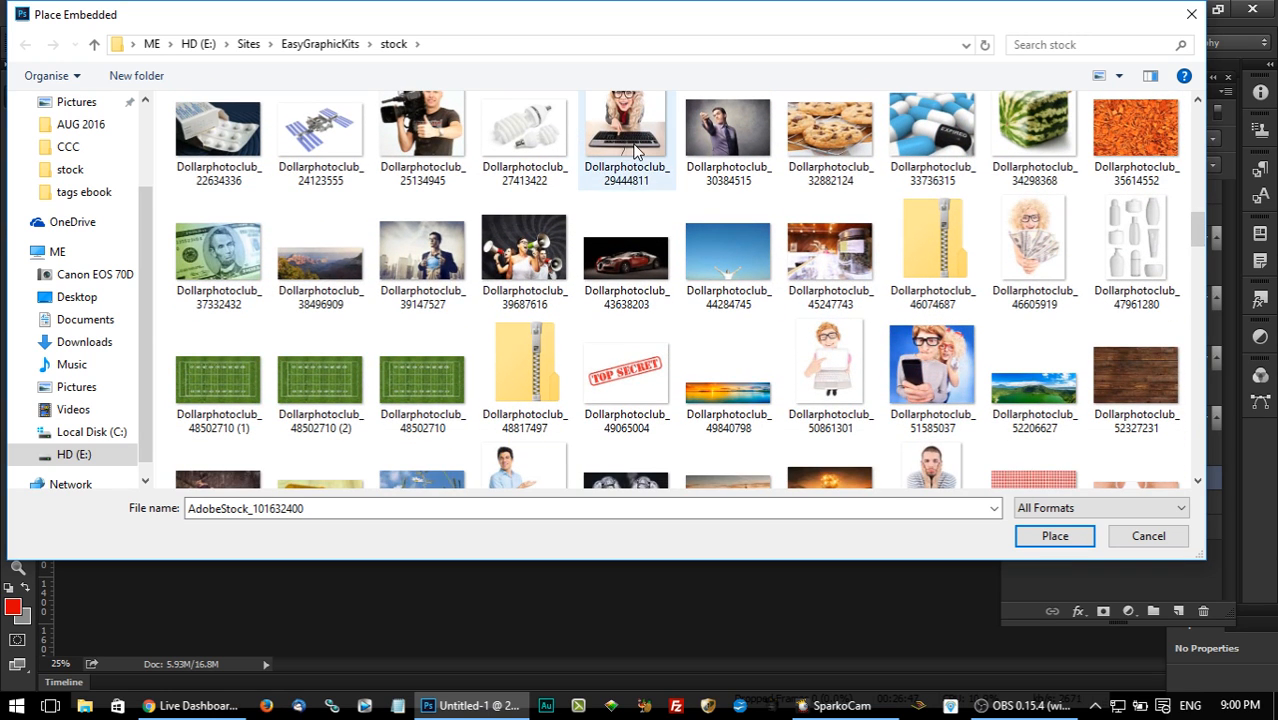
drag(1198, 236, 1195, 246)
click(930, 210)
click(1060, 536)
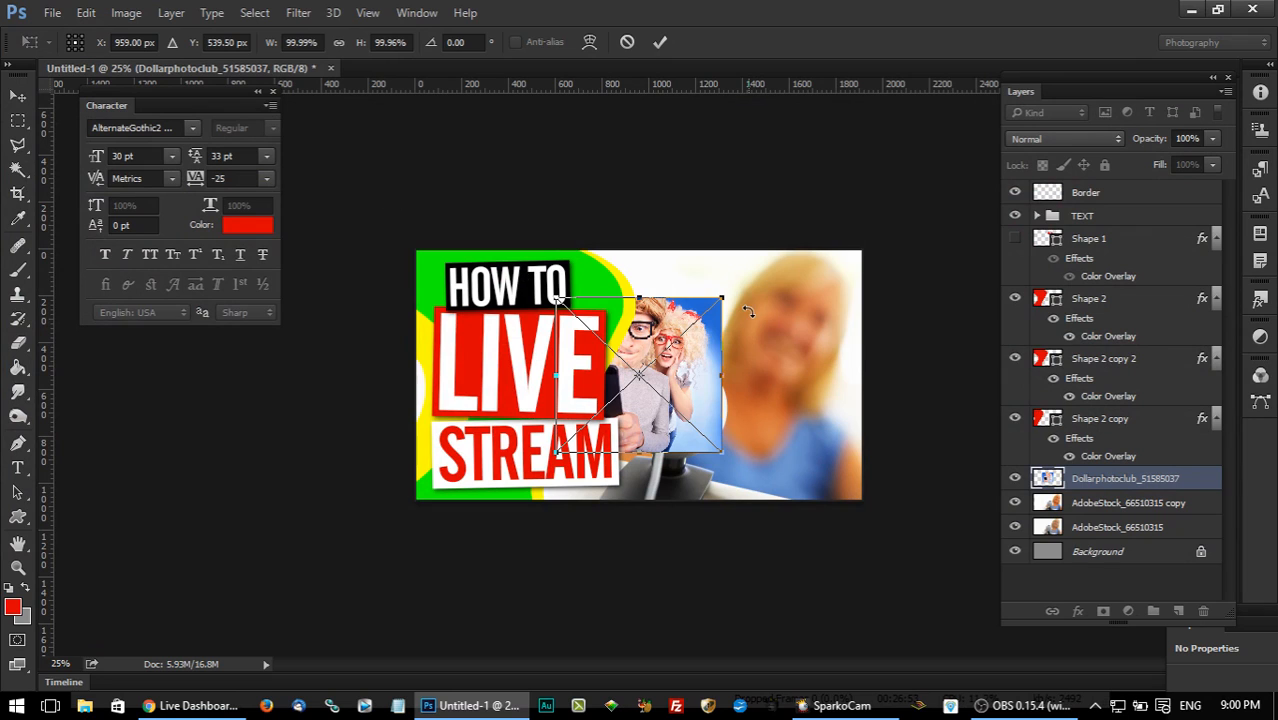
Enlarge the placed couple photo to about 166% and move it to the canvas's right edge.
drag(724, 297, 778, 245)
drag(780, 460, 832, 503)
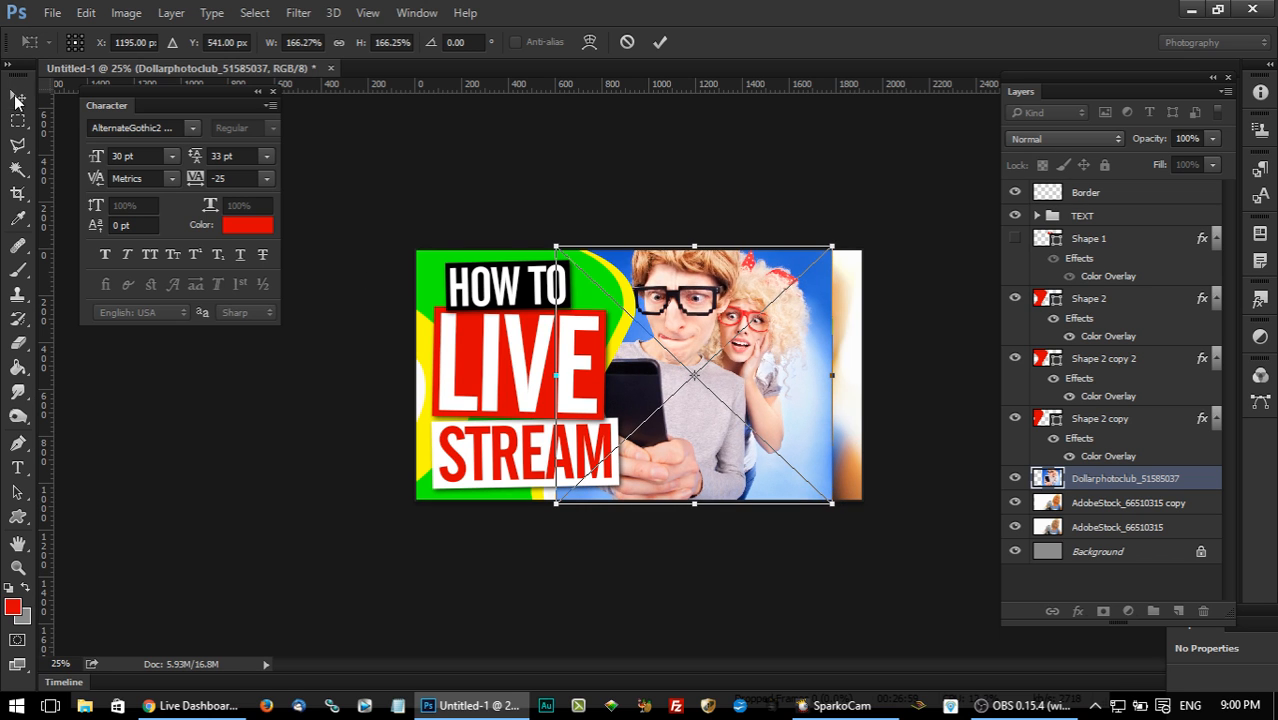
click(15, 97)
click(559, 277)
drag(699, 378, 746, 383)
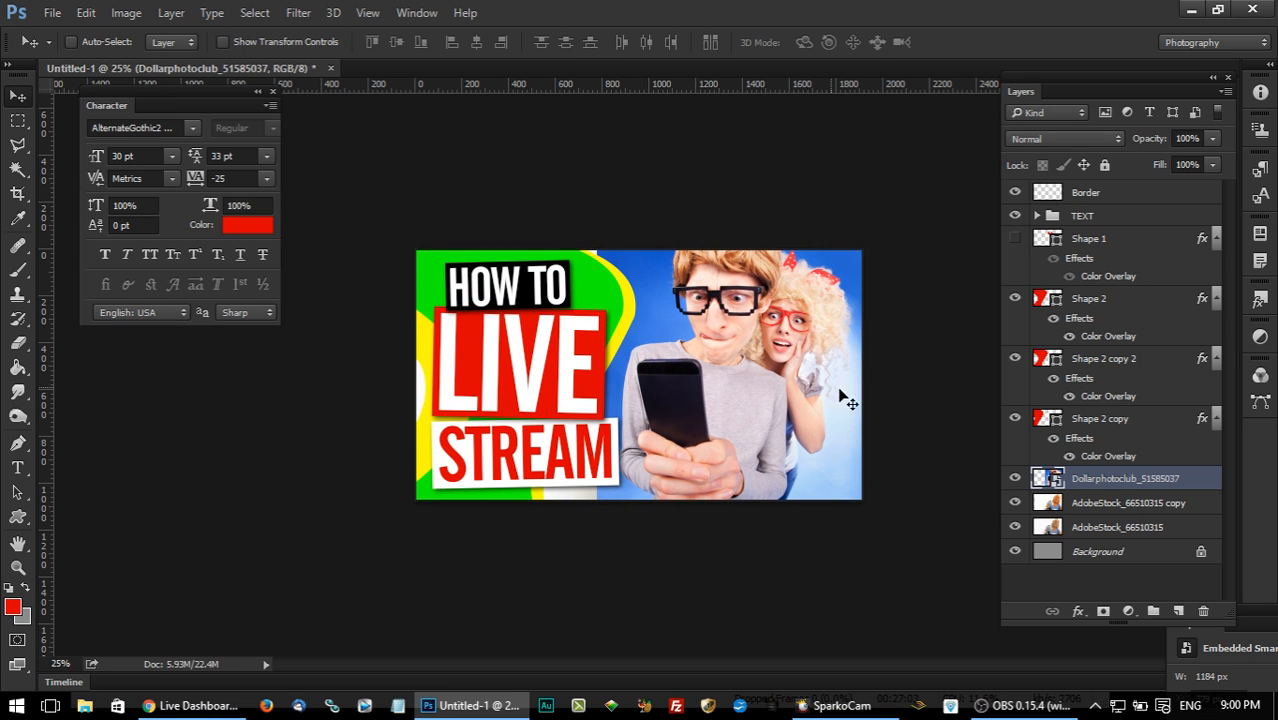
Hide both AdobeStock_66510315 webcam photo layers and duplicate the Background layer.
click(1140, 554)
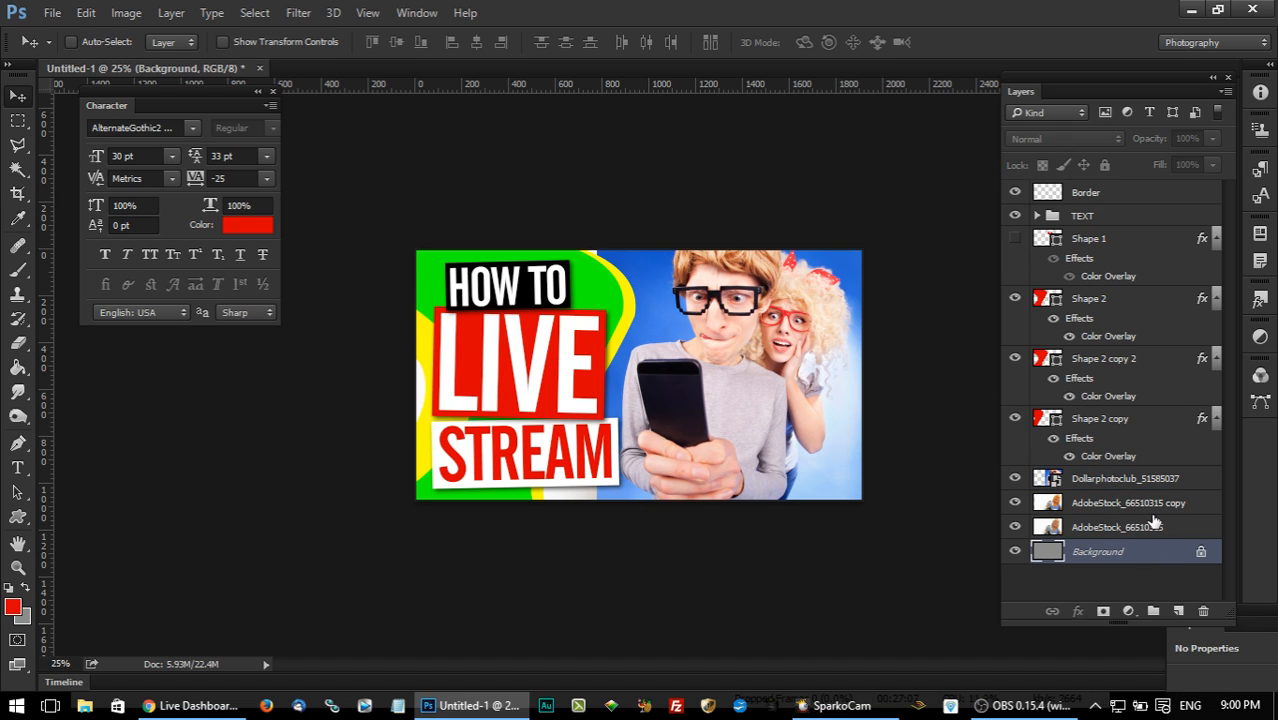
click(1015, 502)
click(1015, 527)
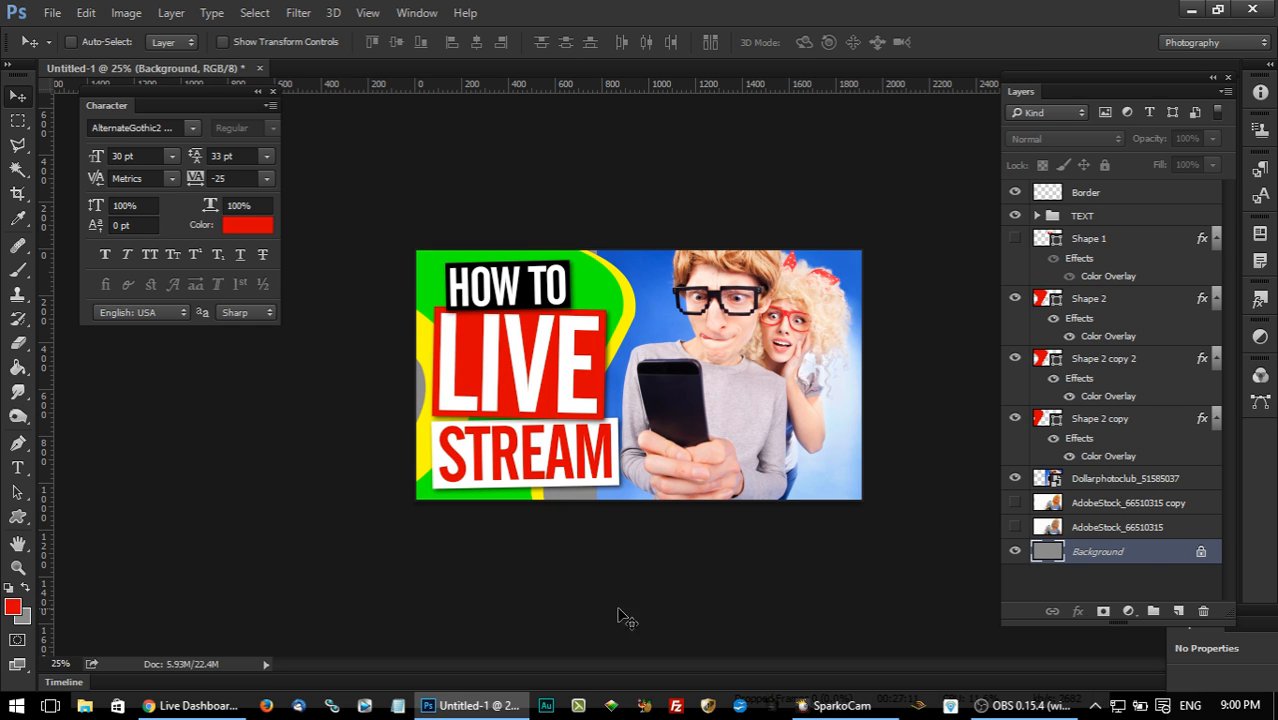
right_click(1137, 556)
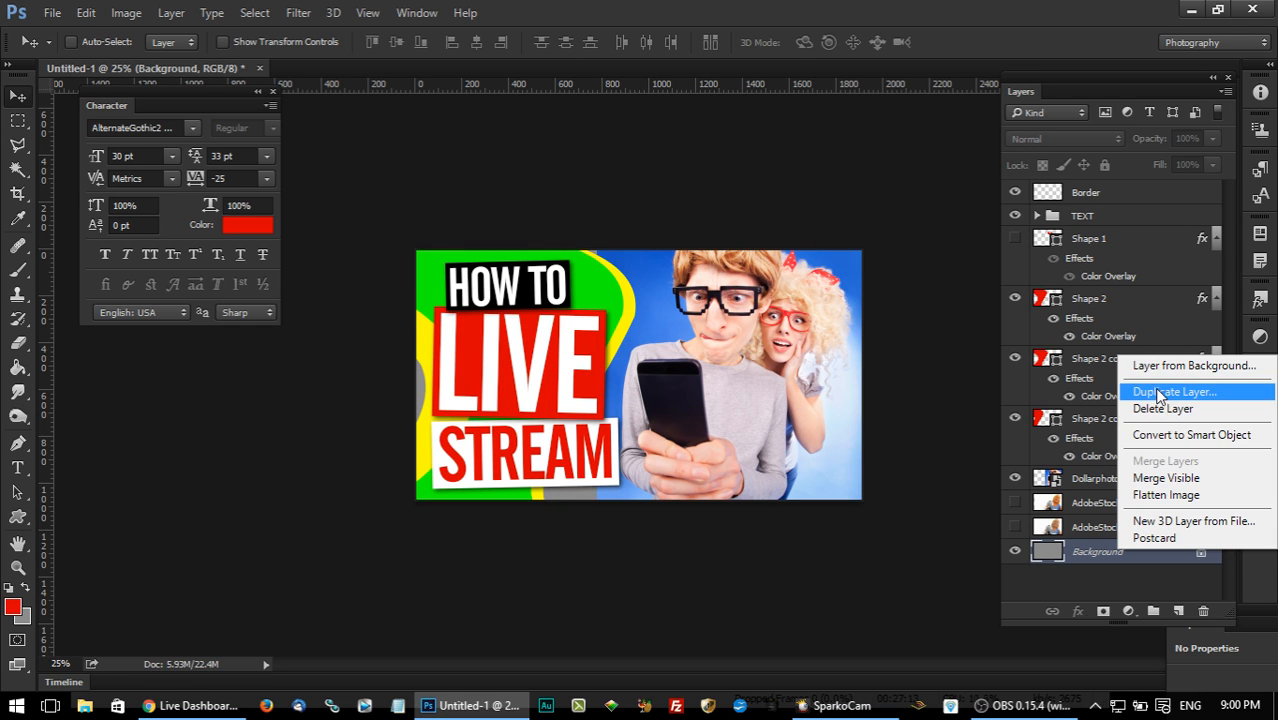
click(1150, 392)
click(830, 292)
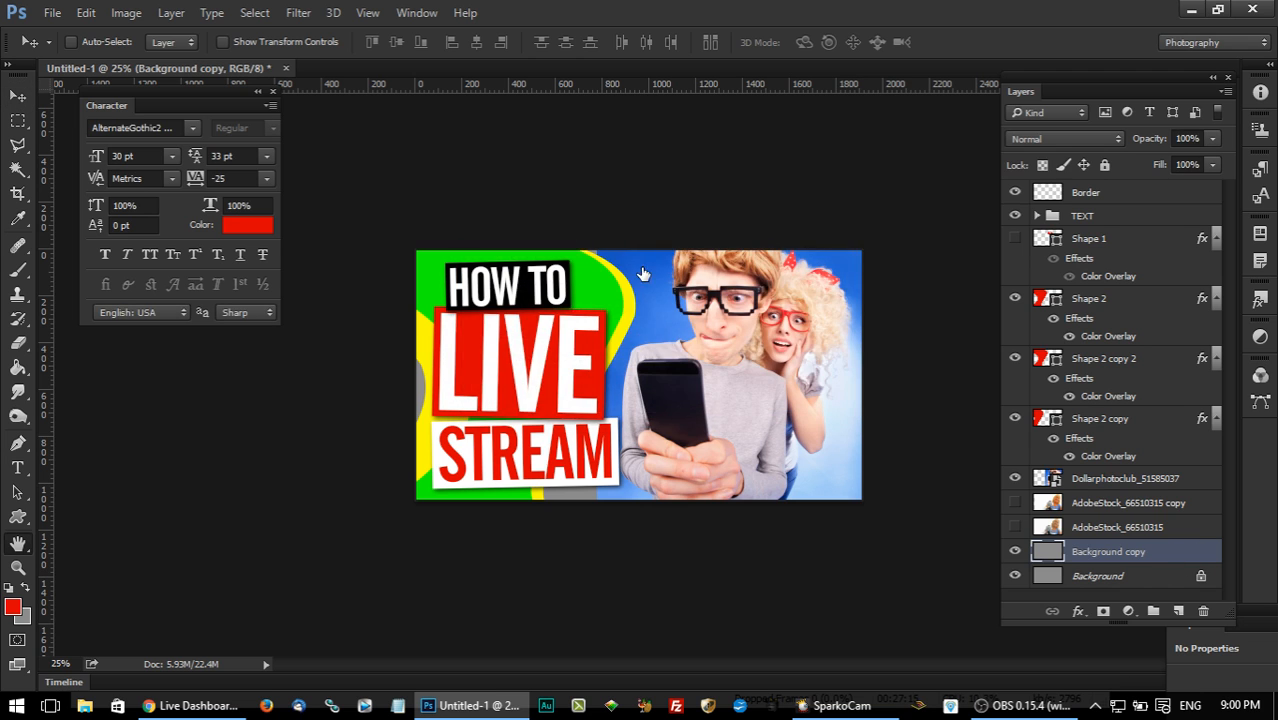
Give the Background copy a Color Overlay in light blue (#6da1ed) sampled from the couple photo's lower-left background.
double_click(1172, 553)
drag(651, 119, 960, 123)
click(826, 340)
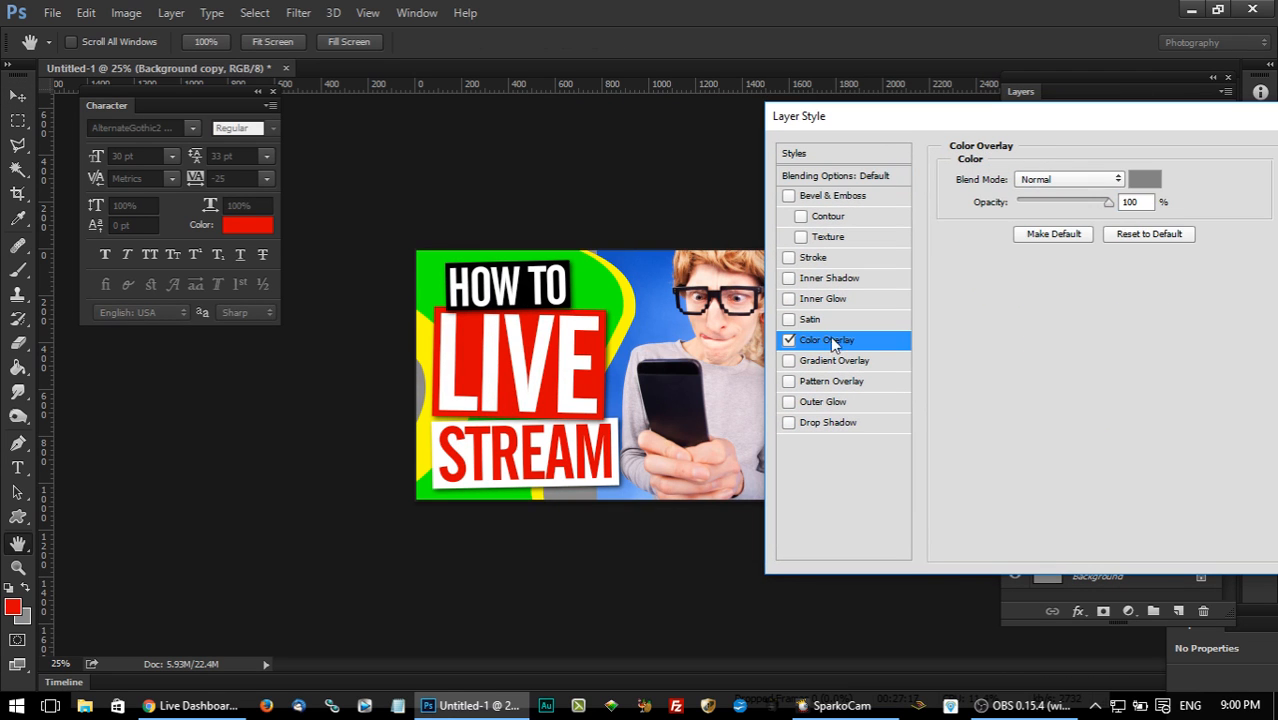
click(1145, 175)
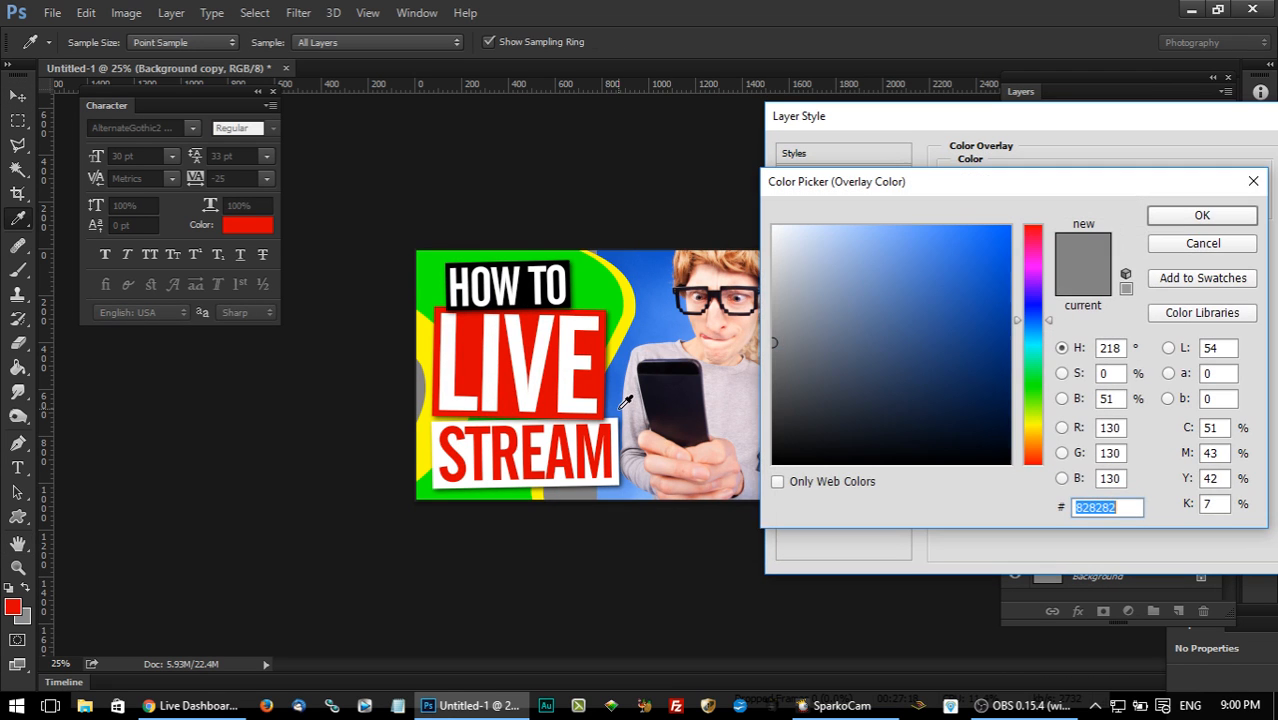
click(607, 490)
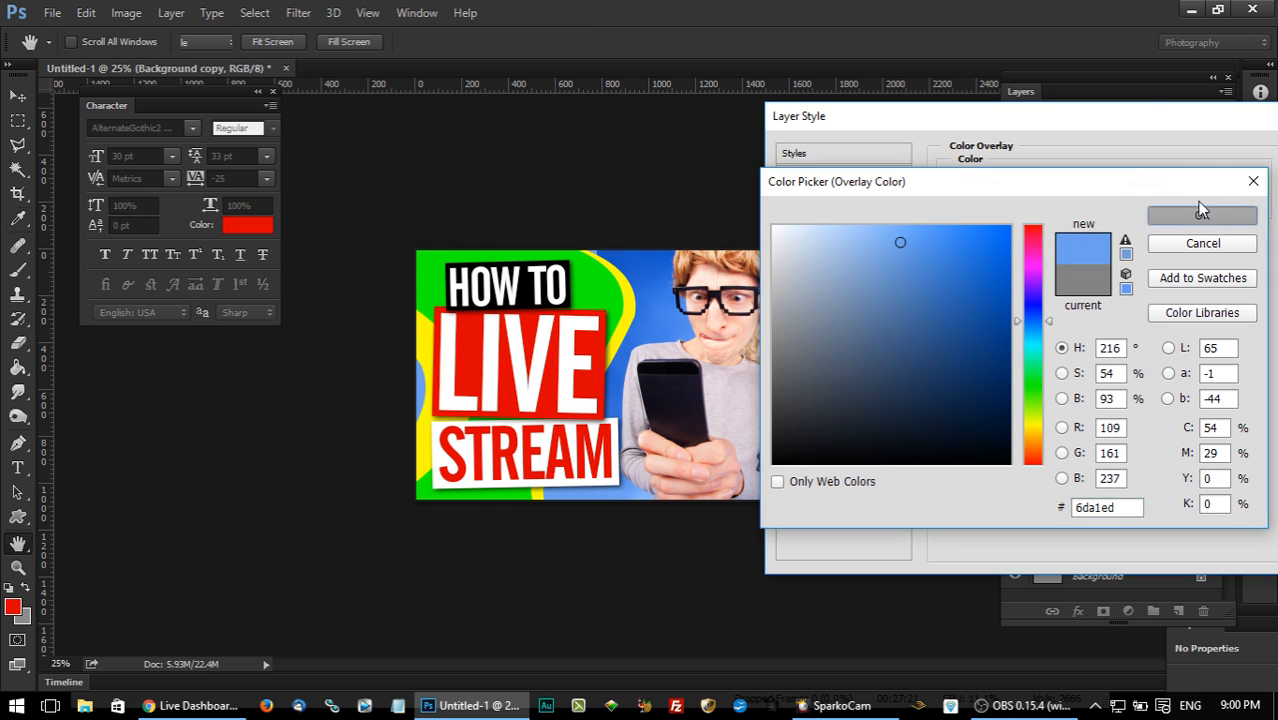
click(1203, 217)
click(1065, 193)
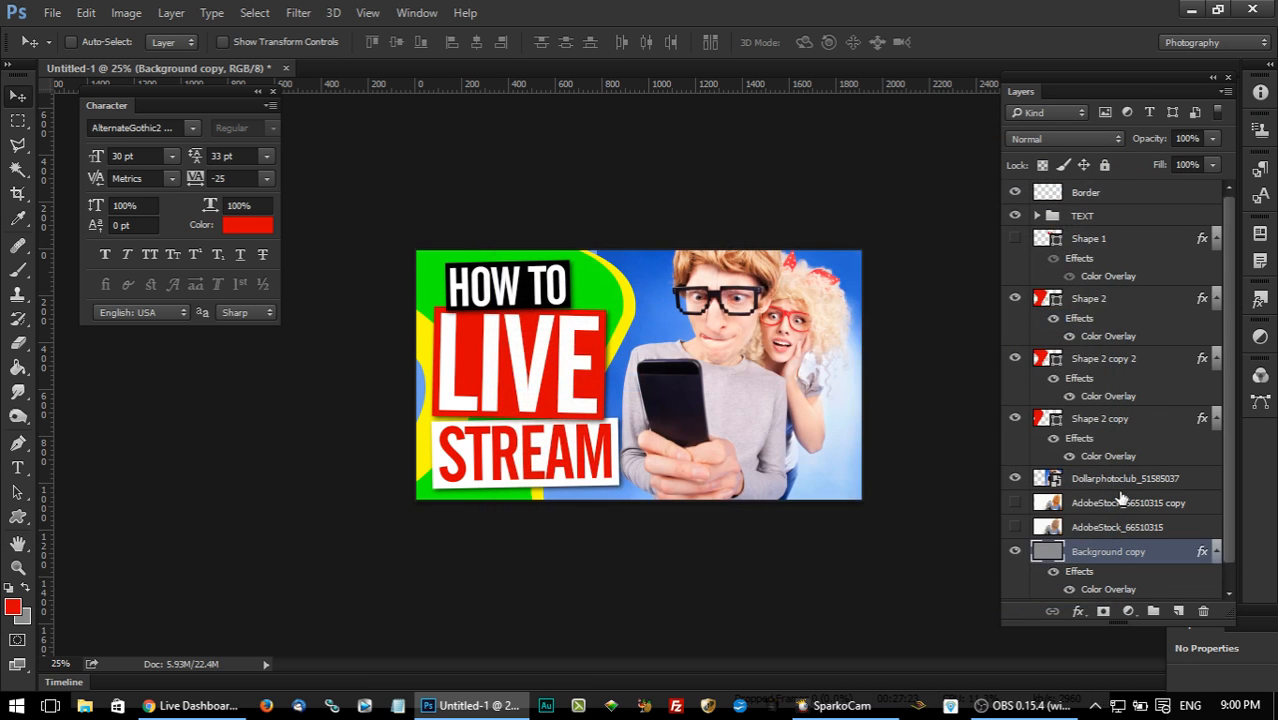
Rasterize the couple photo layer and set the Eraser's brush size to 500.
right_click(1141, 479)
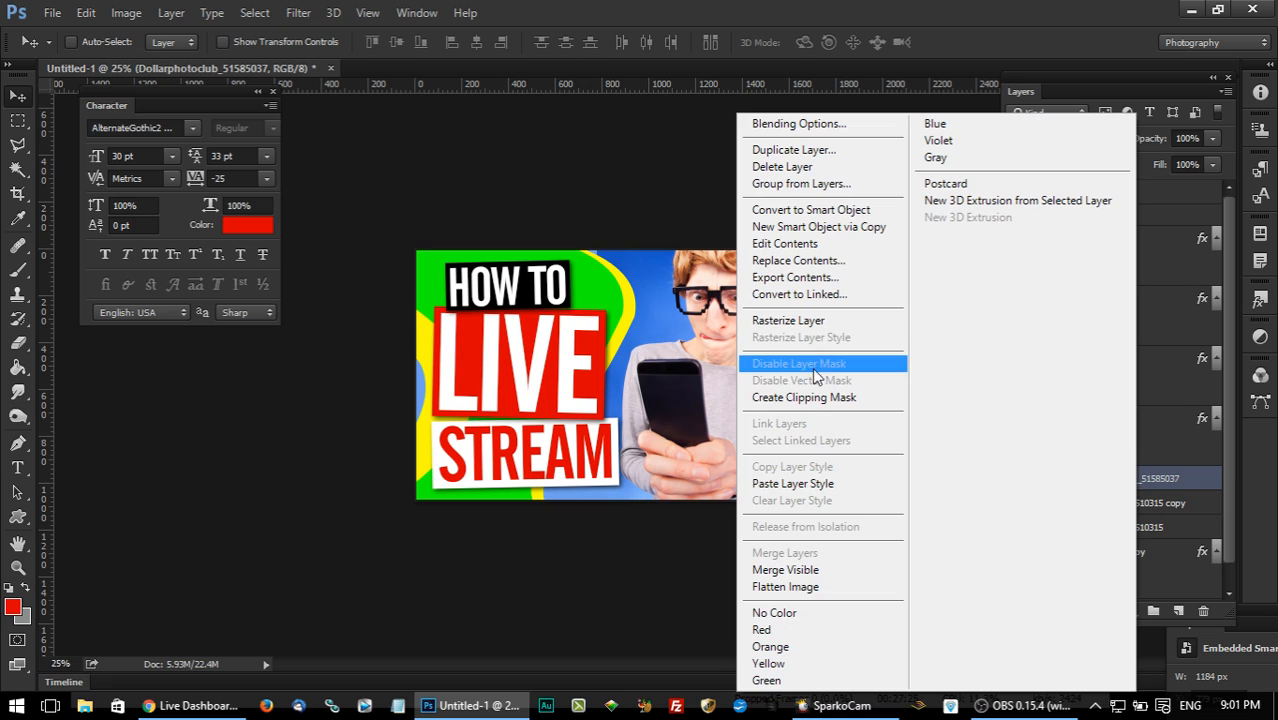
click(815, 326)
click(17, 342)
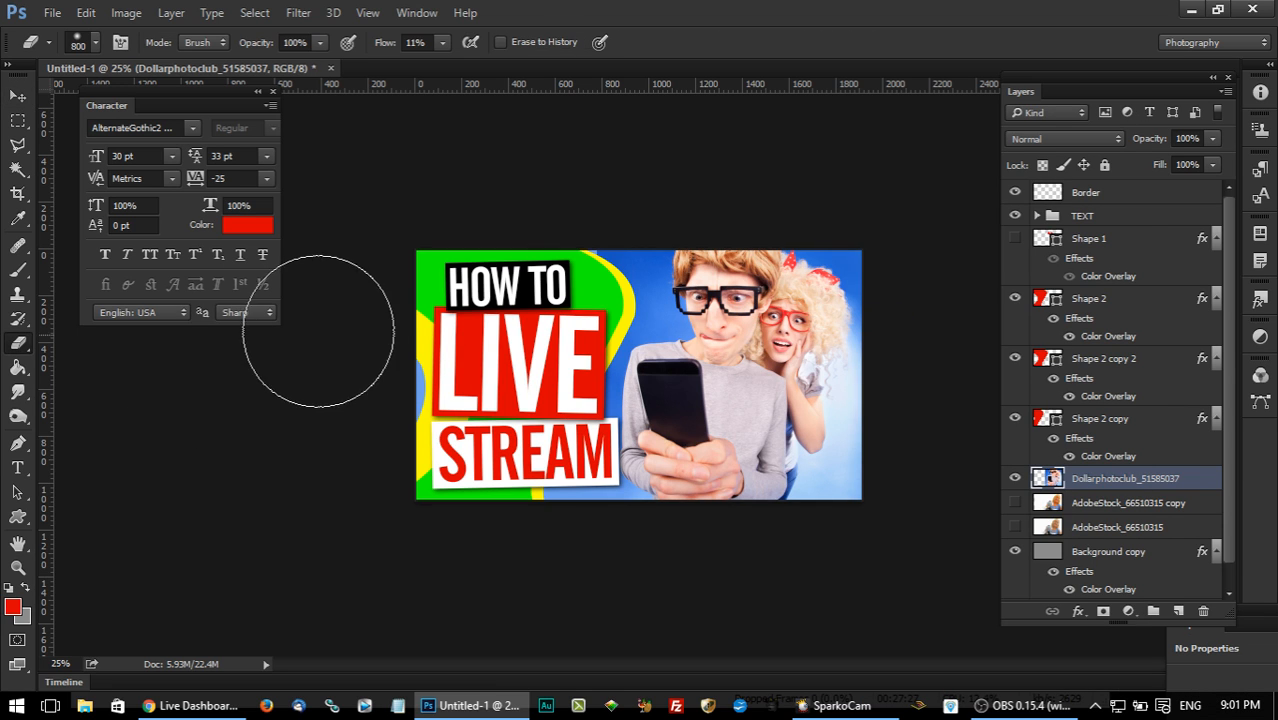
key(bracketleft)
key(bracketleft)
key(bracketleft)
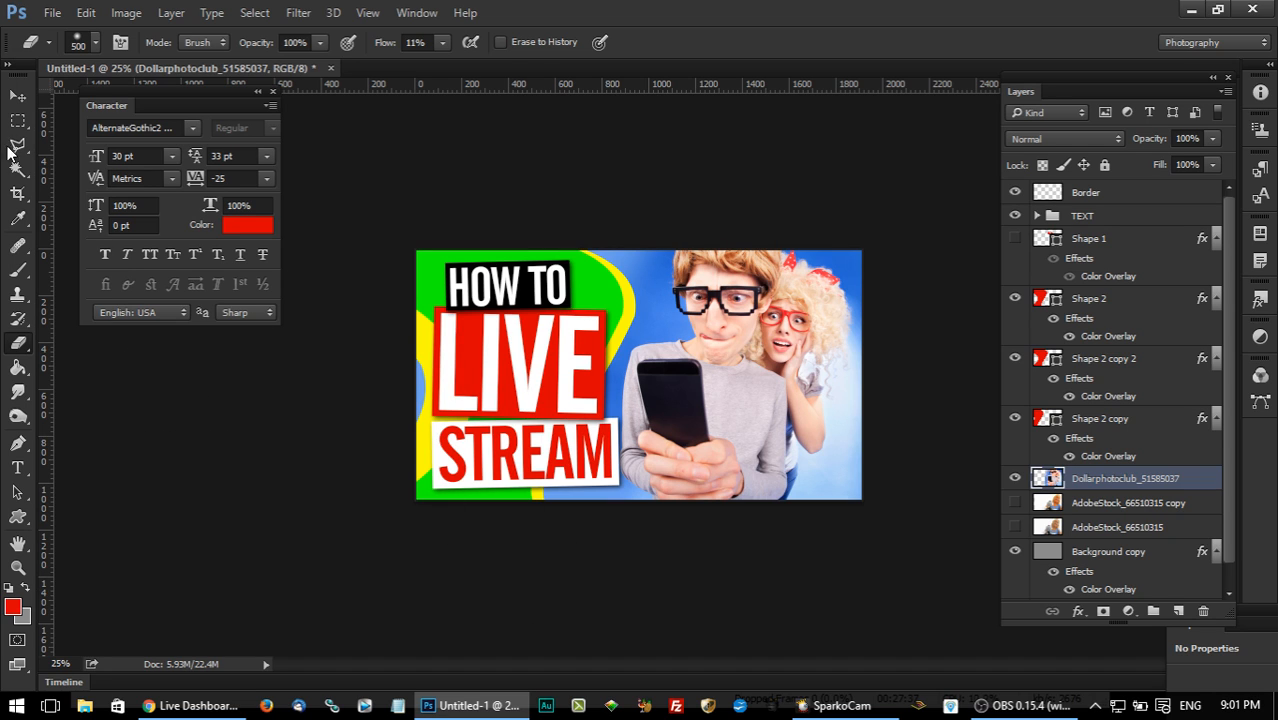
click(18, 97)
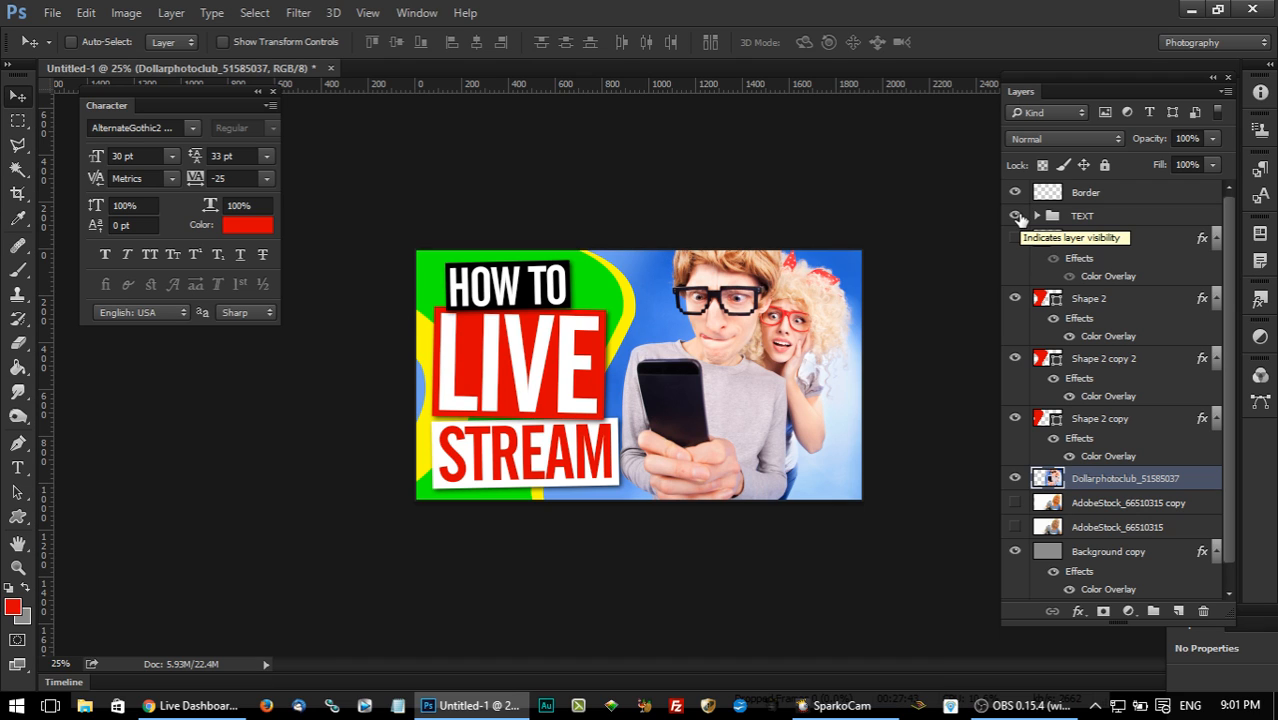
Add a Drop Shadow to the TEXT group with 67% opacity, 0 px distance and 73 px size.
click(1145, 217)
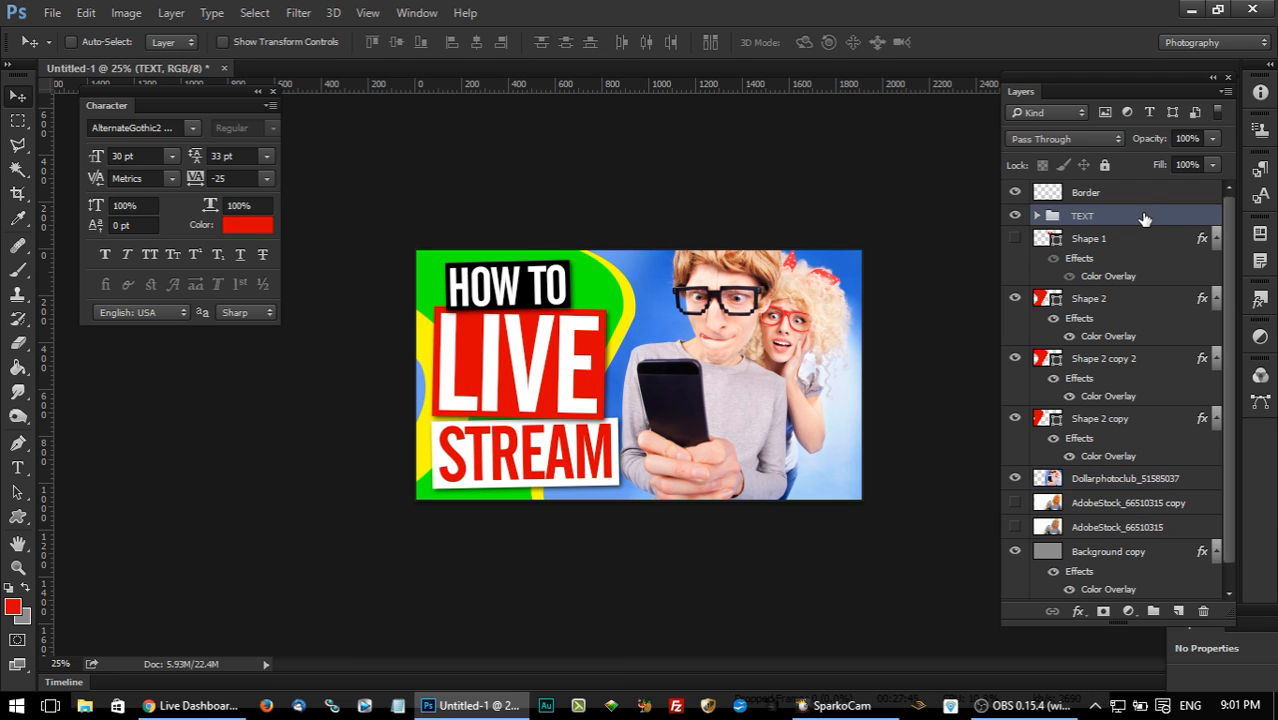
double_click(1145, 217)
drag(676, 160, 878, 107)
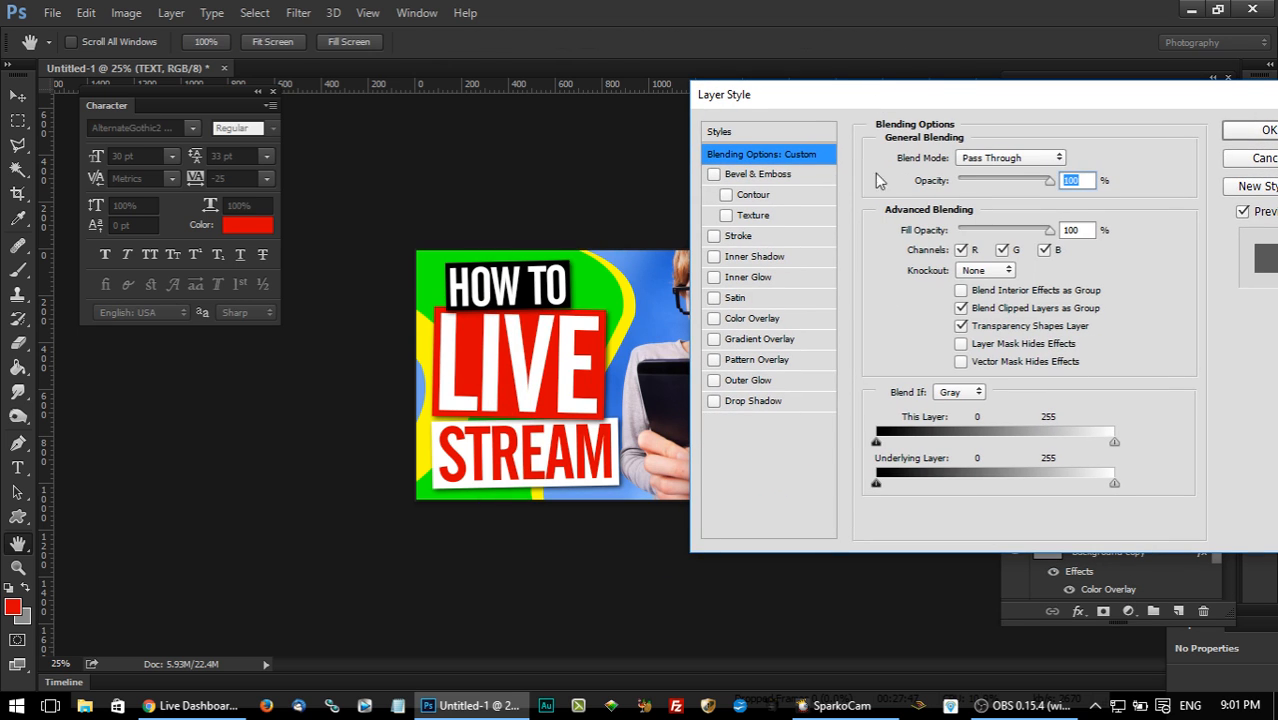
click(753, 401)
drag(953, 243, 974, 285)
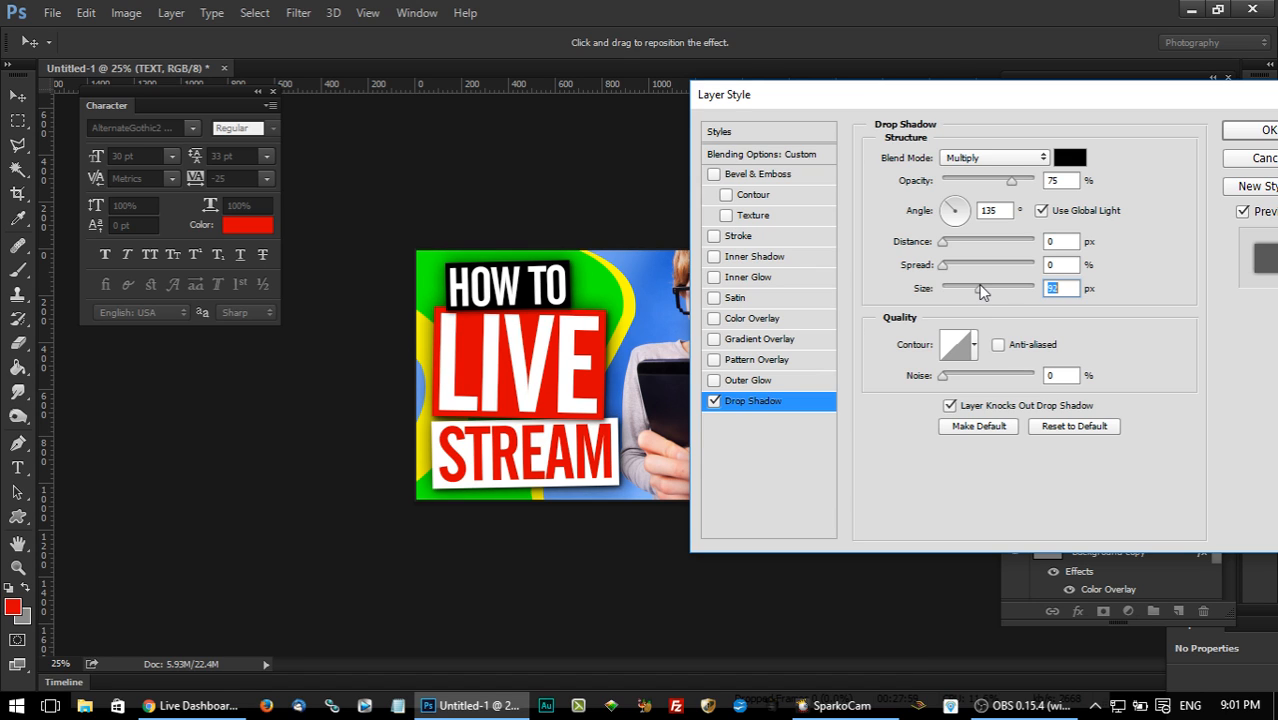
drag(1011, 181, 1004, 184)
drag(1034, 105, 871, 133)
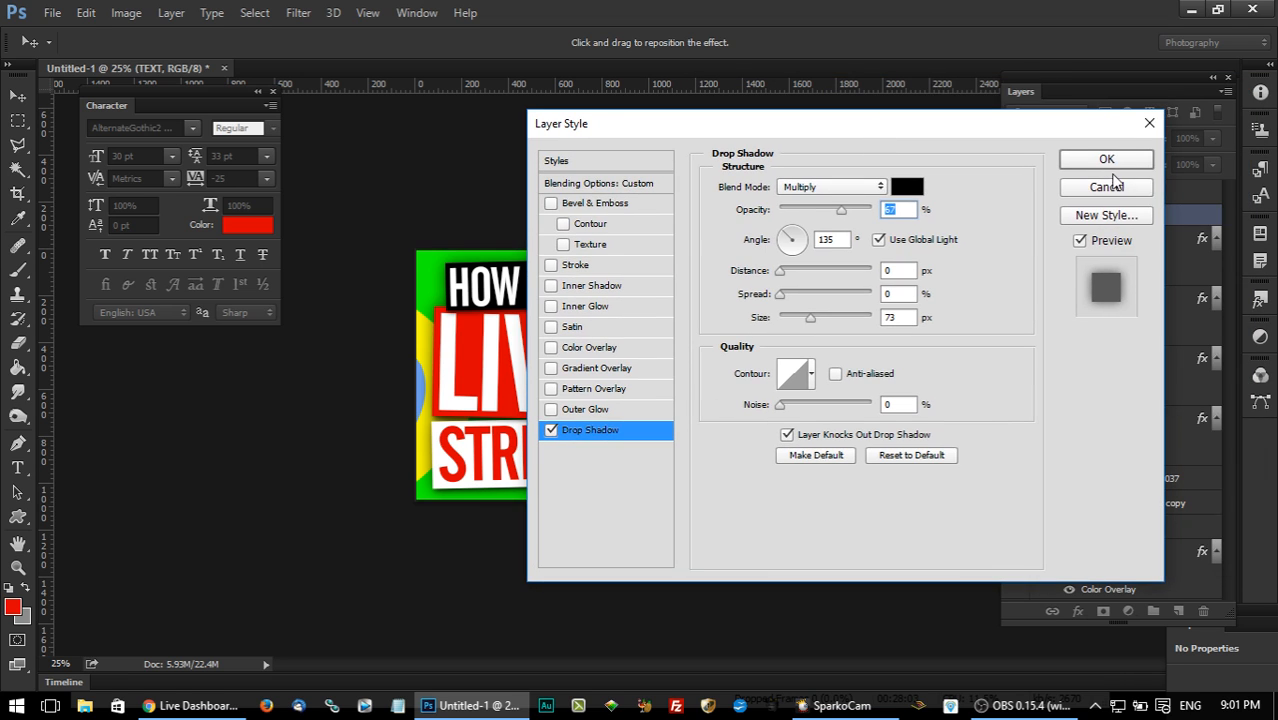
click(1111, 164)
Add a Drop Shadow to the yellow Shape 2 copy 2 layer with 75% opacity, 0 px distance and 51 px size.
click(1016, 460)
click(1016, 460)
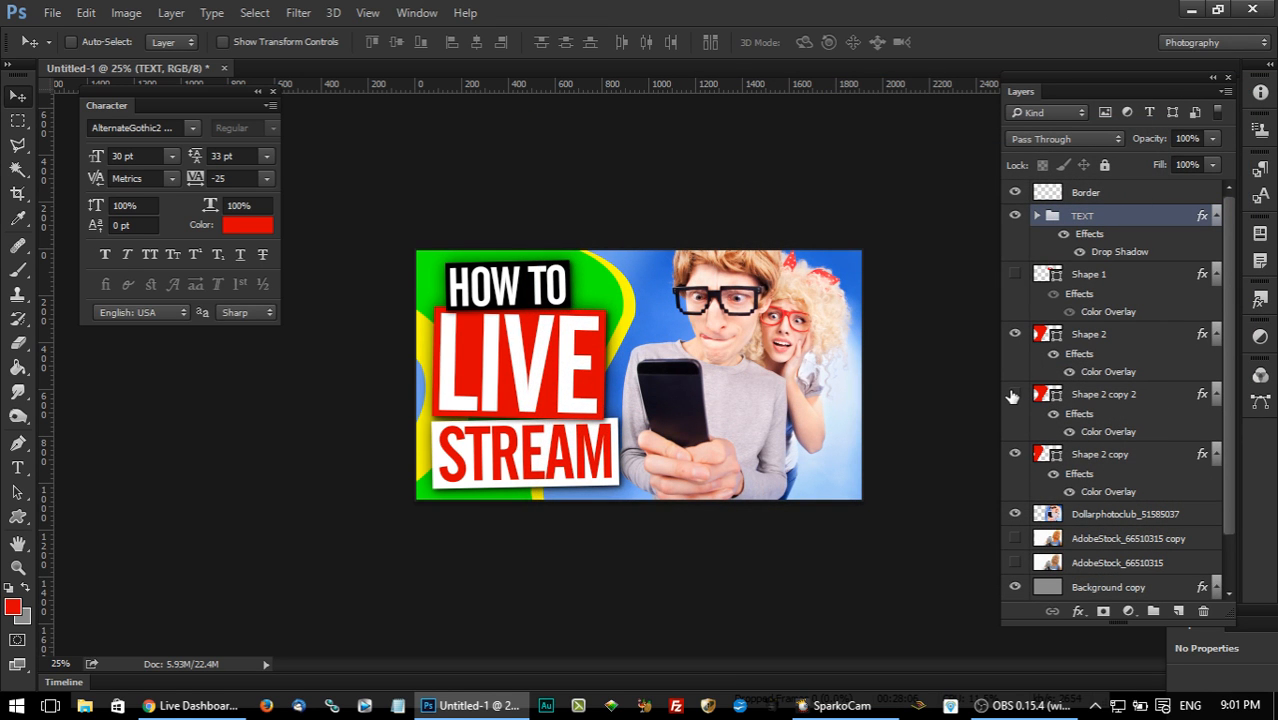
double_click(1164, 393)
drag(699, 120, 1003, 106)
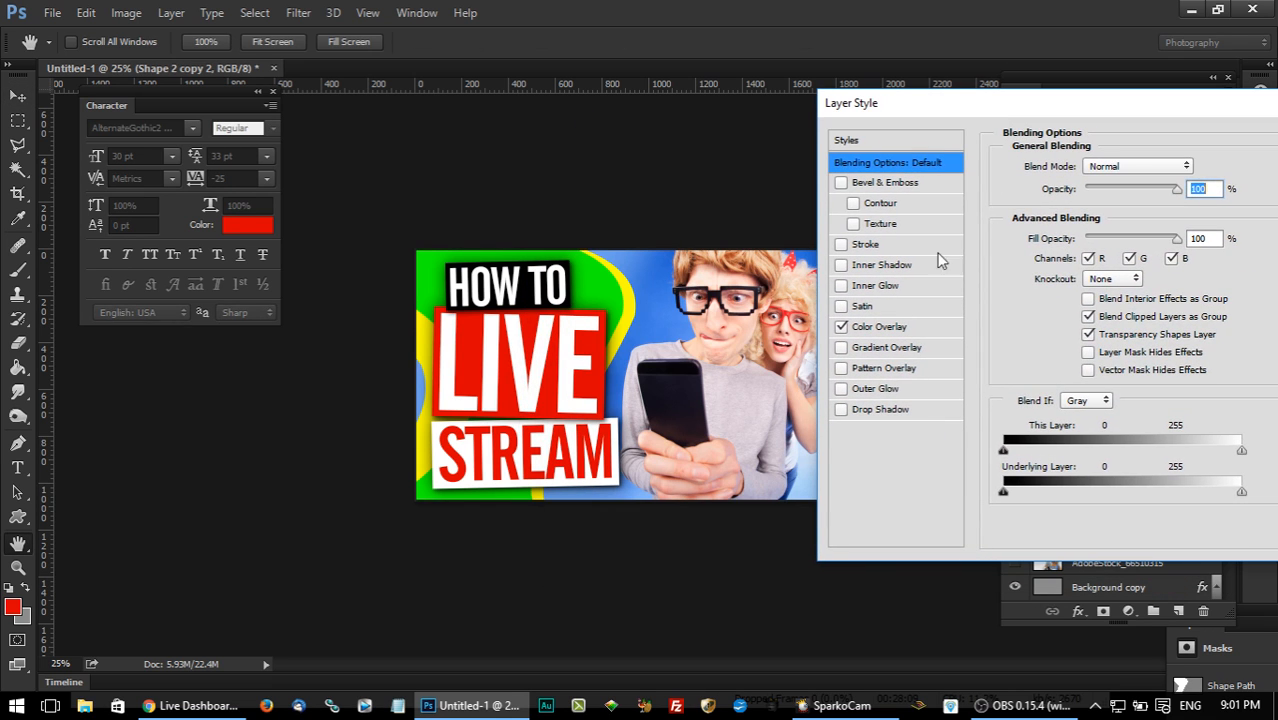
click(882, 412)
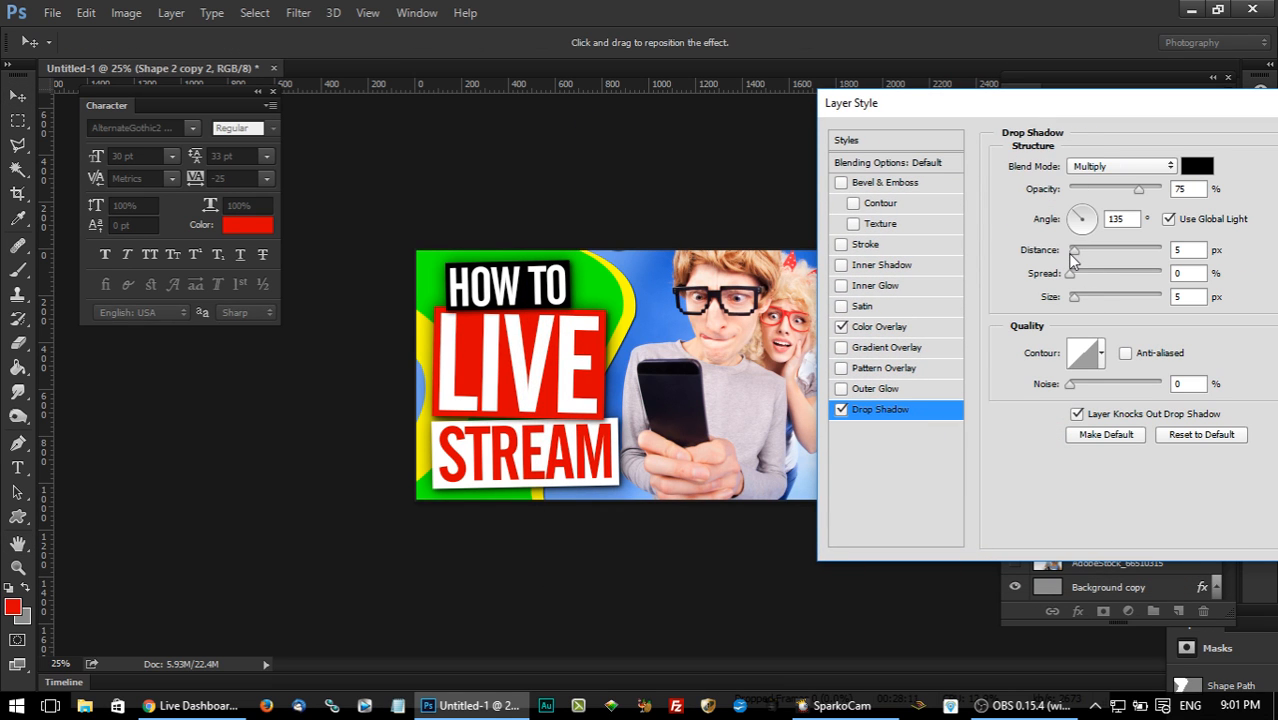
drag(1075, 302, 1088, 298)
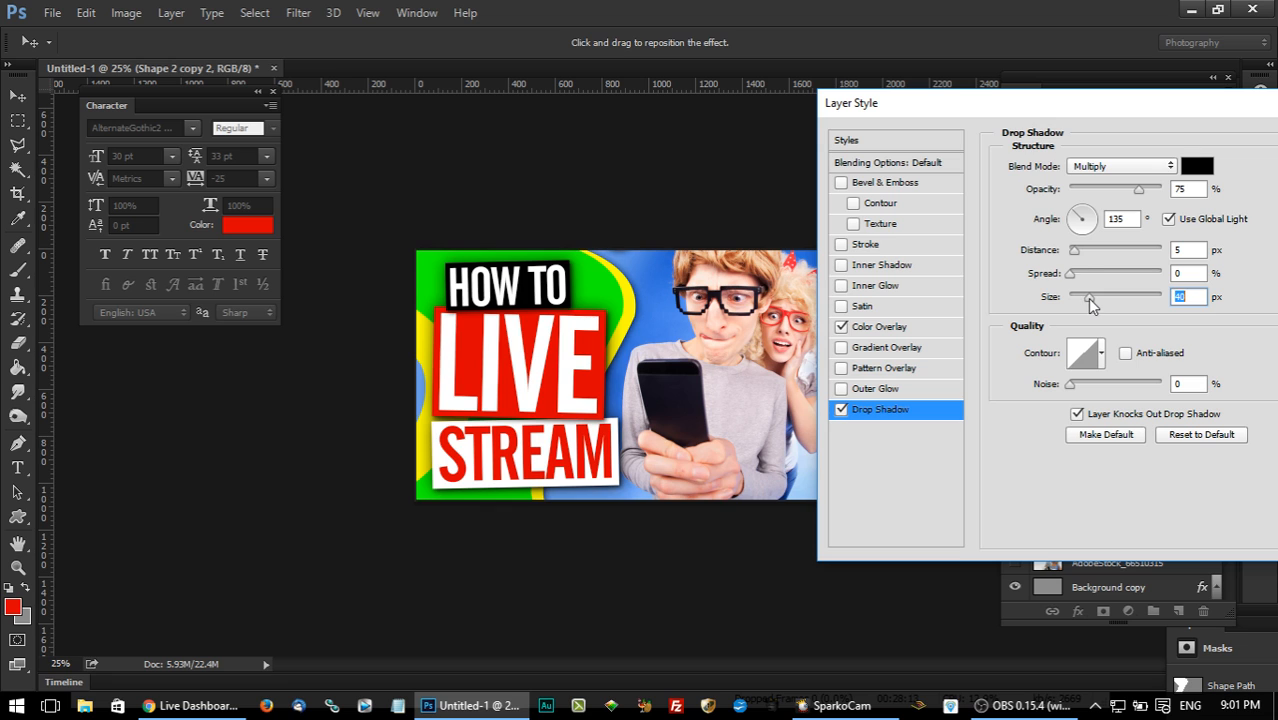
drag(1077, 255, 1056, 257)
drag(1095, 304, 1092, 299)
drag(1072, 107, 516, 147)
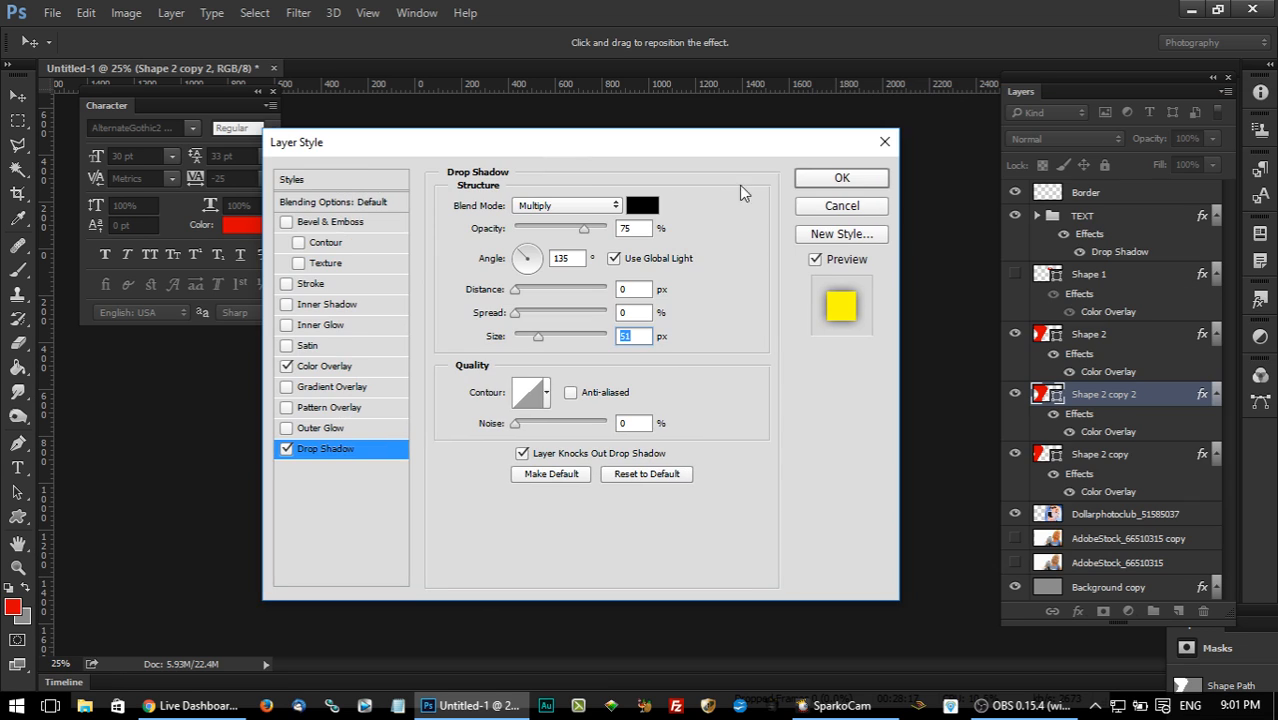
click(845, 183)
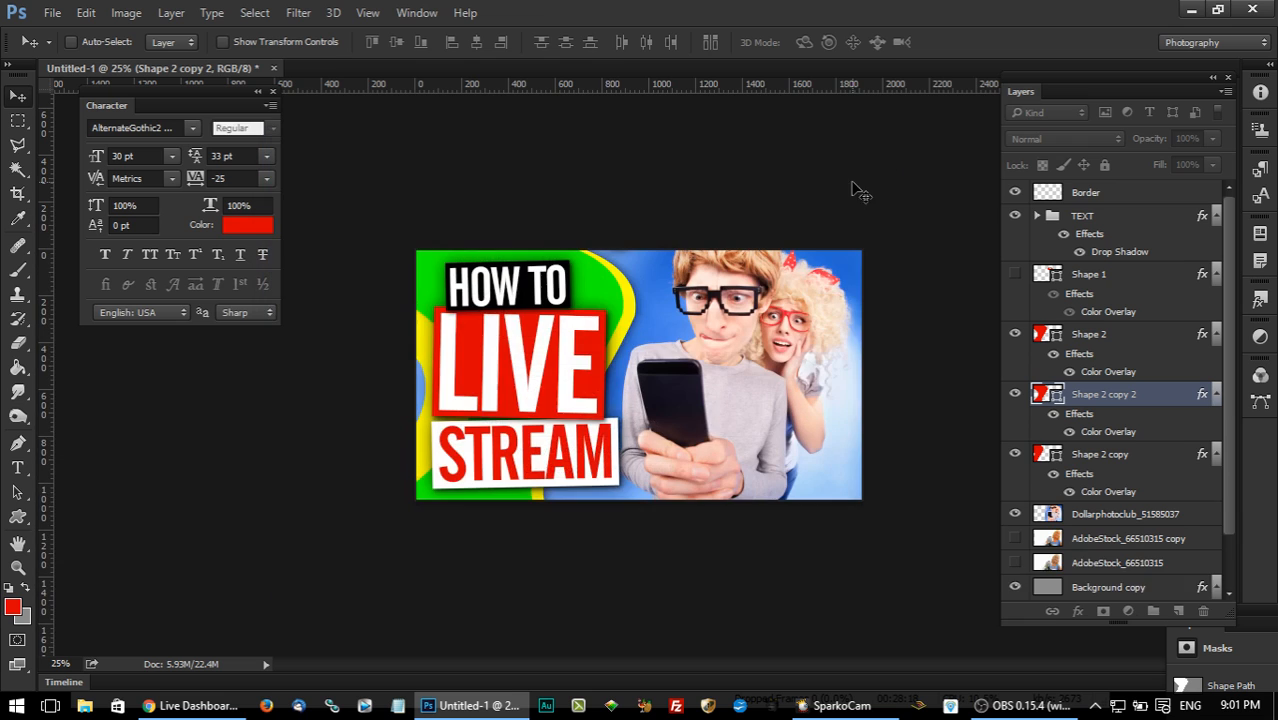
Add a Drop Shadow to the green Shape 2 layer with 61% opacity, 0 px distance and 29 px size.
double_click(1160, 340)
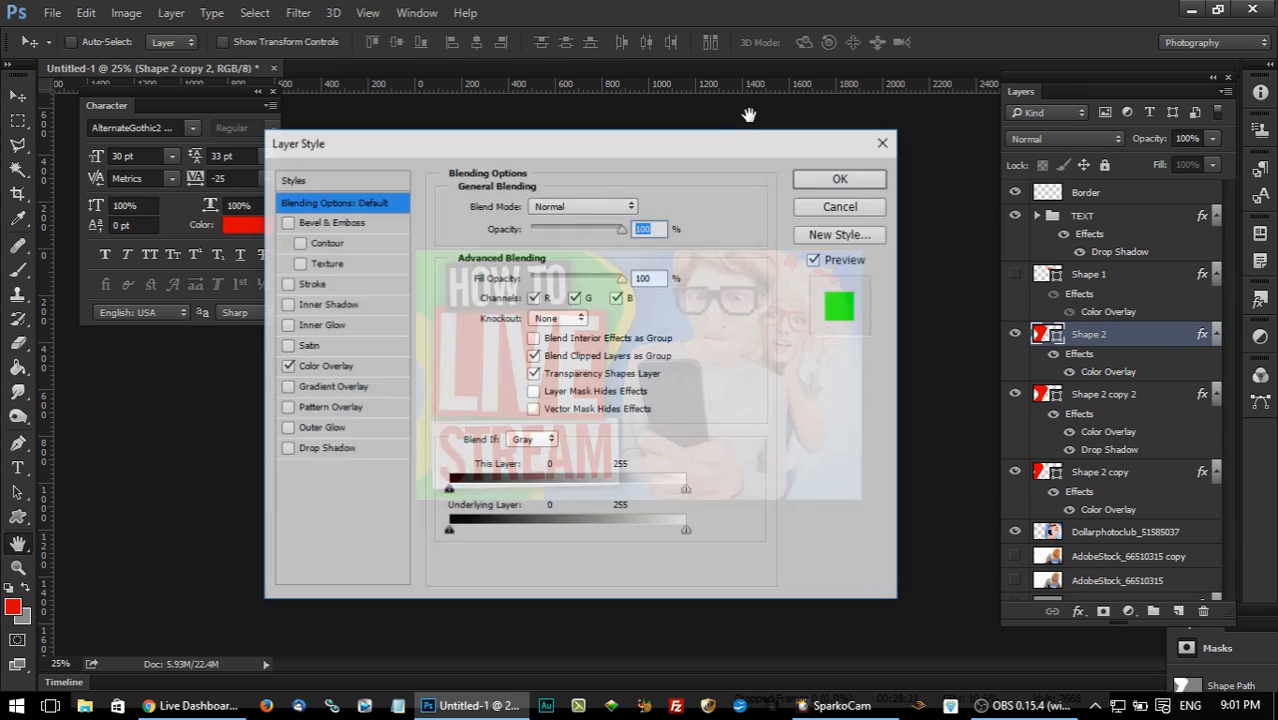
drag(710, 155, 1203, 129)
click(858, 424)
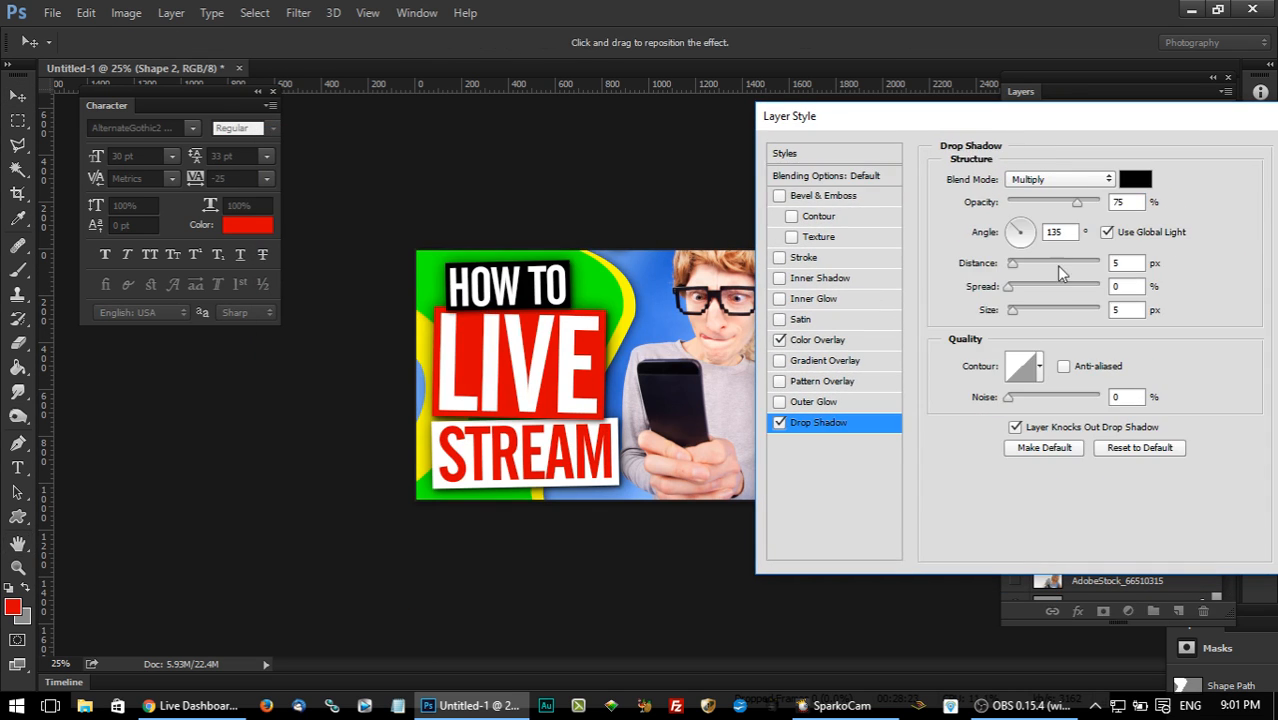
drag(1014, 314, 1026, 314)
drag(1078, 208, 1066, 208)
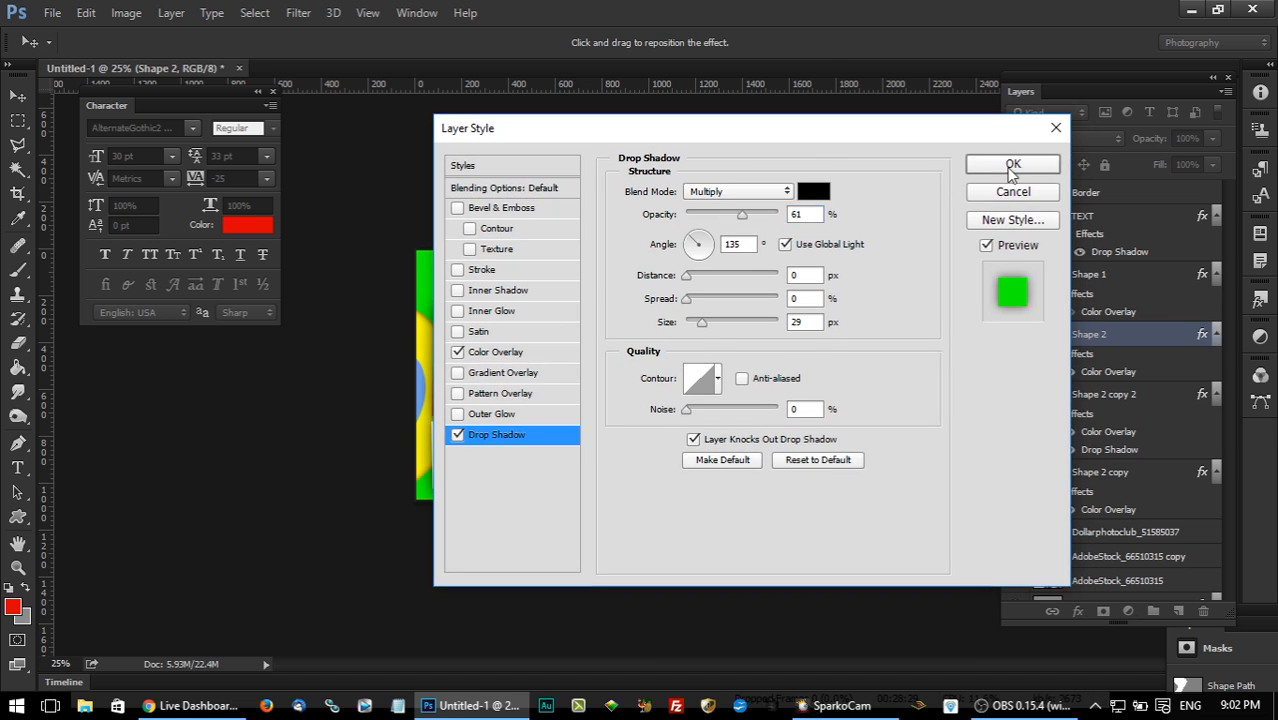
click(1092, 151)
Set the drop shadow opacity of Shape 2 copy 2 to 72%.
click(1145, 413)
double_click(1175, 416)
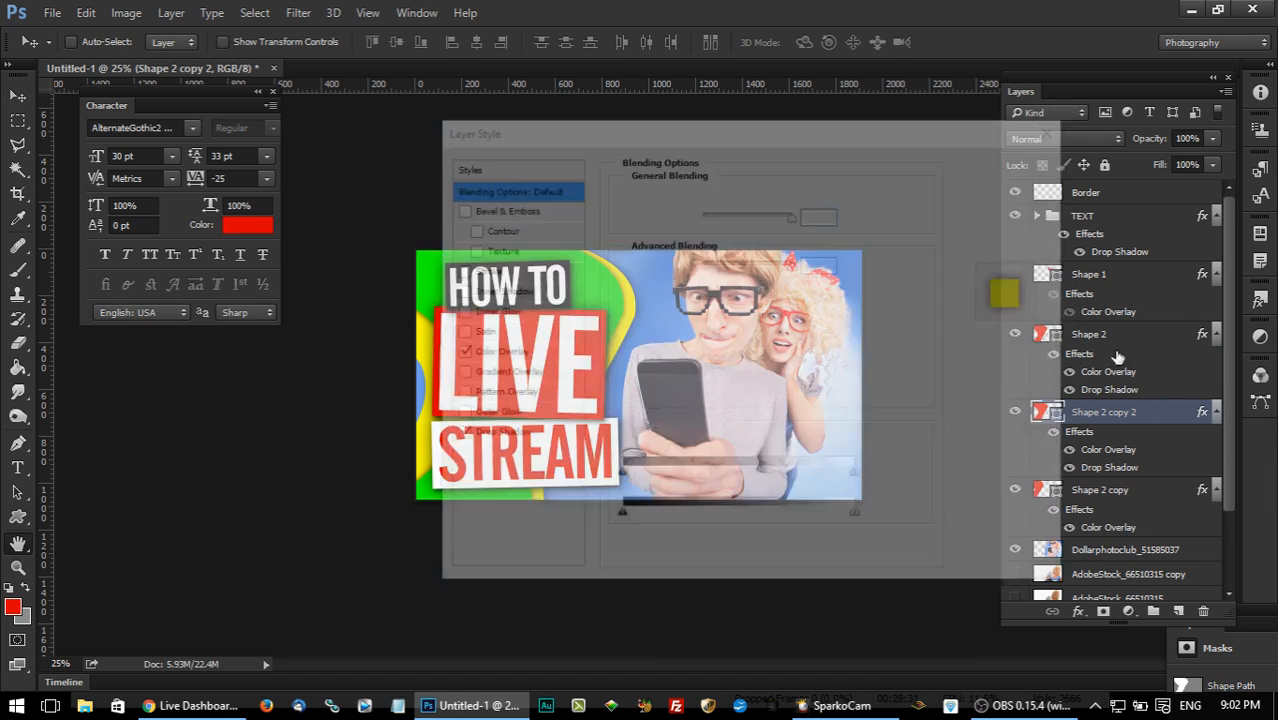
drag(662, 184, 870, 114)
click(704, 421)
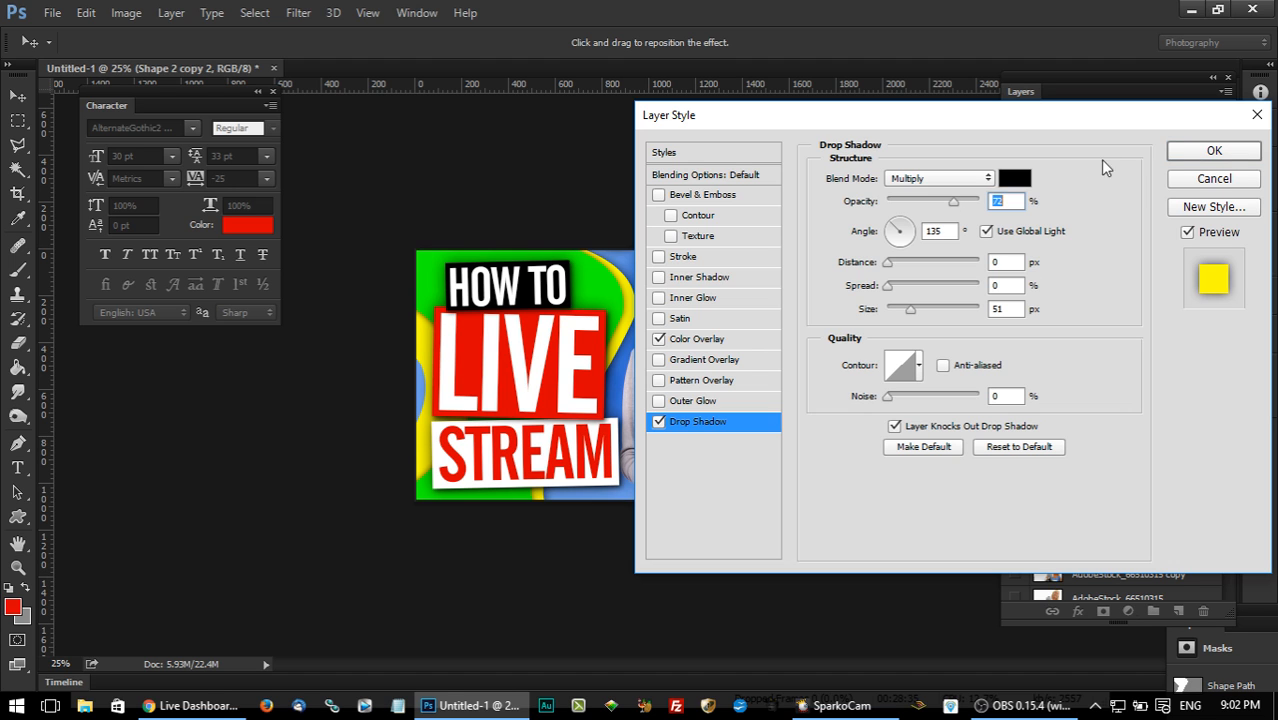
click(1205, 152)
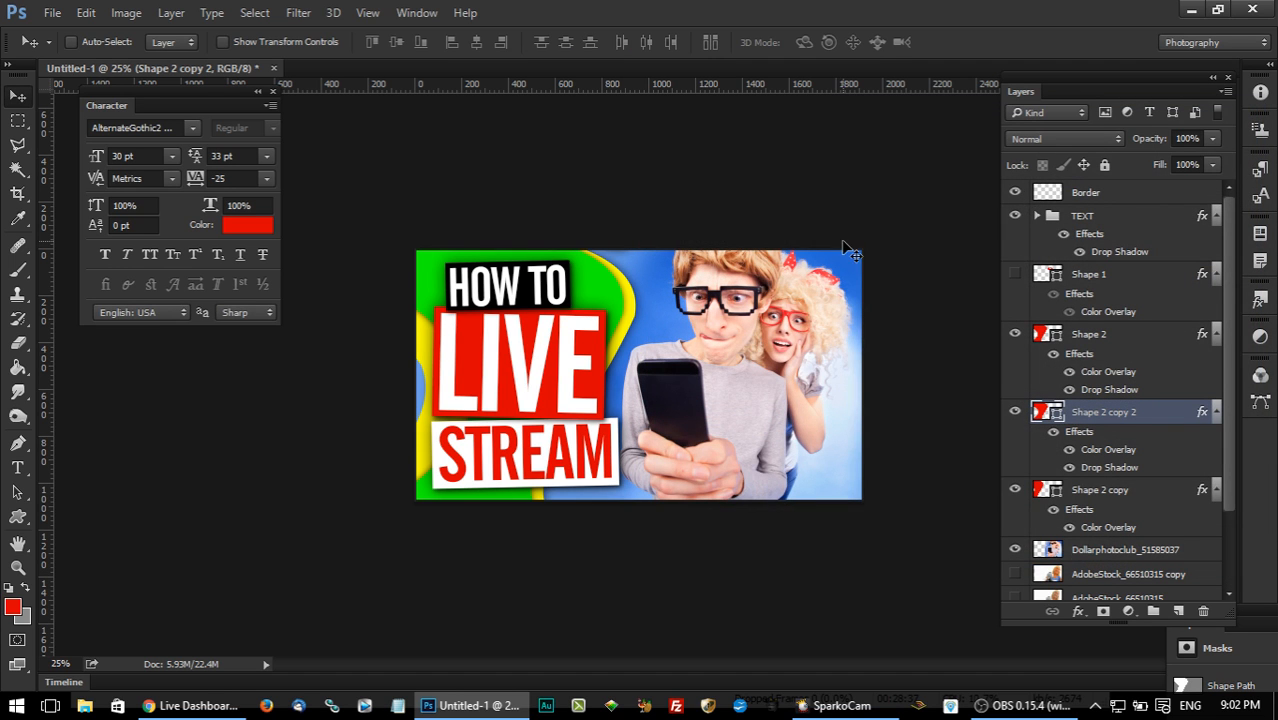
Merge the Dollarphotoclub_51585037 couple photo layer with the Background copy layer.
ctrl+click(778, 420)
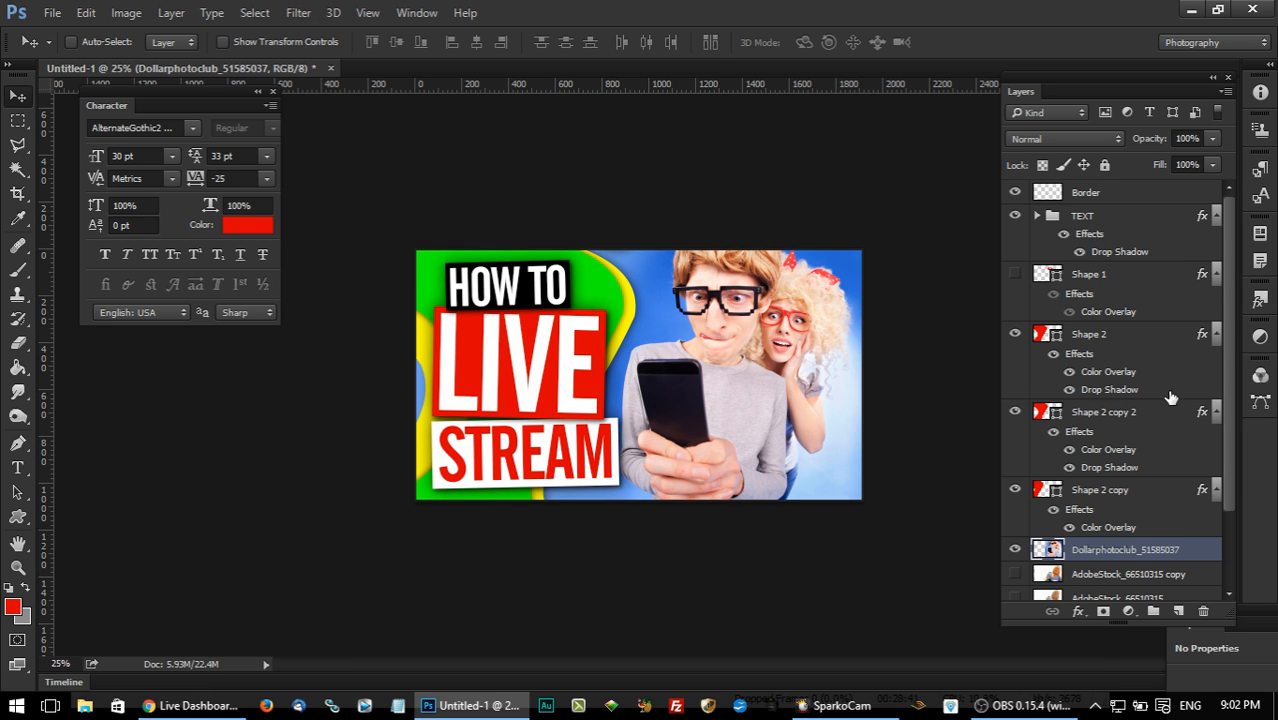
scroll(1070, 460, down, 3)
ctrl+click(1113, 552)
right_click(1113, 555)
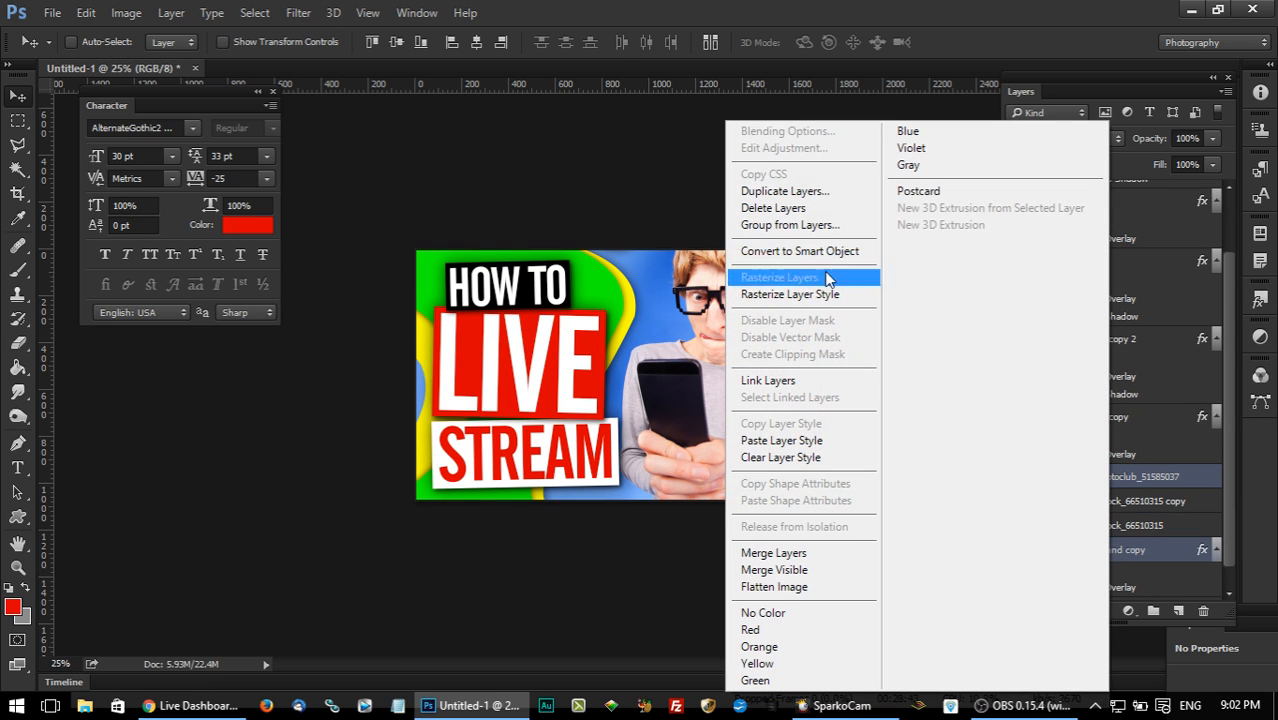
click(1145, 418)
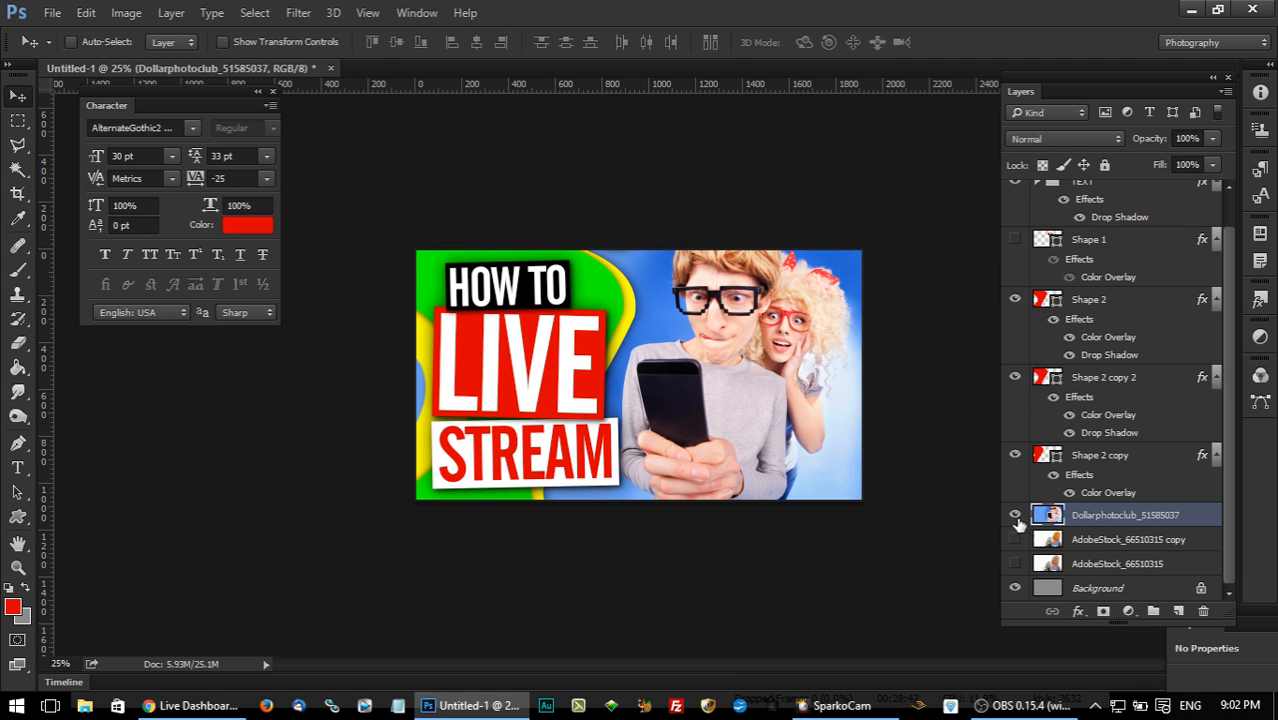
Open the merged couple photo layer in the Totally Rad RadLab filter.
click(318, 12)
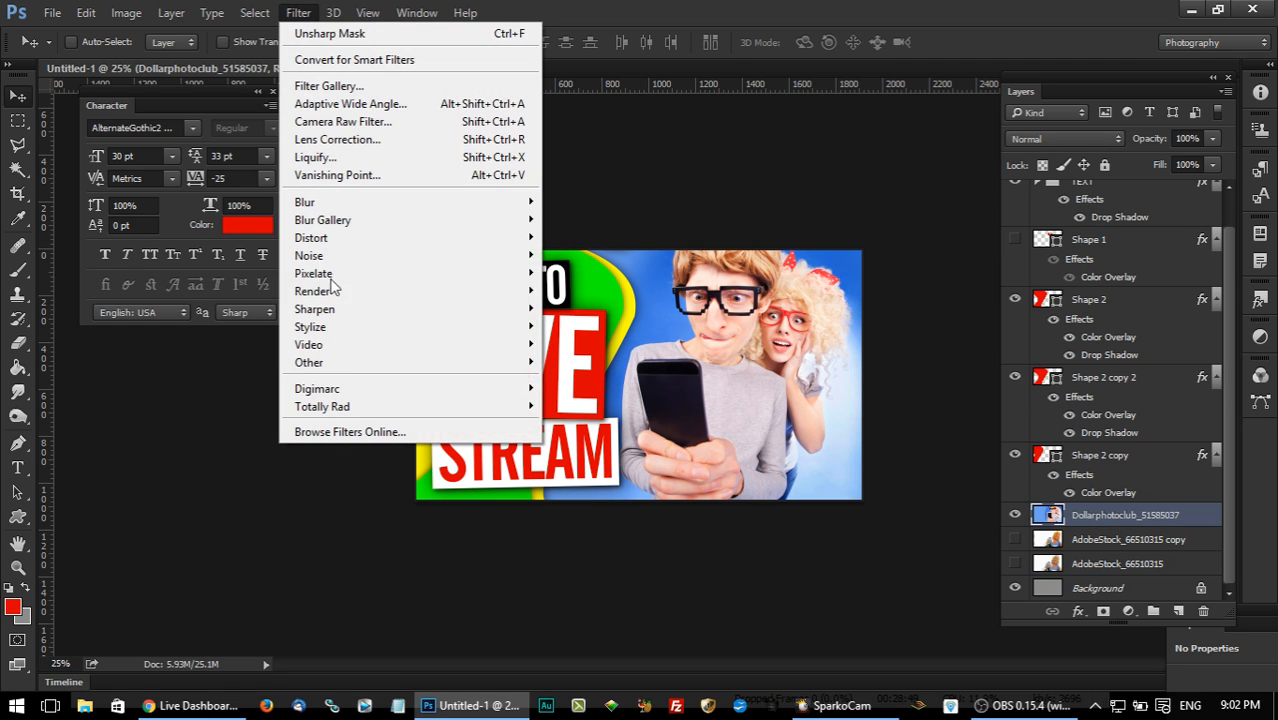
mouse_move(425, 408)
click(583, 408)
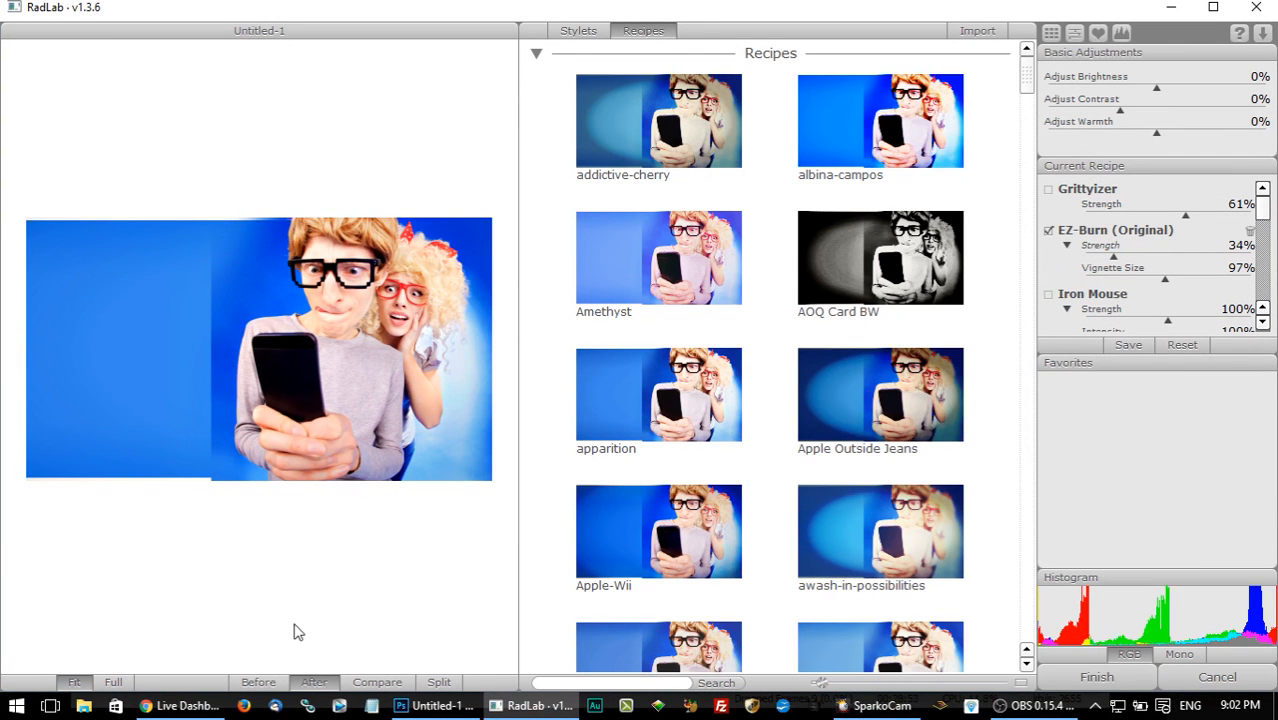
Compare the photo before and after the current RadLab recipe, and apply the recipe to the layer.
click(258, 684)
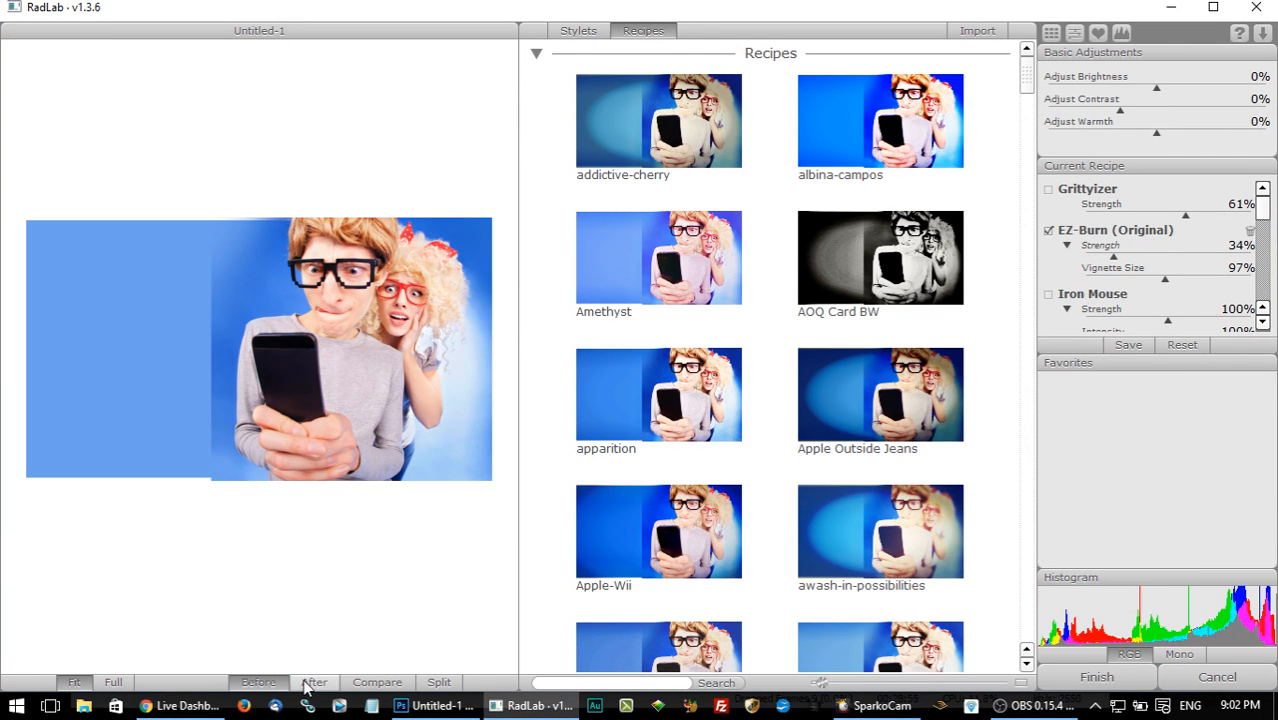
click(308, 686)
click(264, 685)
click(304, 685)
click(267, 686)
click(302, 684)
click(268, 684)
click(304, 683)
click(260, 684)
click(312, 682)
click(1096, 677)
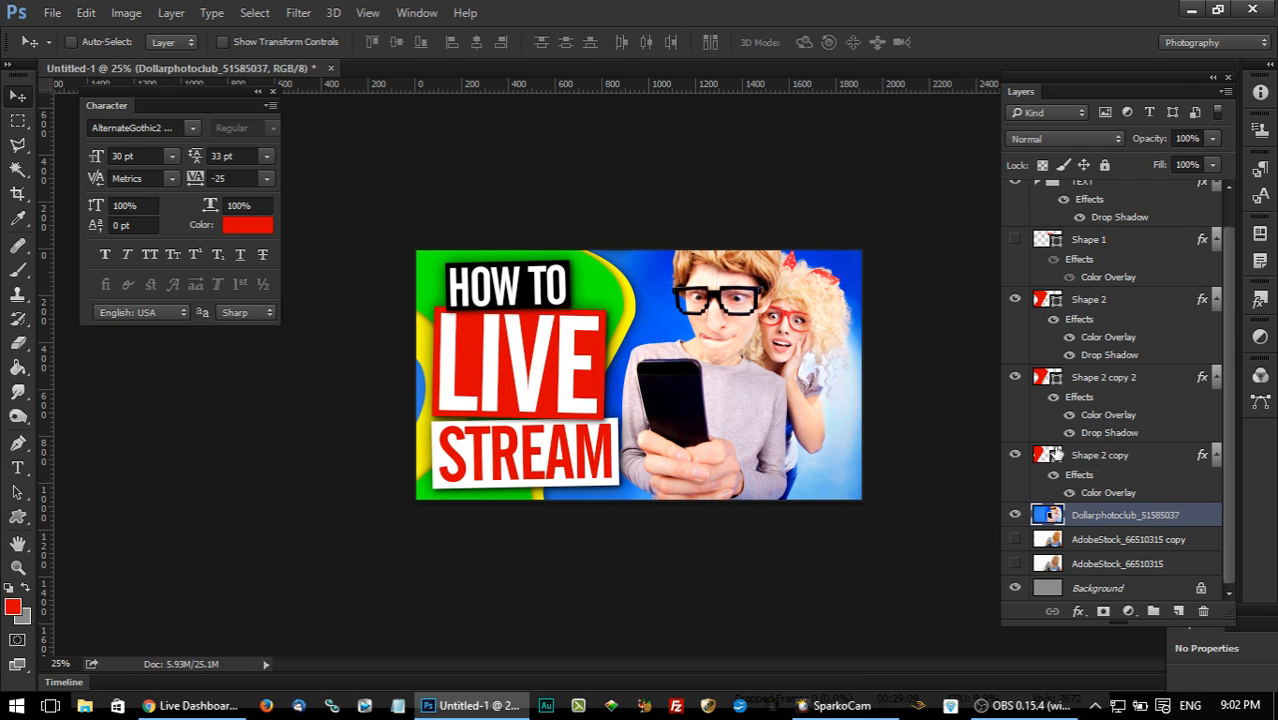
Set the Color Overlay of Shape 2 copy to light blue (#6ab6ec) sampled from the photo's lower-right background.
click(1015, 456)
click(1015, 456)
click(1160, 455)
drag(735, 121, 997, 105)
click(958, 323)
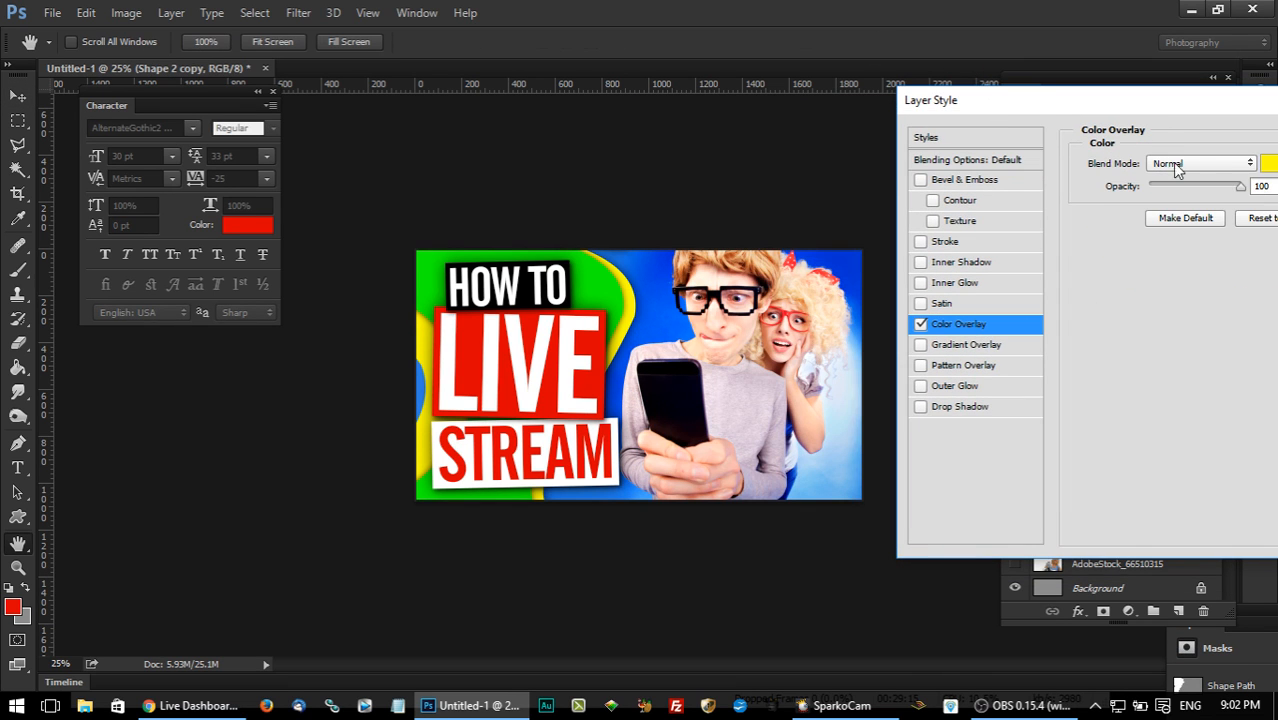
click(1265, 165)
drag(831, 184, 685, 237)
click(857, 453)
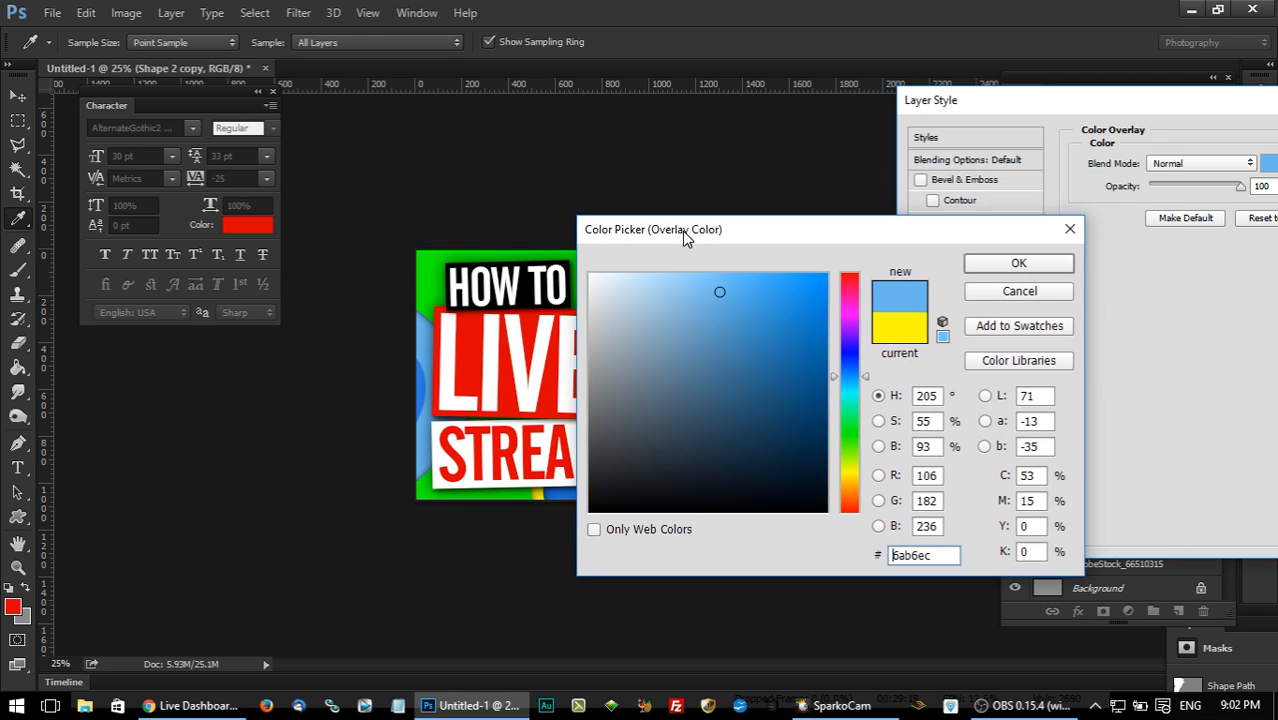
click(988, 262)
drag(1065, 98, 508, 164)
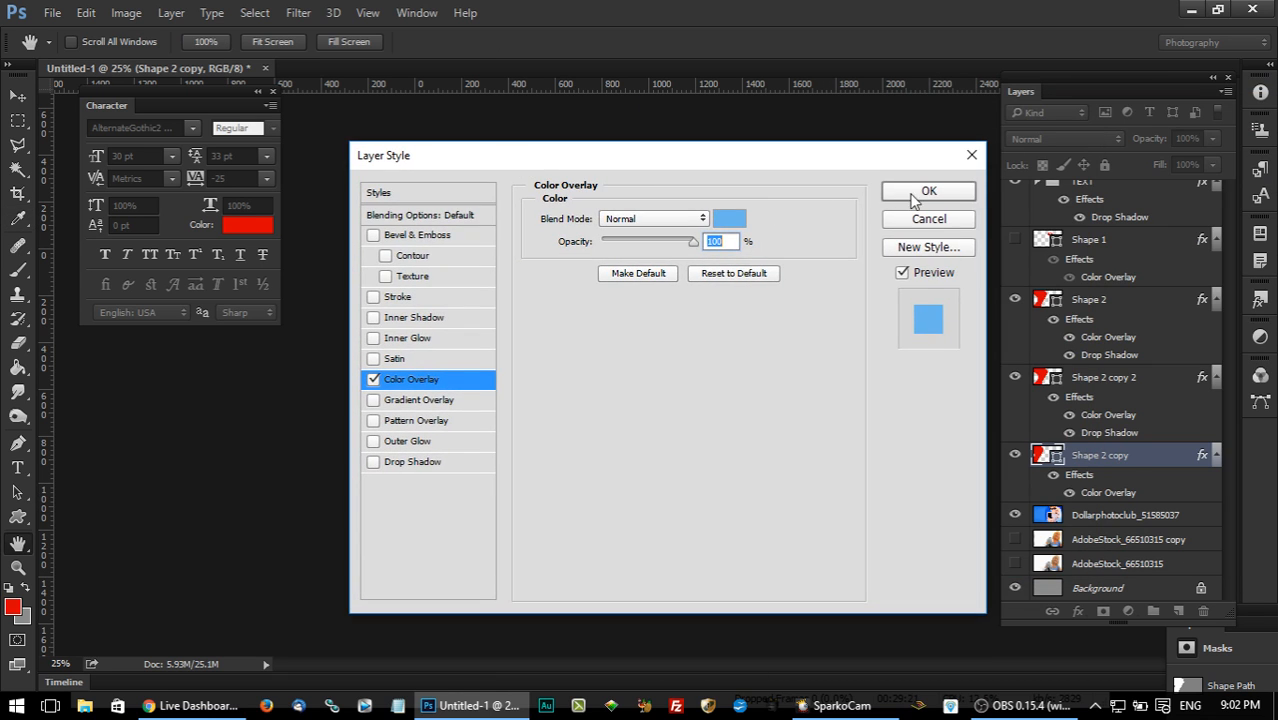
click(930, 186)
Copy the layer style of Shape 2 copy and paste it onto Shape 2 copy 2.
right_click(1090, 457)
click(781, 424)
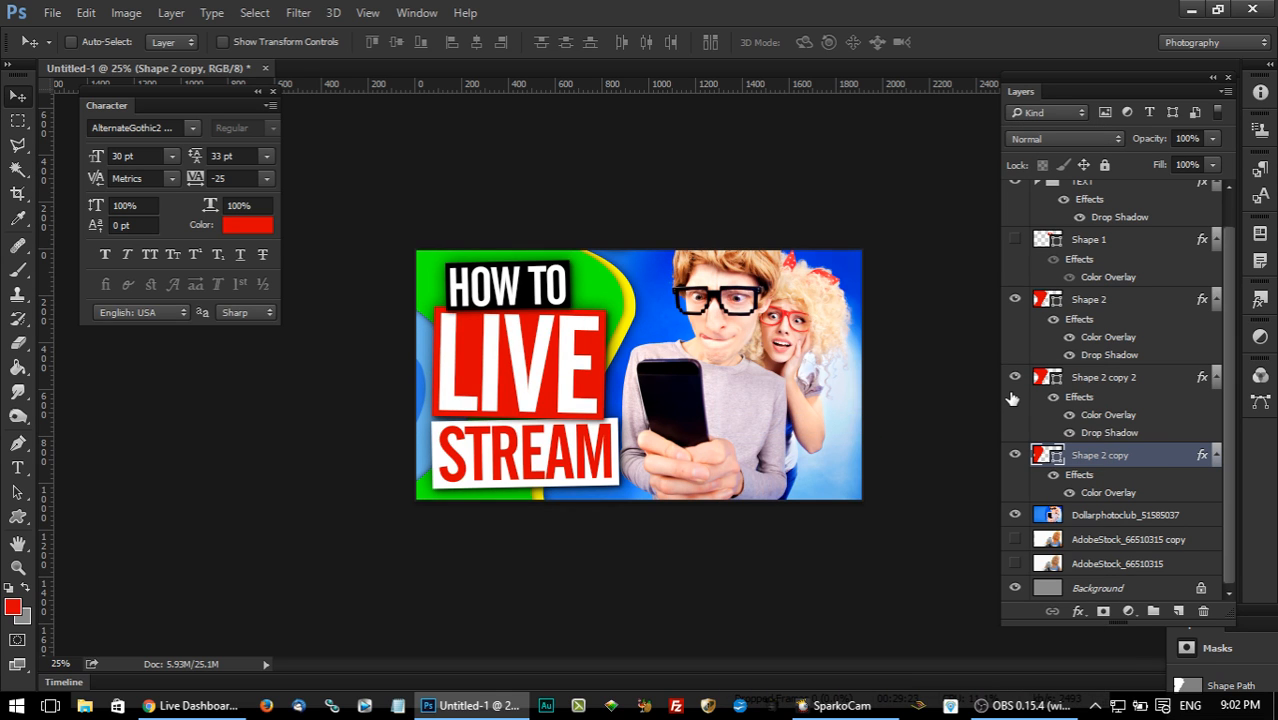
click(1014, 378)
click(1120, 378)
right_click(1128, 378)
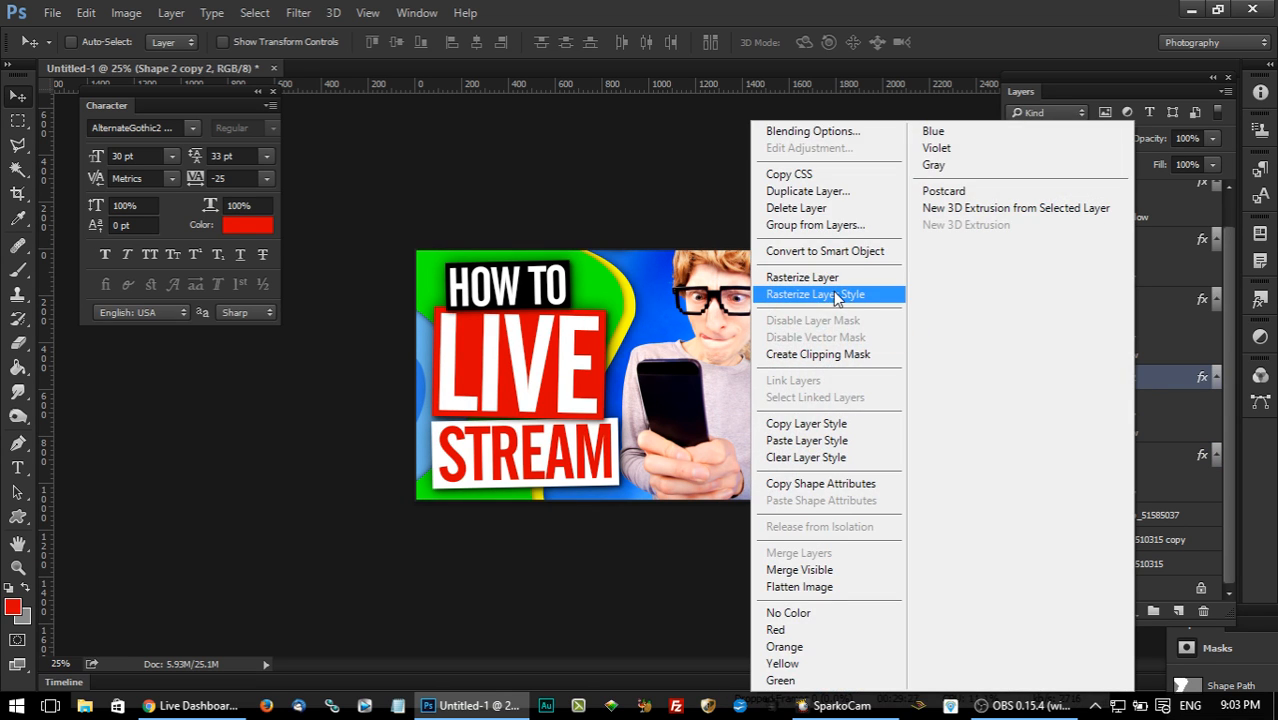
click(806, 440)
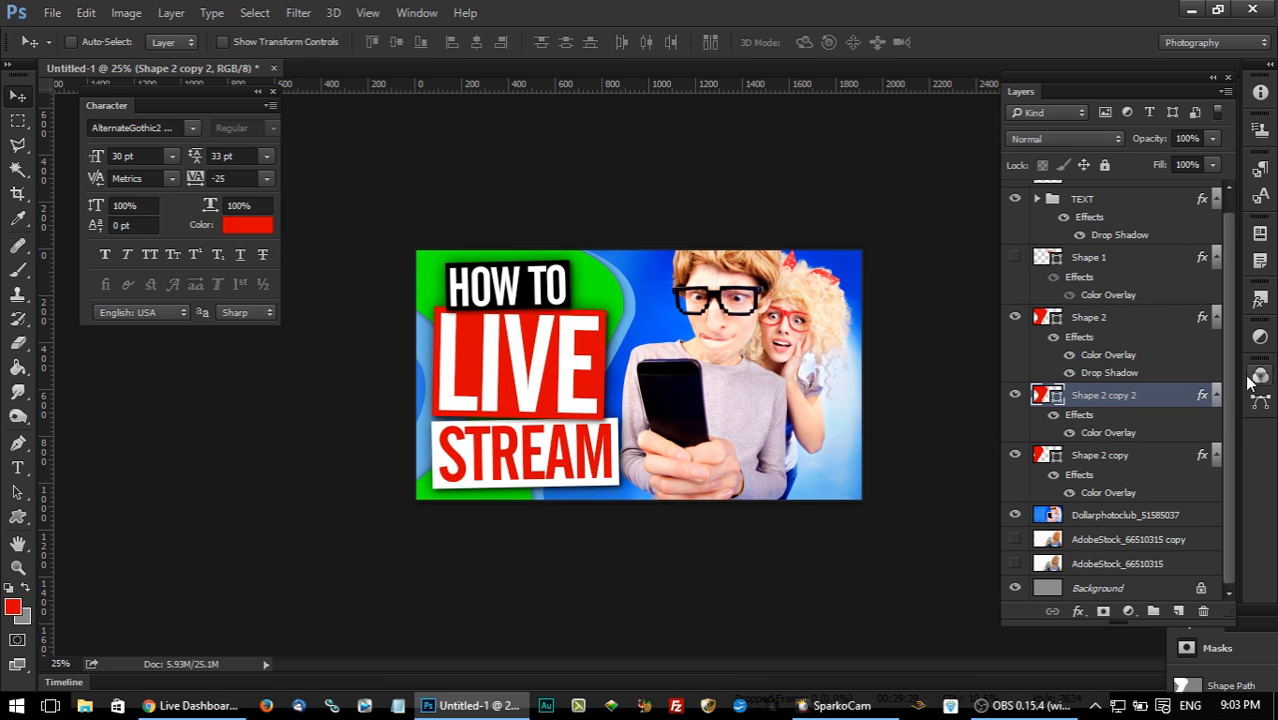
Set the Color Overlay of Shape 2 to blue (#308ff6) sampled from the canvas, and apply the layer style.
double_click(1165, 328)
drag(735, 162, 1226, 147)
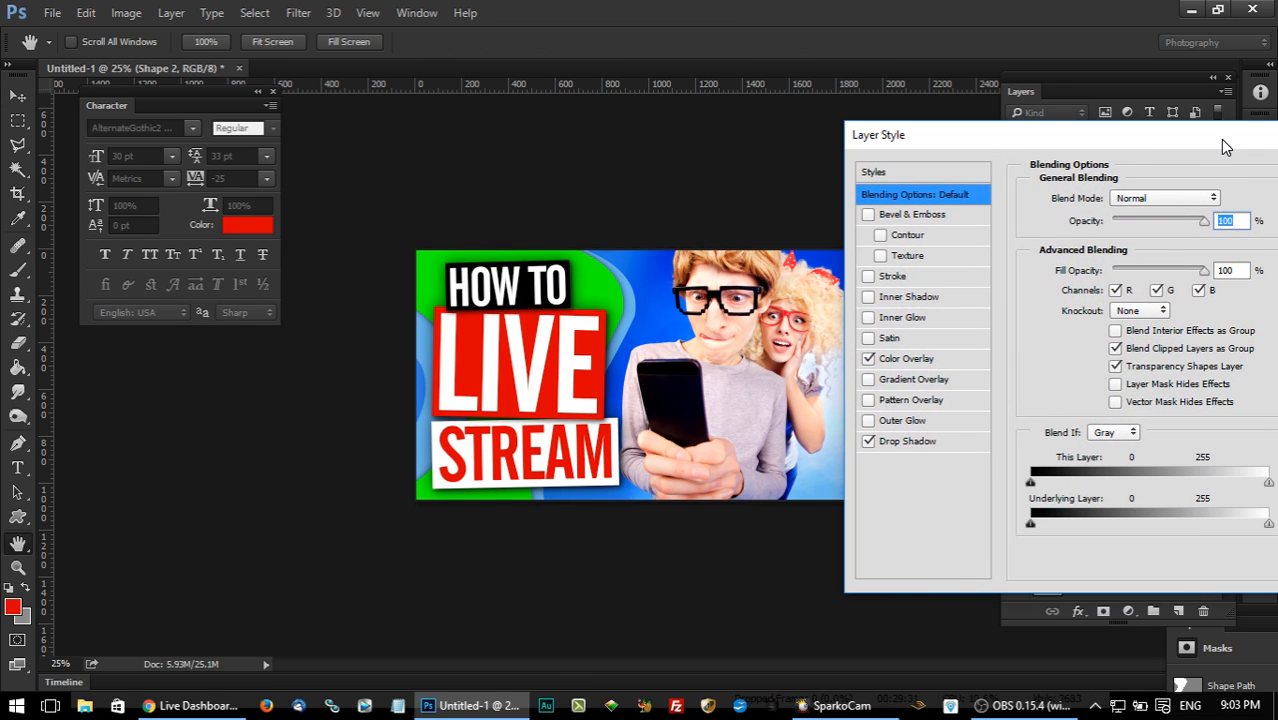
click(958, 358)
click(1226, 198)
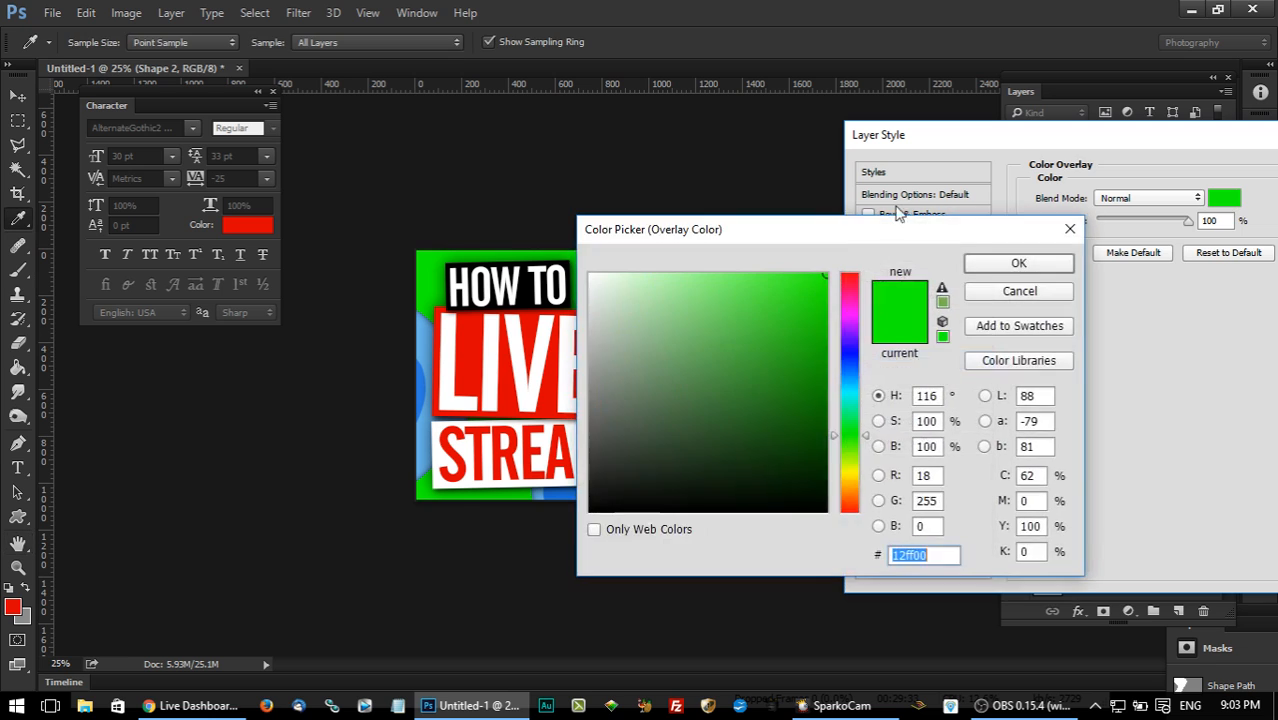
drag(853, 230, 1165, 252)
click(838, 255)
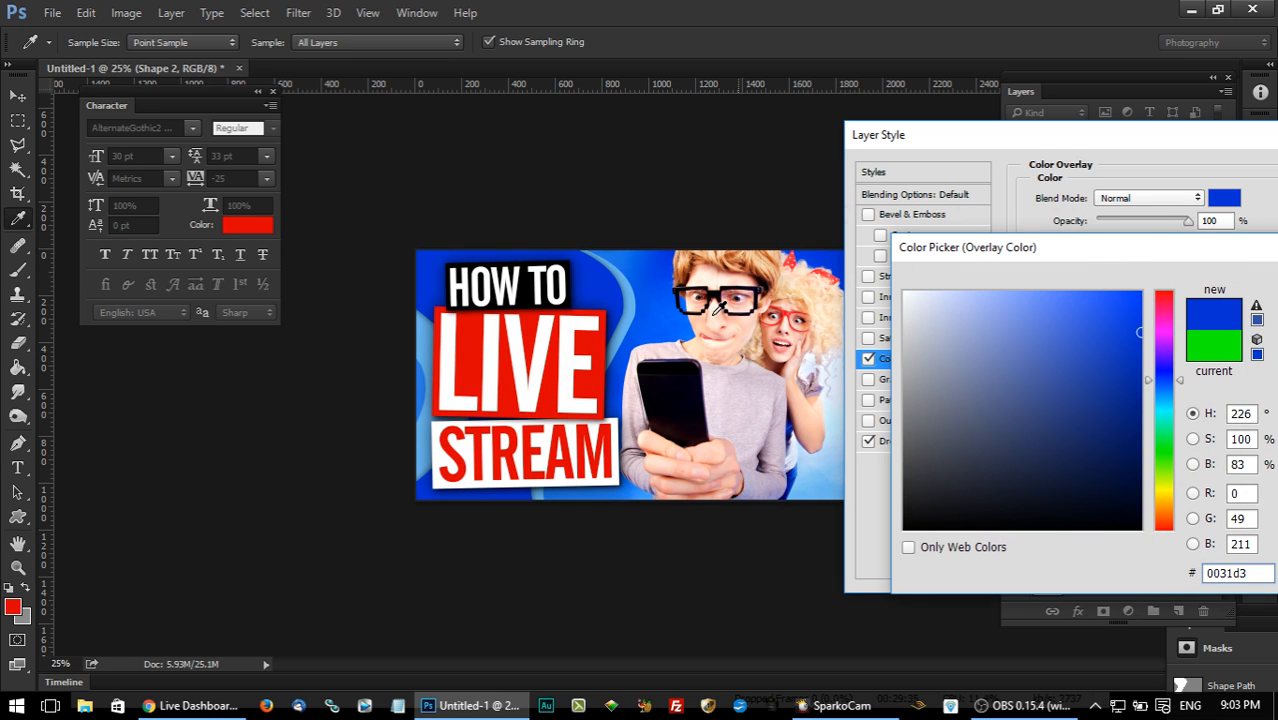
click(608, 489)
click(642, 489)
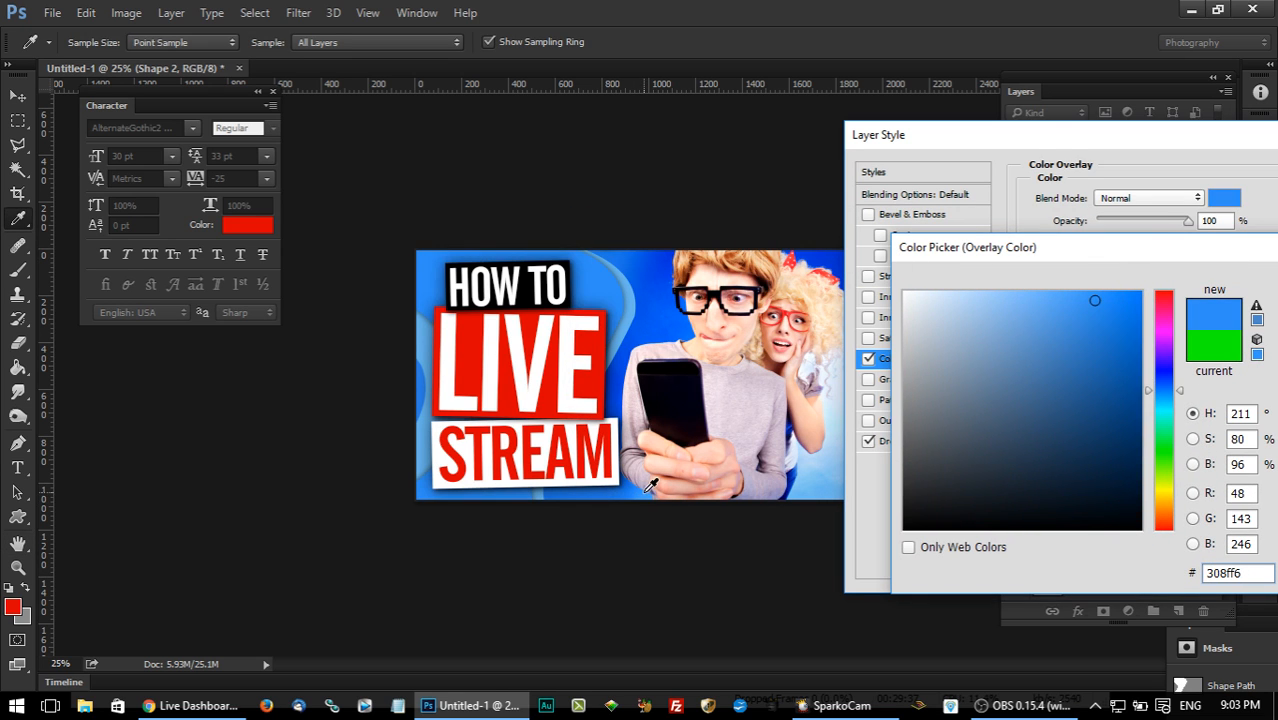
drag(1044, 254, 838, 254)
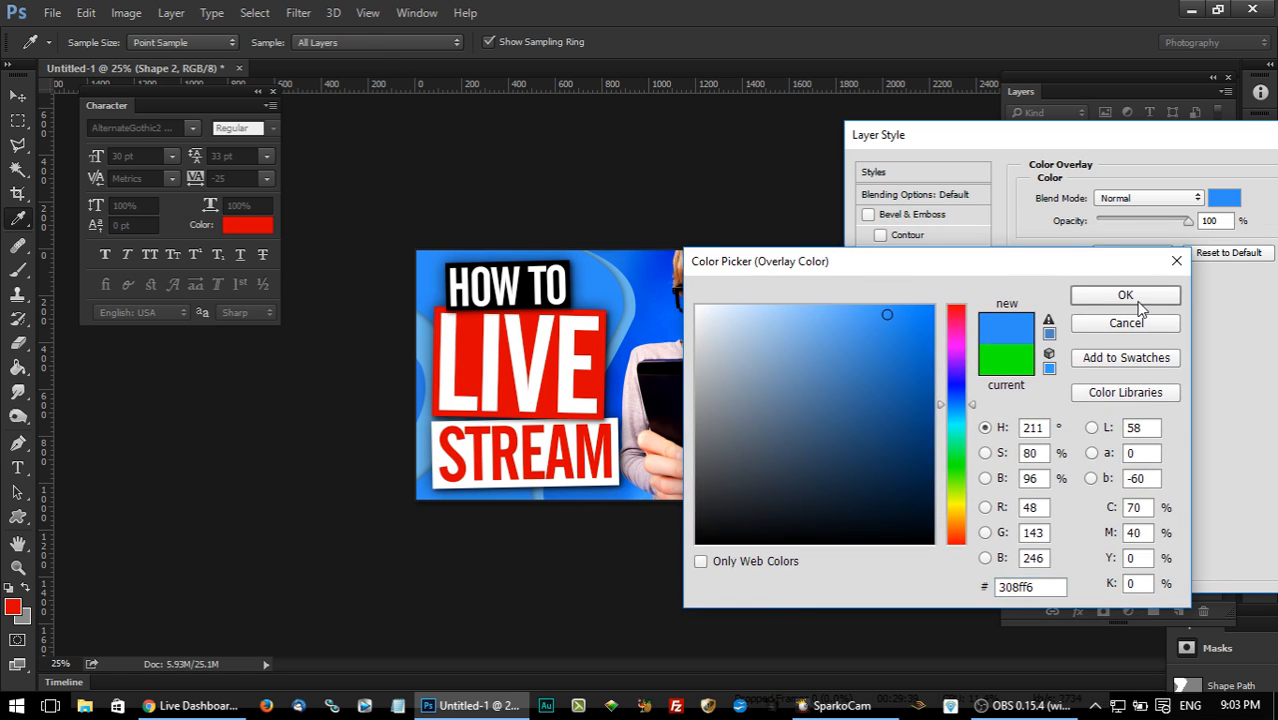
click(1127, 294)
drag(1118, 150, 688, 216)
click(981, 235)
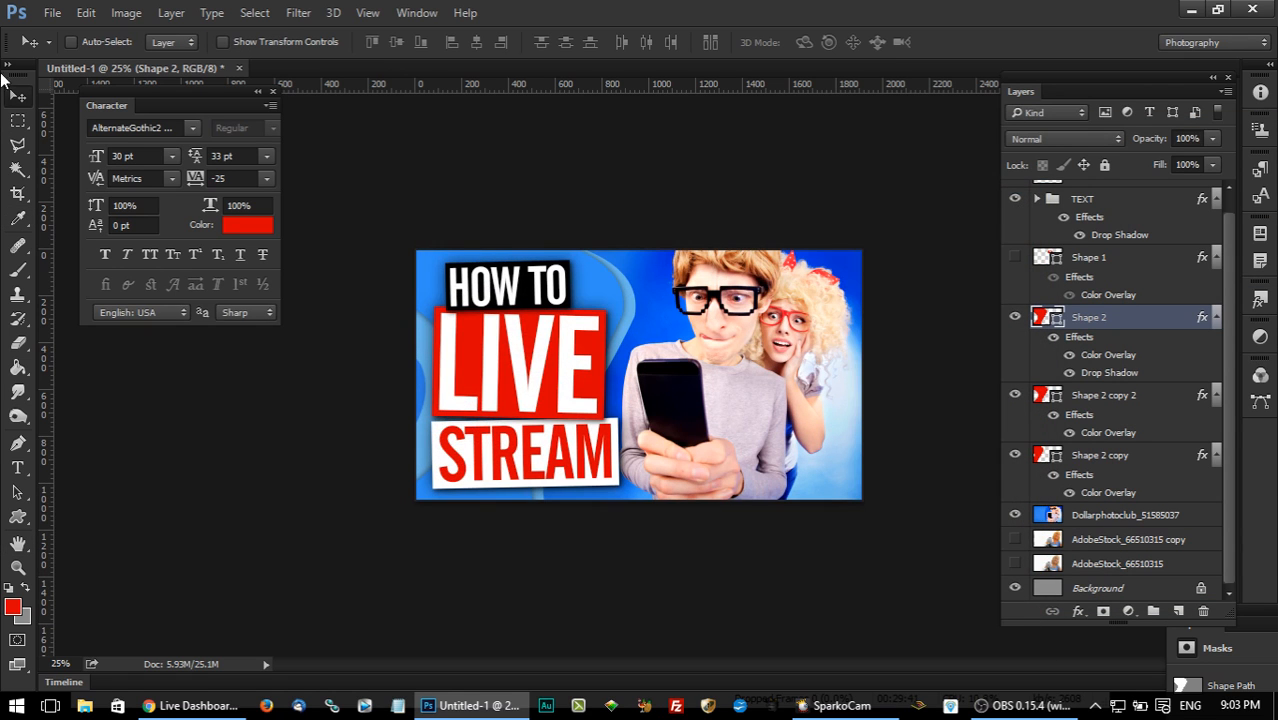
click(52, 12)
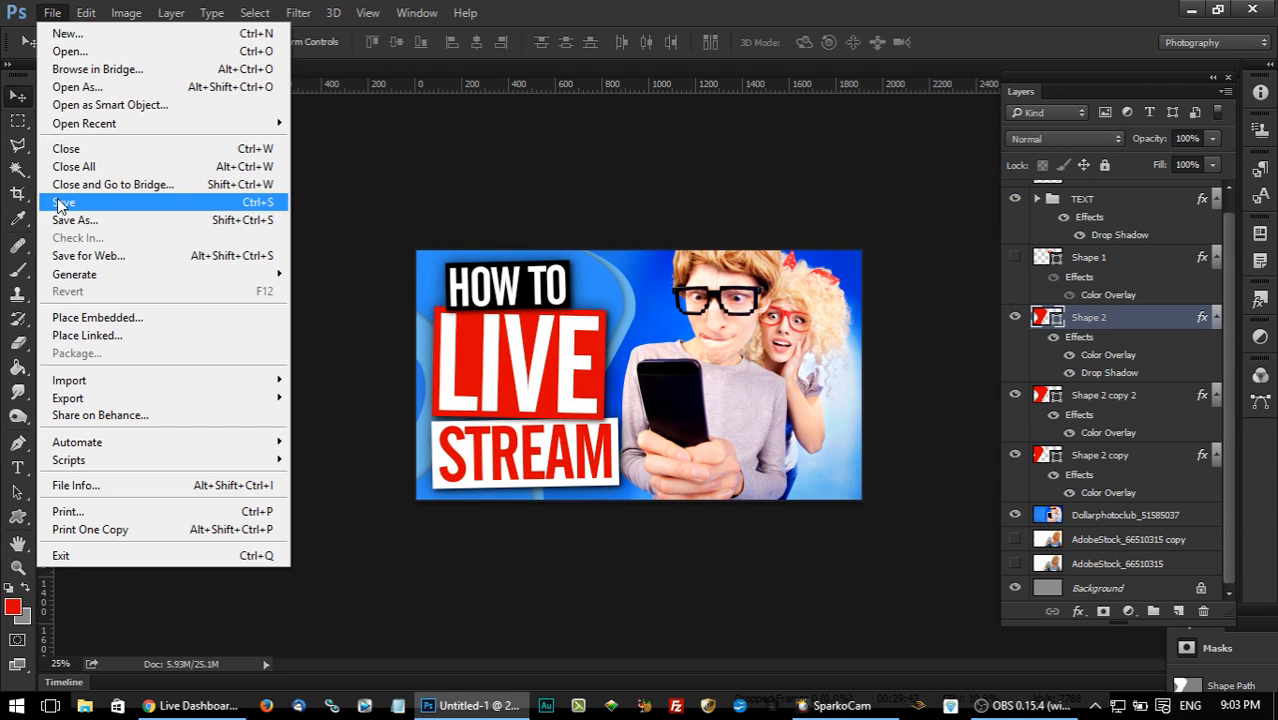
click(60, 198)
click(1162, 638)
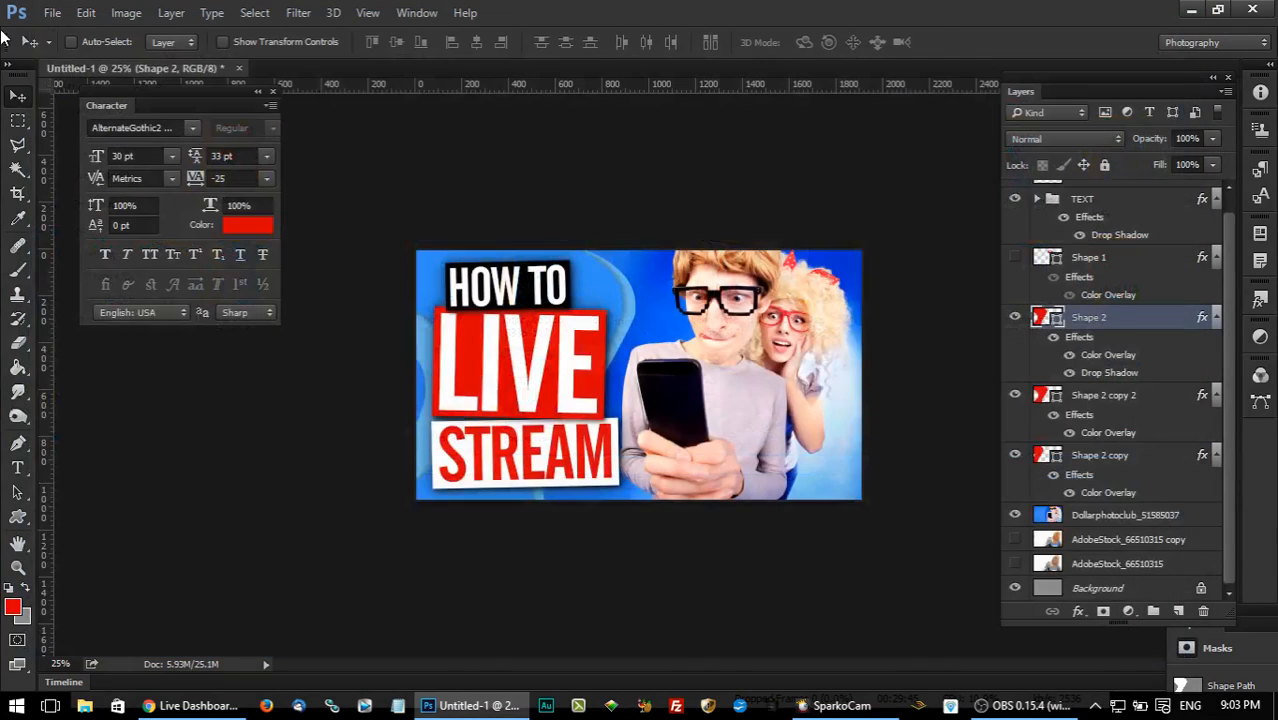
Nudge the HOW TO group inside the TEXT group to the right above the LIVE block, and collapse the TEXT group.
scroll(1124, 281, up, 1)
click(1015, 216)
click(1037, 216)
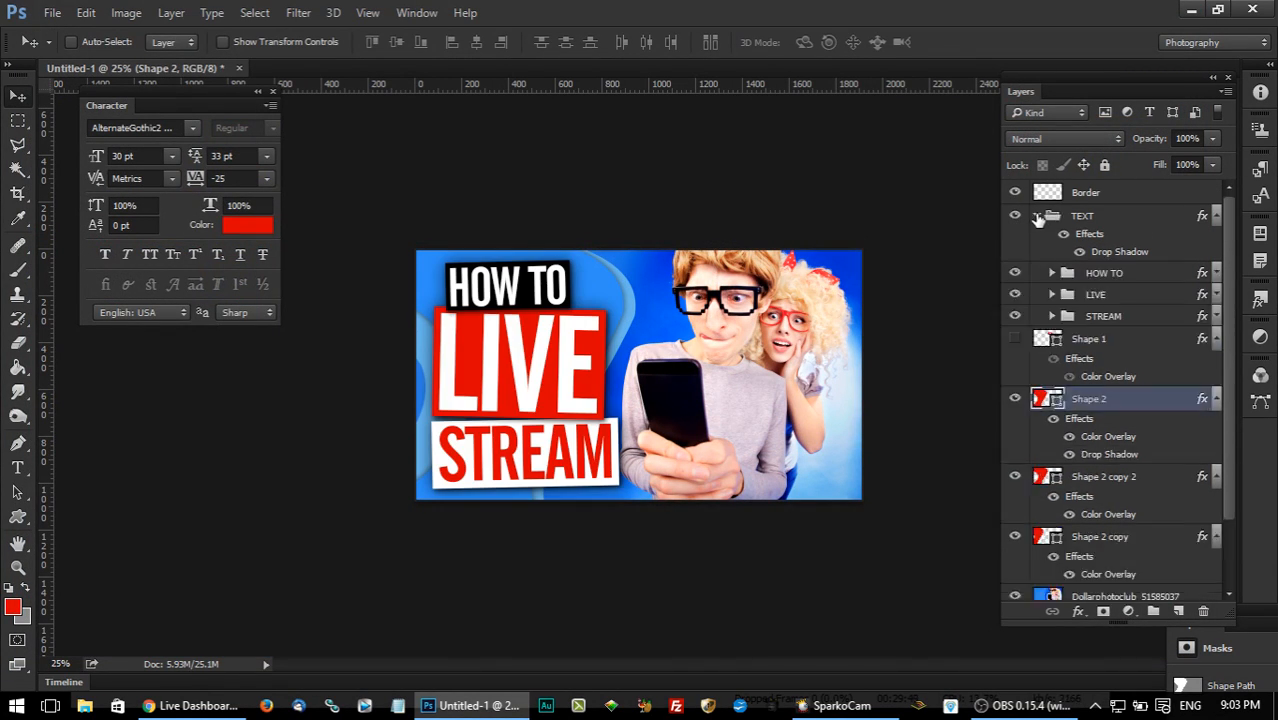
click(1120, 273)
key(shift+Right)
key(shift+Right)
key(shift+Right)
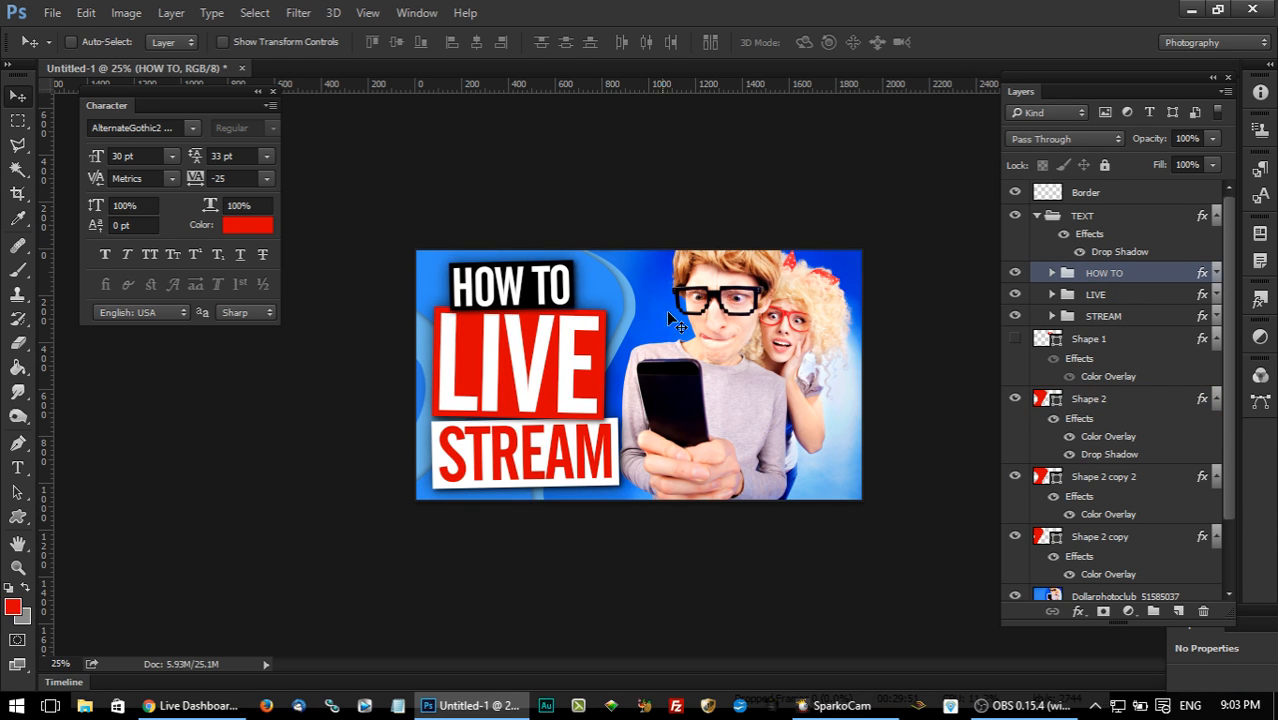
key(Right)
key(Right)
key(Right)
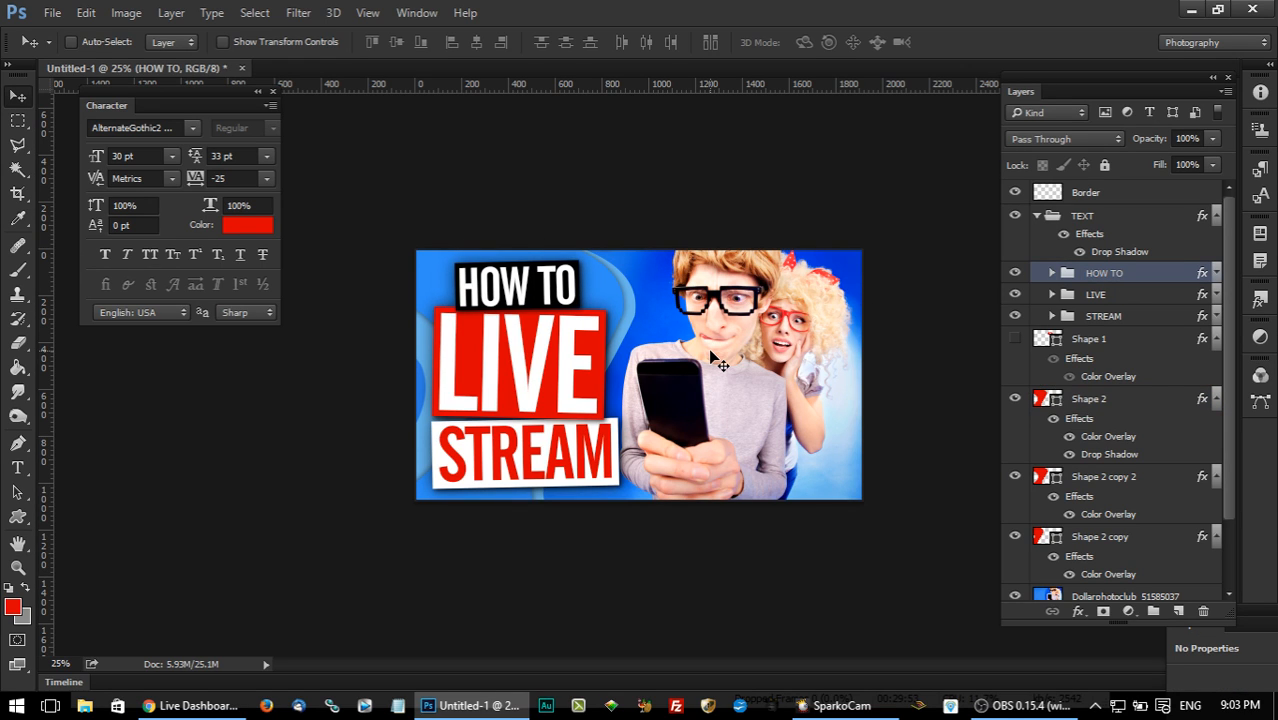
click(1030, 220)
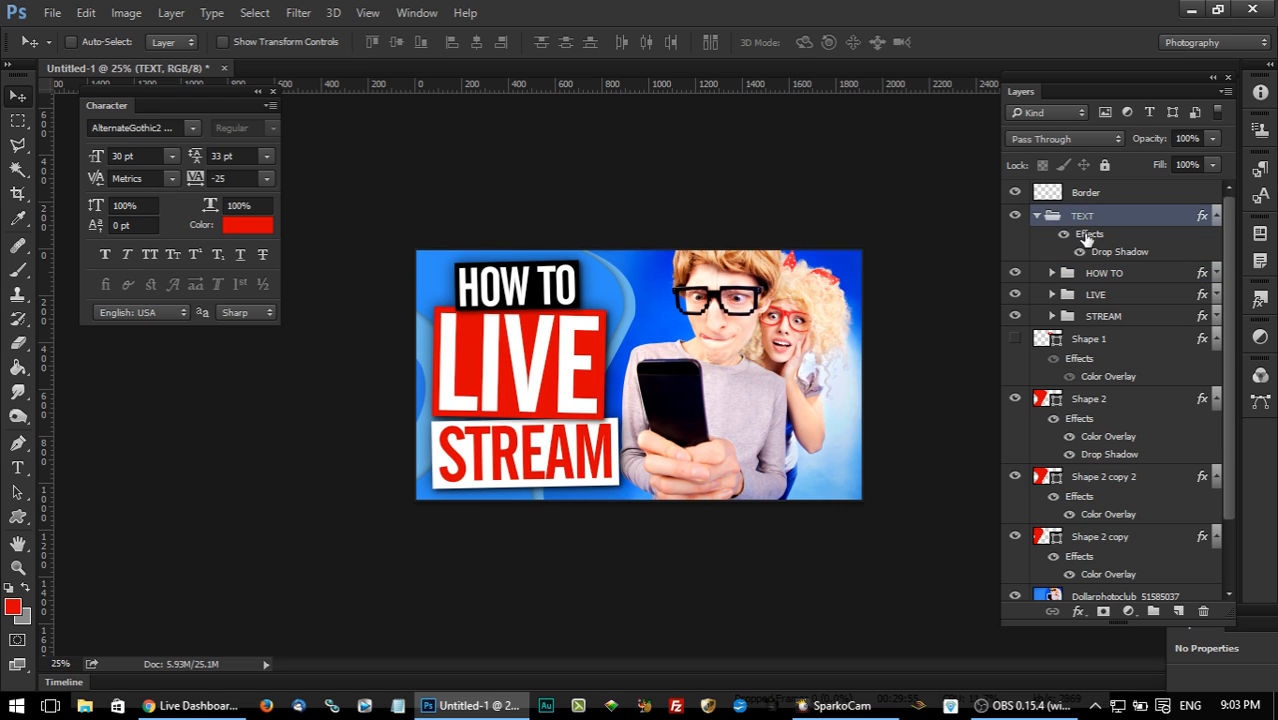
click(1034, 216)
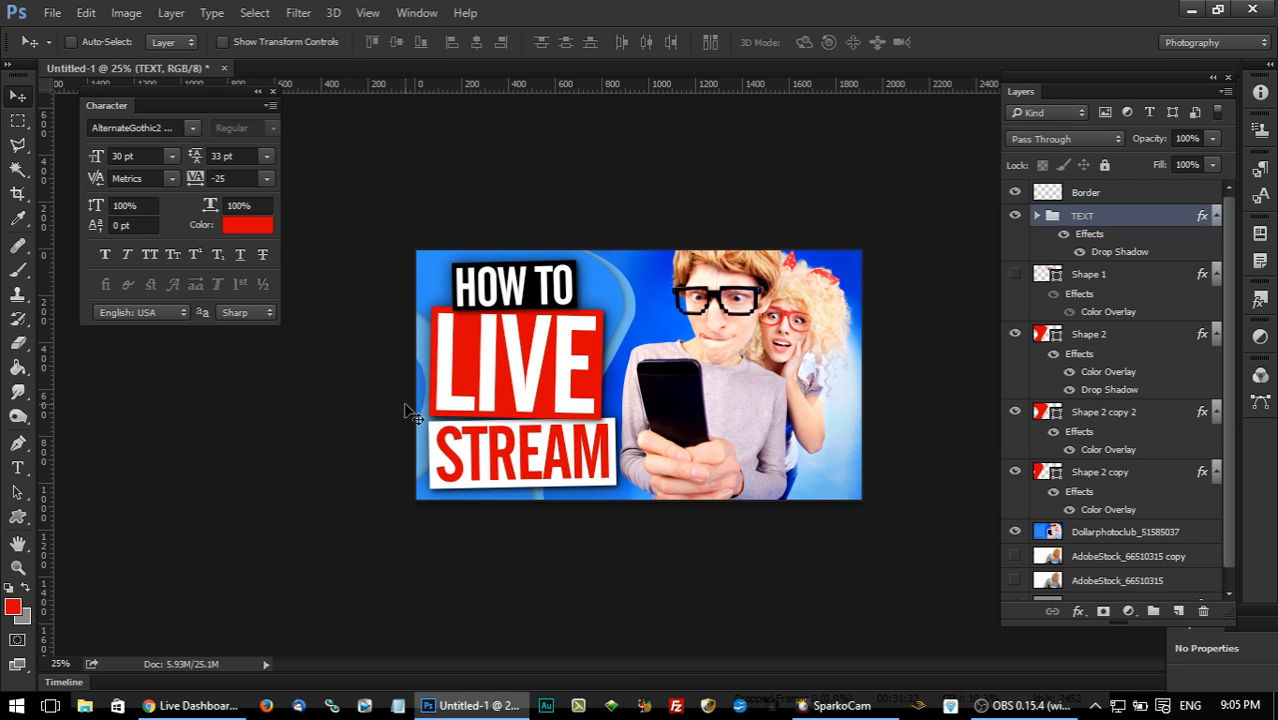
Switch to OBS and select the Display Capture source.
click(1022, 705)
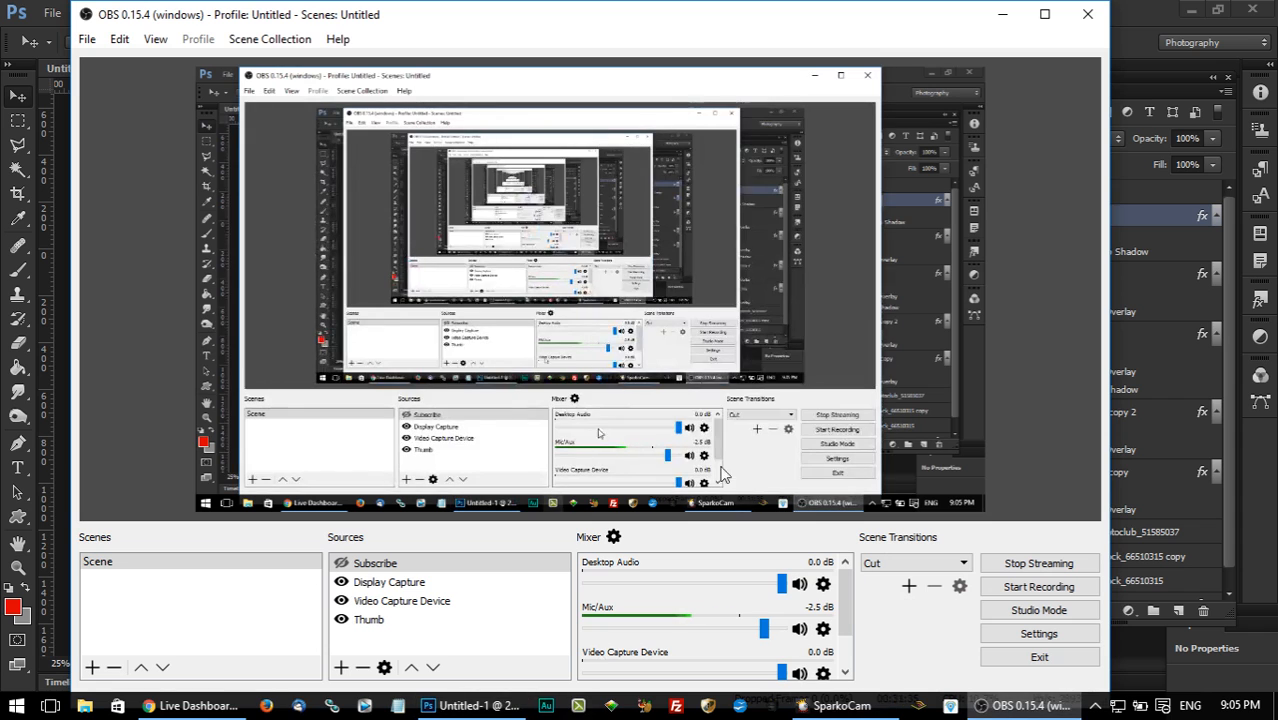
click(345, 582)
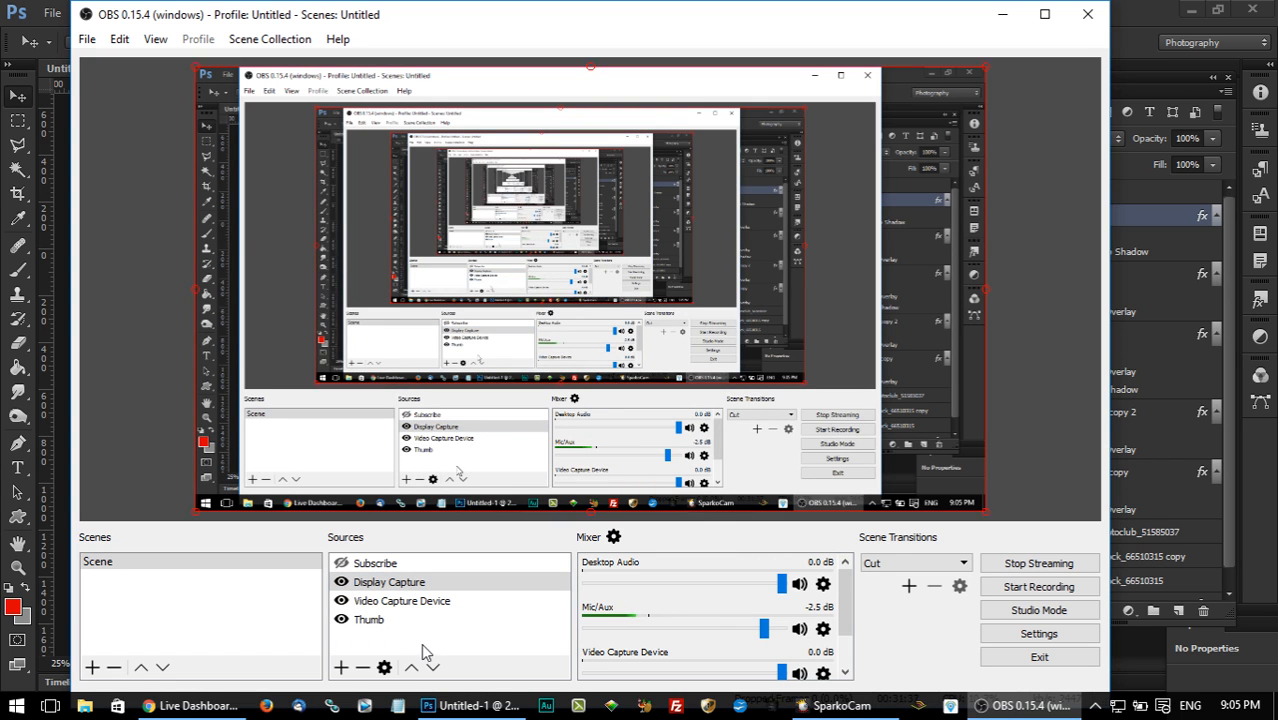